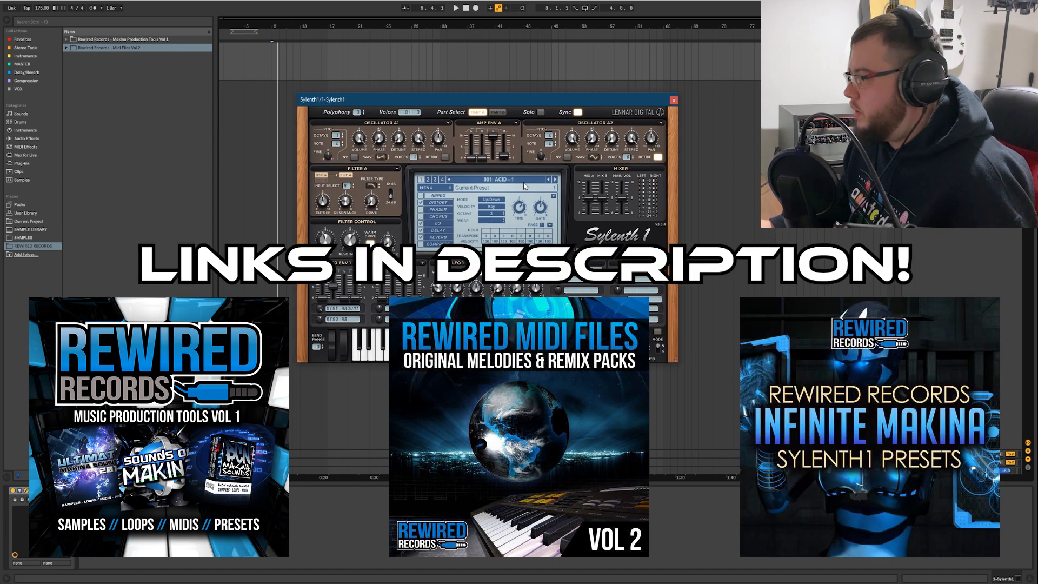
- Look through the Sylenth1 preset list without loading a preset and close the synth's window
left_click(497, 181)
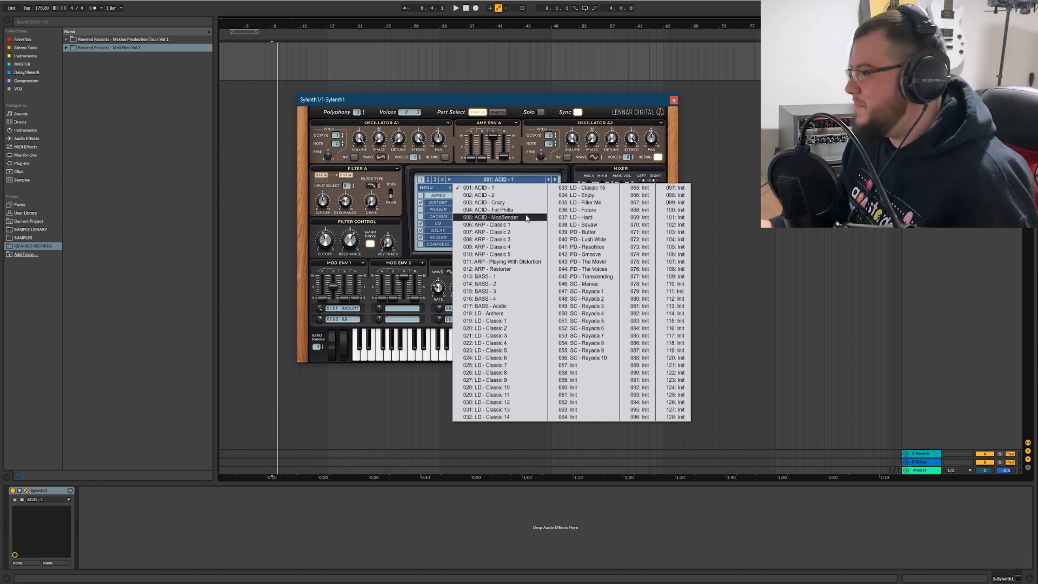
left_click(664, 102)
left_click(673, 101)
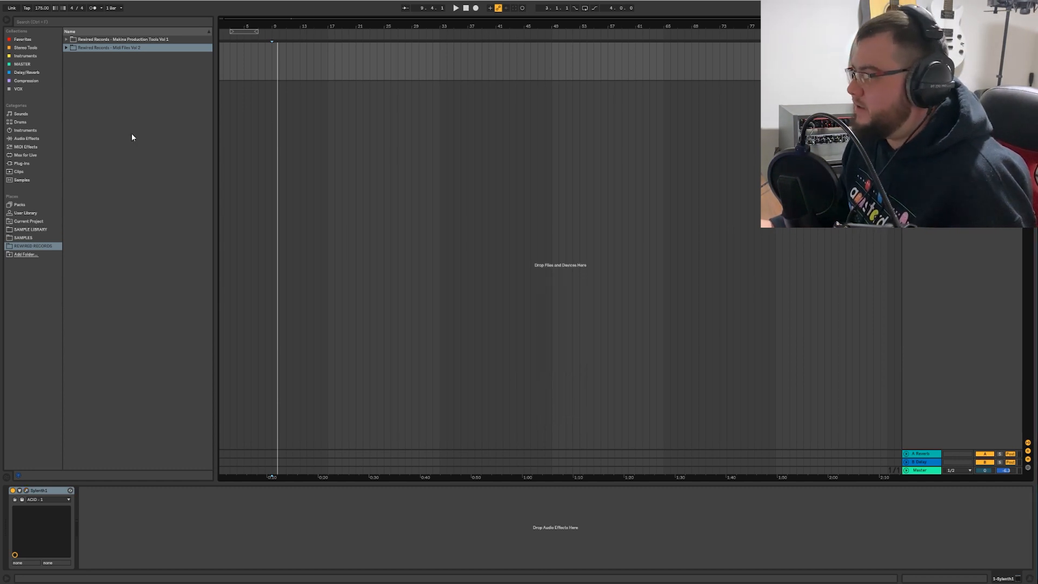
- Expand the Rewired Records - Midi Files Vol 2 folder in the browser and show the contents of its Melodies subfolder
left_click(66, 48)
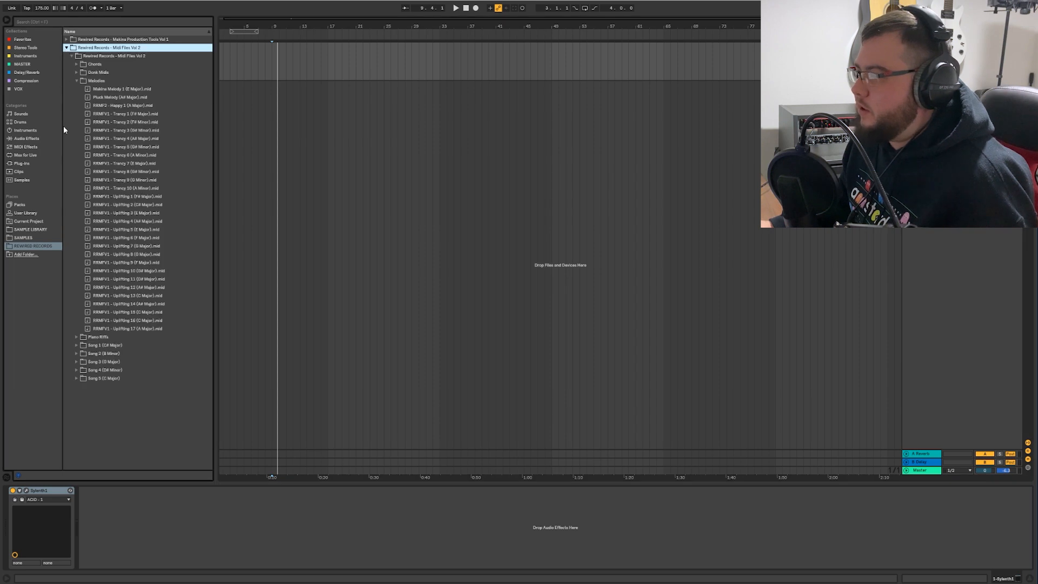
left_click(76, 80)
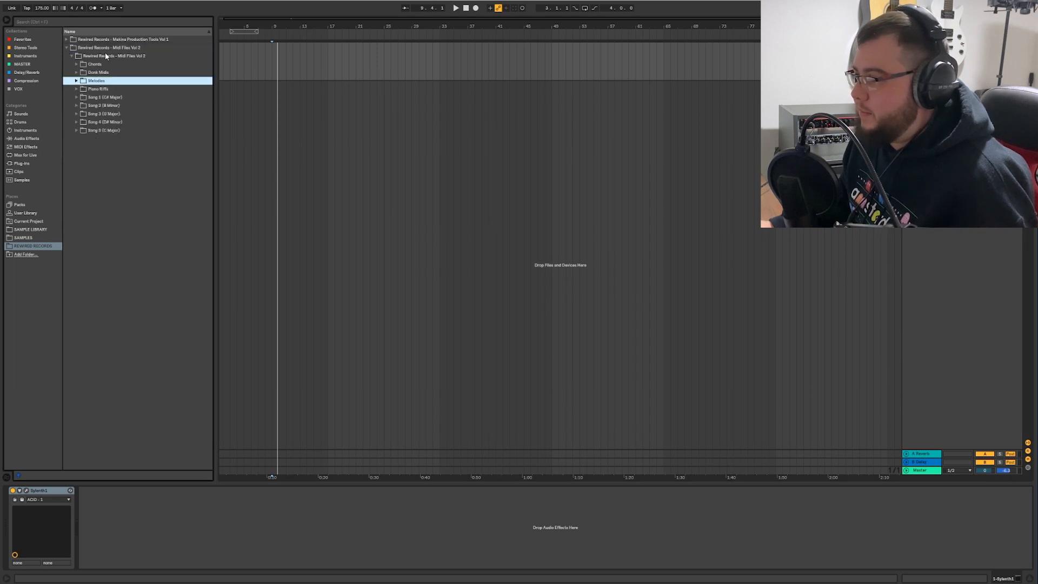
left_click(115, 55)
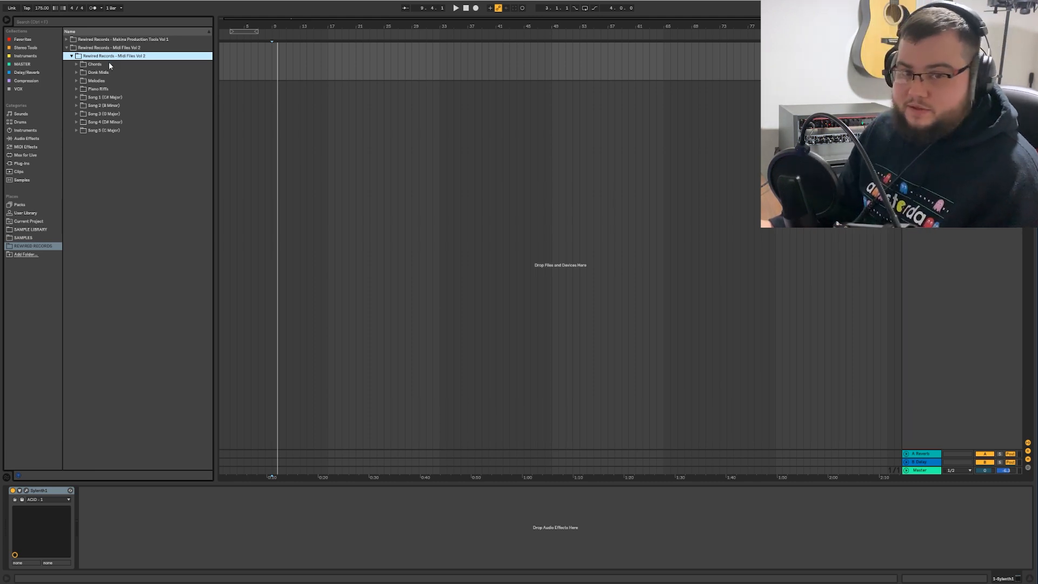
left_click(77, 81)
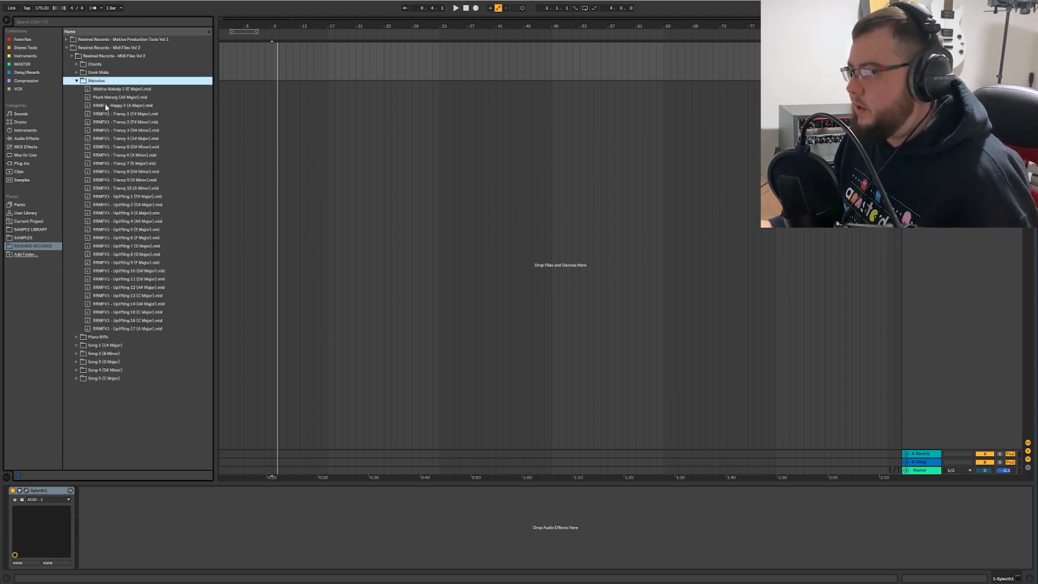
- Audition MIDI files in the Melodies folder, including Happy 1, Trancy 1 and several Uplifting melodies up to Uplifting 6
left_click(105, 106)
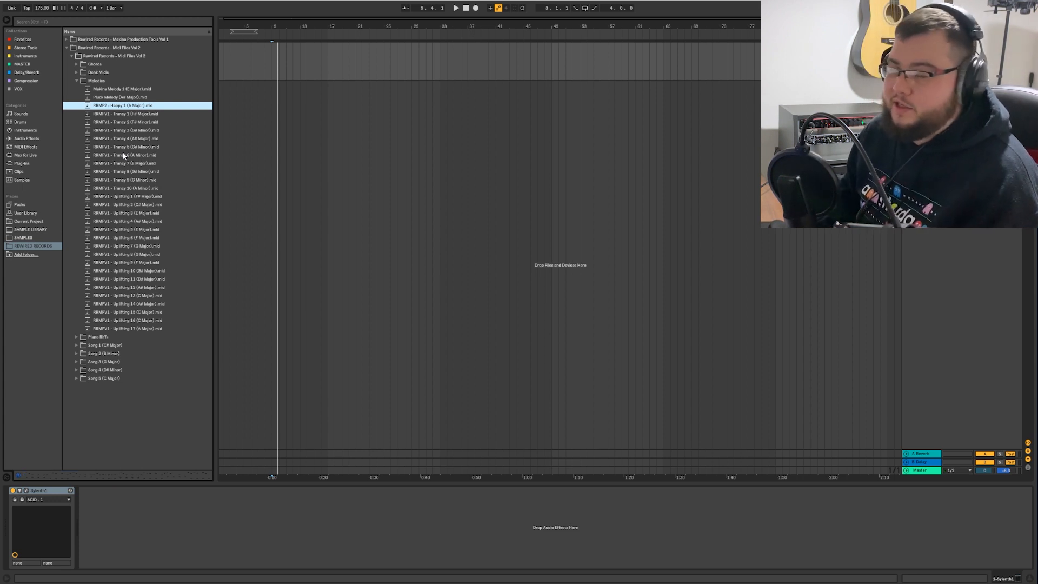
key("Down")
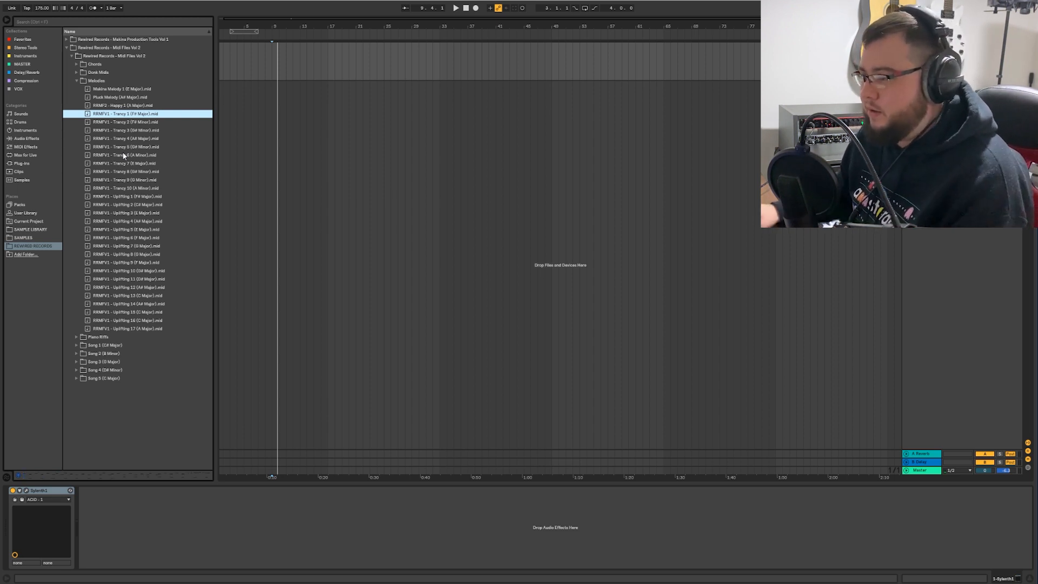
left_click(135, 214)
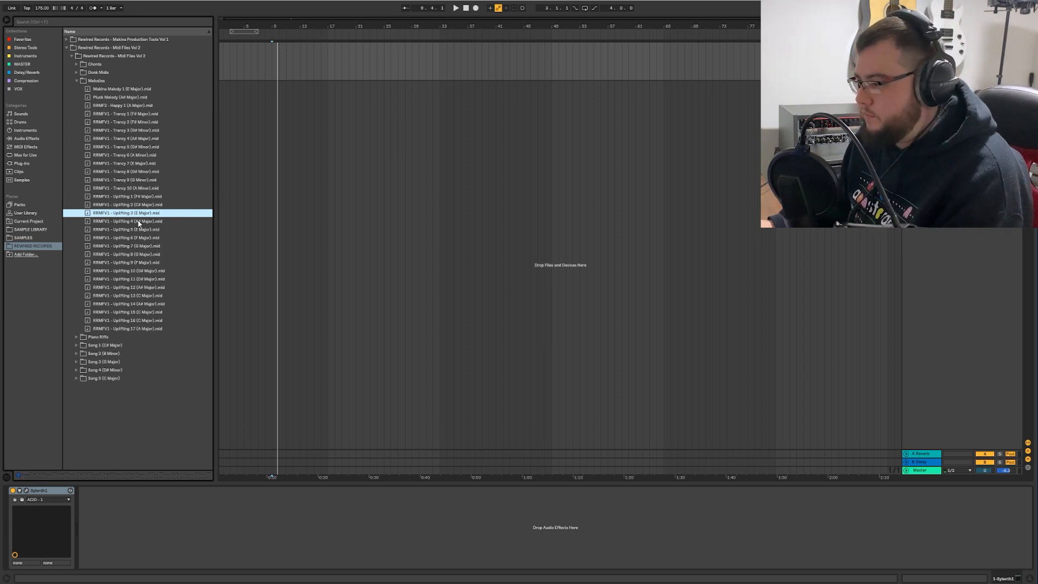
key("Up")
key("Up")
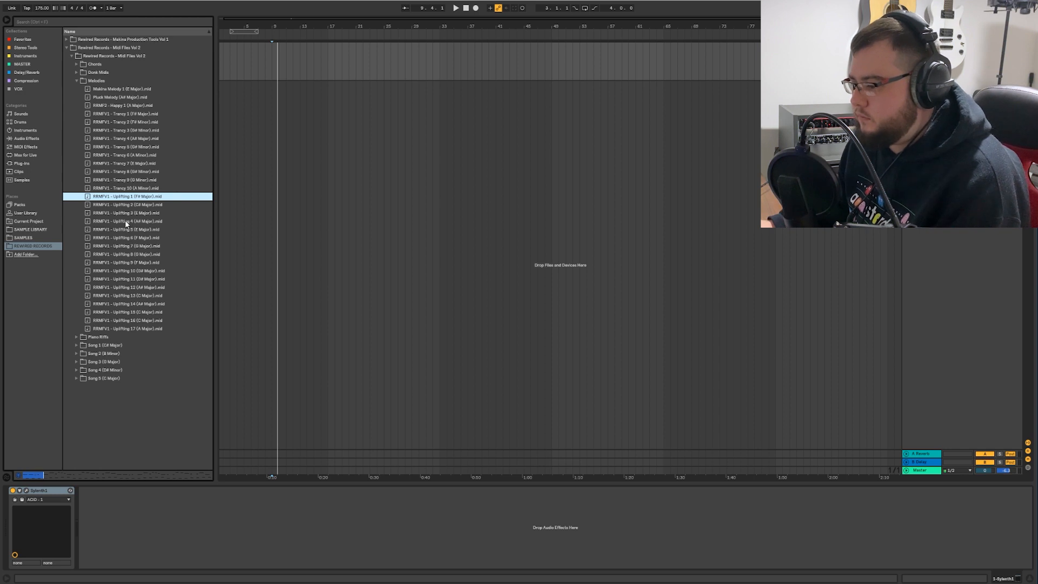
key("Down")
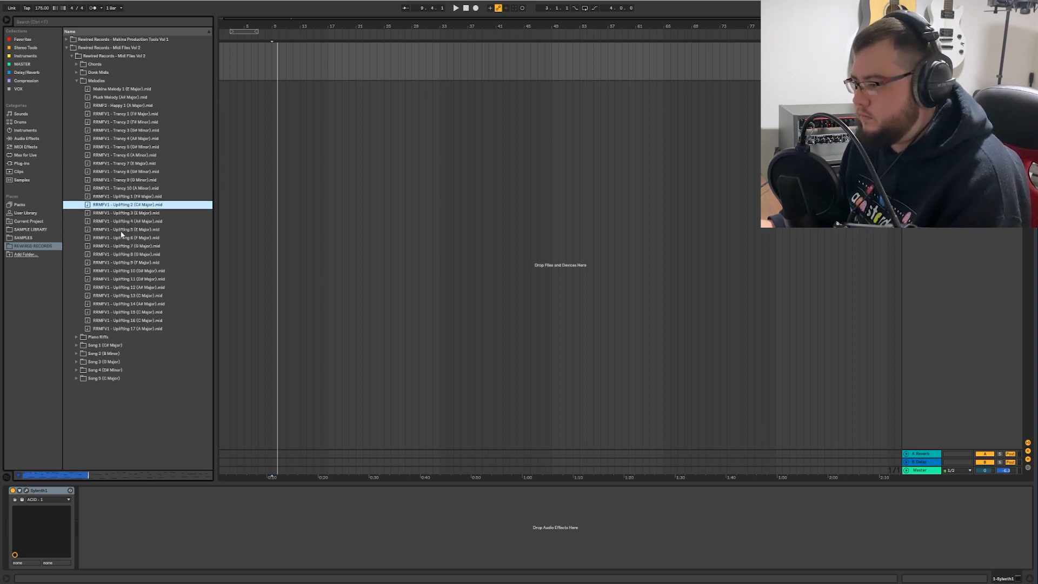
left_click(137, 221)
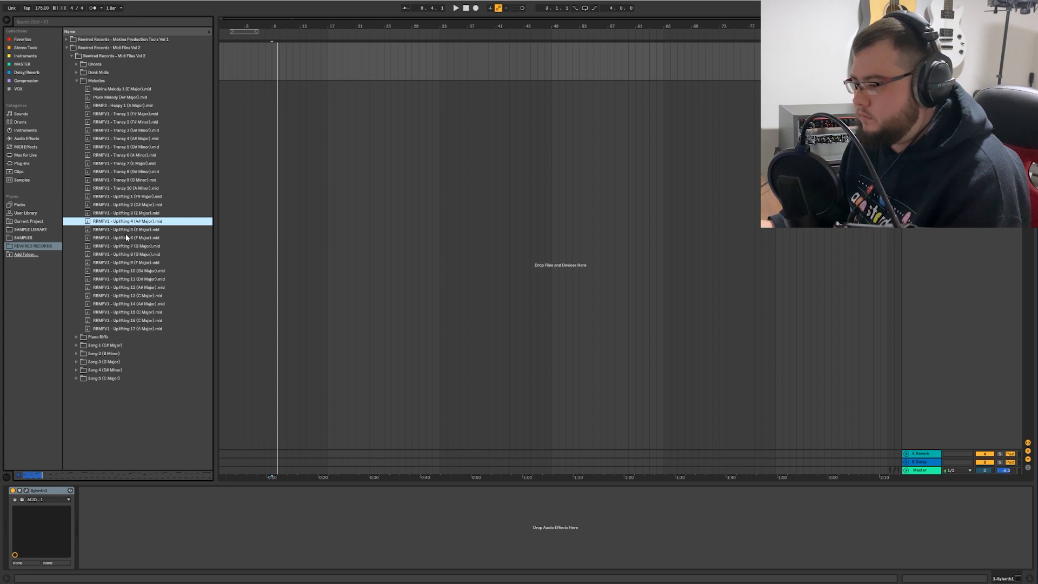
left_click(126, 236)
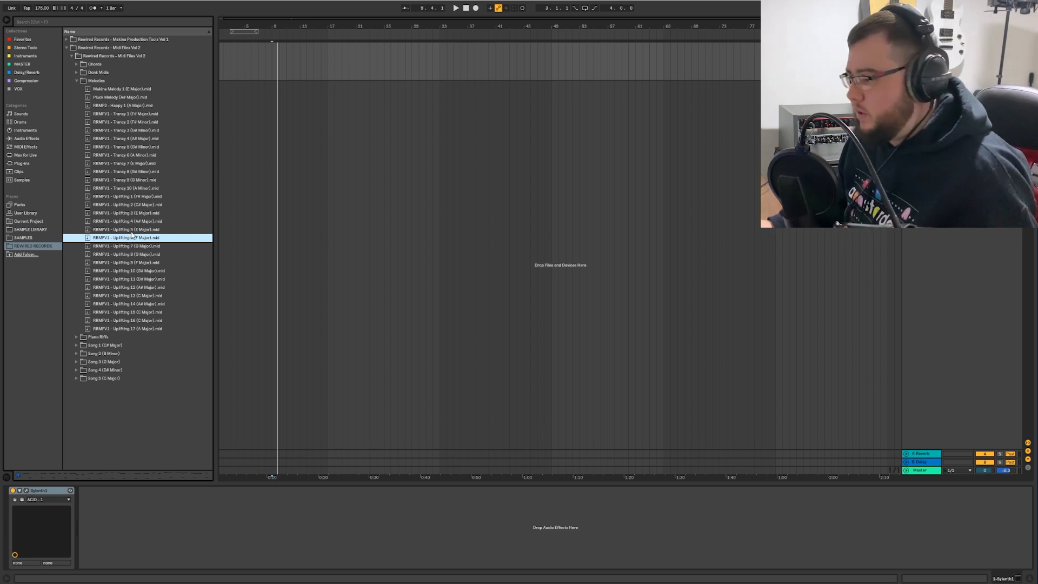
- Place the RRMFV1 - Uplifting 3 MIDI file on the Sylenth1 track starting at bar 33
left_click(127, 213)
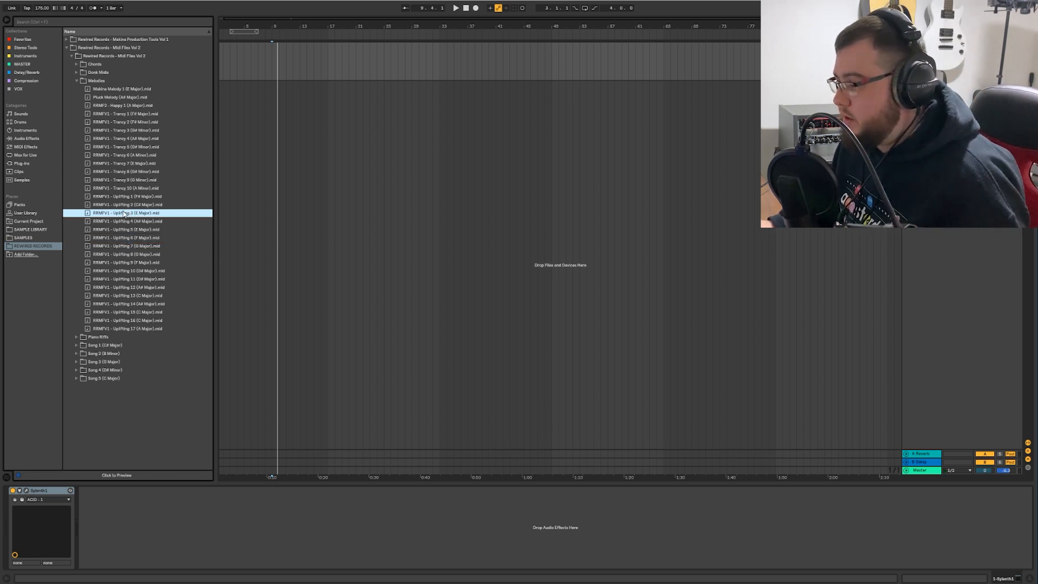
left_click_drag(132, 216, 460, 53)
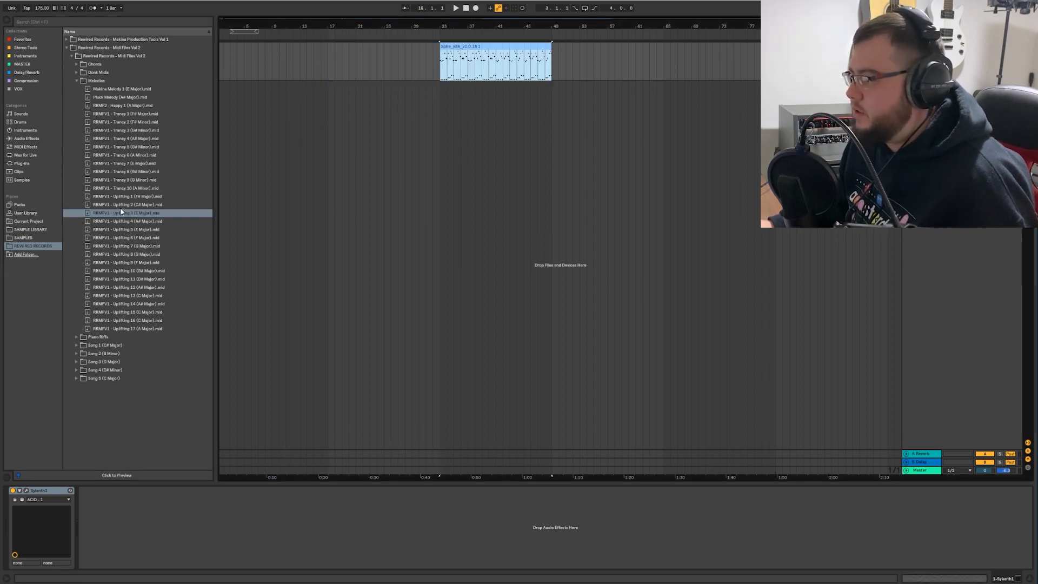
left_click(143, 214)
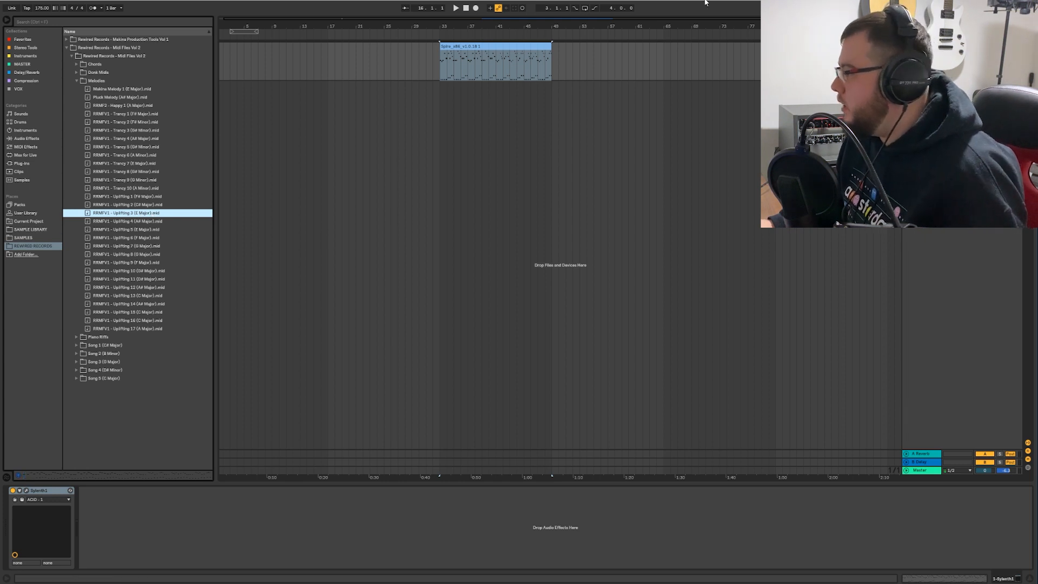
- View the placed clip's notes in the piano roll and return to the track's device view
left_click_drag(504, 22, 502, 43)
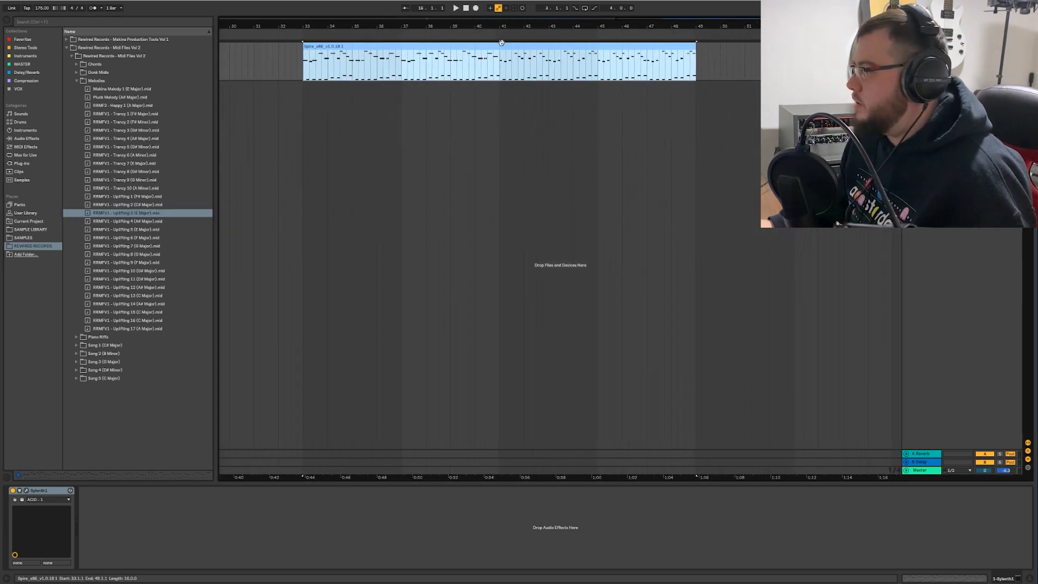
double_click(499, 48)
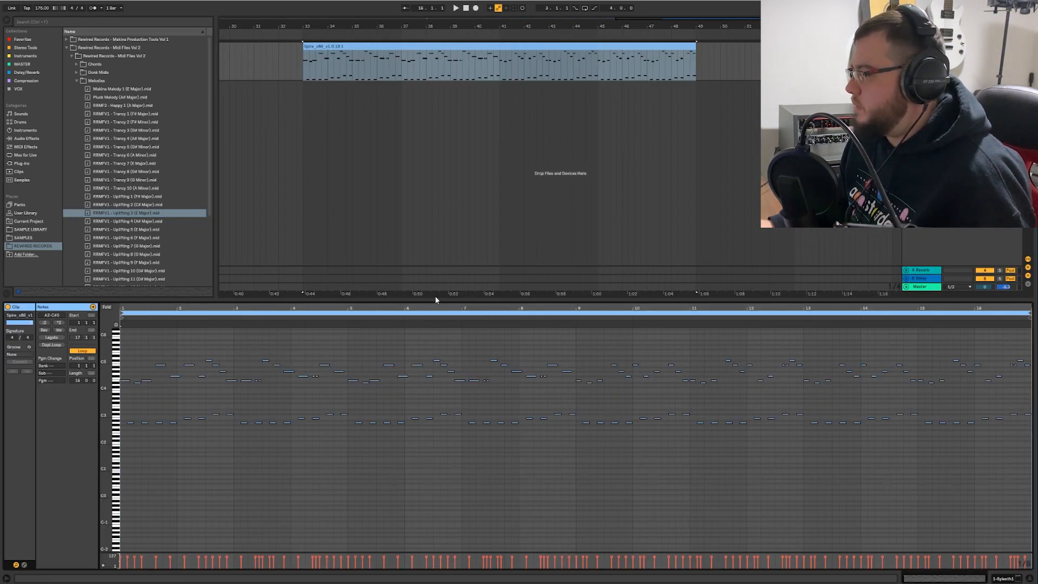
left_click_drag(434, 301, 433, 568)
key("shift+Tab")
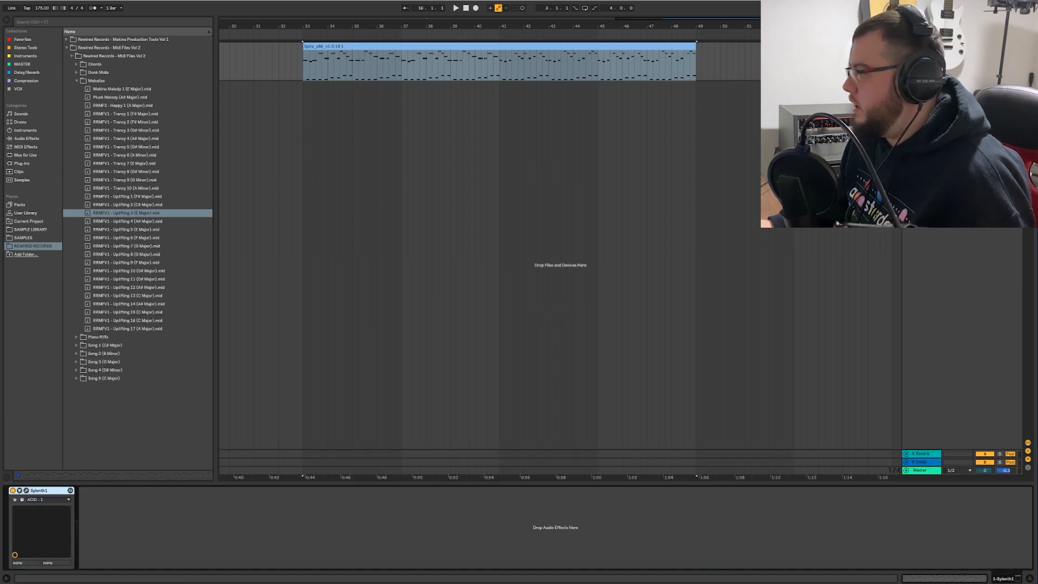
- Loop playback over the placed melody clip's full 16-bar length and start playing it
left_click(481, 50)
key("ctrl+l")
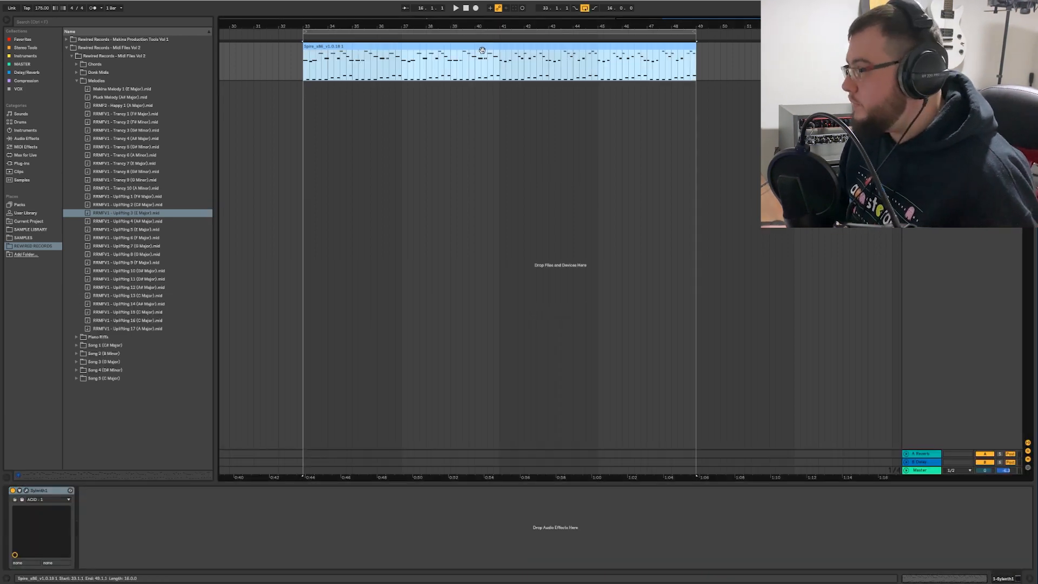
key("space")
- Lower the Sylenth1 track's volume and keep the looped melody playing
left_click_drag(984, 81, 983, 88)
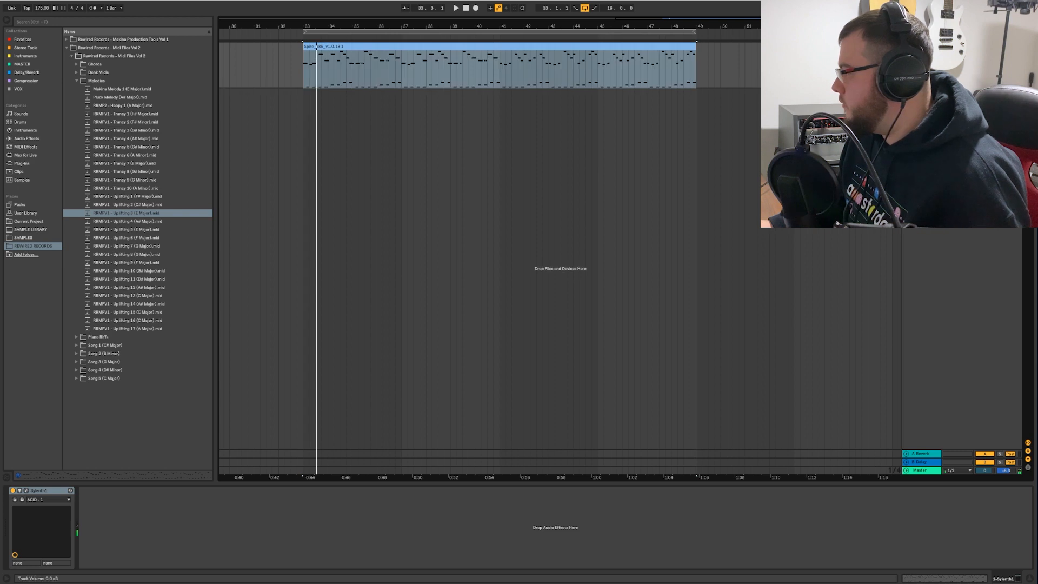
key("space")
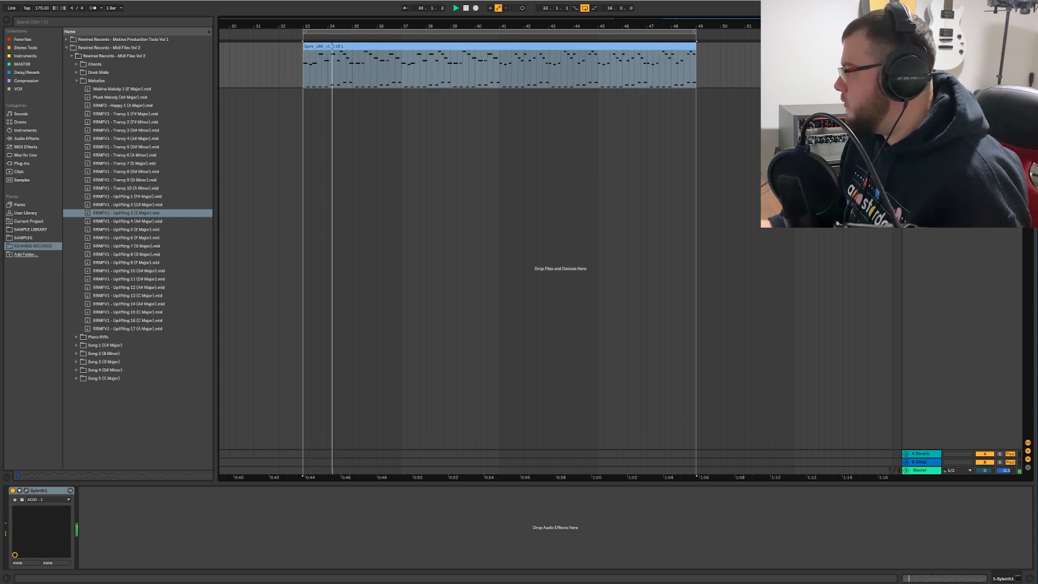
left_click_drag(984, 88, 984, 80)
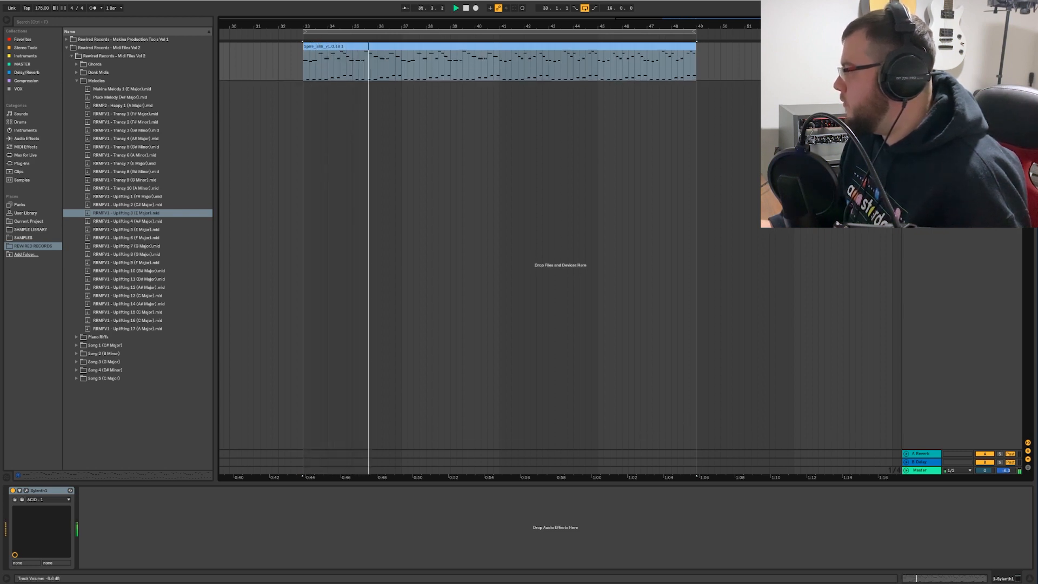
- Open the Sylenth1 window, load preset 018: LD - Anthem and play the looped melody with it
left_click(26, 490)
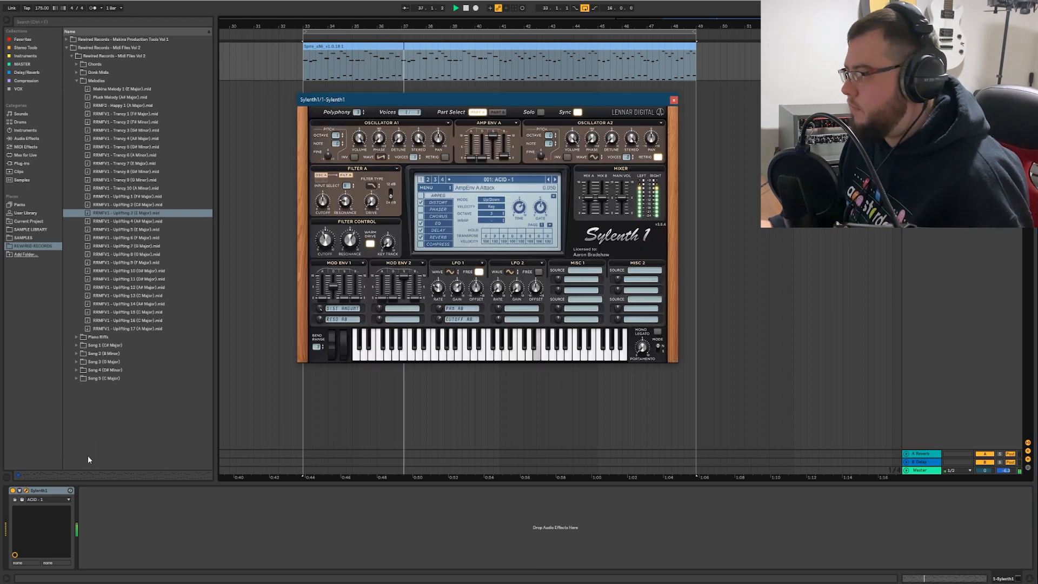
key("space")
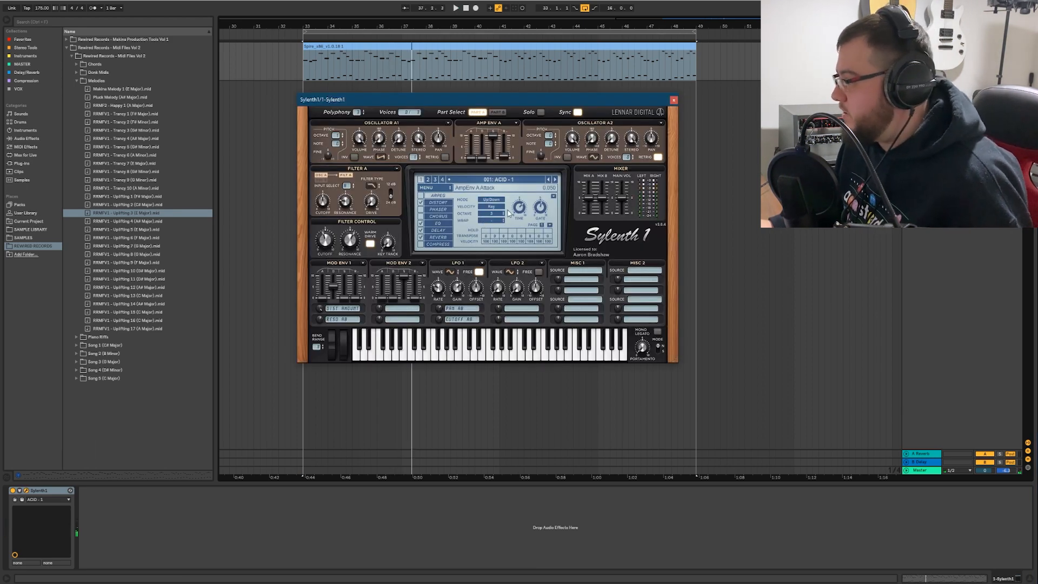
left_click(529, 180)
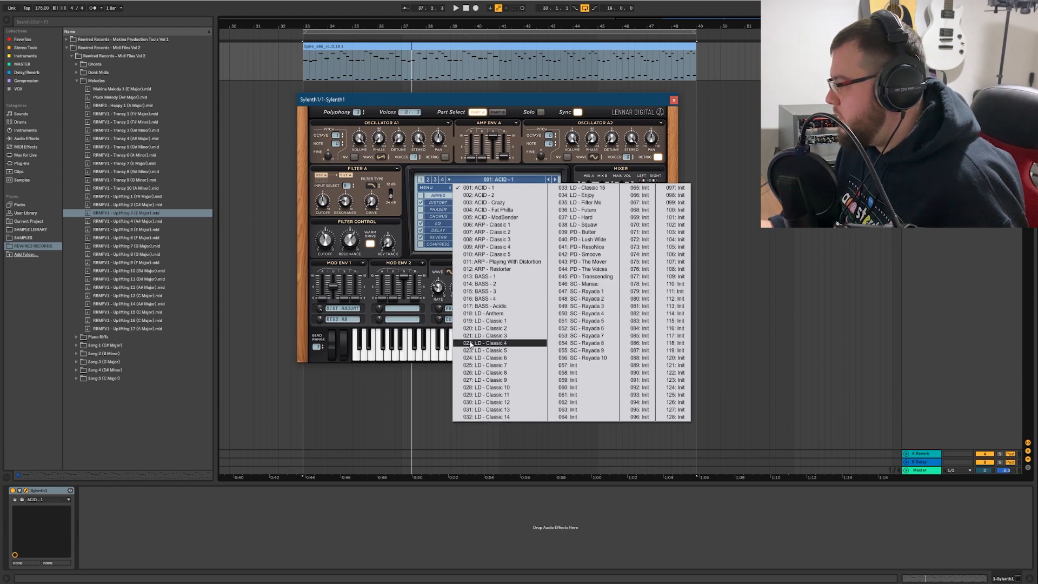
left_click(495, 313)
key("space")
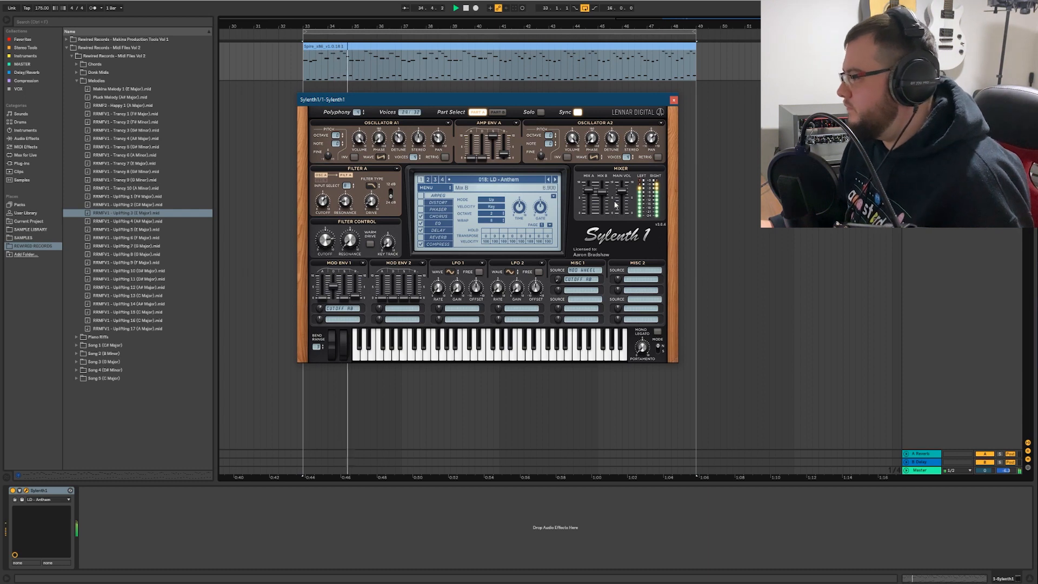
- Audition the LD - Classic presets with the looped melody, keep 031: LD - Classic 13 loaded and stop playback
left_click(555, 181)
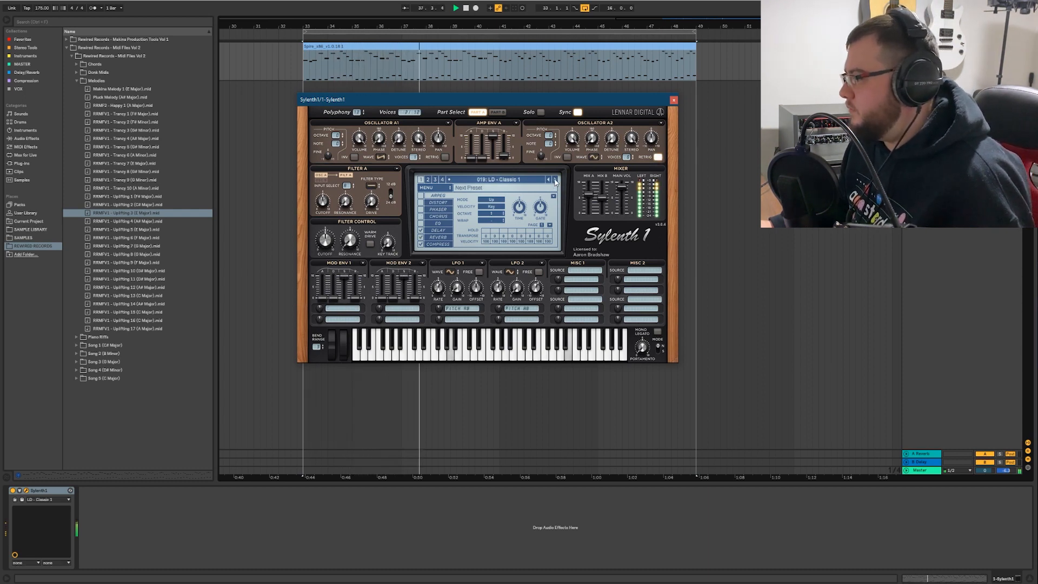
left_click(554, 181)
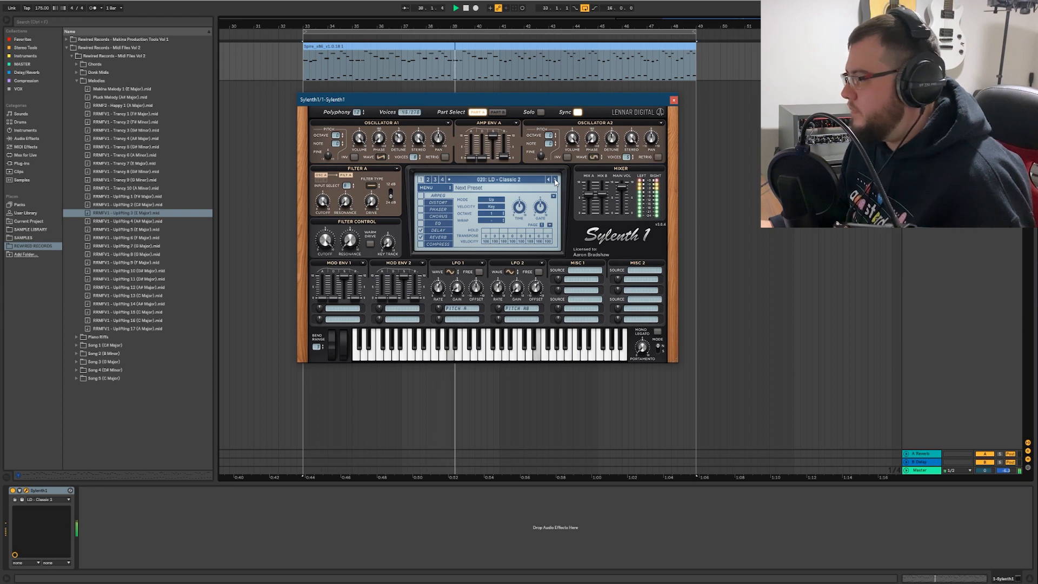
left_click(555, 181)
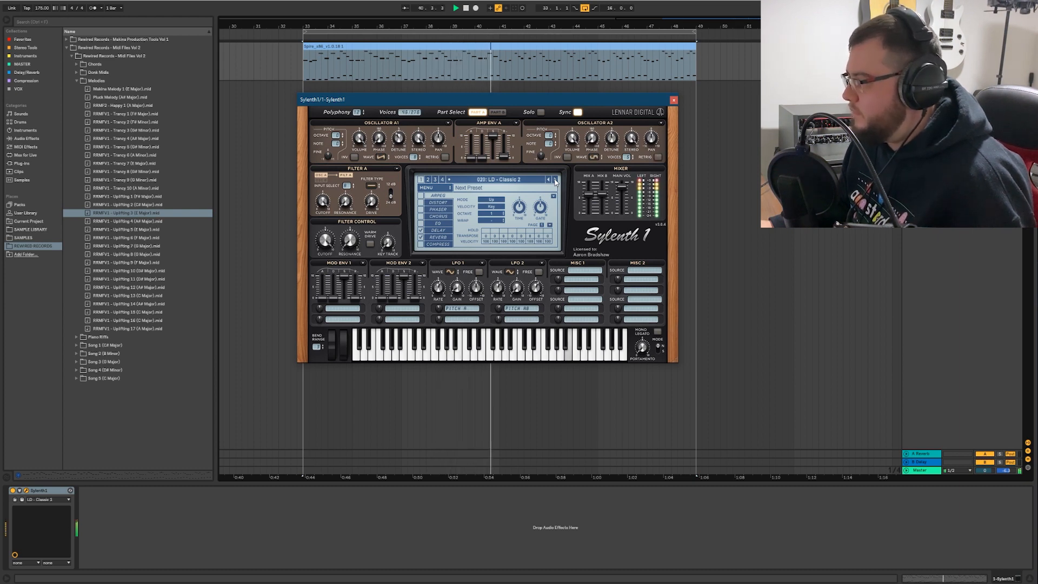
left_click(555, 181)
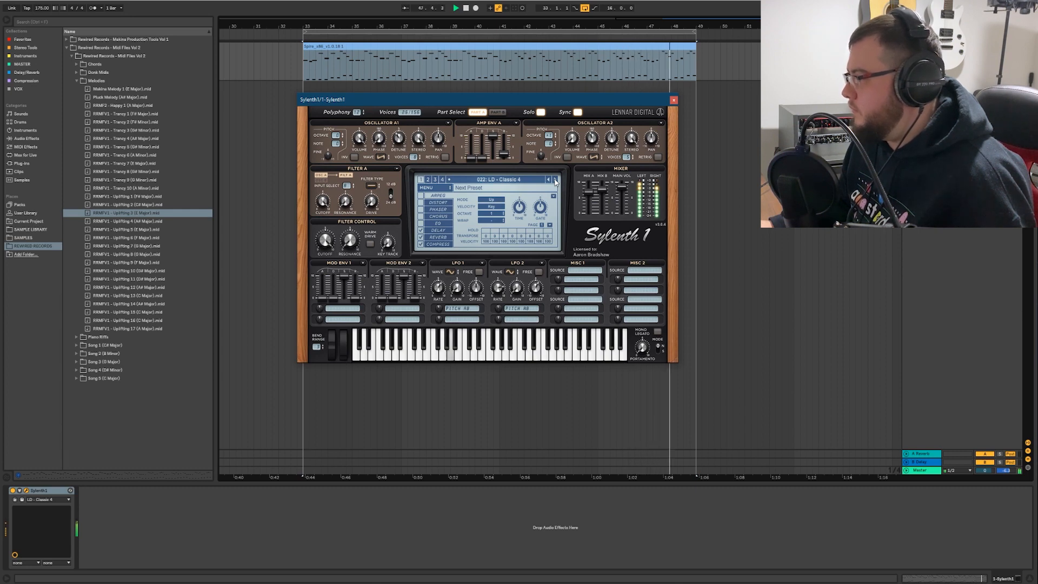
left_click(555, 180)
left_click(555, 180)
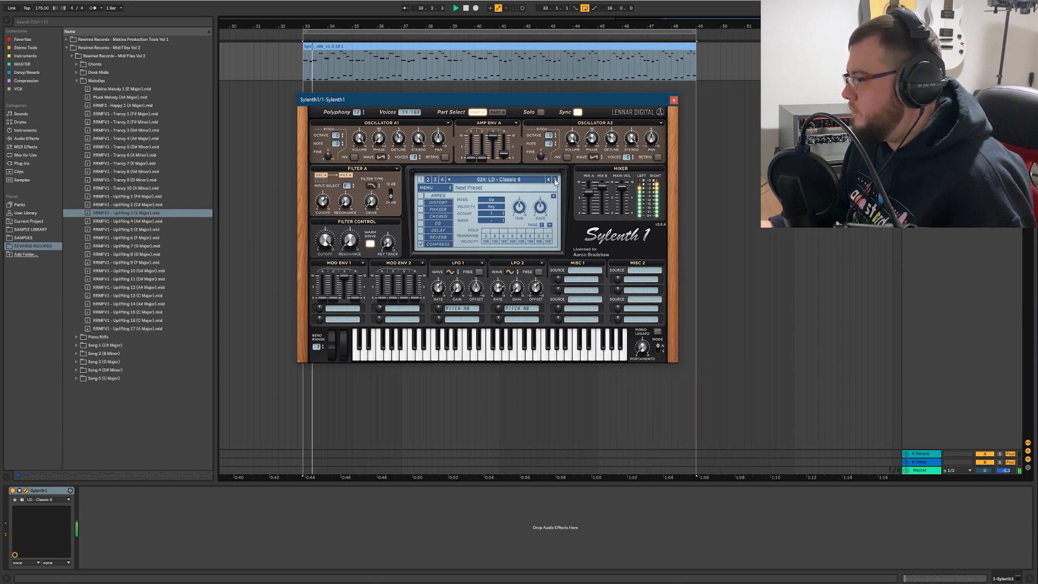
left_click(555, 180)
left_click(555, 180)
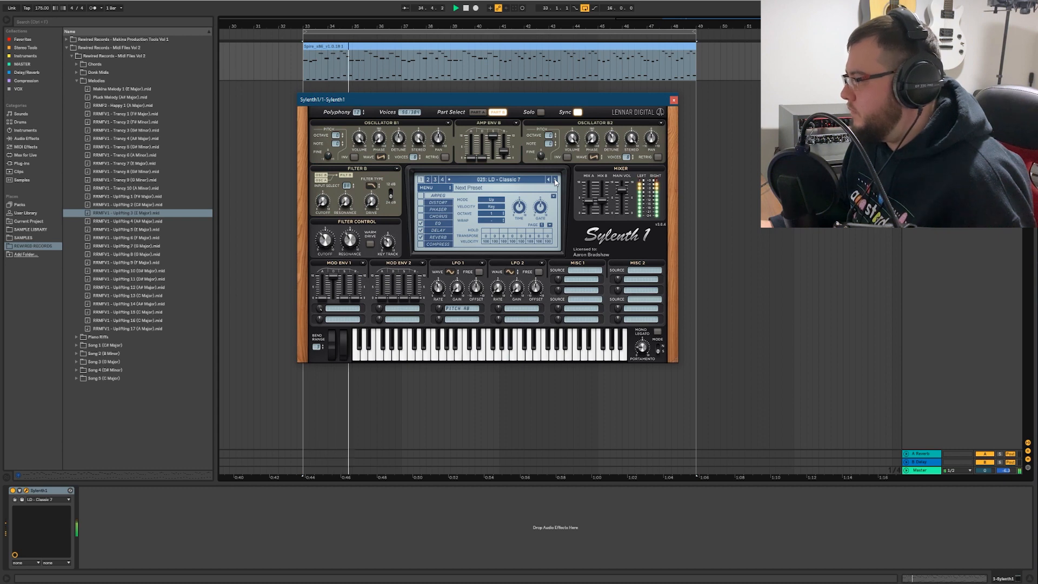
left_click(555, 180)
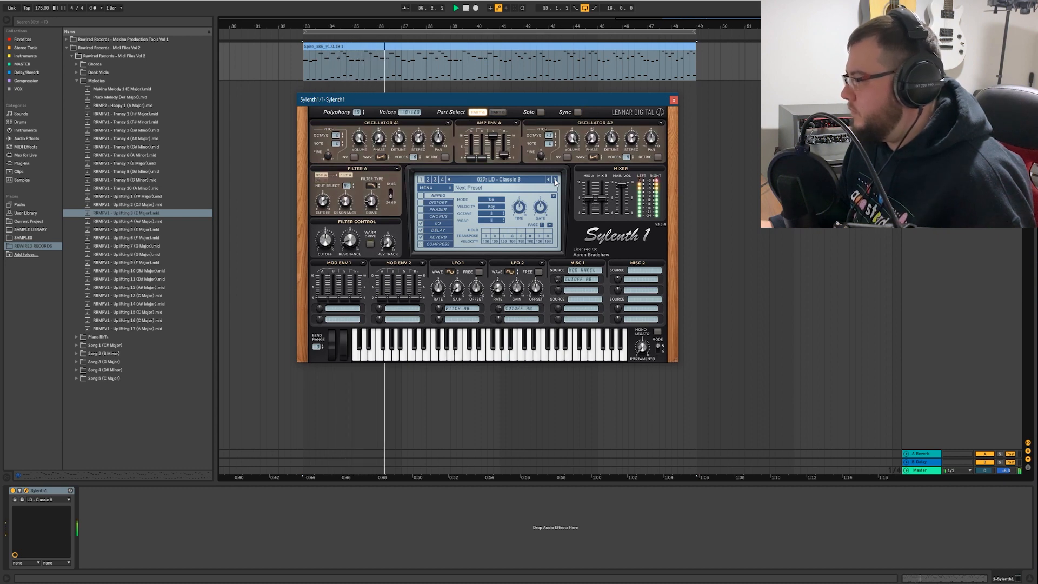
left_click(555, 180)
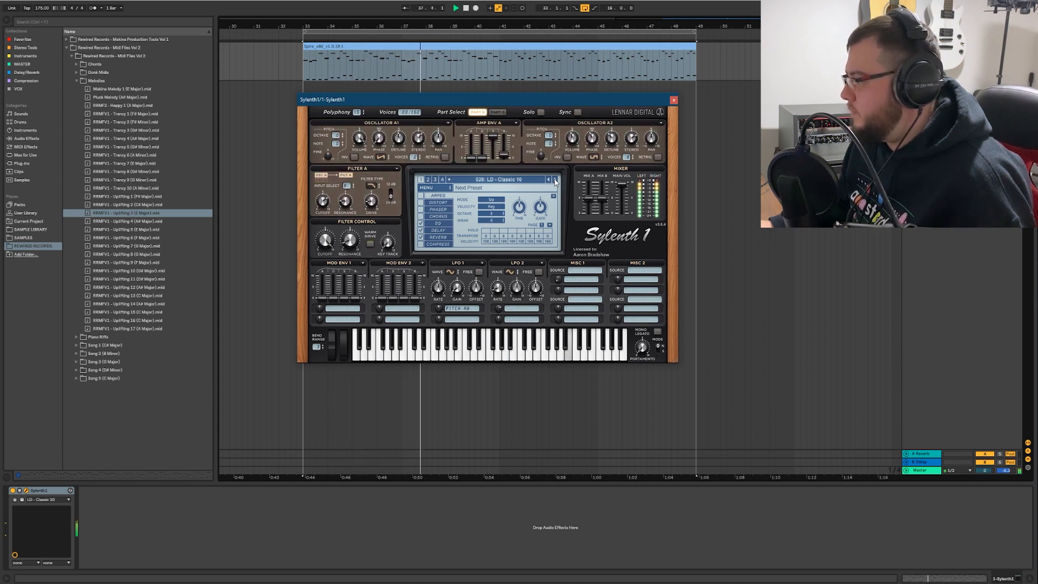
left_click(555, 180)
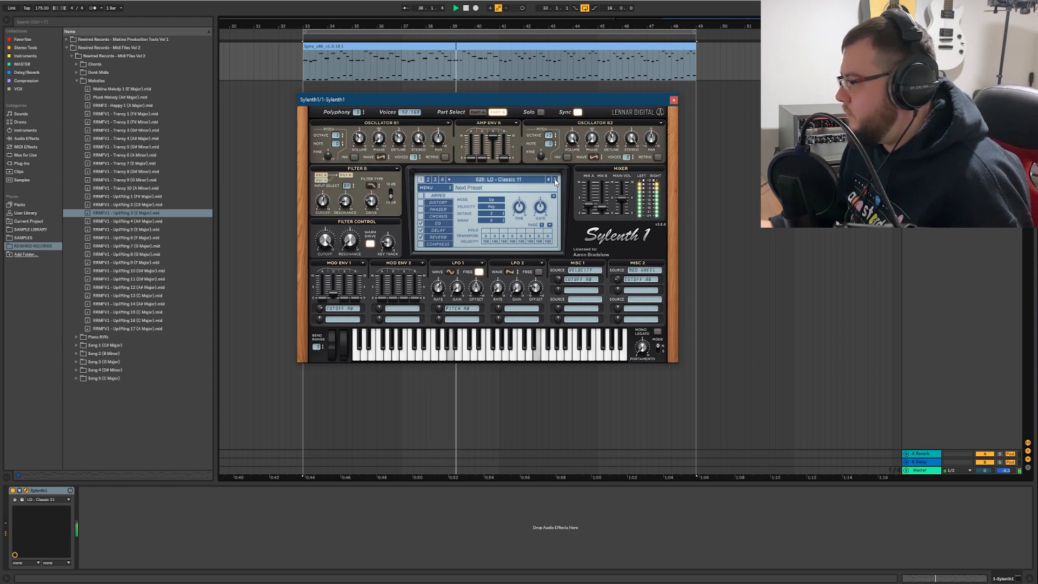
left_click(555, 180)
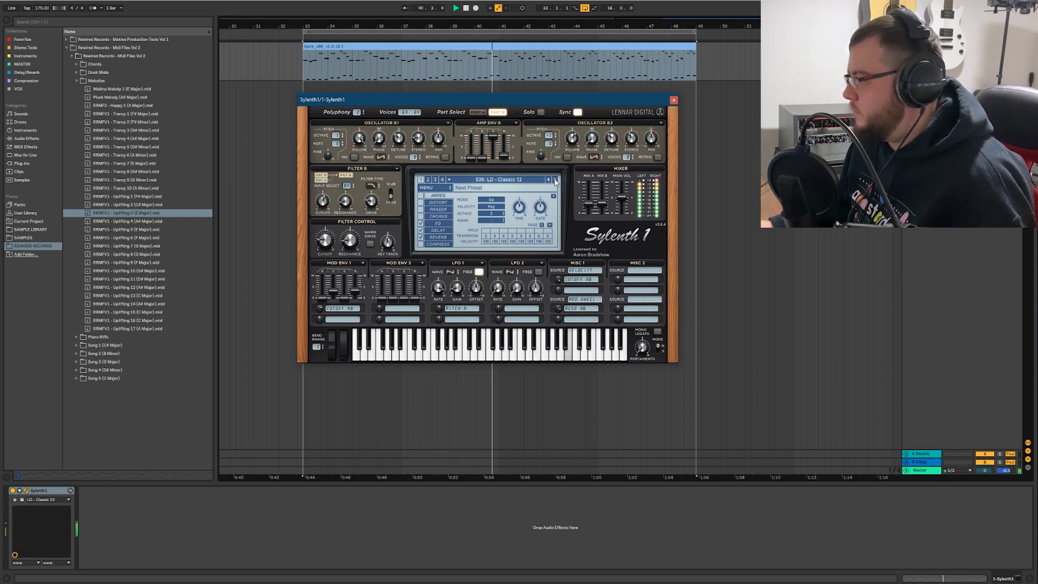
left_click(555, 180)
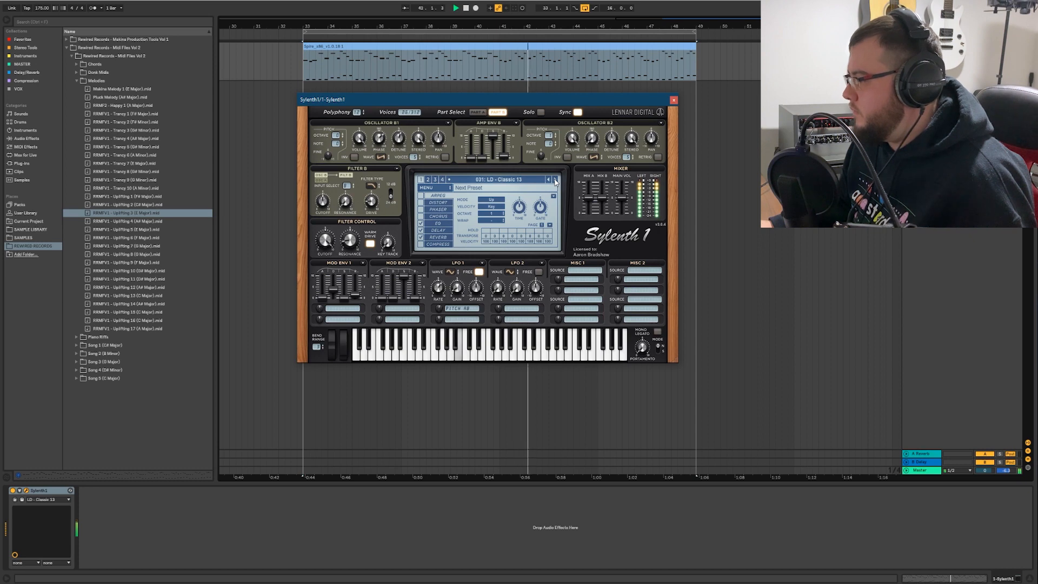
key("space")
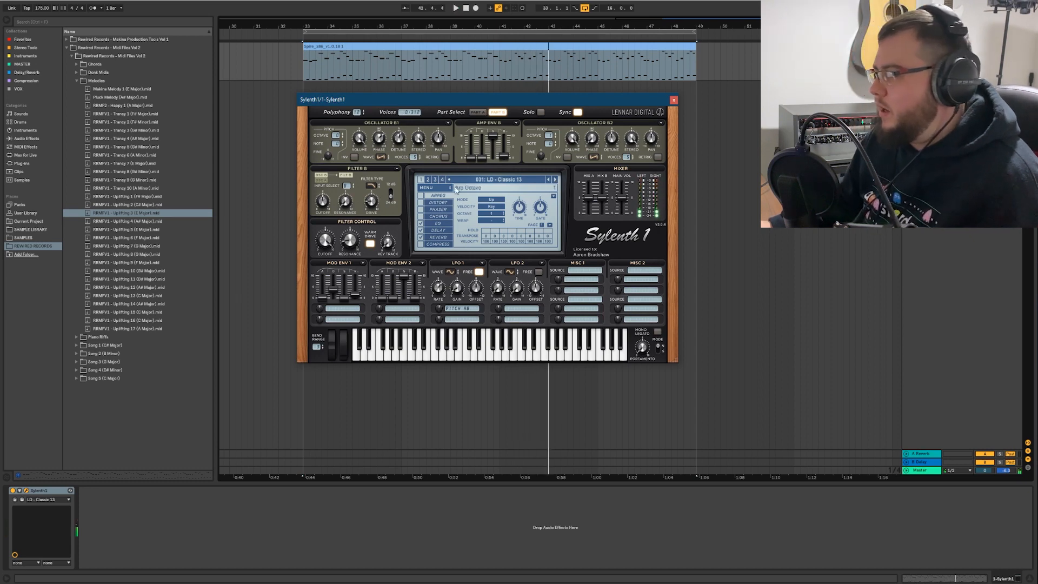
- Play the melody clip, lower Sylenth1's main volume to about 3.8, stop playback and close the synth window
left_click(365, 54)
key("space")
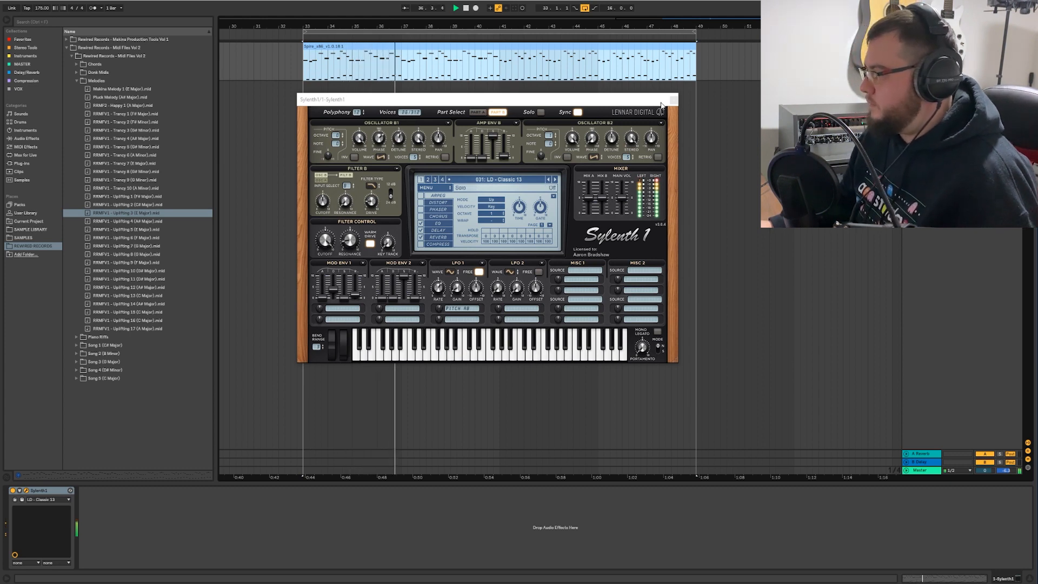
left_click_drag(624, 198, 625, 206)
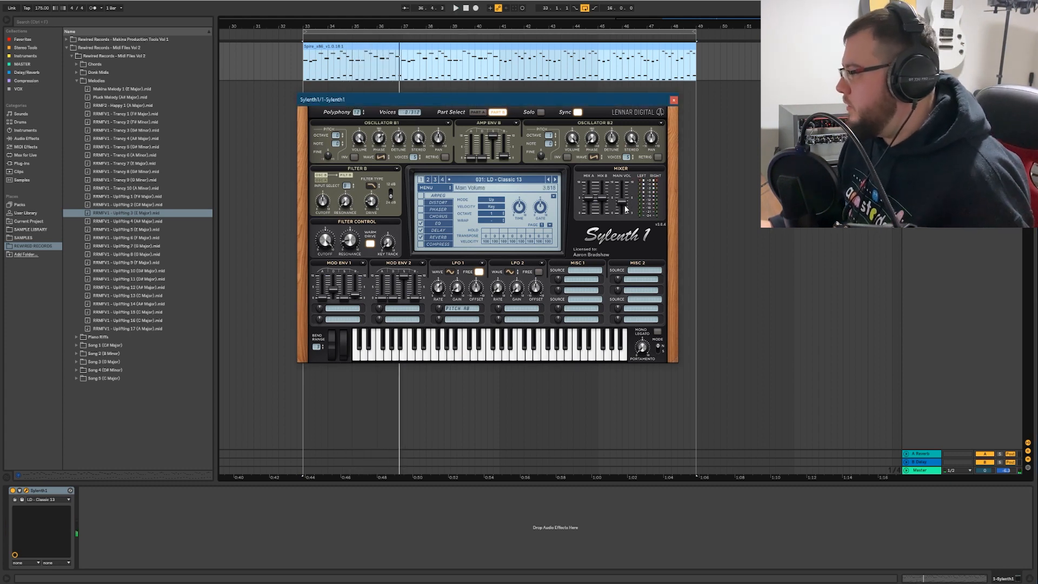
left_click(673, 100)
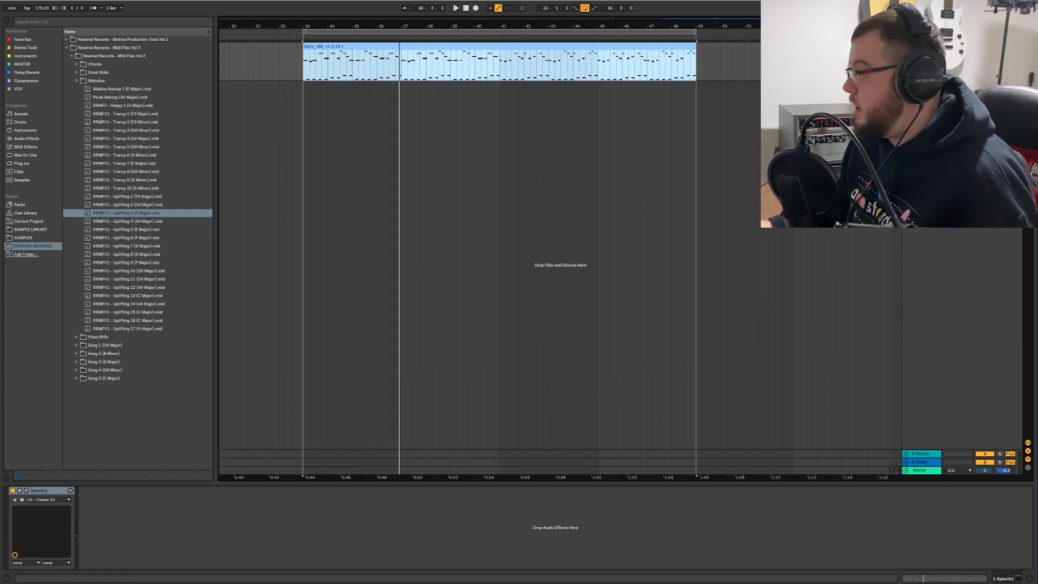
- Duplicate the Sylenth1 track and delete the upper melody notes from the copied clip, keeping only its low bass notes
left_click(922, 47)
key("ctrl+d")
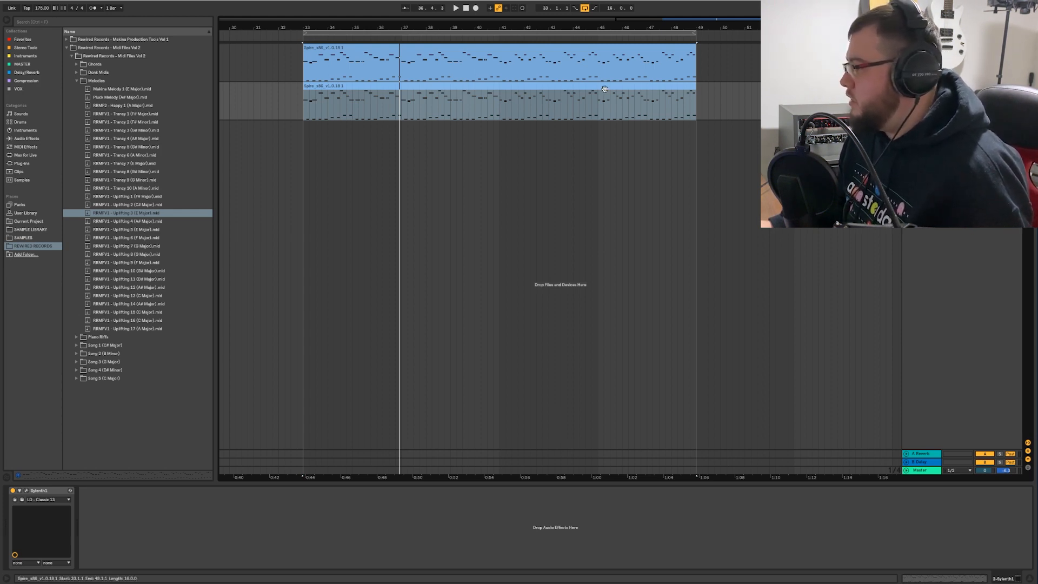
key("shift+Tab")
left_click_drag(99, 349, 1033, 435)
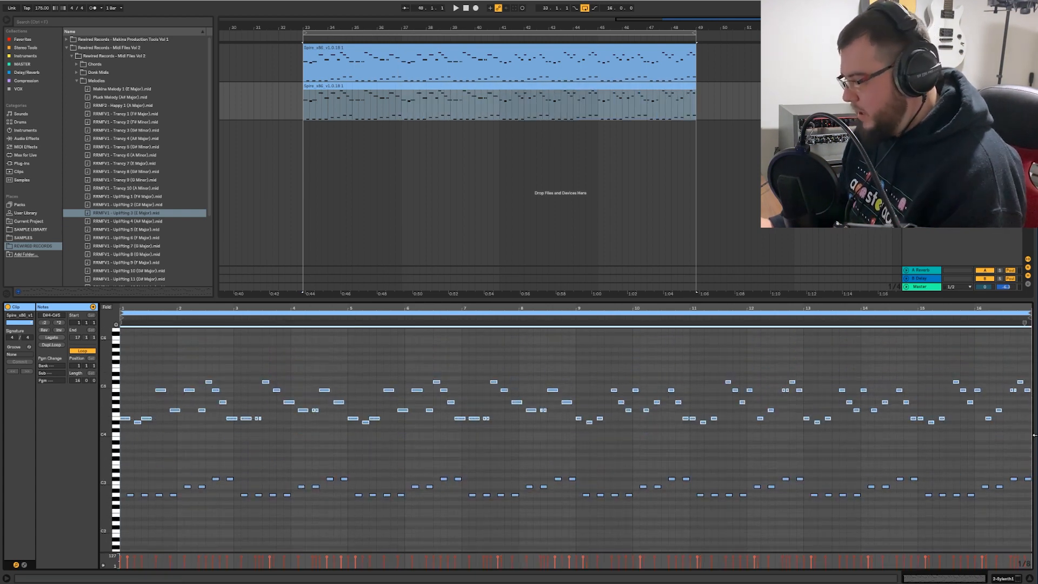
key("Delete")
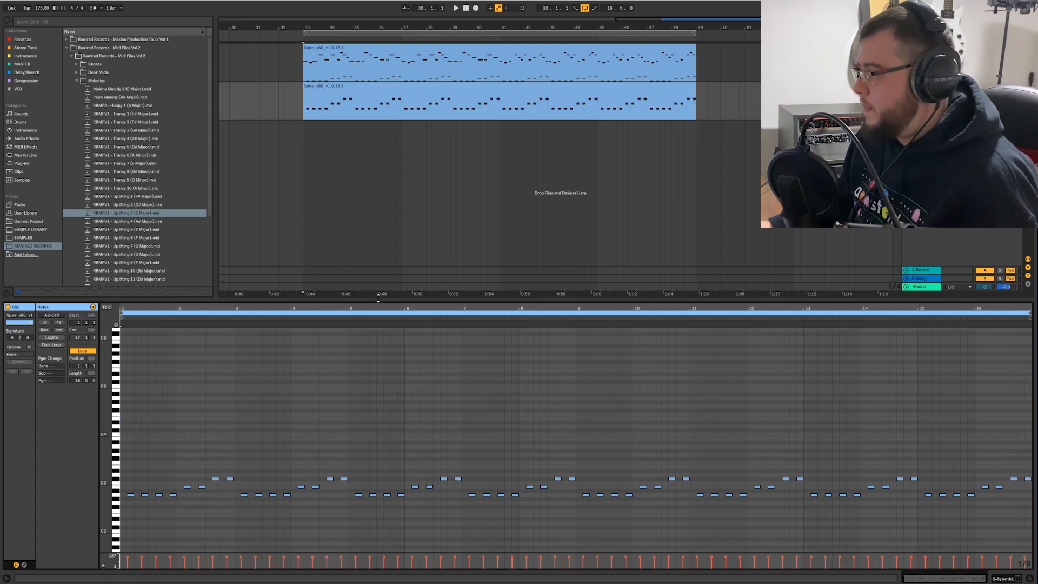
left_click_drag(378, 297, 379, 541)
- Open the duplicated track's Sylenth1, load preset 013: BASS - 1 and start playing the loop
double_click(921, 86)
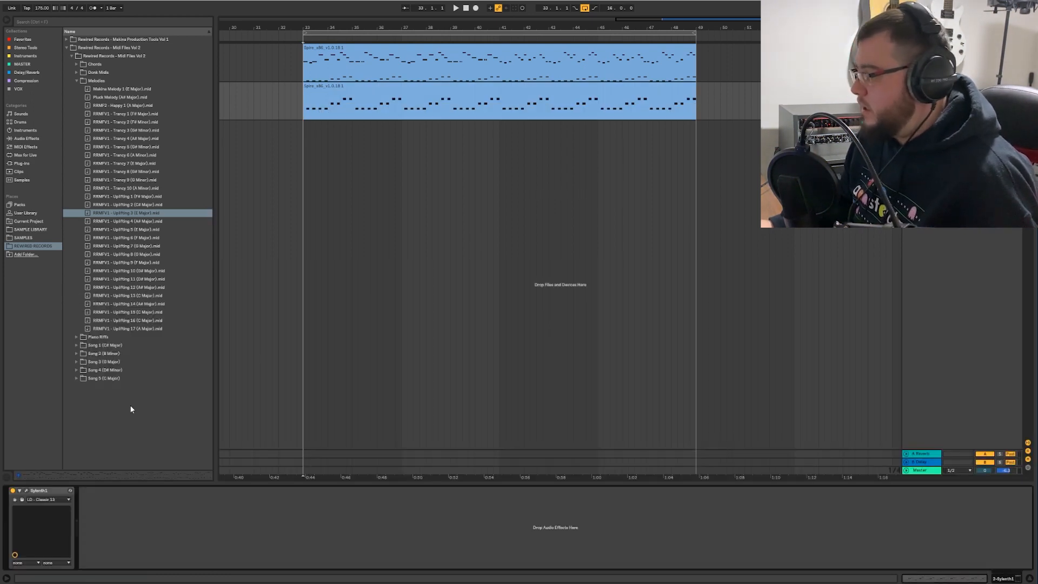
left_click(26, 490)
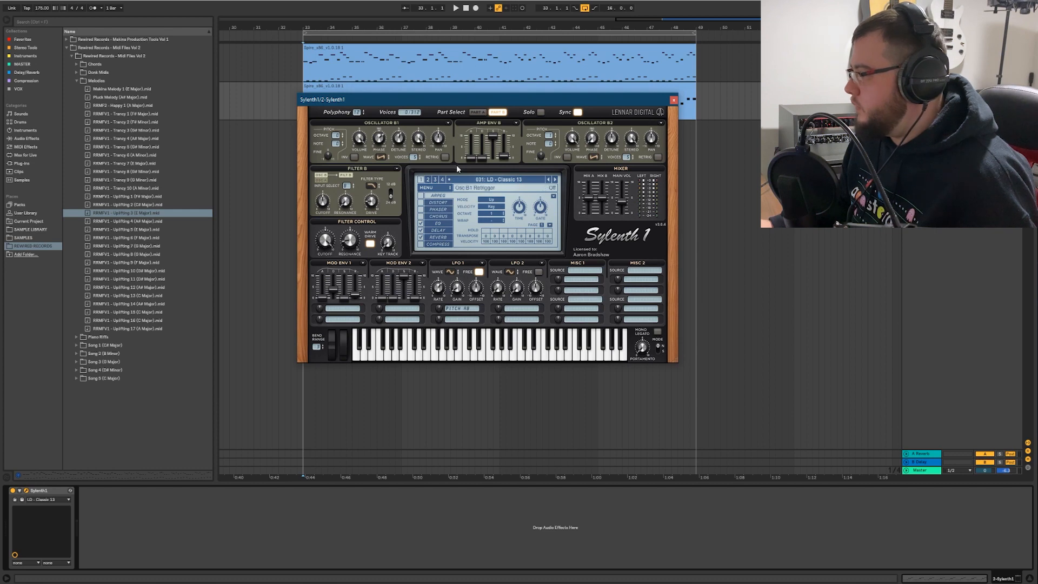
left_click(465, 180)
left_click(486, 283)
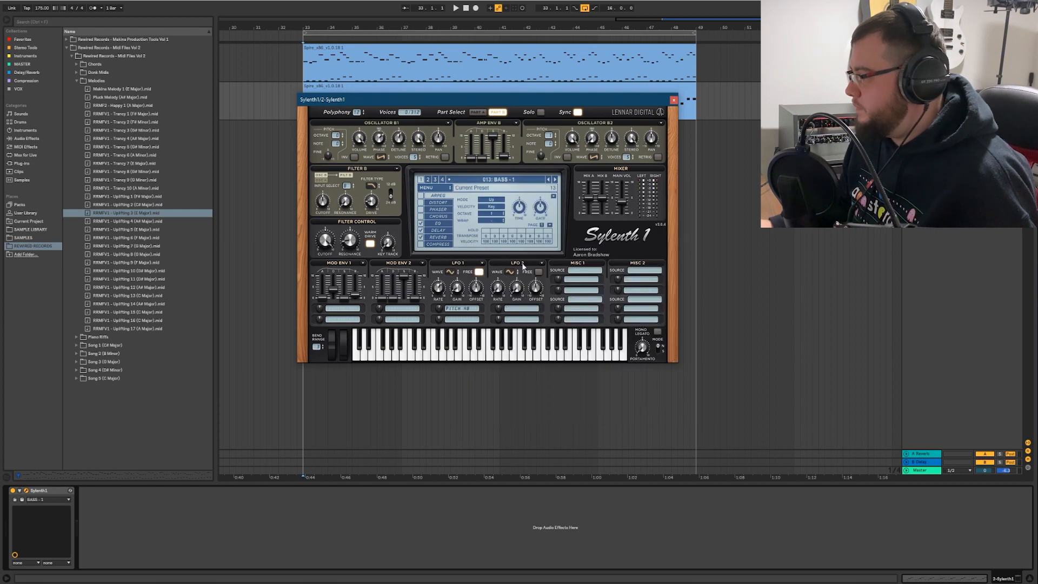
key("space")
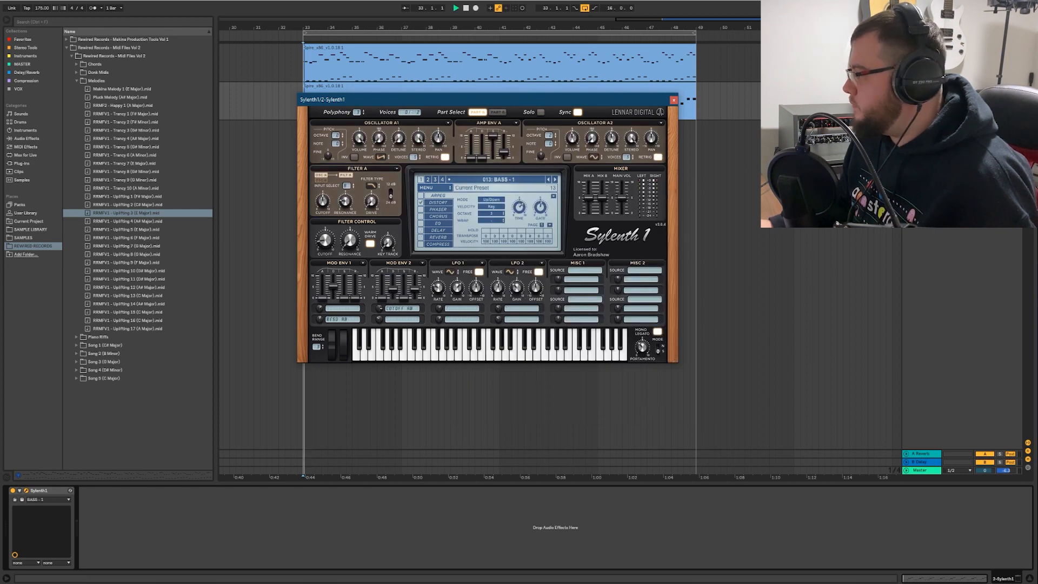
- Audition the bass presets up to 015: BASS - 3 over the loop and return to 013: BASS - 1
left_click(555, 179)
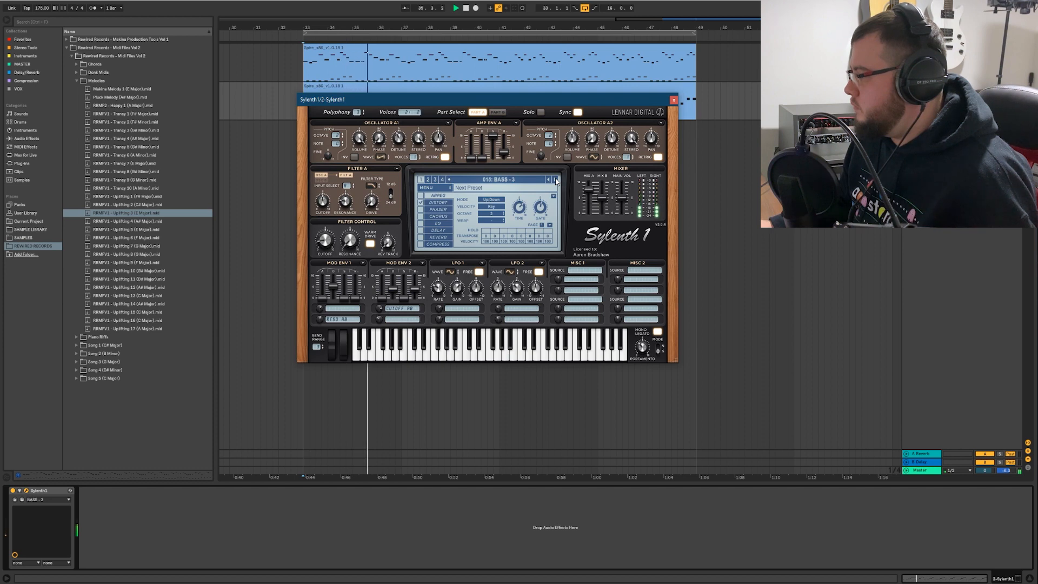
left_click(554, 179)
left_click(555, 180)
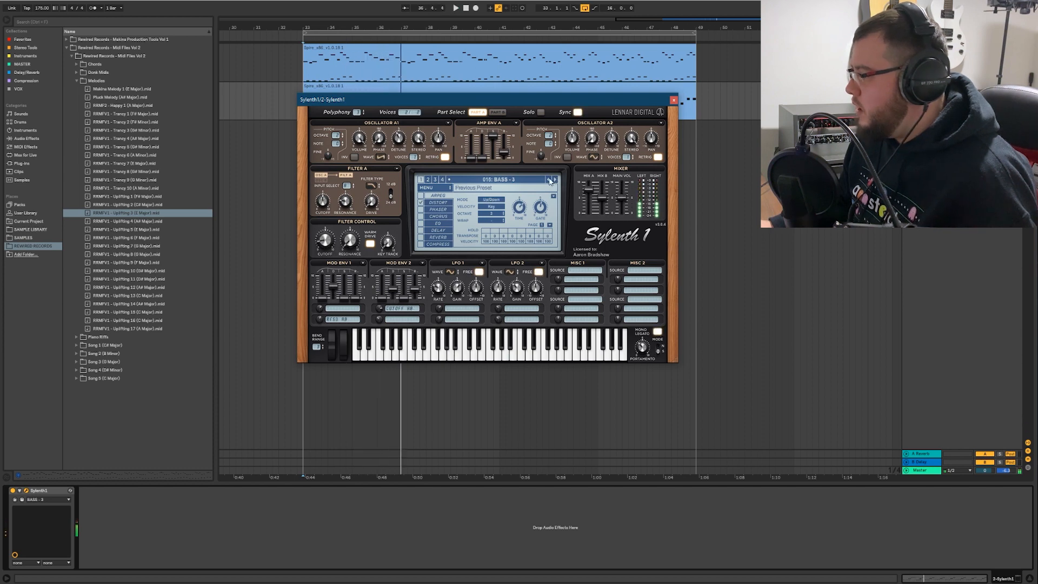
left_click(549, 180)
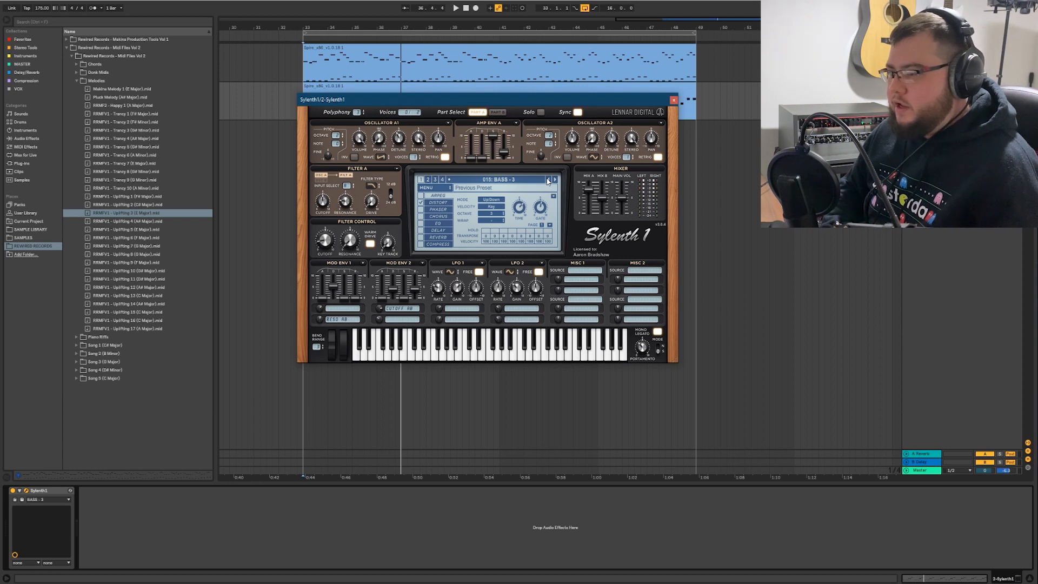
left_click(548, 180)
key("space")
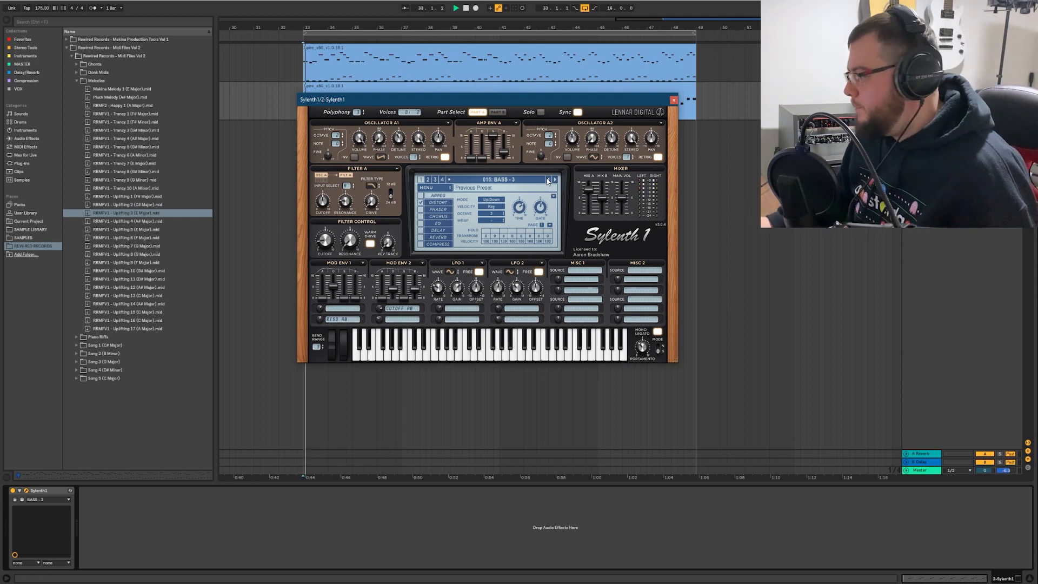
left_click(548, 179)
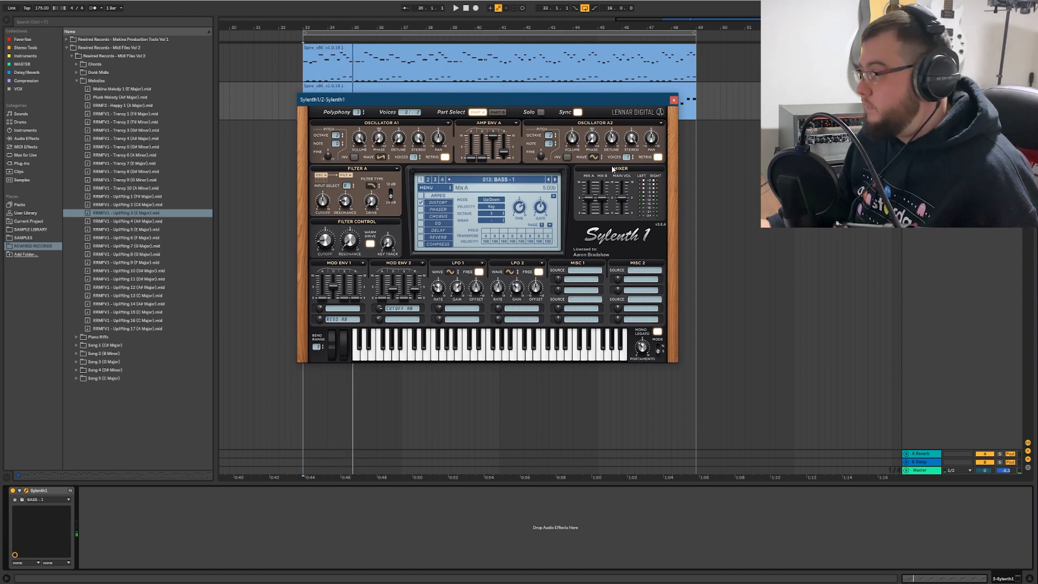
- Close the Sylenth1 window and listen to the looped lead and bass together
left_click(674, 99)
key("space")
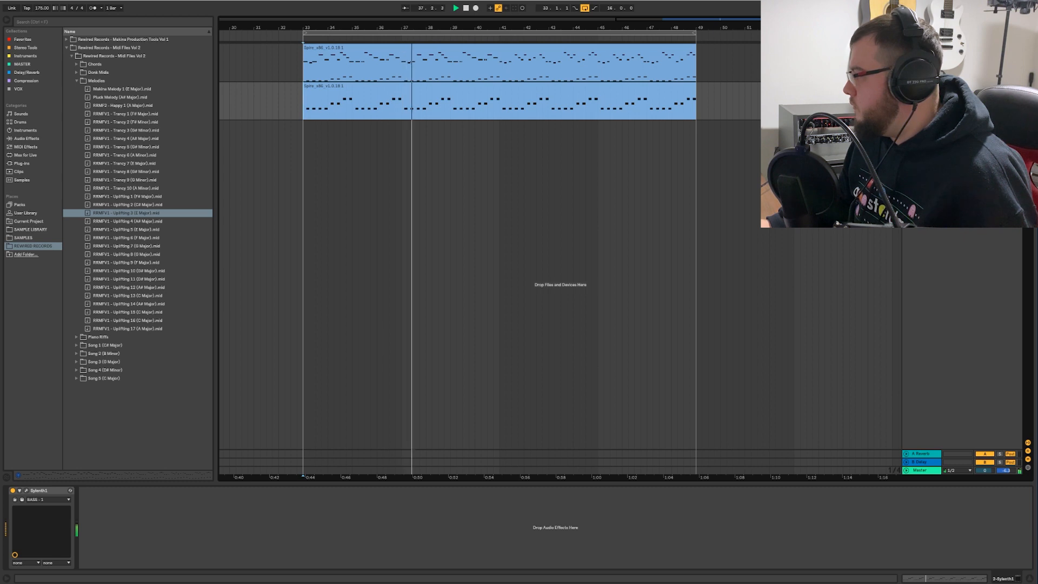
key("space")
key("space")
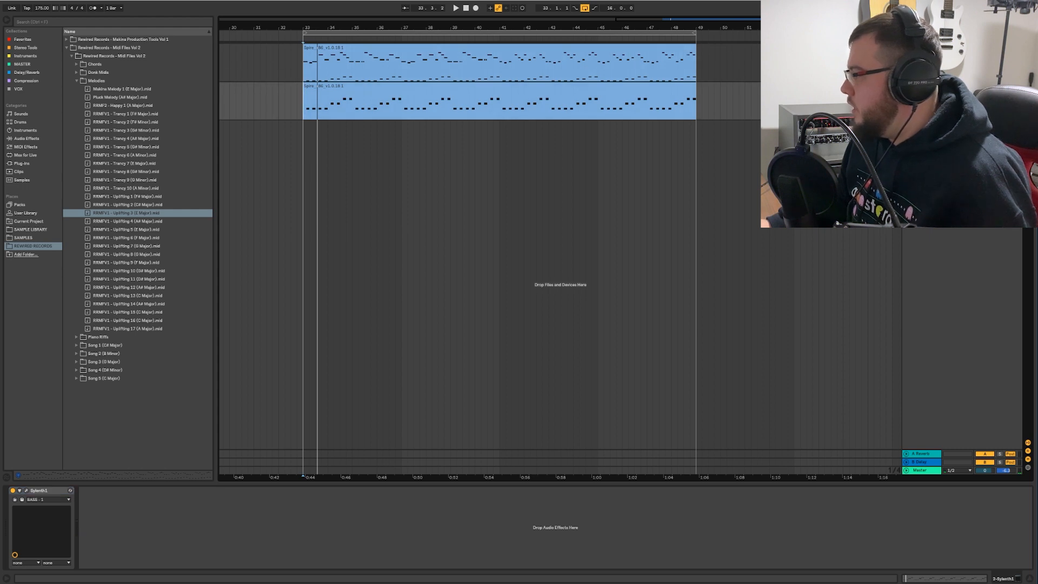
- Insert a new MIDI track below the bass track and find the MPT1 Kicks folder in Makina Production Tools Vol 1
right_click(924, 87)
left_click(948, 181)
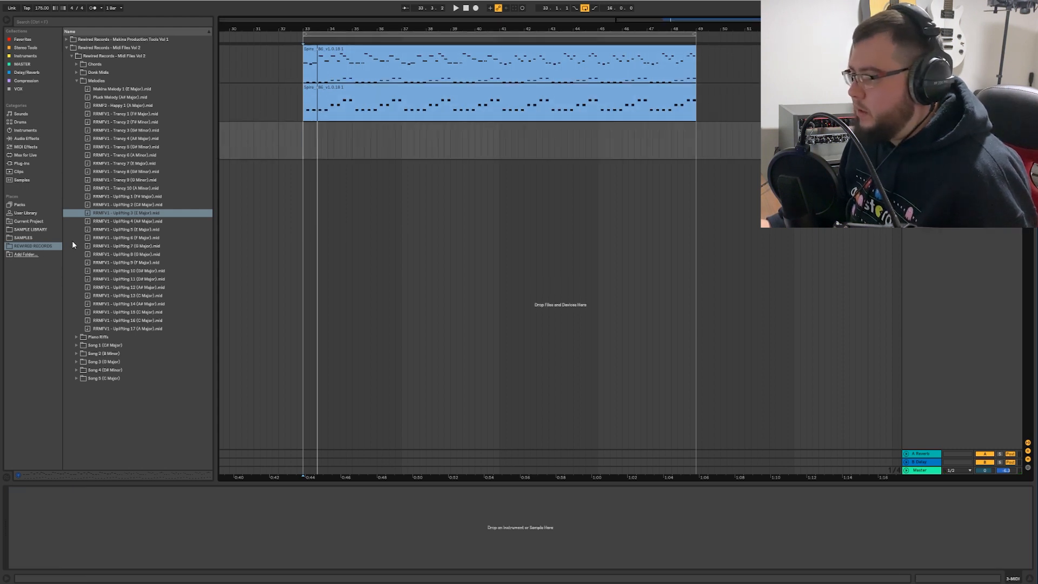
left_click(66, 39)
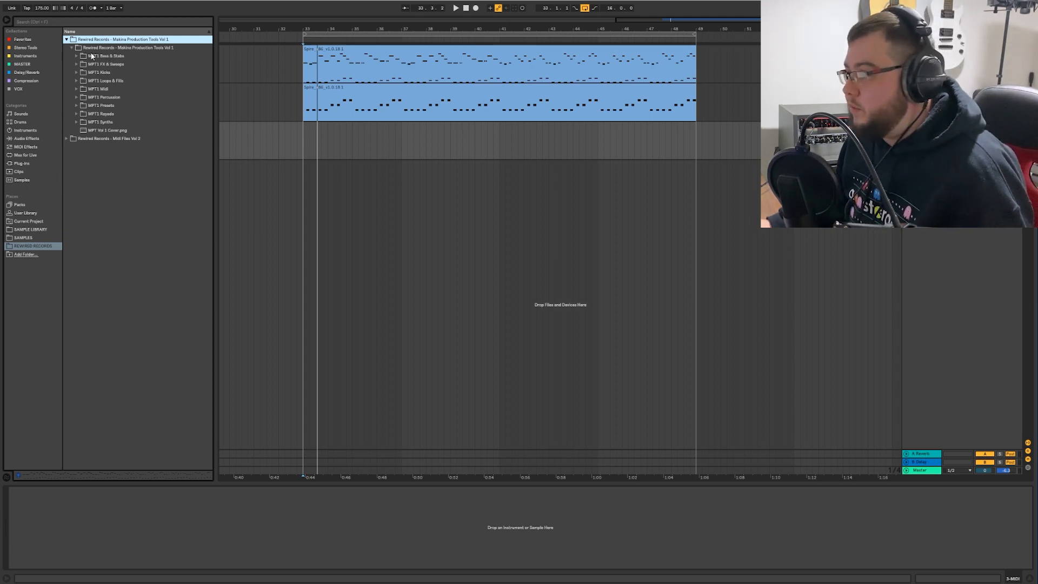
left_click(90, 56)
key("Down")
key("Down")
key("Right")
key("Down")
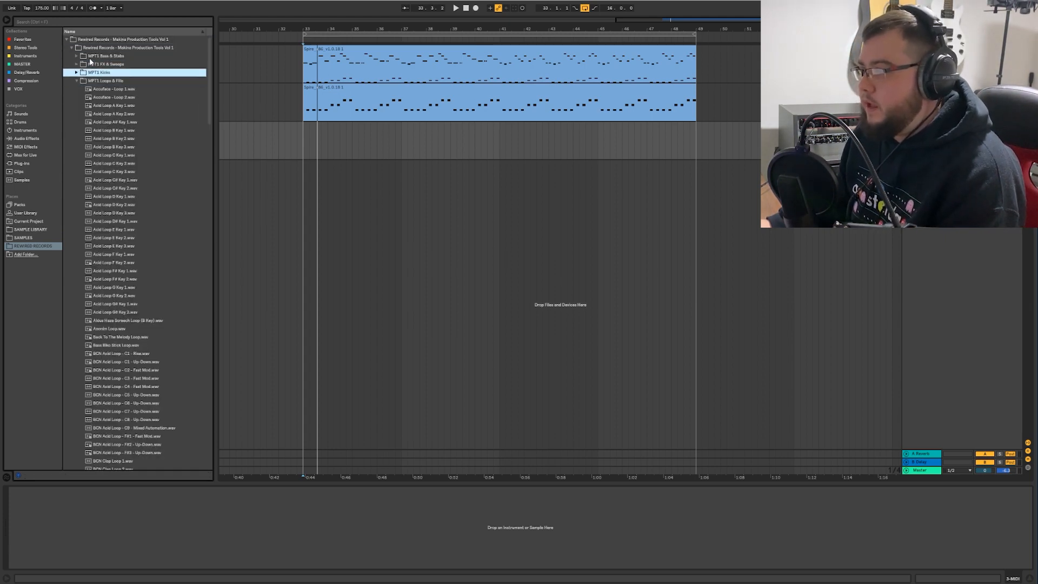
- Audition the MPT1 Kicks samples from the start of the folder down to BCN - Kick 10.wav
key("Down")
key("Down")
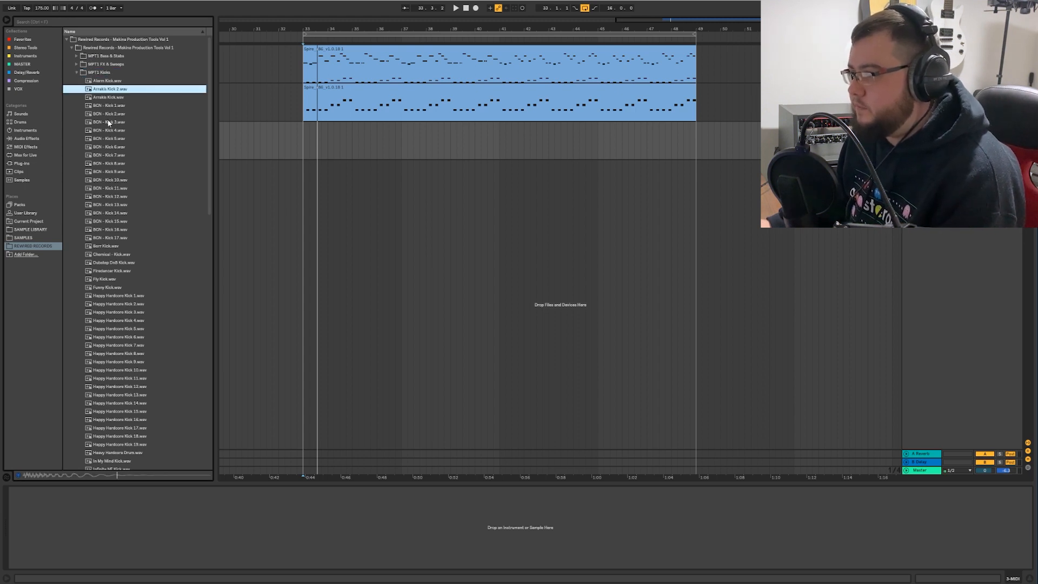
key("Down")
key("Down")
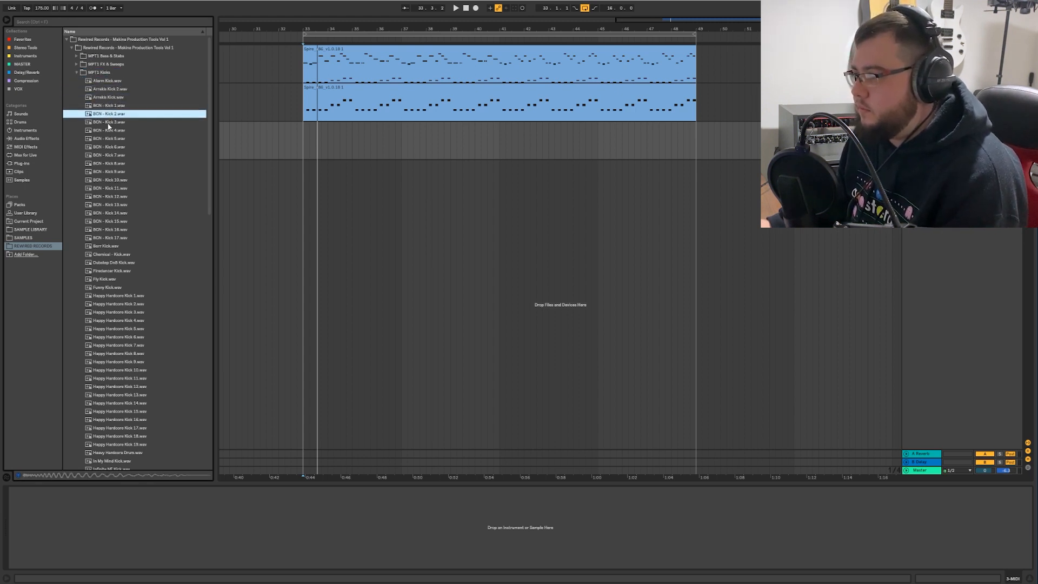
key("Down")
key("Down")
key("Down")
key("Down")
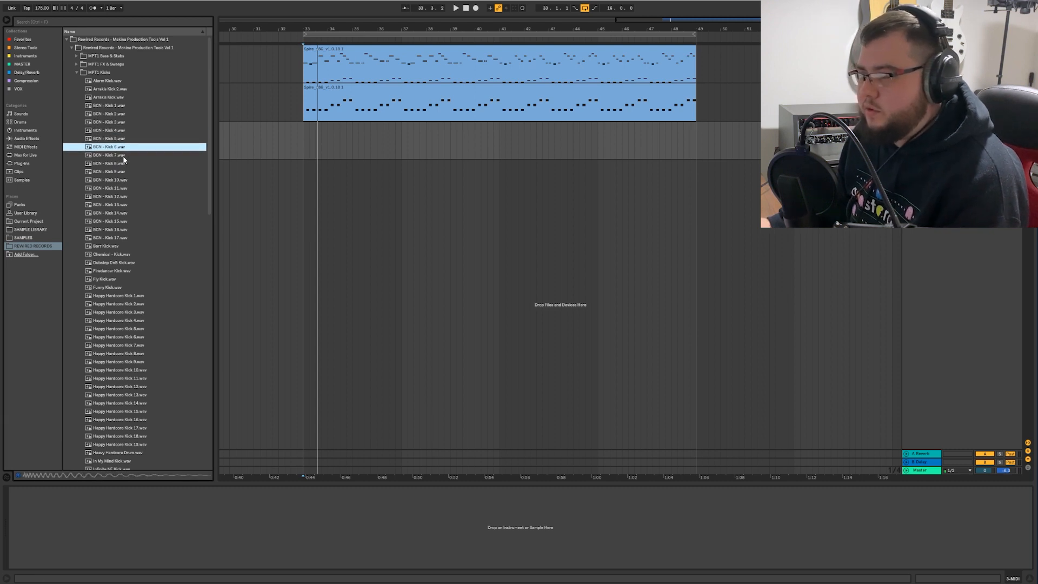
key("Down")
key("Down")
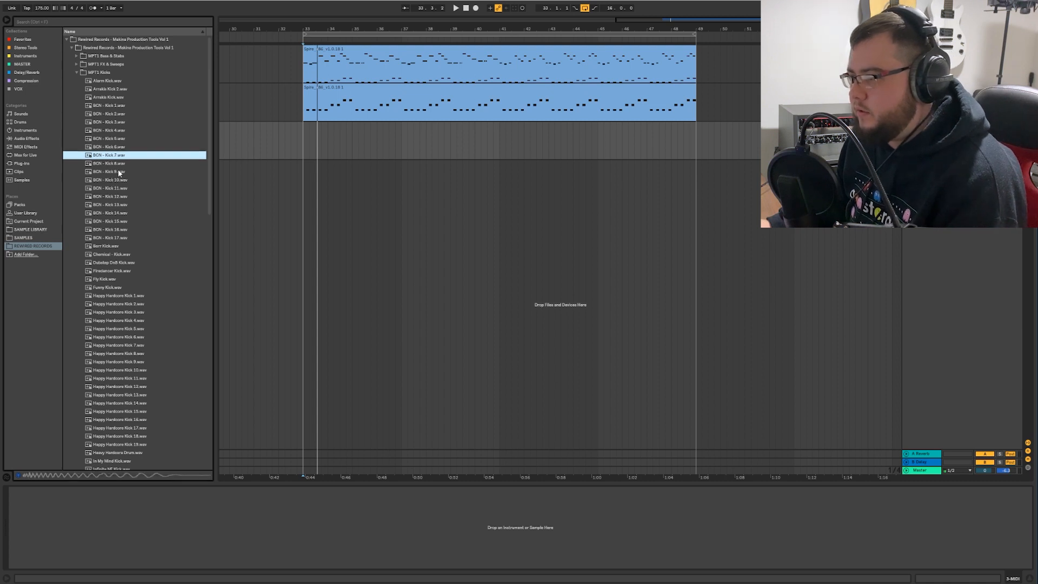
key("Down")
key("Down")
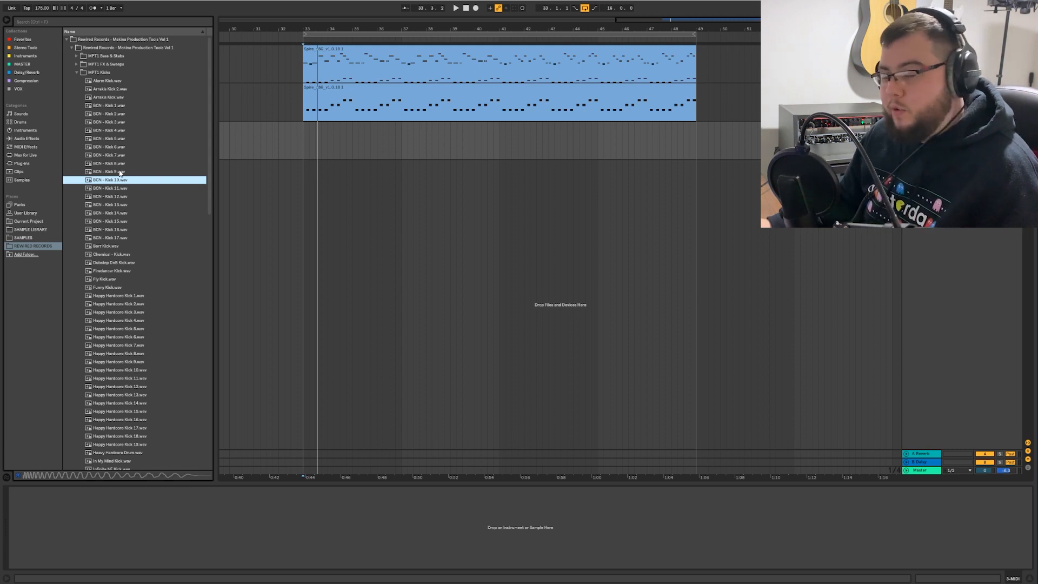
- Audition the remaining BCN kicks and continue through the folder to Dubstep DnB Kick.wav
key("Down")
key("Down")
key("Down")
key("Down")
key("Down")
key("Down")
key("Down")
key("Down")
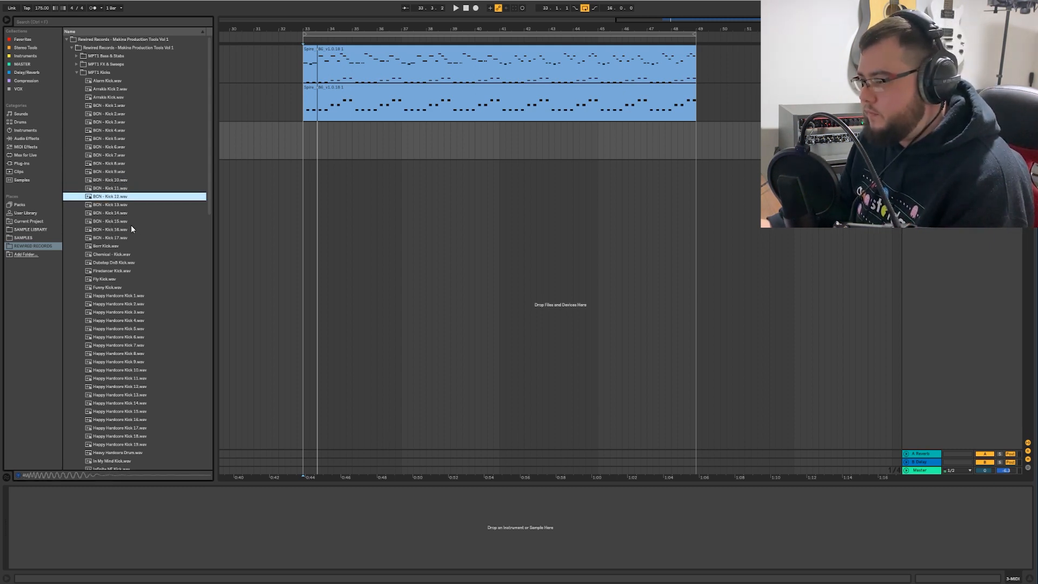
key("Down")
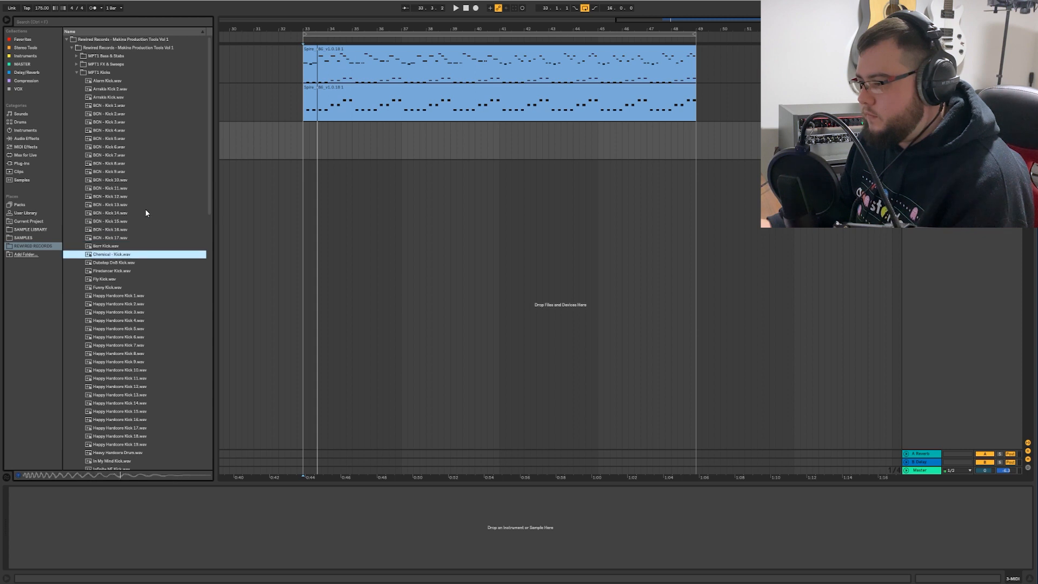
key("Down")
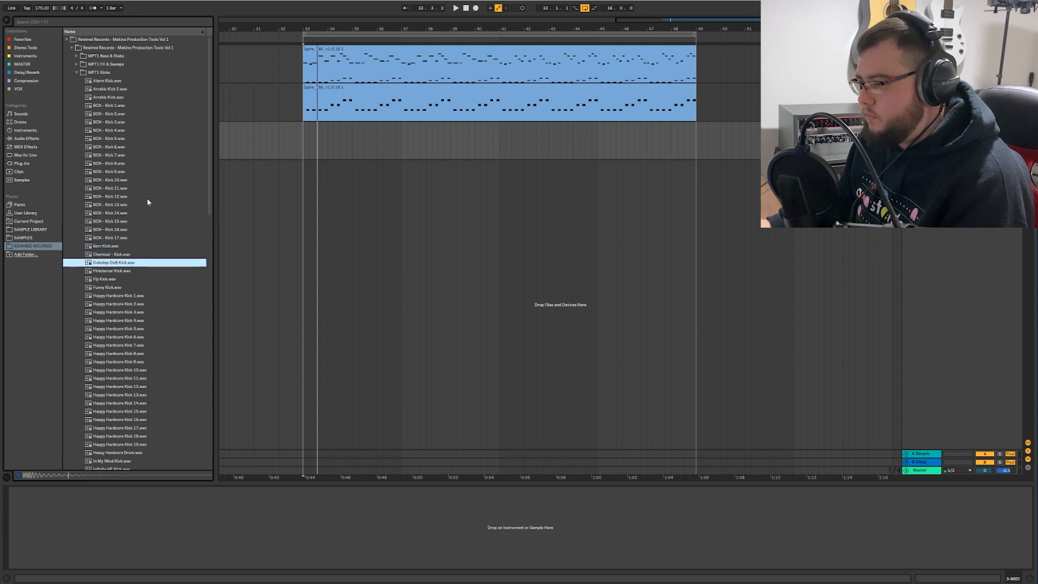
- Audition the kicks after Dubstep DnB Kick.wav, through the Happy Hardcore series up to Happy Hardcore Kick 19.wav
key("Down")
key("Down")
key("Down")
key("Down")
key("Down")
key("Down")
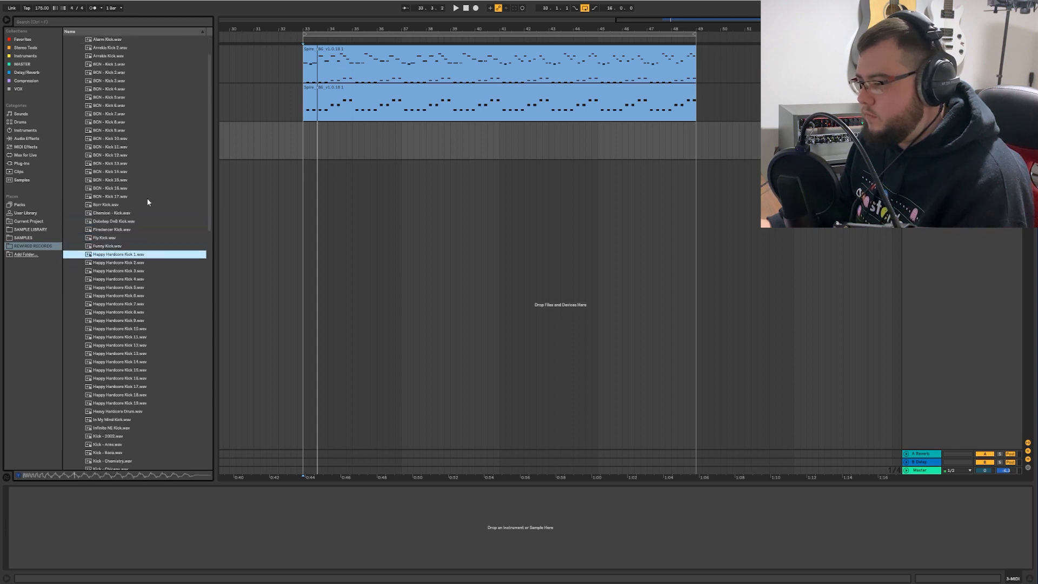
key("Down")
key("Down")
key("Down")
key("Down")
key("Down")
key("Down")
key("Down")
key("Down")
key("Down")
key("Down")
key("Down")
key("Down")
key("Down")
key("Down")
key("Down")
key("Down")
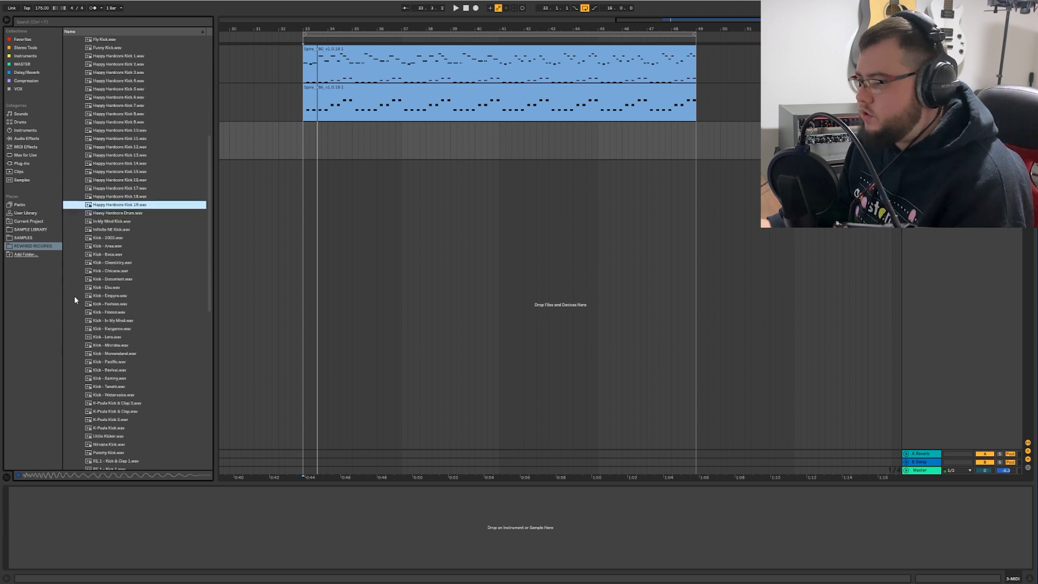
- Audition the samples from Infinite NE Kick.wav down to Kick - Lens.wav
left_click(109, 261)
key("Up")
key("Up")
key("Up")
key("Up")
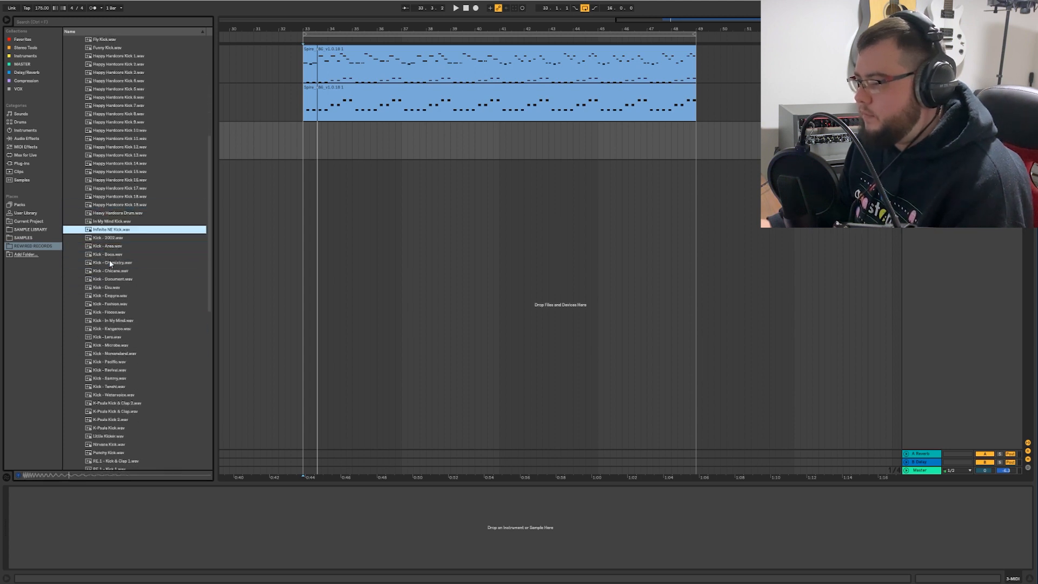
key("Down")
key("Down")
key("Down")
key("Down")
key("Down")
key("Down")
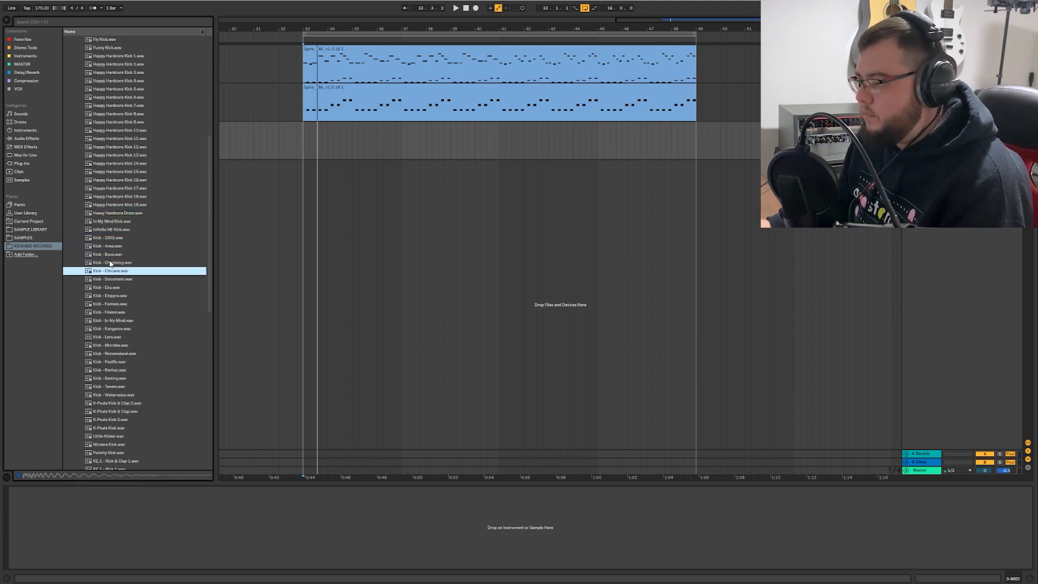
key("Down")
key("Down")
key("Down")
key("Down")
key("Down")
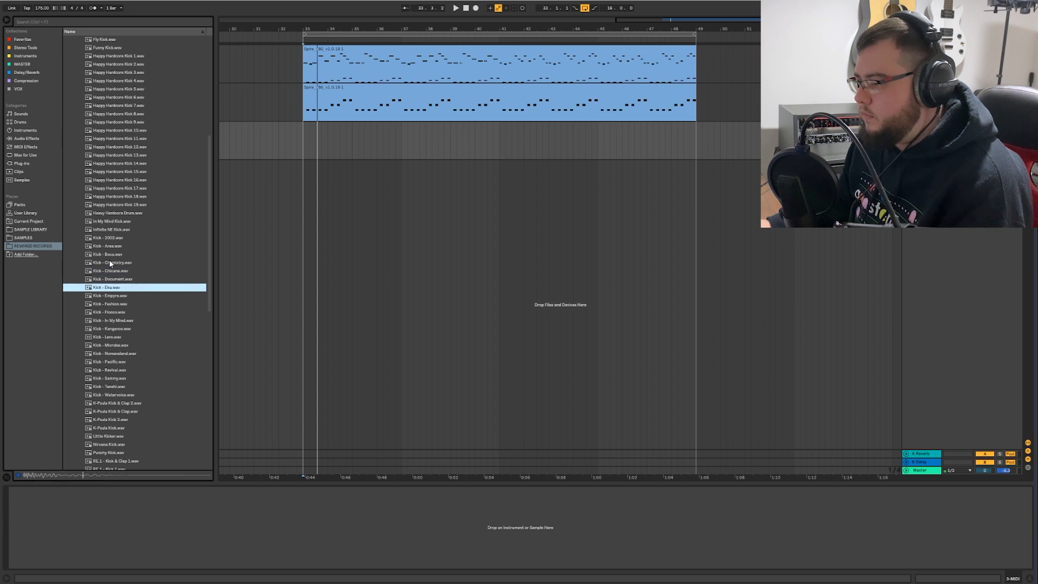
key("Down")
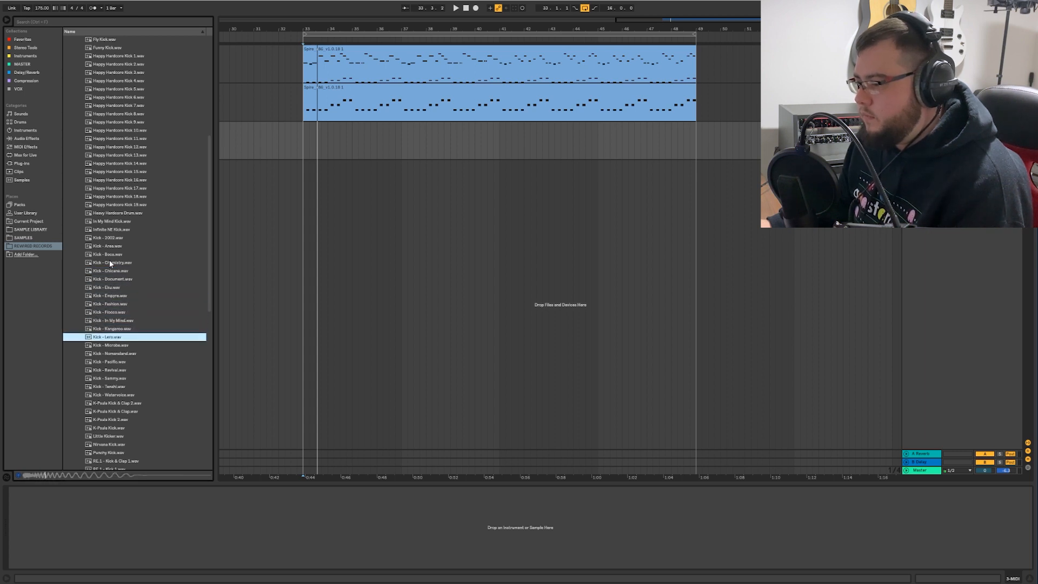
- Compare the kicks around Kick - Kangaroo.wav and Kick - Microbe.wav, continuing to Kick - Revival.wav
scroll(117, 260, "down", 2)
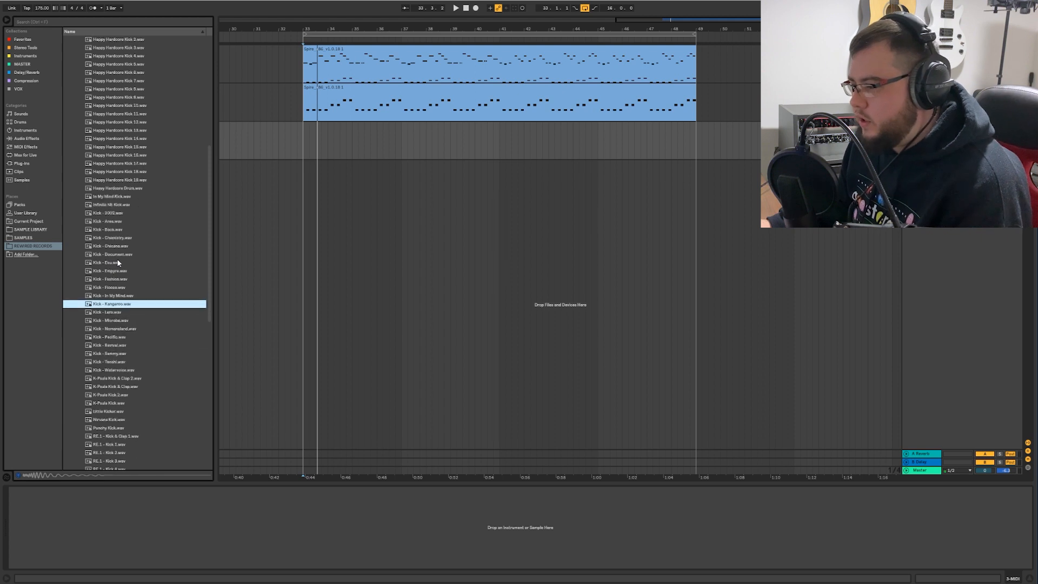
key("Down")
key("Down")
key("Down")
key("Up")
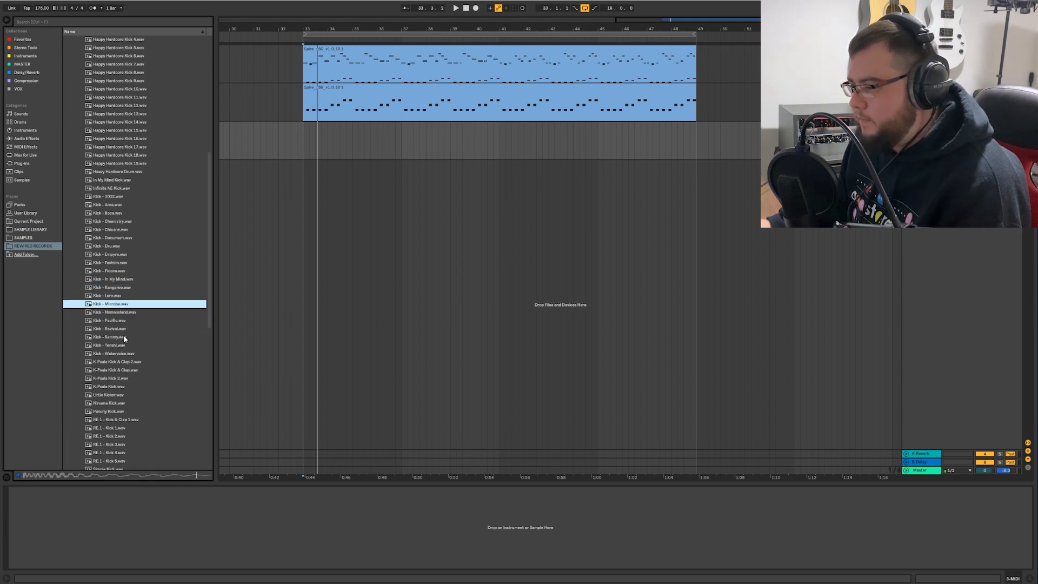
key("Down")
key("Down")
key("Down")
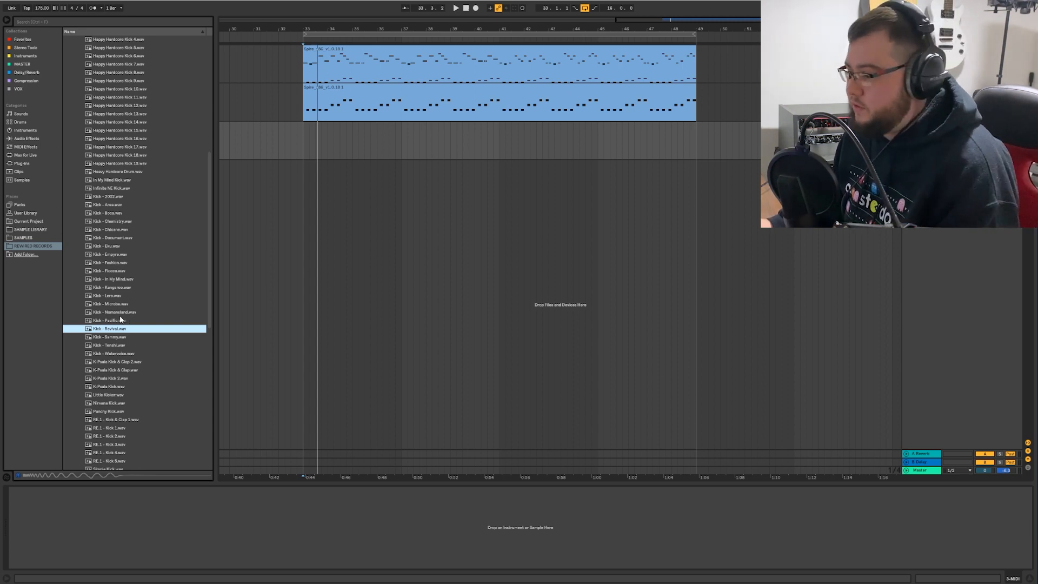
- Audition the kicks below Kick - Revival.wav, including the K-Paula samples, down to Punchy Kick.wav
scroll(118, 318, "down", 3)
scroll(120, 328, "down", 3)
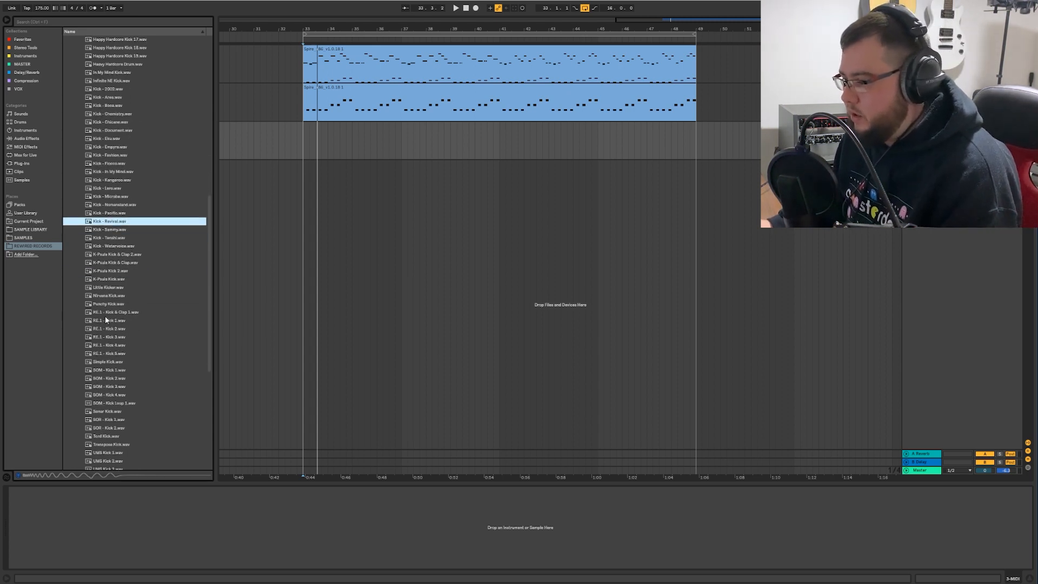
key("Down")
key("Down")
key("Down")
key("Down")
key("Down")
key("Down")
key("Down")
key("Down")
key("Down")
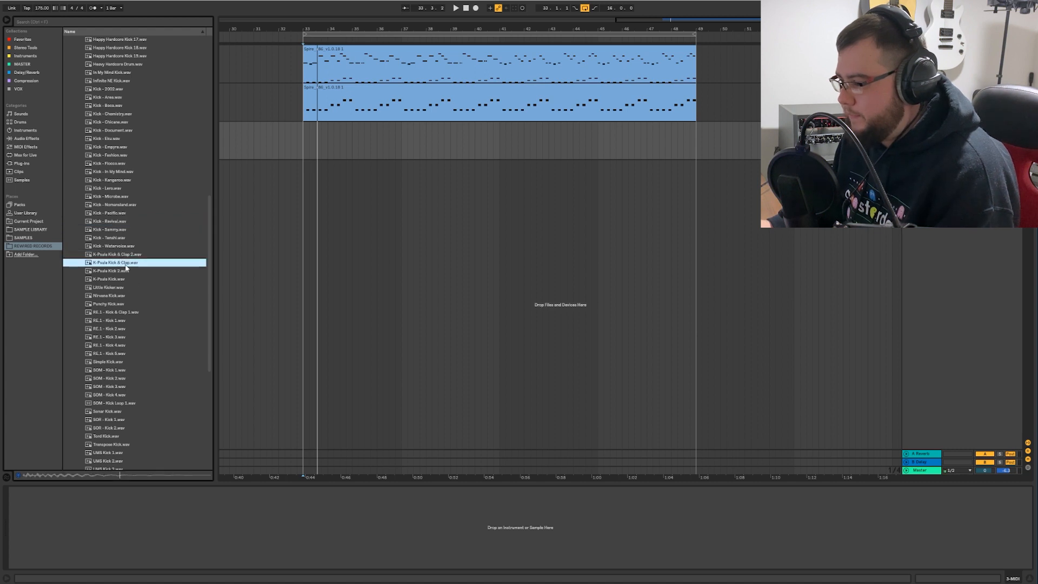
key("Down")
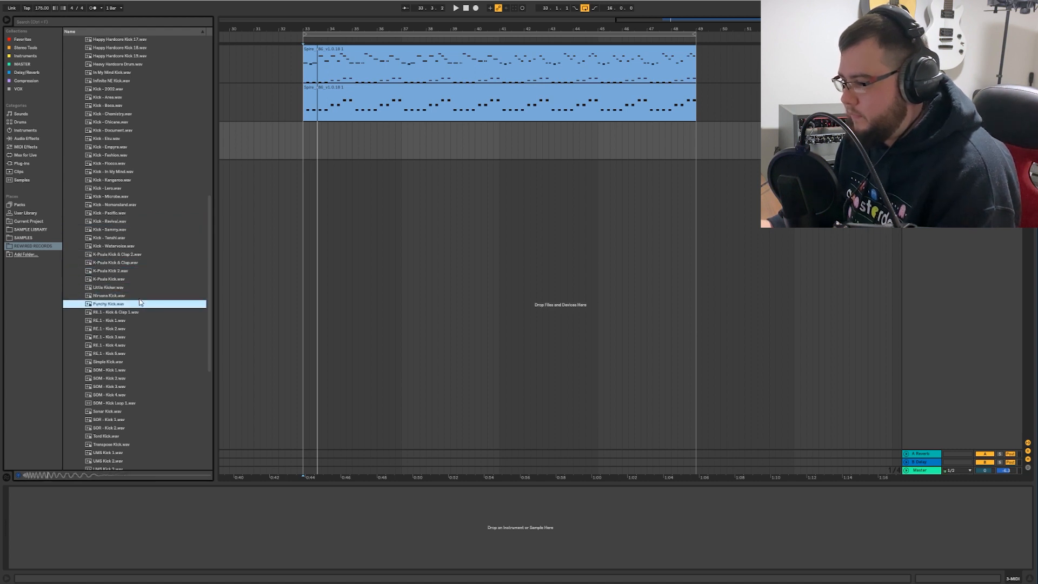
- Load Punchy Kick.wav onto the empty MIDI track below the bass
left_click(921, 128)
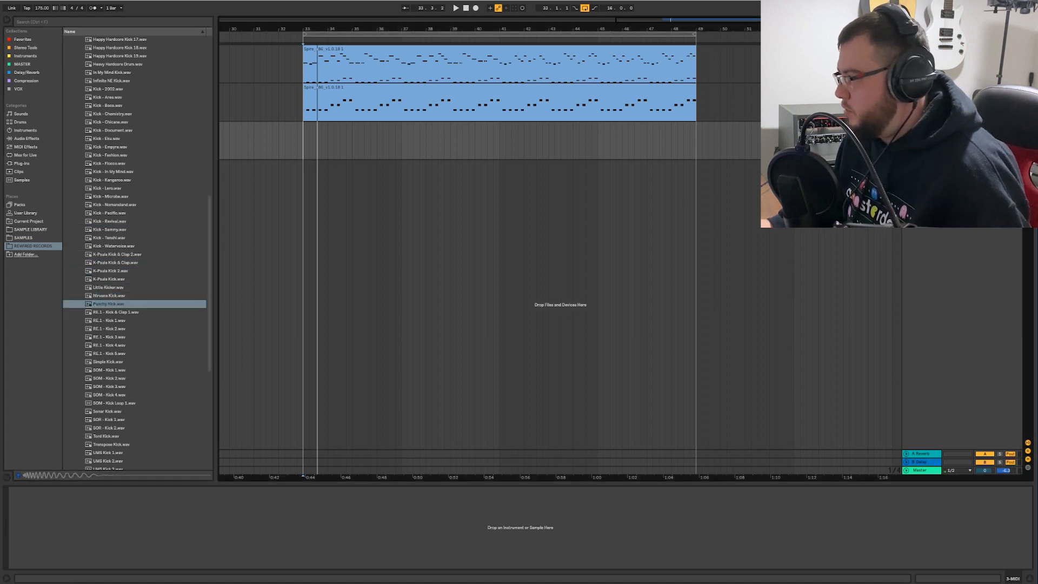
left_click(106, 305)
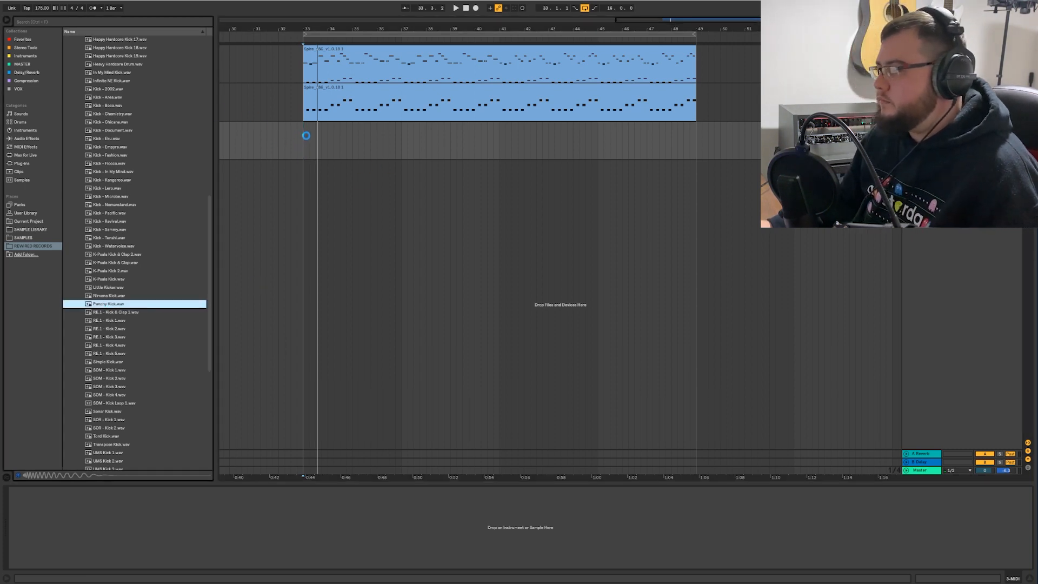
key("Return")
- Create a one-bar MIDI clip at bar 33 on the kick track with half-beat C3 notes on all four beats
left_click(304, 141)
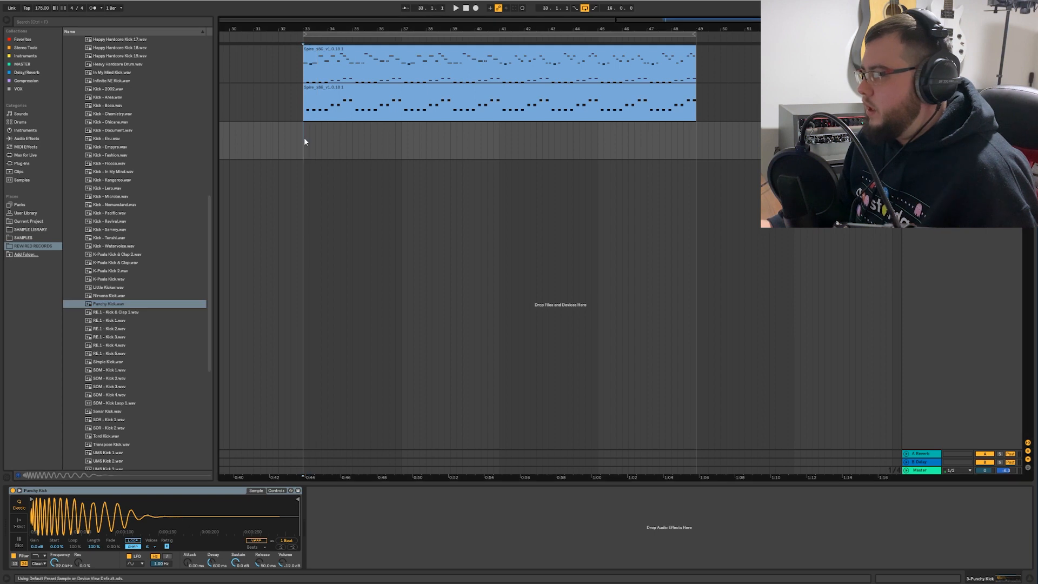
key("ctrl+shift+m")
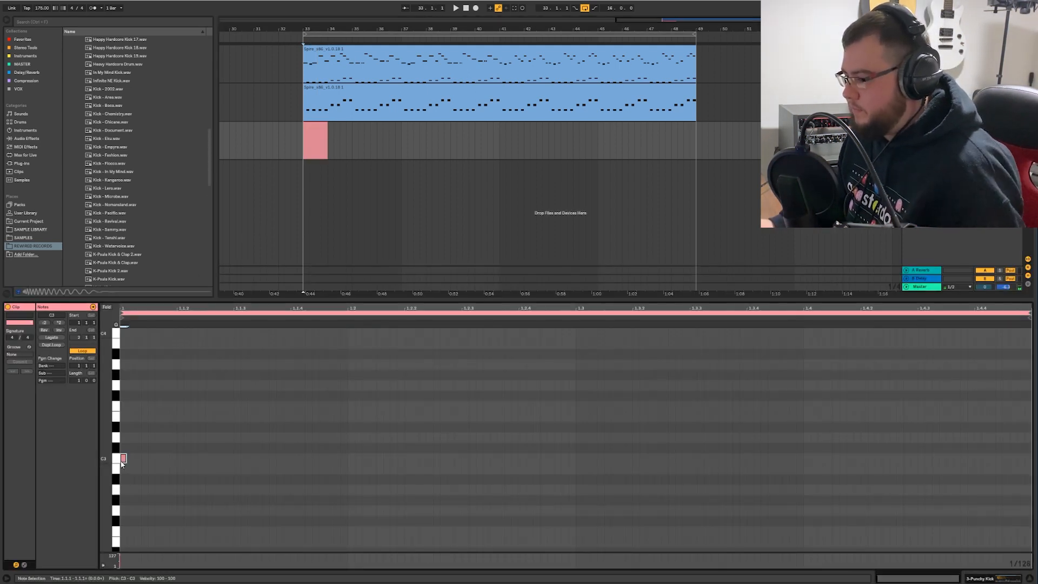
left_click_drag(125, 459, 233, 459)
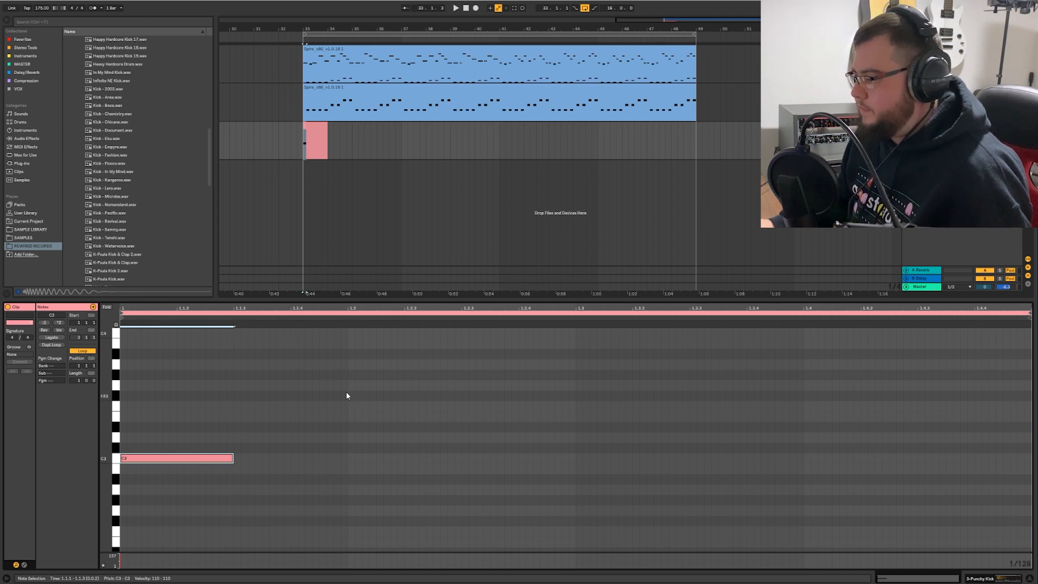
left_click_drag(348, 392, 10, 534)
key("ctrl+d")
key("ctrl+d")
key("ctrl+d")
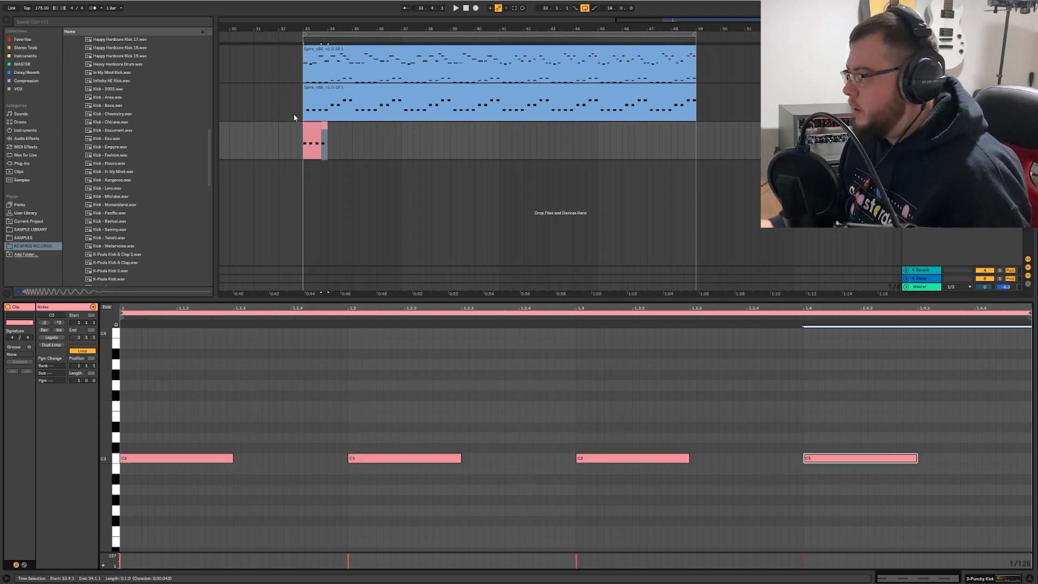
- Extend the kick clip across the 16-bar loop to bar 49 and play the lead, bass and kick together
left_click_drag(327, 135, 696, 136)
key("space")
left_click_drag(420, 301, 454, 535)
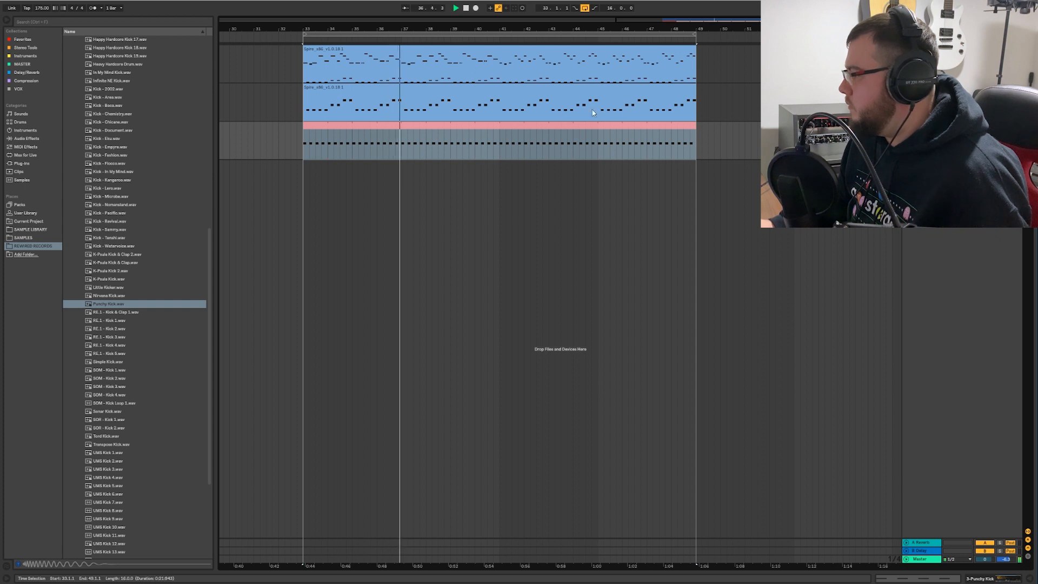
key("space")
key("space")
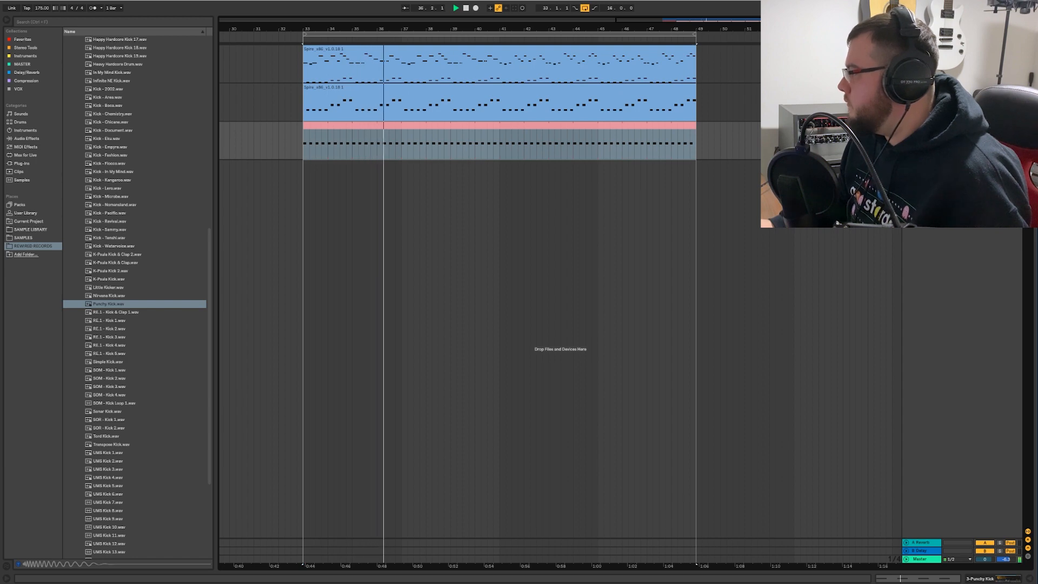
key("space")
- Select the low A2 to C#3 notes in the lead clip and shorten them to about a 1/16 note each
double_click(429, 50)
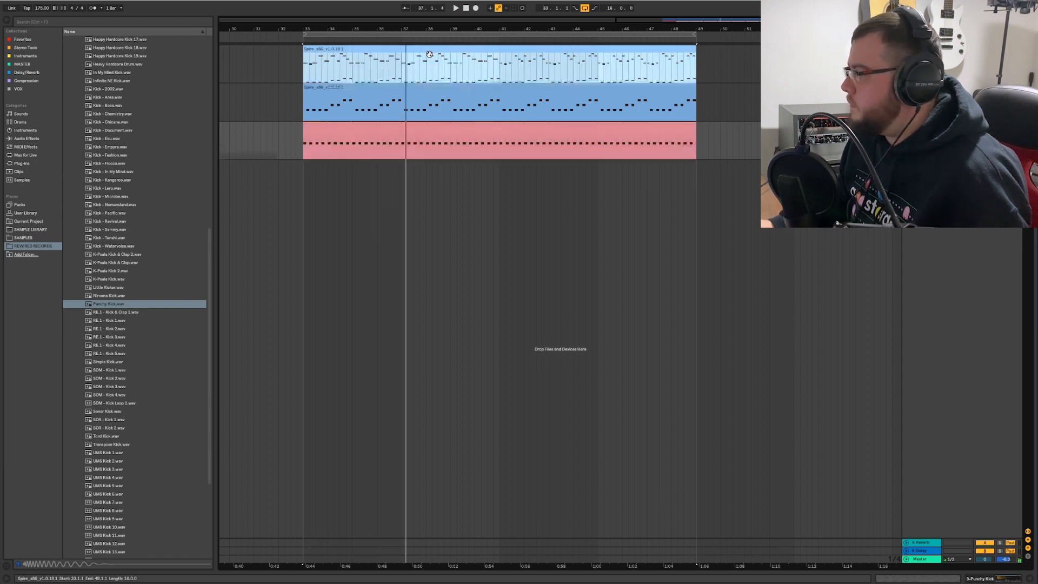
left_click(197, 459)
left_click_drag(102, 426, 1032, 397)
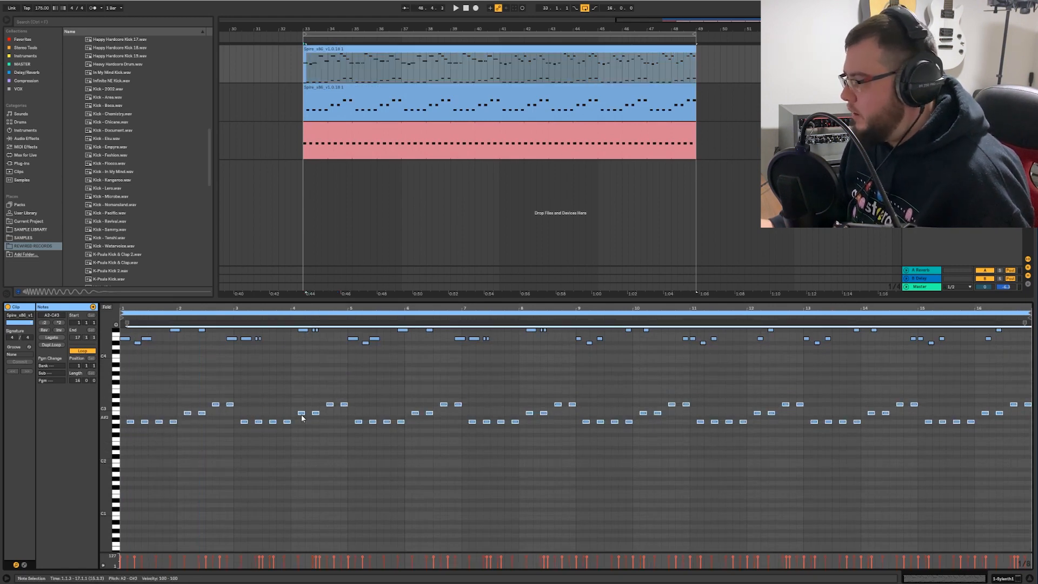
left_click_drag(154, 308, 210, 383)
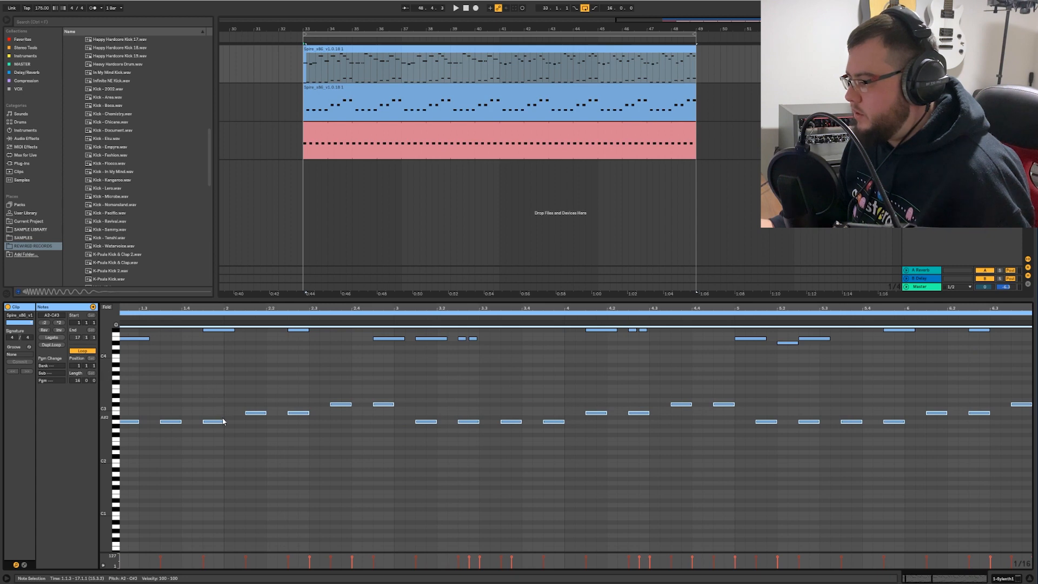
left_click_drag(222, 421, 213, 421)
- Listen to the loop with the edited lead clip, stop playback and show the lead track's Sylenth1 device
key("space")
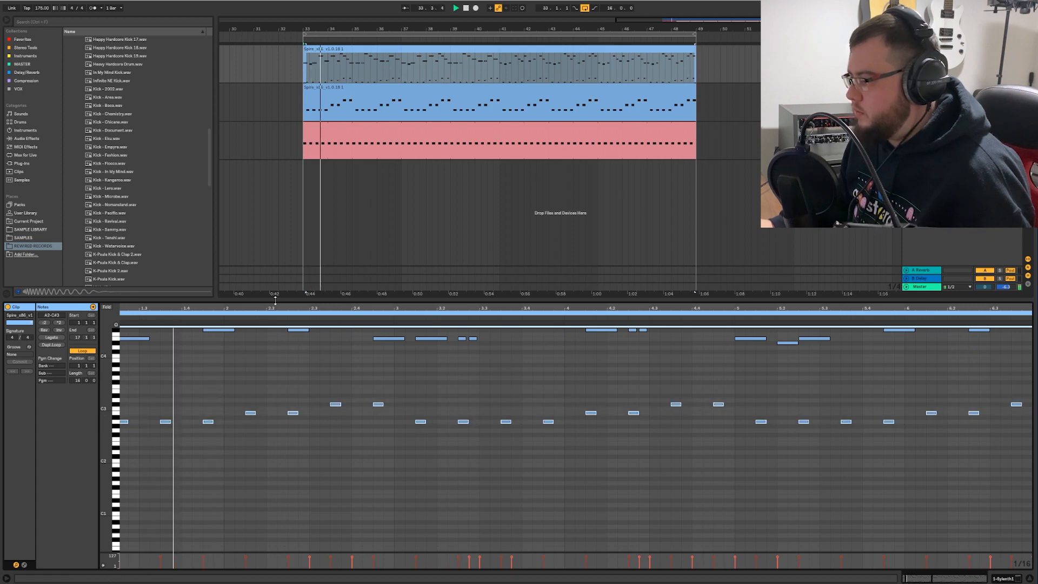
double_click(276, 300)
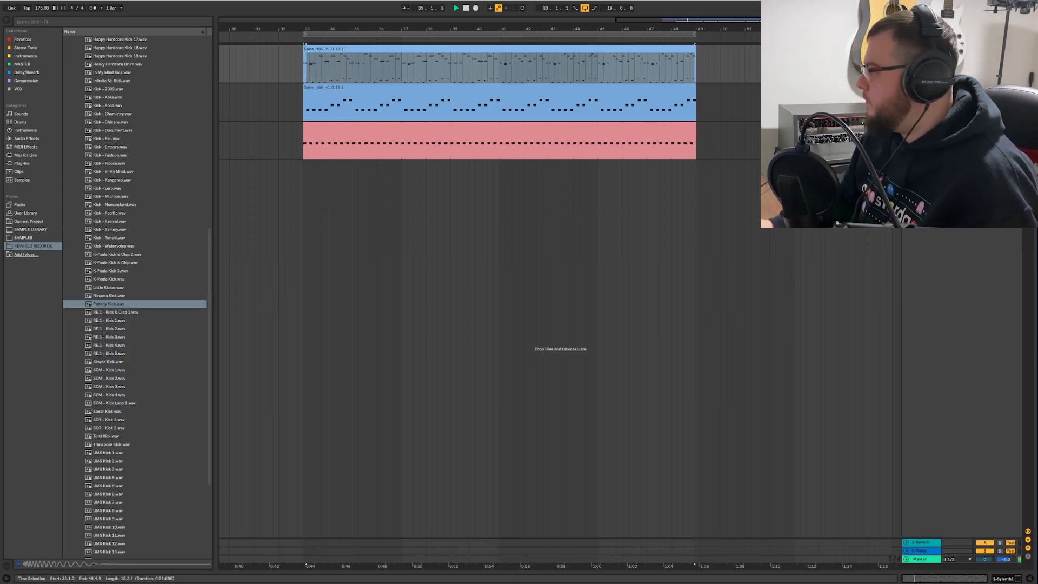
left_click_drag(414, 28, 470, 34)
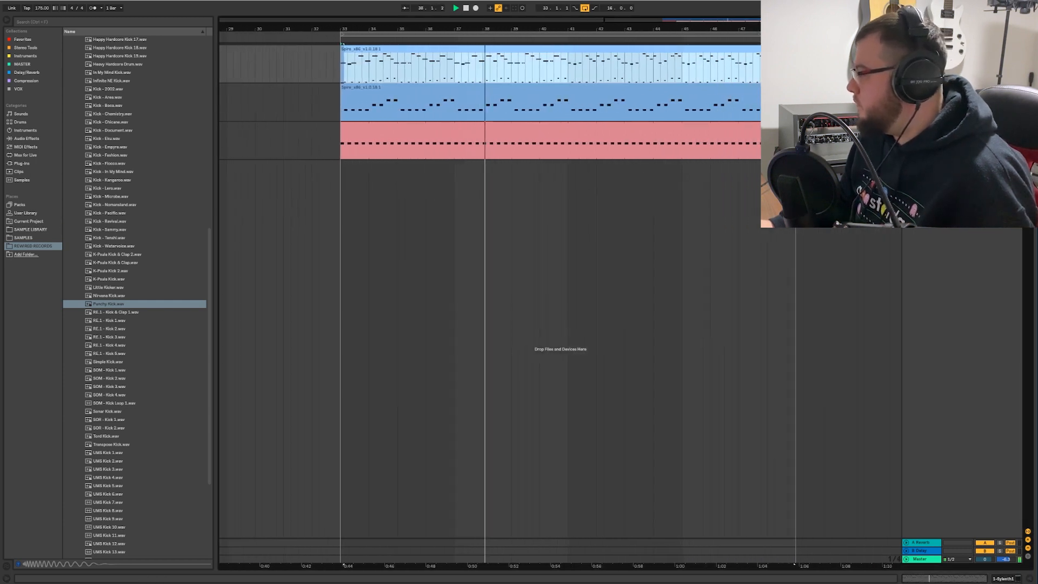
key("space")
key("shift+Tab")
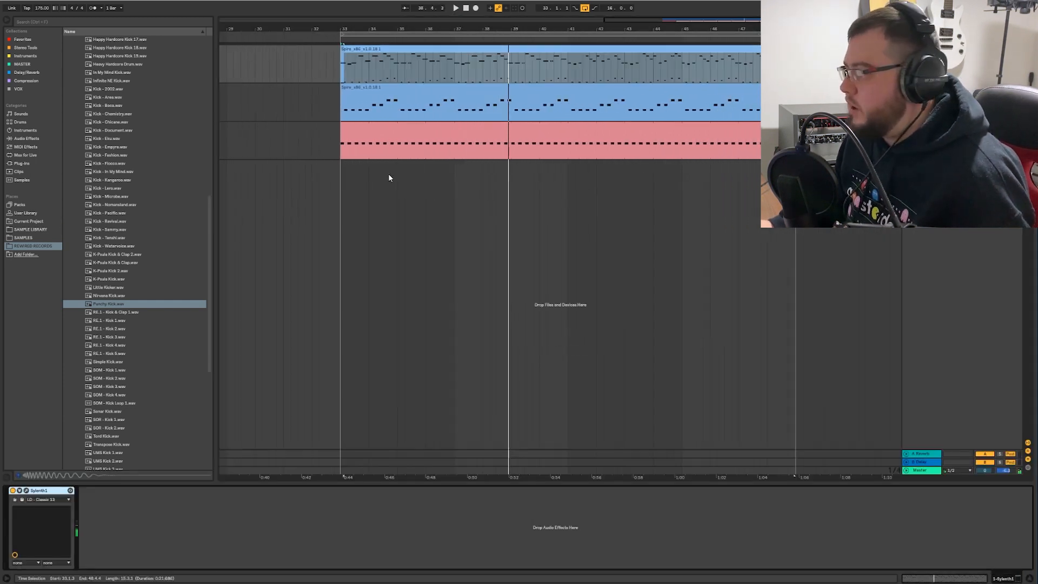
- Add FabFilter Pro-Q 2 from the Favorites after Sylenth1 on the lead track and set a low cut at about 39 Hz
left_click(20, 40)
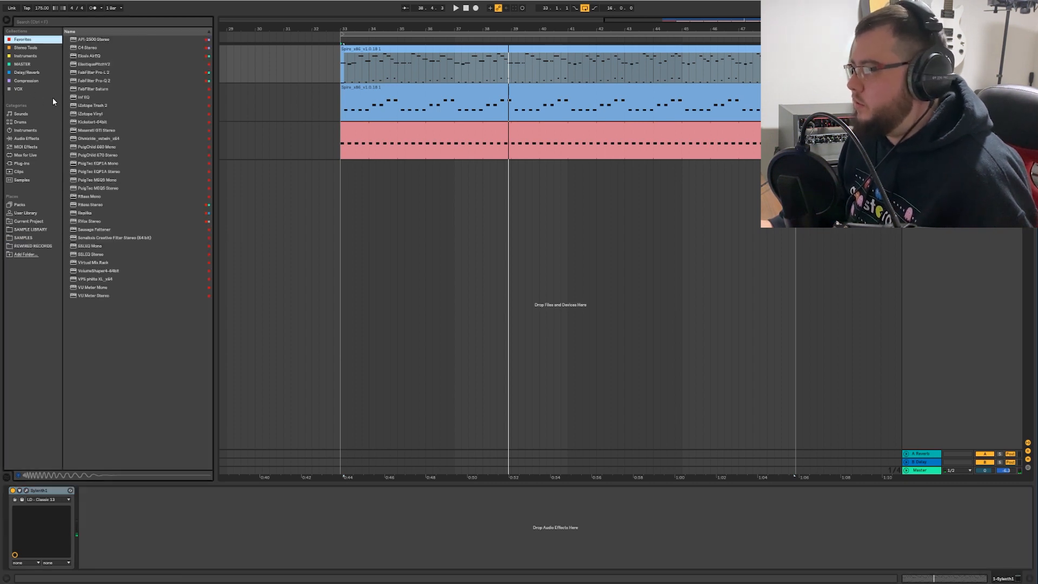
double_click(101, 80)
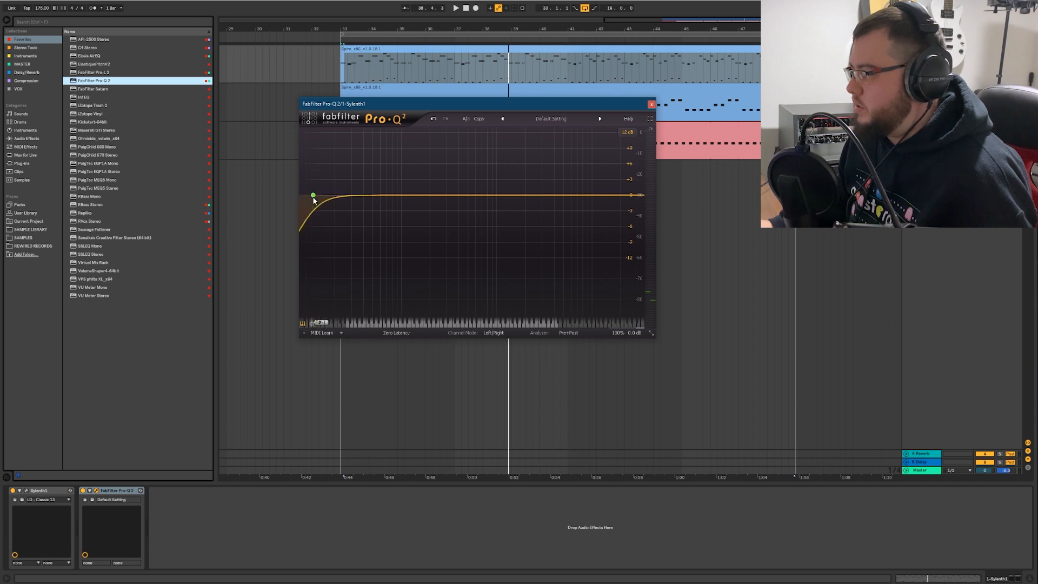
left_click_drag(313, 197, 378, 175)
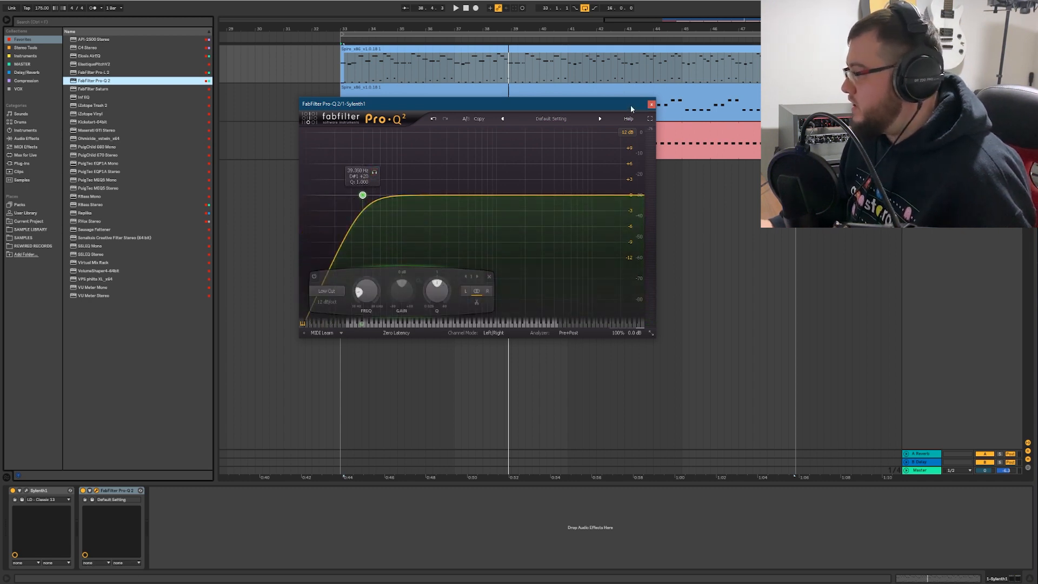
left_click_drag(630, 106, 650, 113)
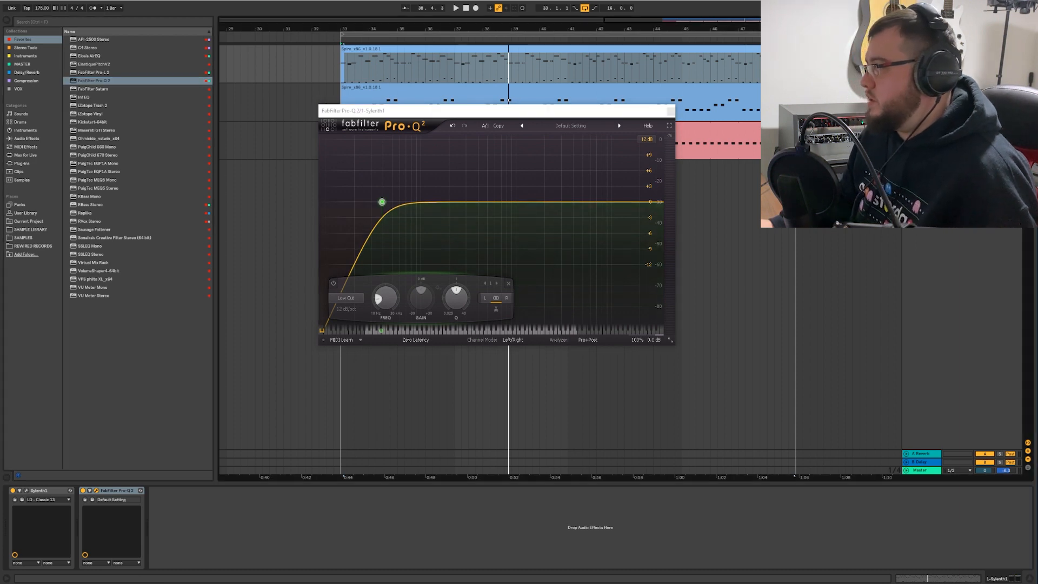
- Play the loop, raise the frequency of the lead EQ's low cut, and close the Pro-Q 2 window
key("space")
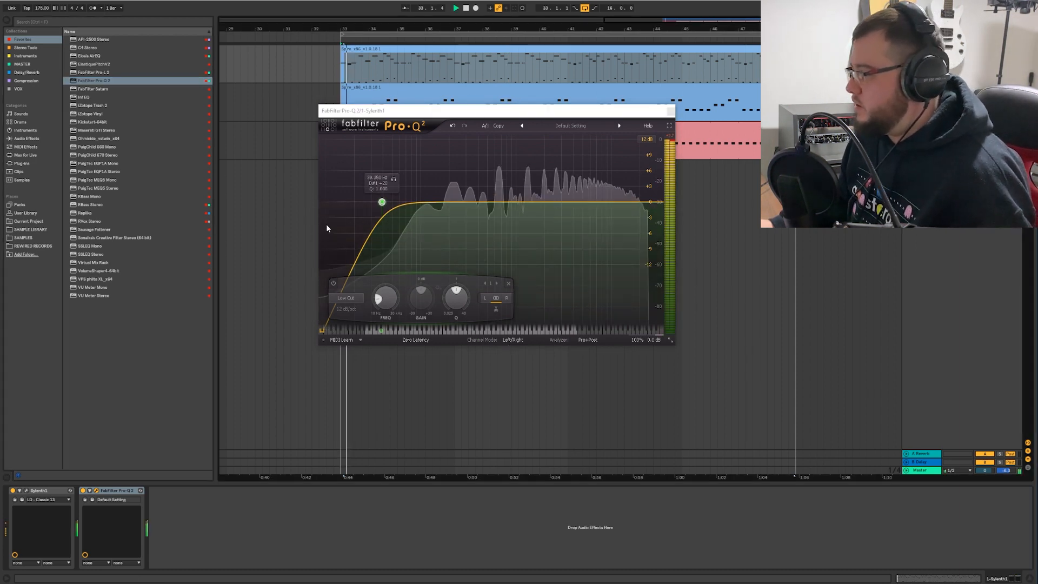
left_click(383, 204)
left_click_drag(382, 203, 449, 201)
left_click(671, 111)
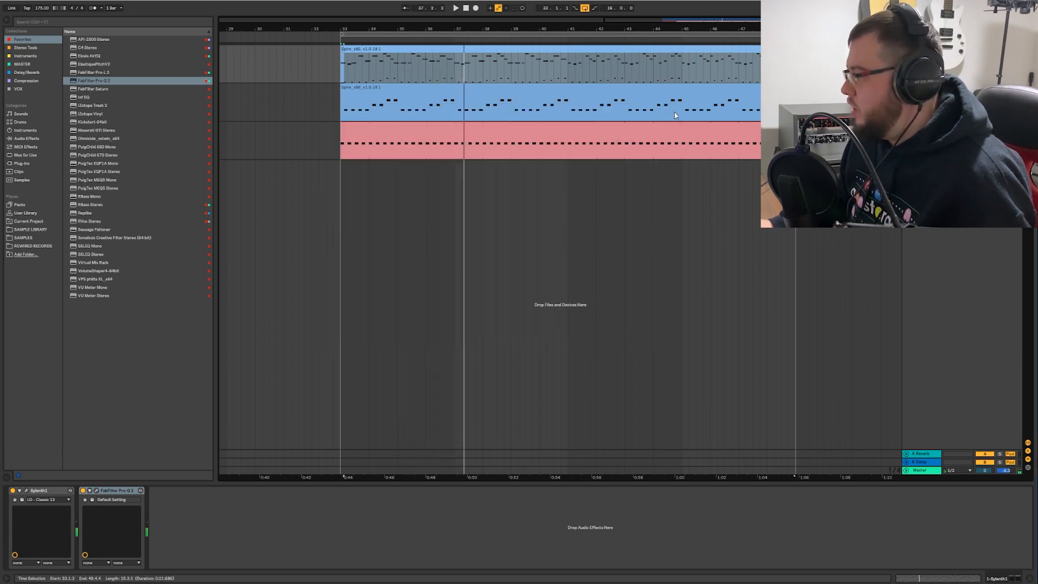
- Open the lead's Sylenth1 to check its sound during playback, close it and listen to the loop again
left_click(27, 491)
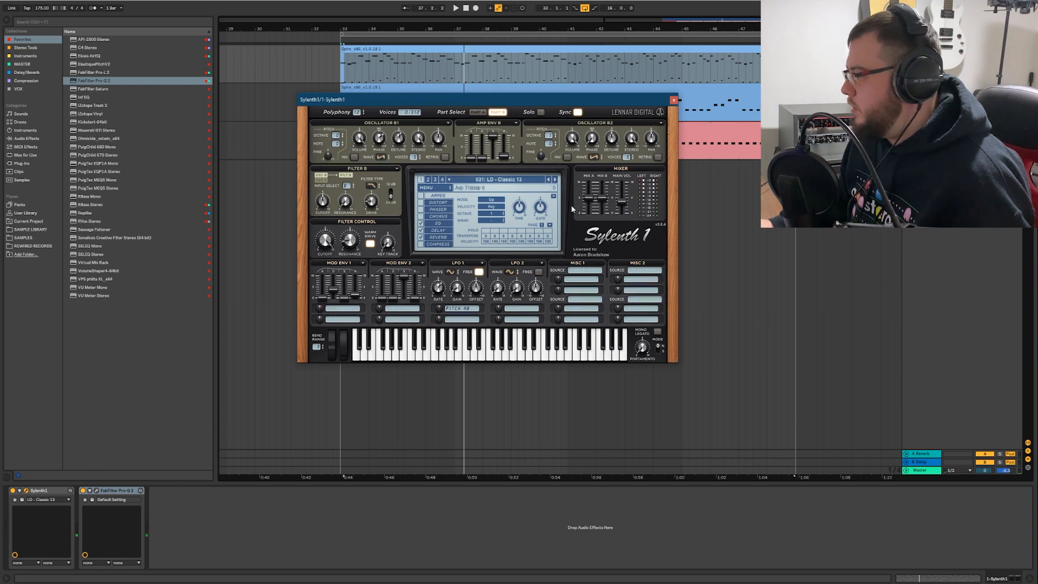
key("space")
key("space")
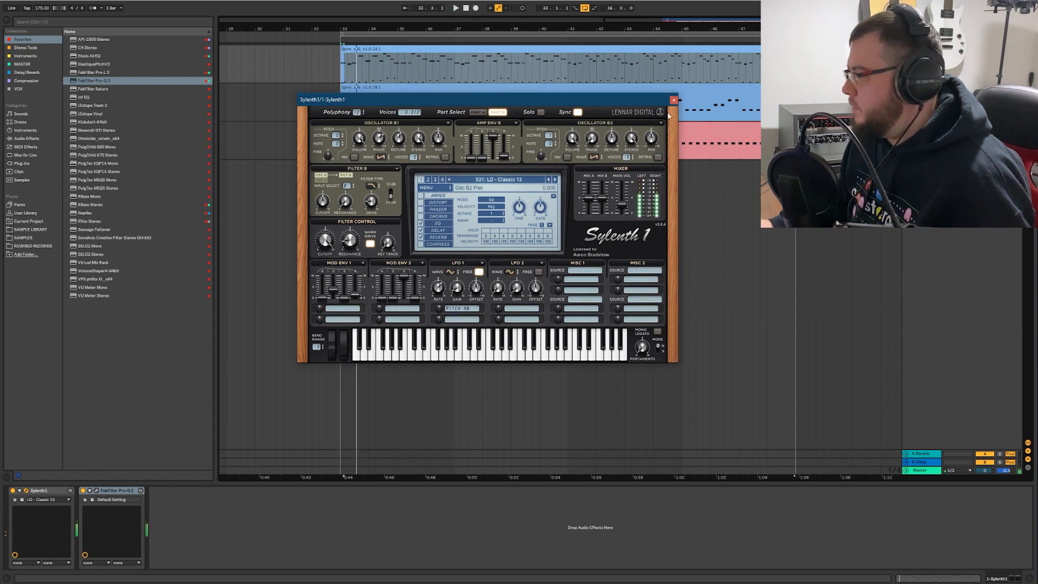
left_click(673, 100)
key("space")
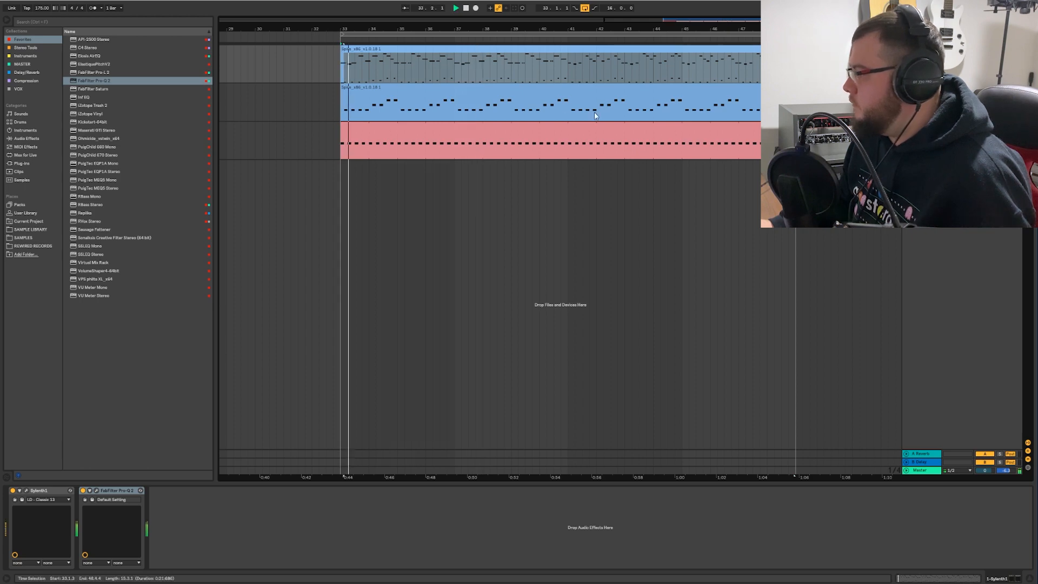
key("space")
- Open the bass clip, select all its notes and shorten them to about a 1/16 note each
left_click(556, 99)
double_click(556, 98)
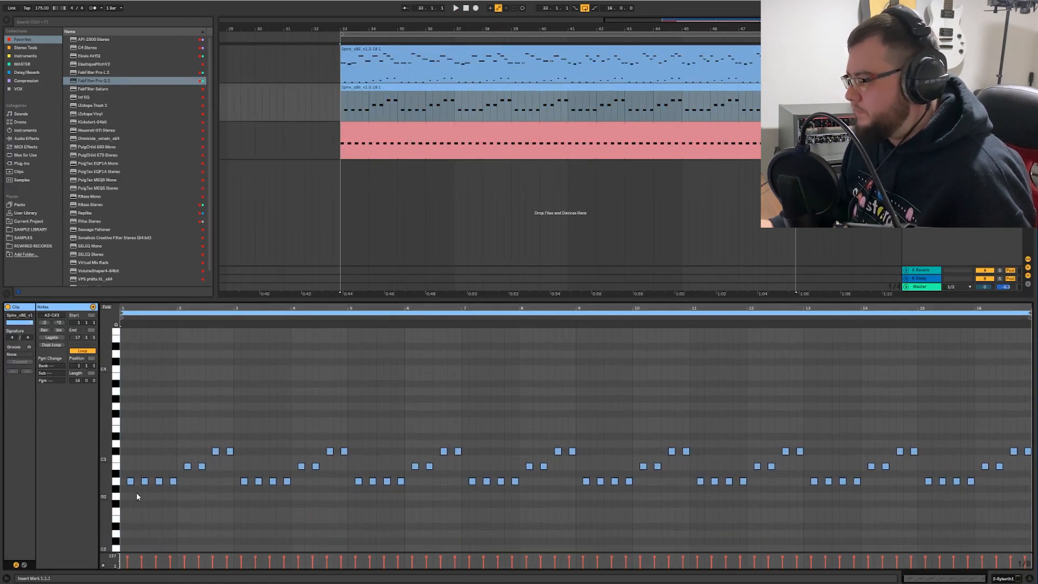
key("ctrl+a")
left_click_drag(151, 308, 153, 369)
left_click_drag(223, 481, 213, 481)
- Listen to the loop, lengthen all the bass notes slightly, close the clip editor and stop playback
key("space")
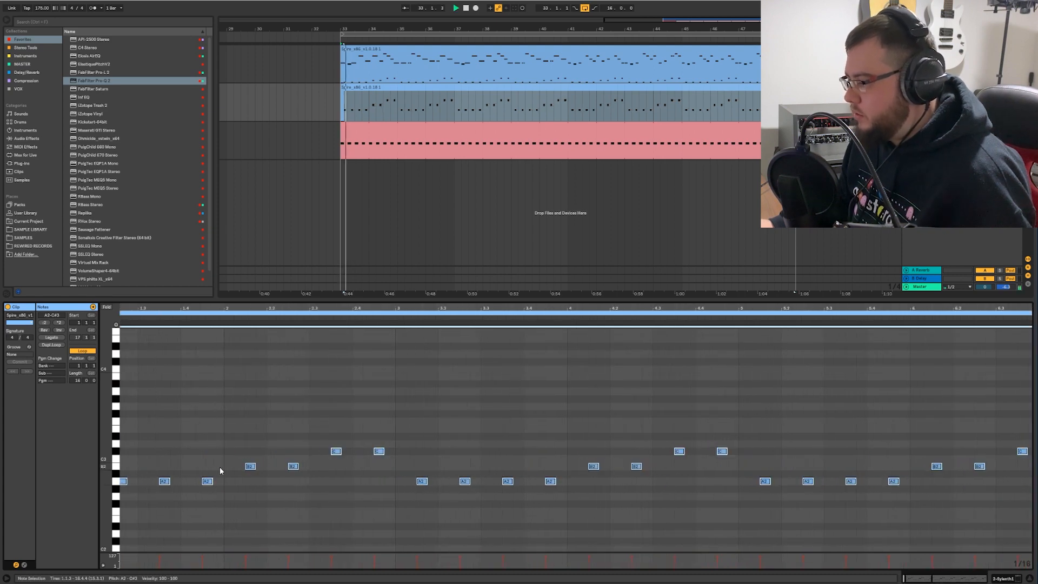
key("space")
key("space")
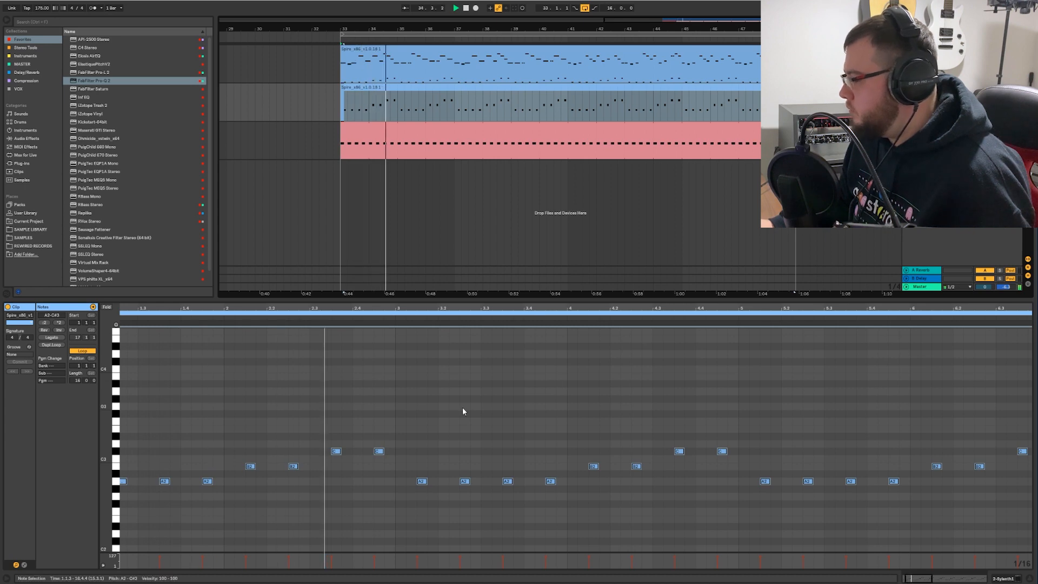
left_click_drag(383, 451, 389, 451)
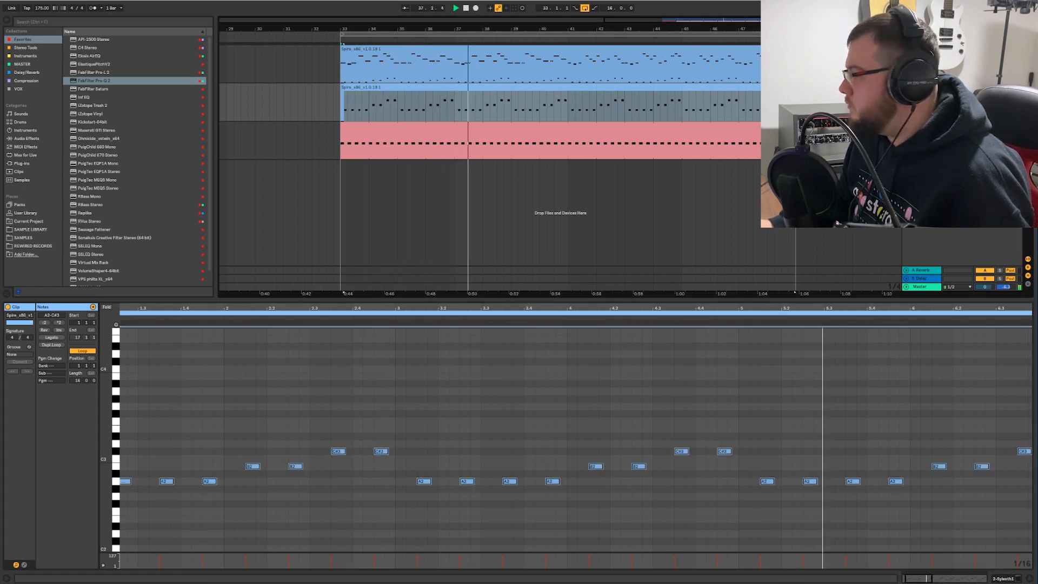
left_click(589, 300)
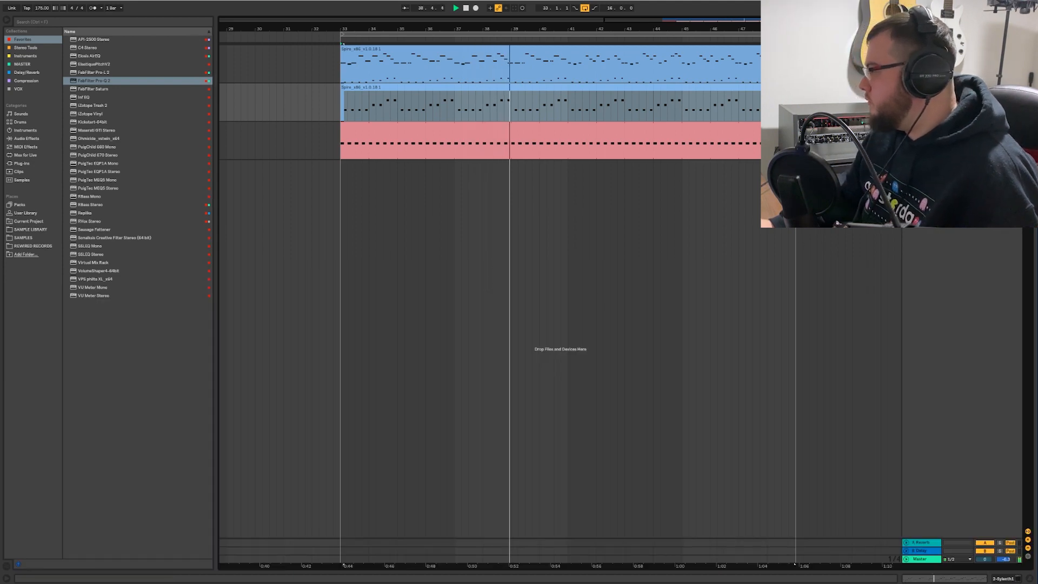
key("space")
- Show the kick track's sampler and audition the RE.1 kick samples in the REWIRED RECORDS folder
double_click(921, 125)
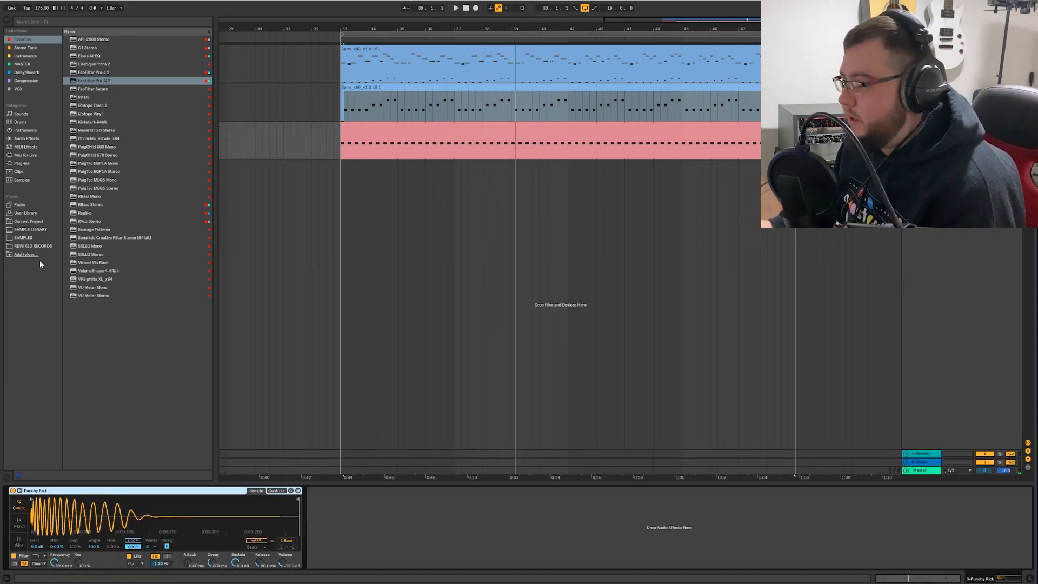
left_click(33, 246)
scroll(160, 285, "down", 3)
left_click(120, 246)
key("Down")
key("Down")
key("Down")
key("Down")
key("Down")
key("Down")
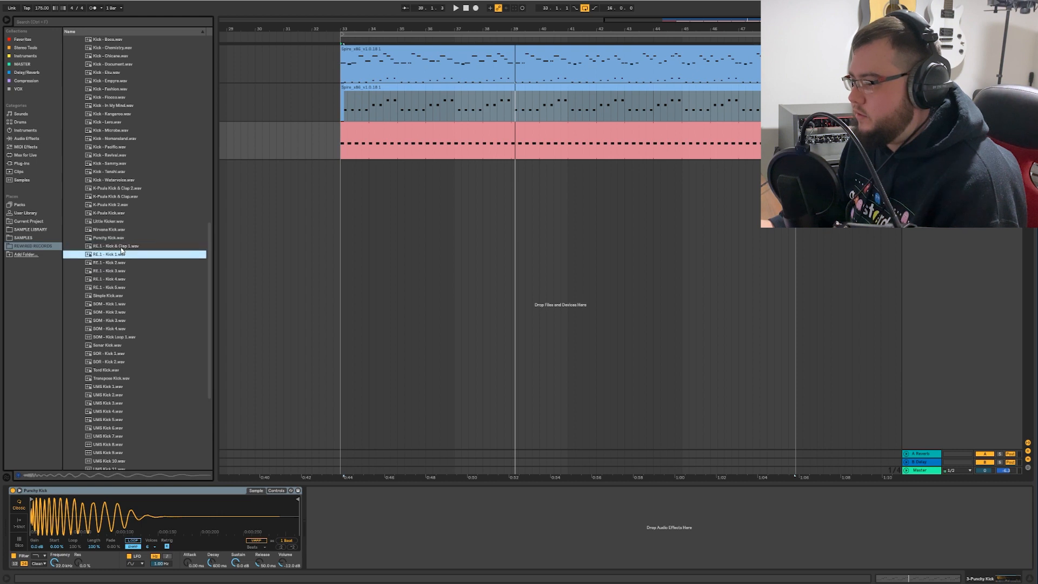
- Audition the kick samples from SOM - Kick 1 down to UMS Kick 3
left_click(139, 305)
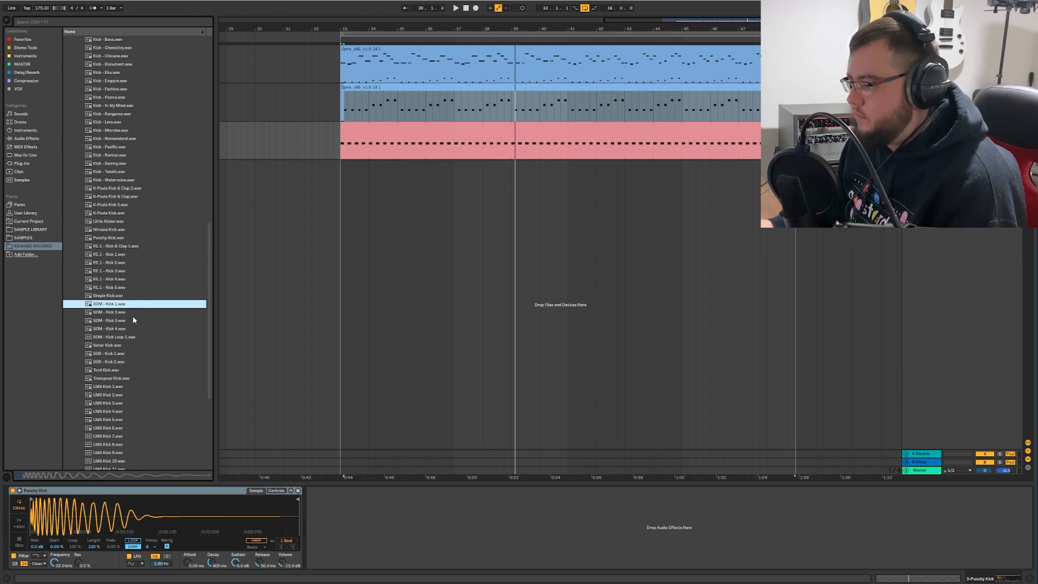
left_click(130, 320)
scroll(133, 335, "down", 2)
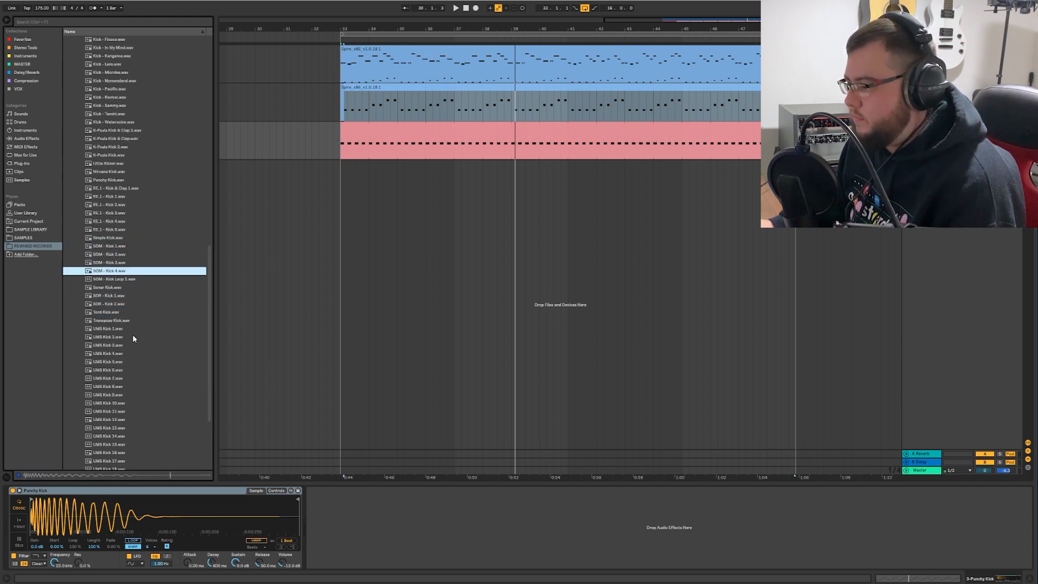
key("Down")
key("Down")
key("Down")
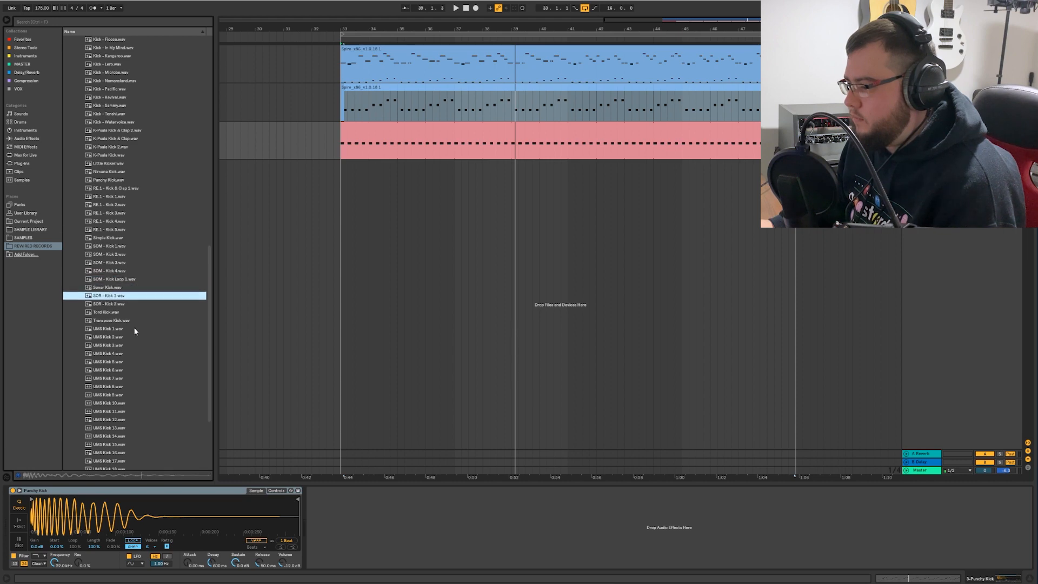
scroll(135, 331, "down", 2)
key("Down")
key("Down")
key("Down")
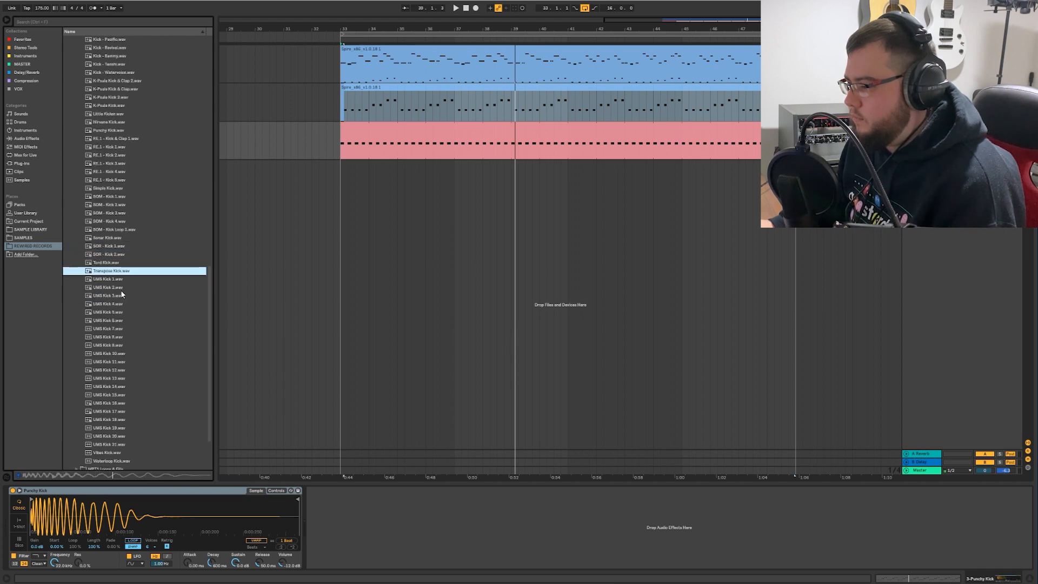
key("Down")
key("Down")
key("Down")
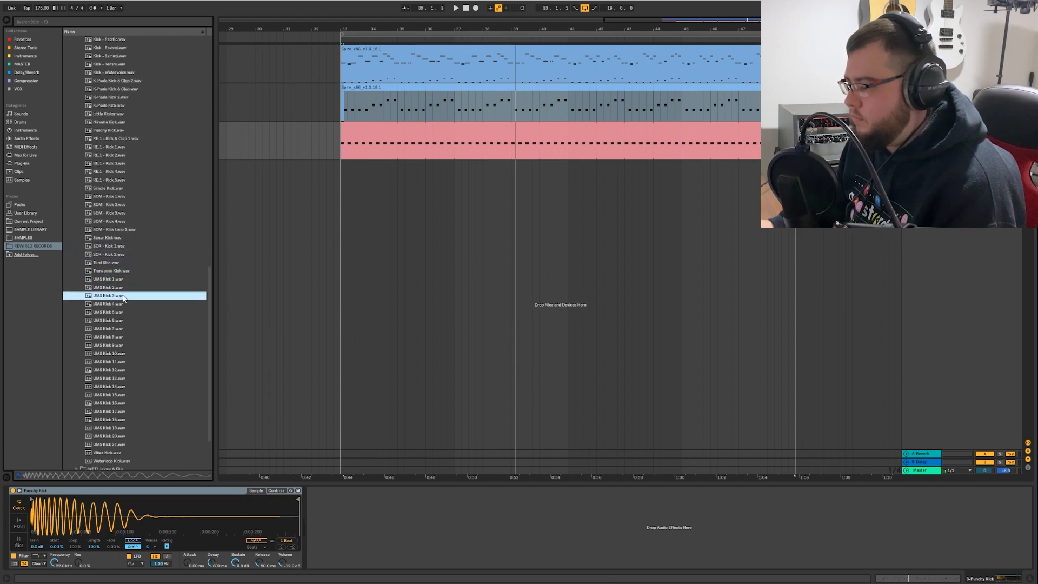
- Replace the kick track's sample with UMS Kick 3.wav, lower the track volume slightly and listen to the loop
double_click(108, 297)
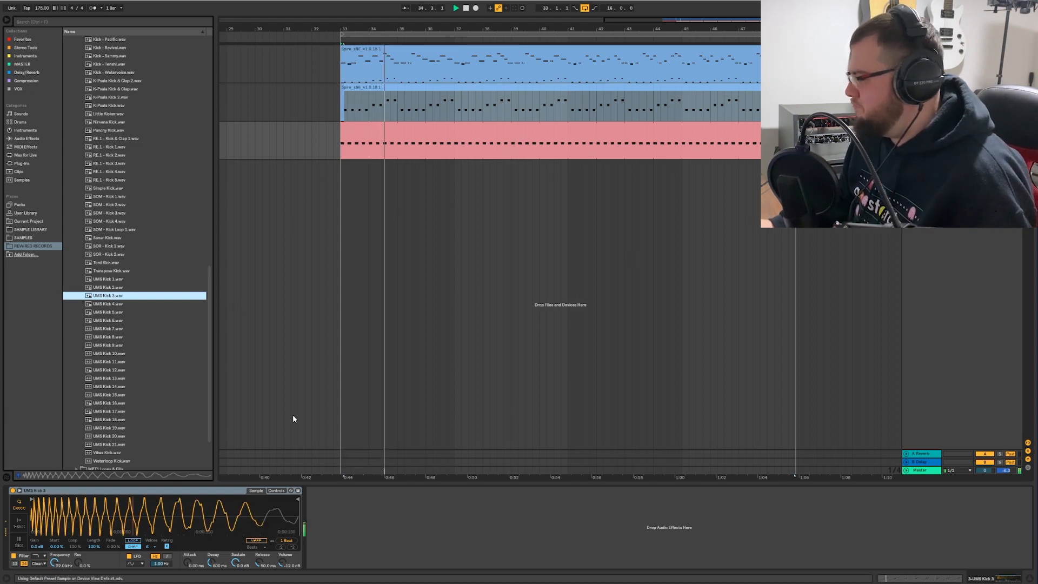
left_click_drag(985, 134, 985, 142)
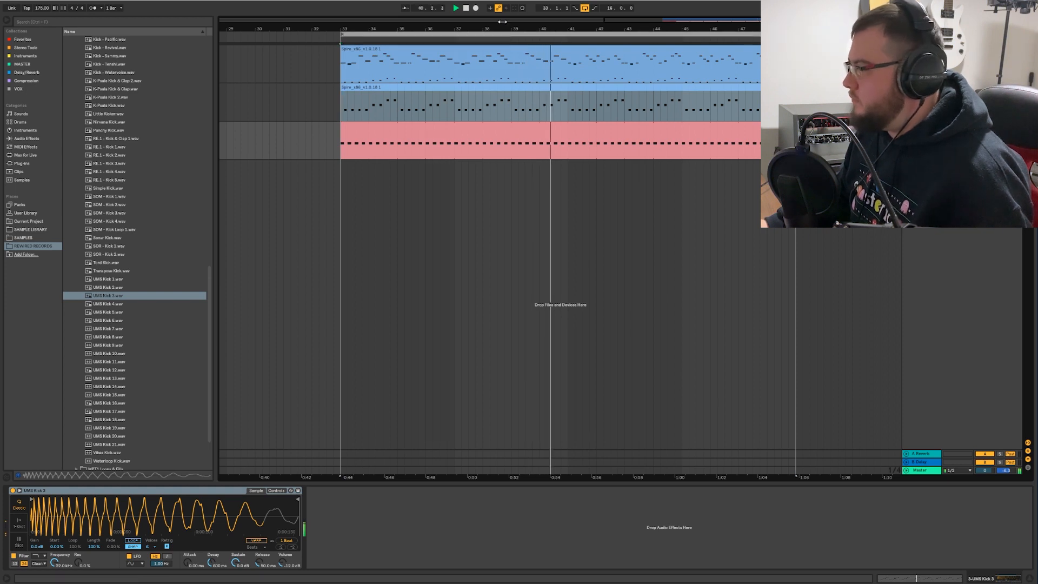
left_click_drag(502, 24, 502, 16)
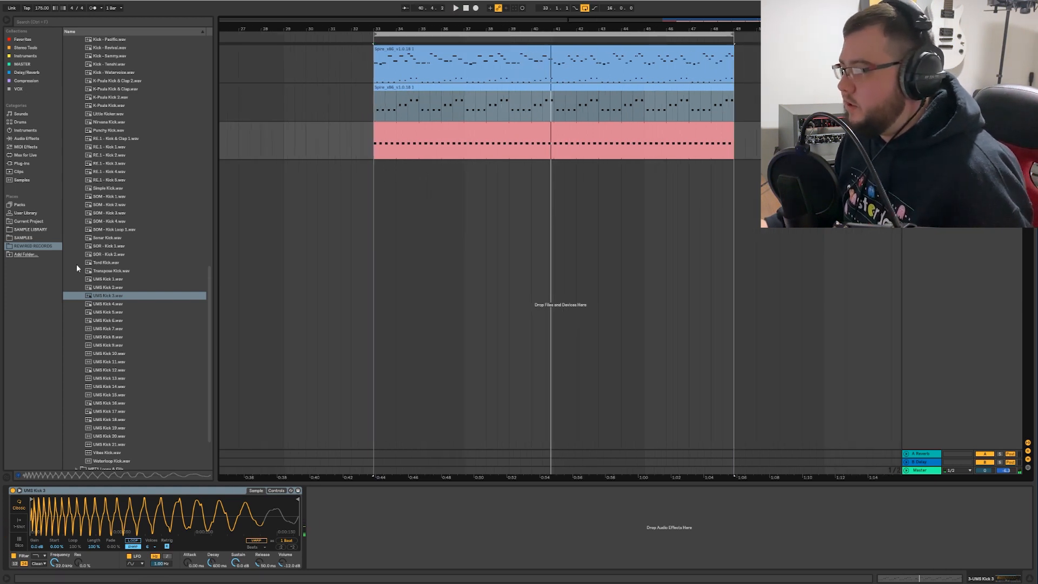
- Collapse the MPT1 Kicks folder and expand the MPT1 Percussion folder to look through its samples
key("Left")
key("Left")
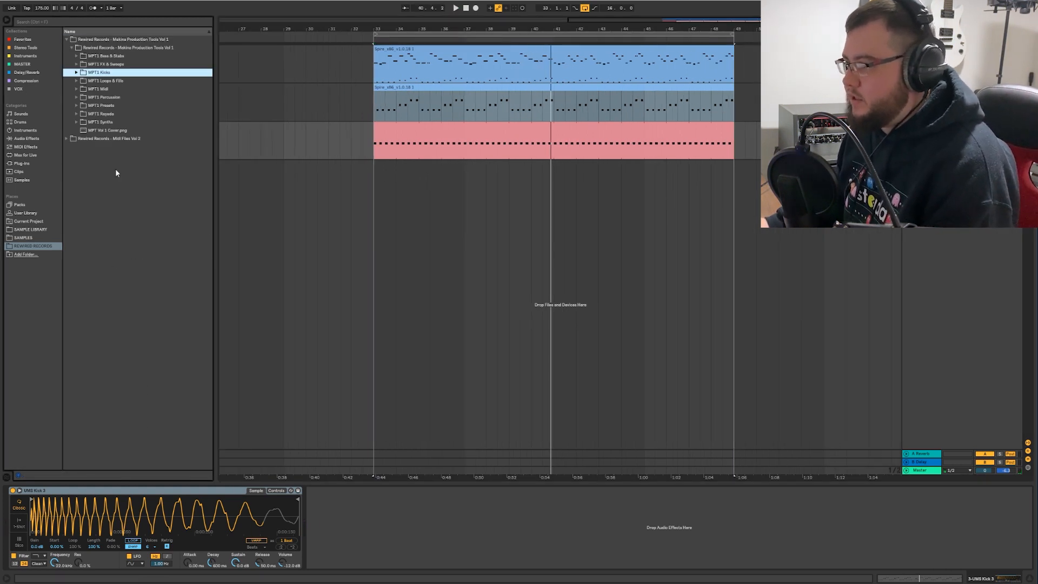
key("Down")
key("Down")
key("Down")
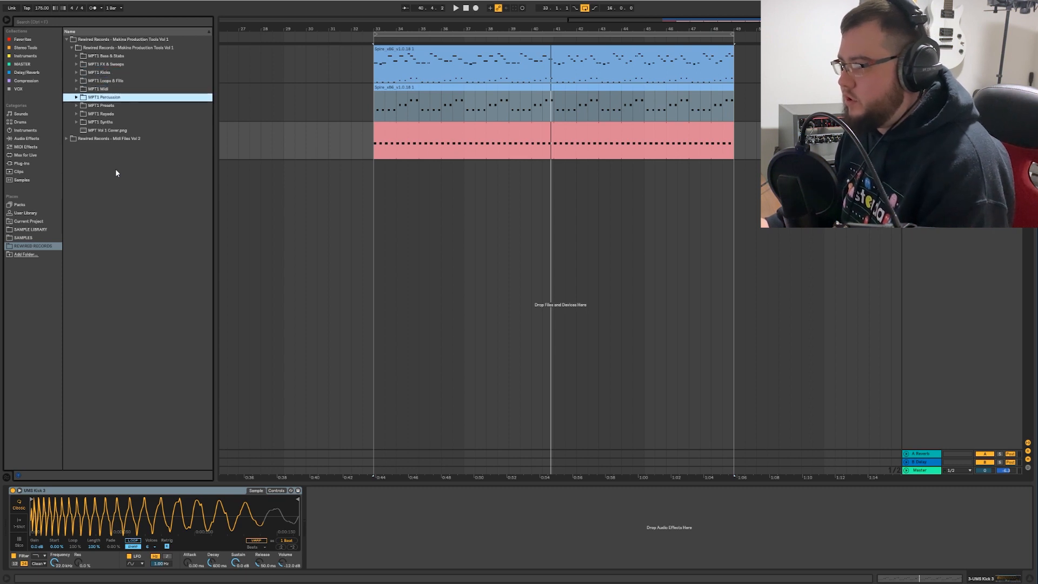
key("Right")
scroll(120, 179, "down", 2)
scroll(128, 146, "up", 2)
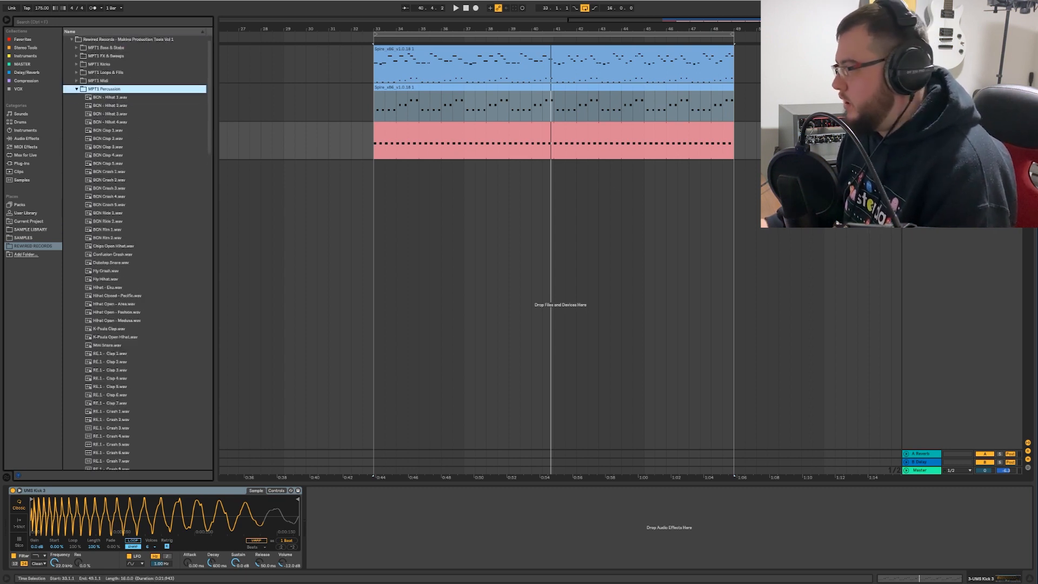
- Add a MIDI track below the kick, audition the BCN hi-hats and load BCN - Hihat 3.wav onto it
left_click(921, 140)
key("ctrl+shift+t")
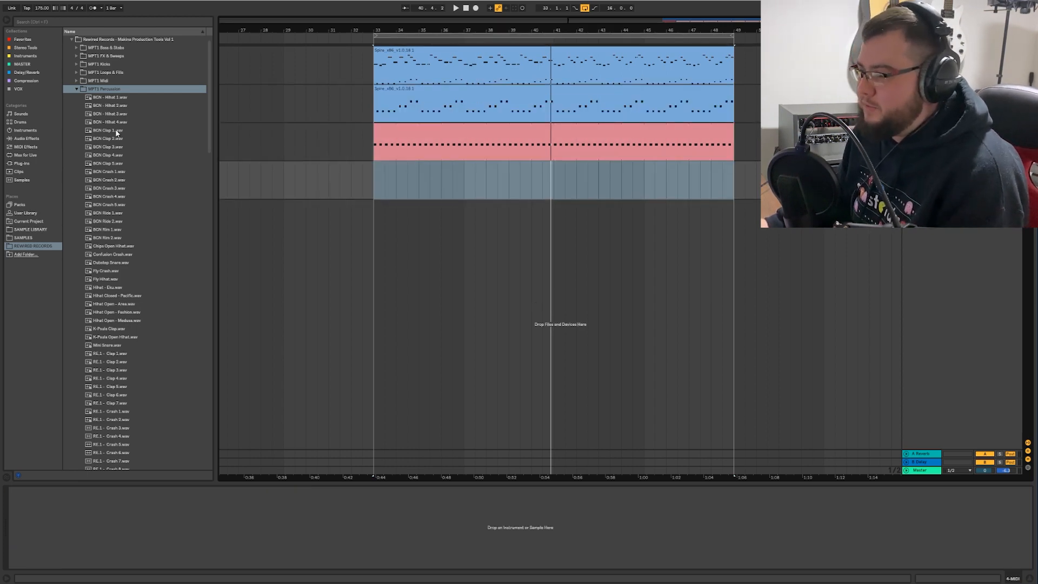
scroll(121, 215, "down", 2)
scroll(103, 210, "up", 2)
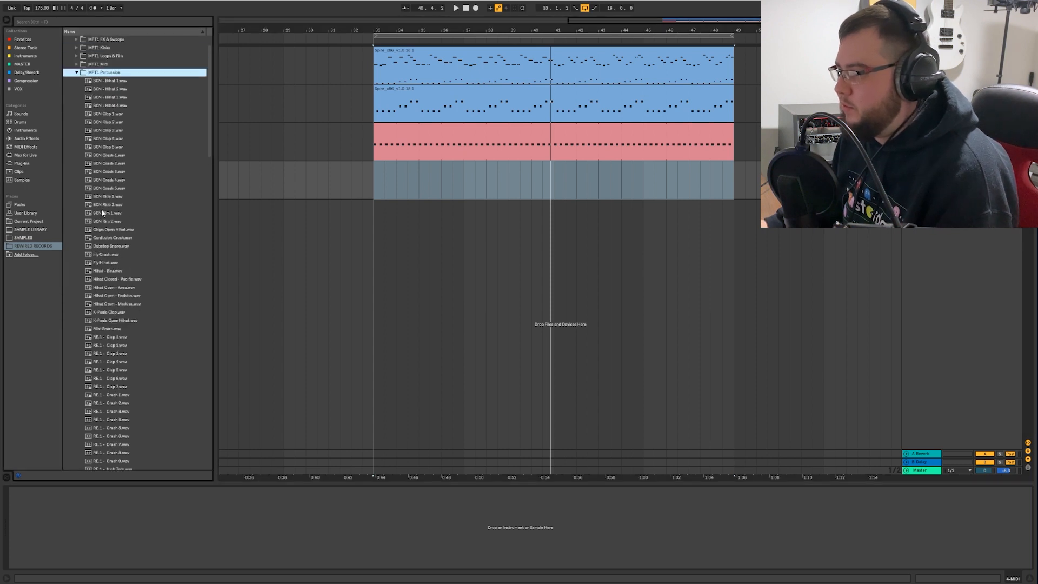
key("Down")
key("Down")
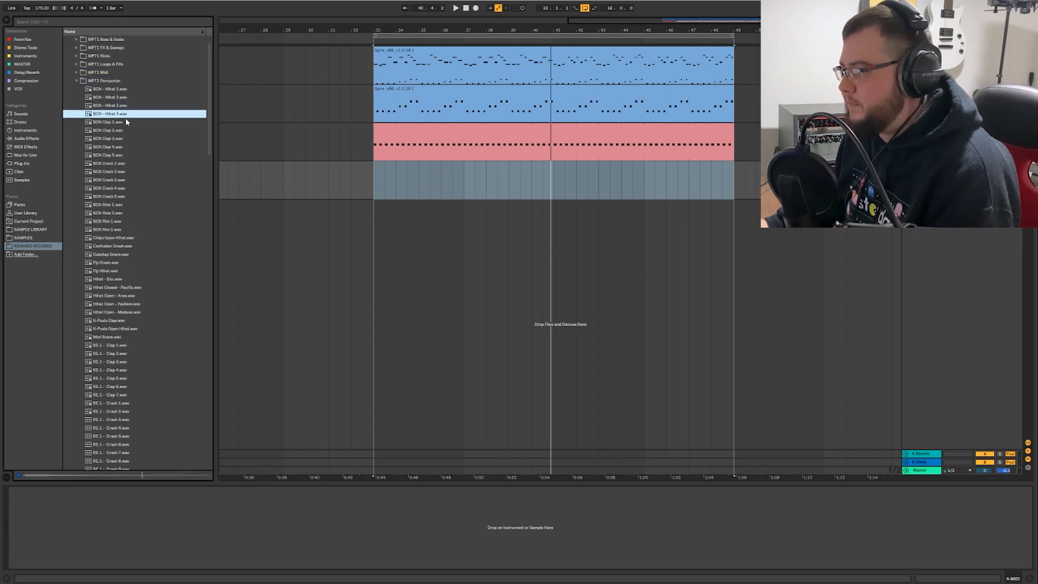
key("Up")
key("Up")
key("Down")
key("Down")
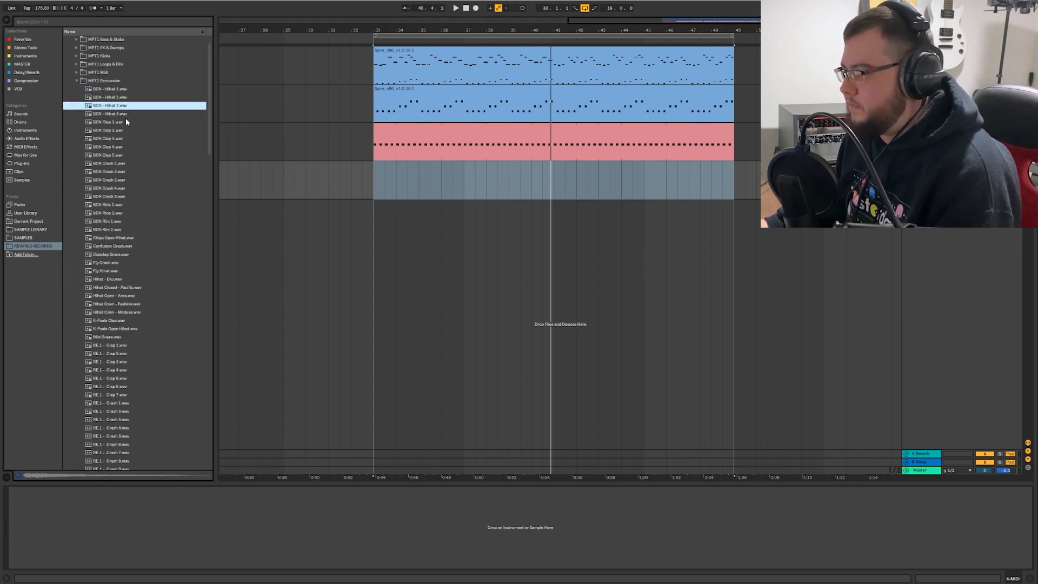
key("Return")
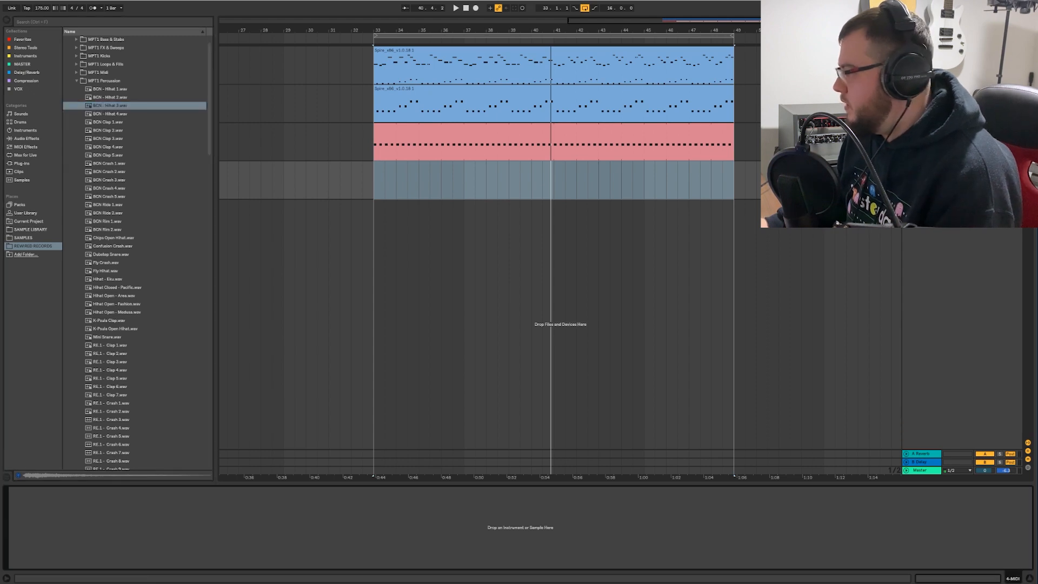
- Create a one-bar MIDI clip at bar 33 on the hi-hat track with a sixteenth-note C3 on the offbeat of all four beats
left_click(380, 181)
key("ctrl+shift+m")
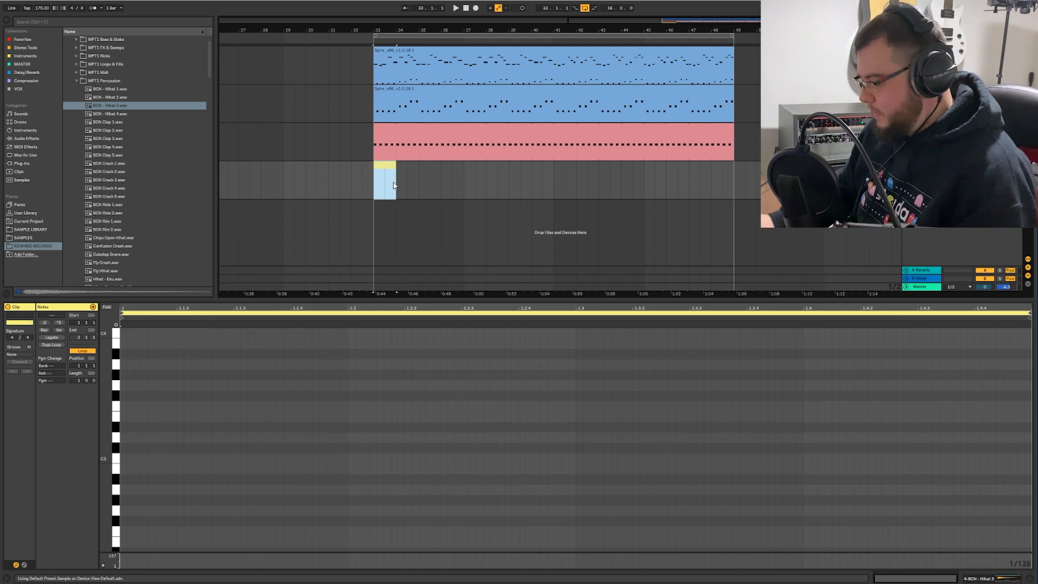
scroll(129, 450, "down", 3)
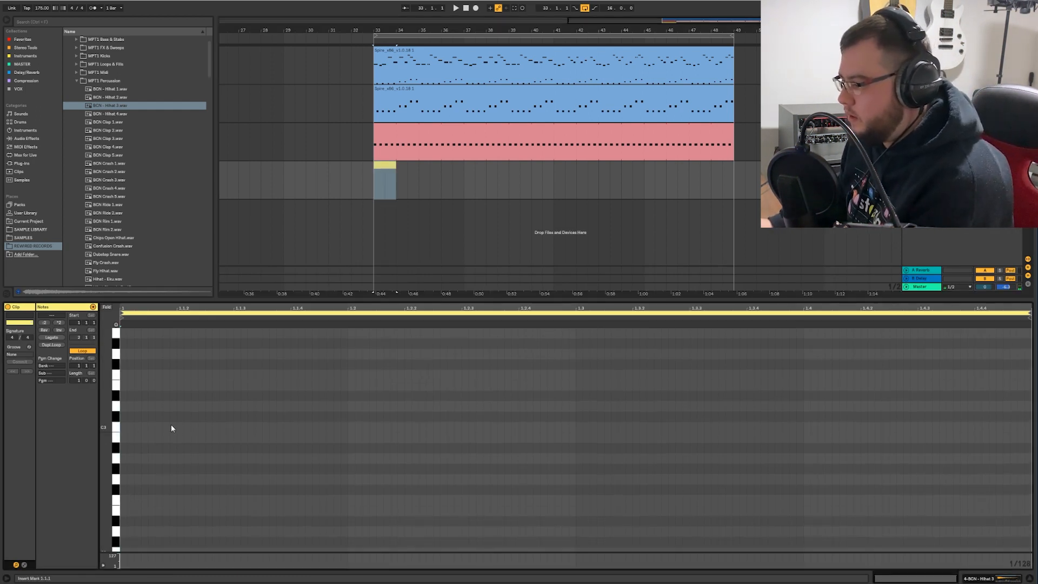
left_click_drag(237, 431, 291, 427)
left_click_drag(346, 378, 122, 549)
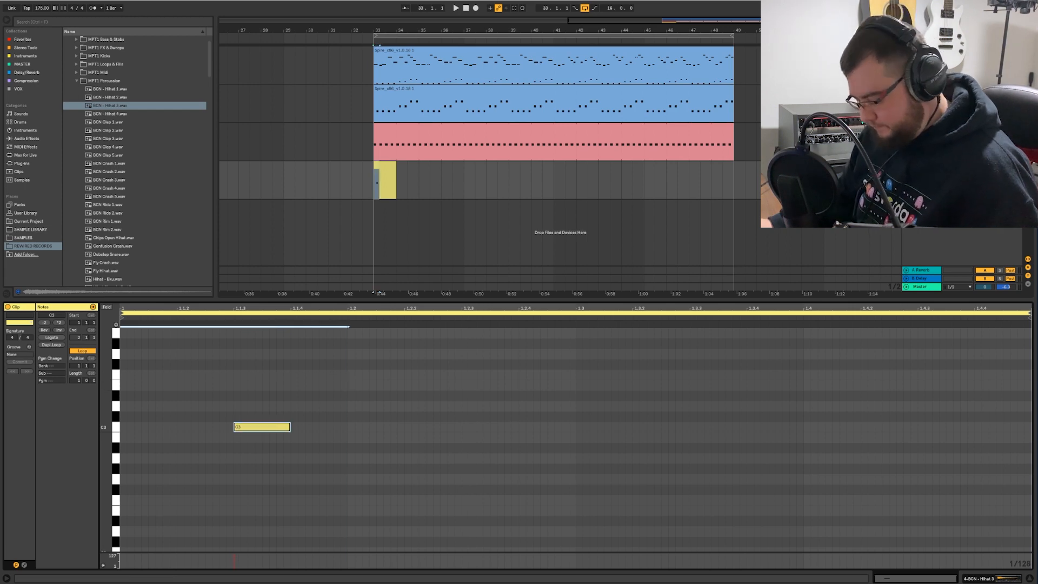
key("ctrl+d")
key("ctrl+d")
key("ctrl+d")
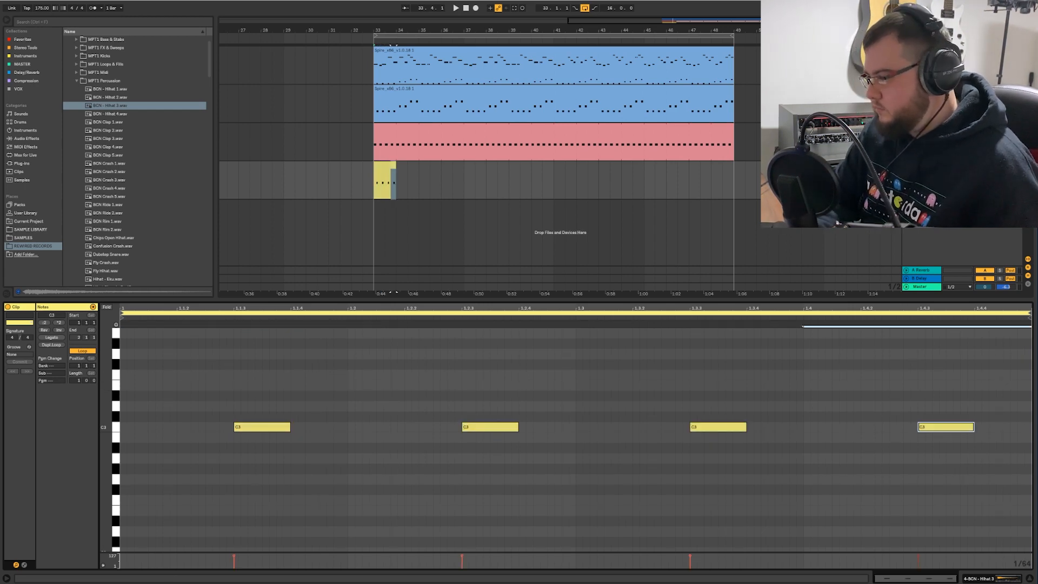
- Extend the hi-hat clip from its first bar to bar 49, matching the kick and melodic clips, and hide the note editor
key("space")
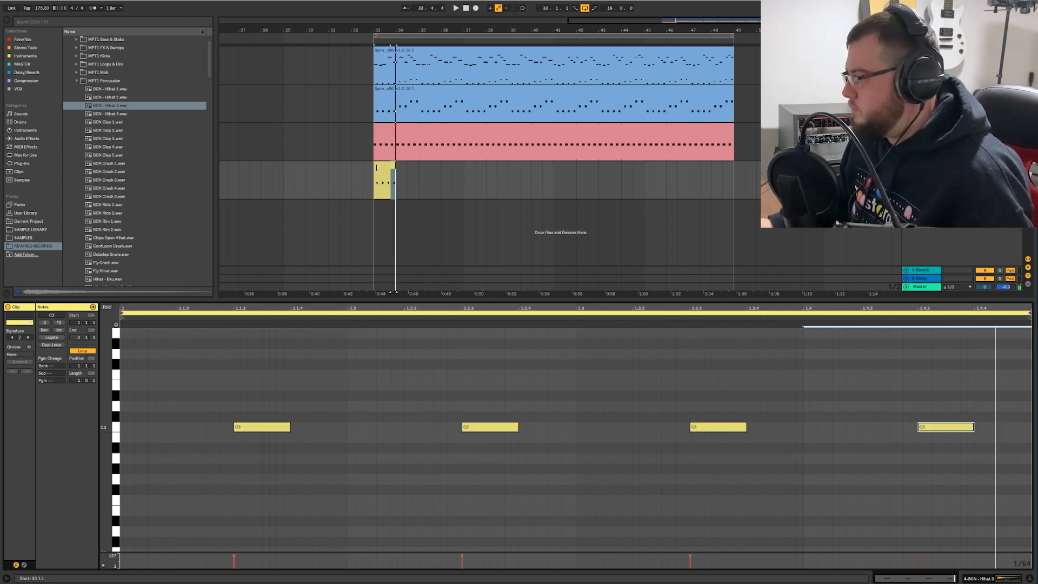
left_click_drag(394, 164, 772, 164)
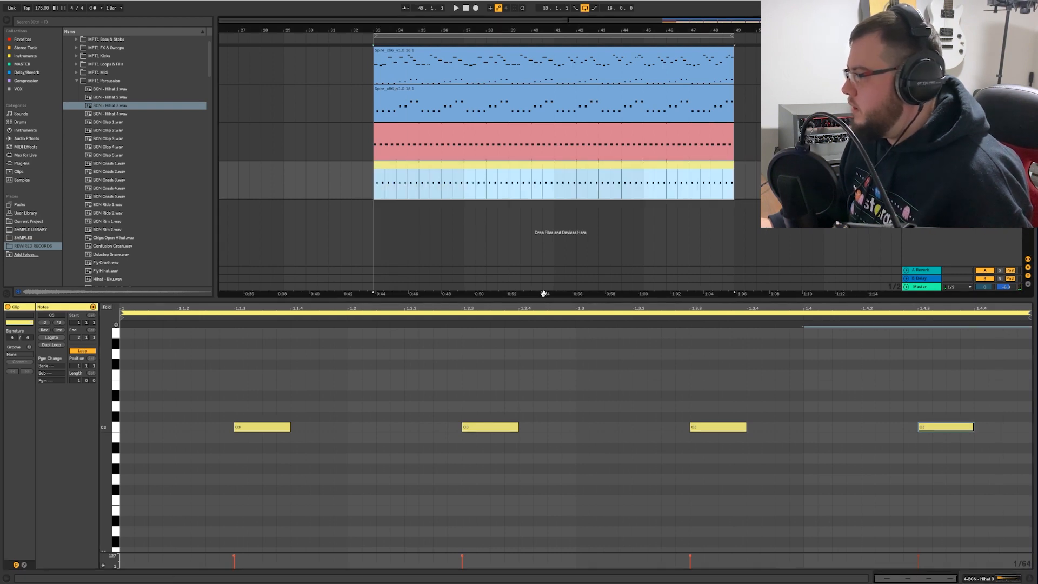
left_click_drag(543, 301, 543, 567)
- Add a MIDI track below the hi-hat, audition the RE.1 claps and load RE.1 - Clap 6.wav onto it
right_click(951, 246)
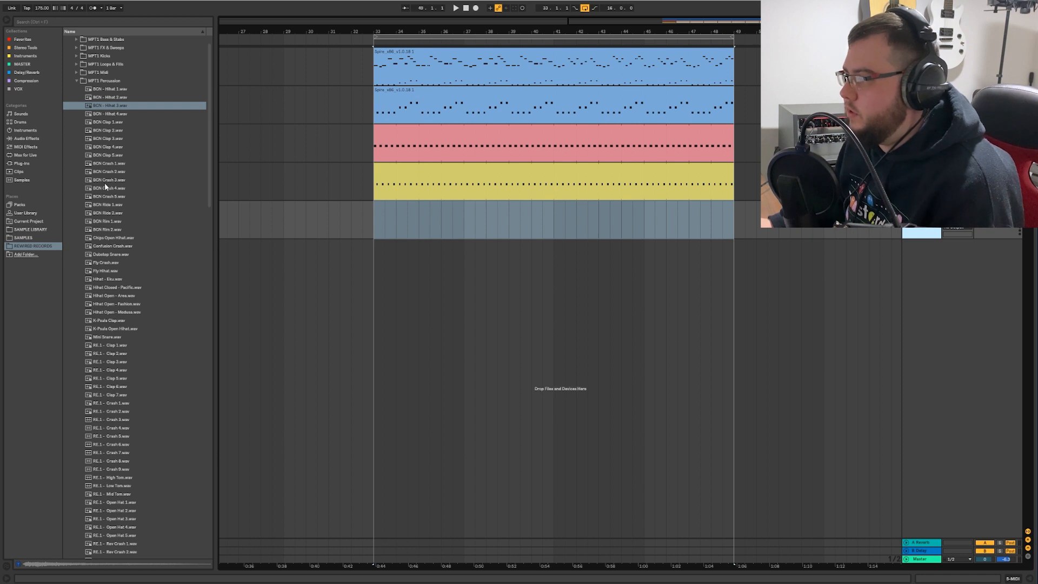
scroll(107, 182, "down", 4)
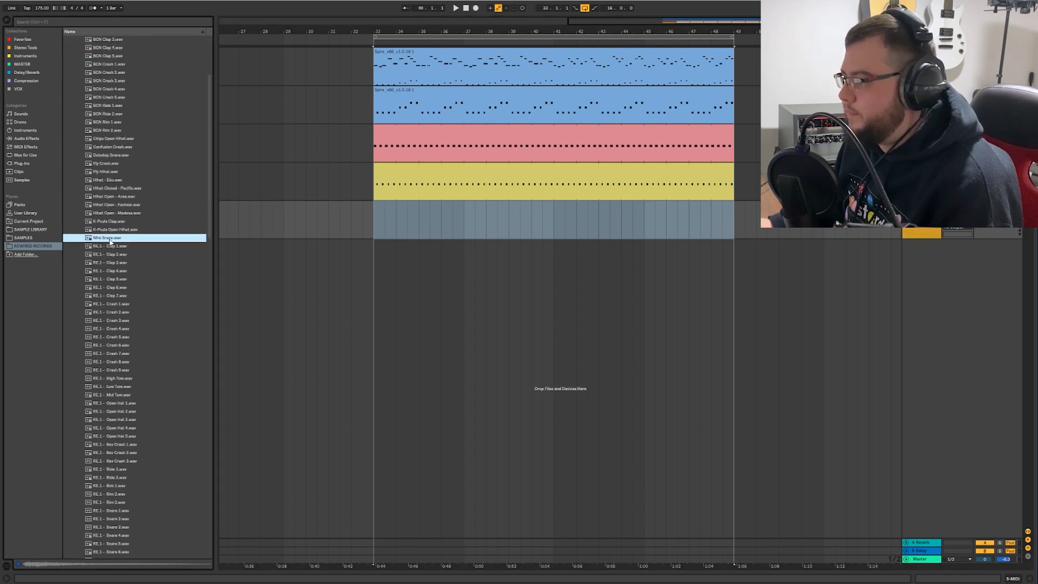
left_click(109, 246)
left_click(112, 254)
key("Up")
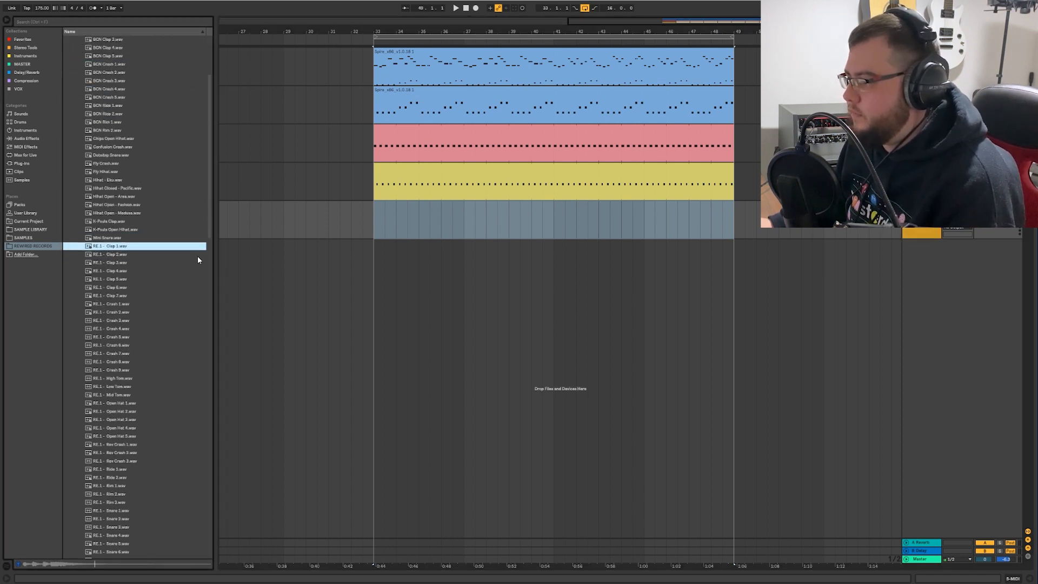
left_click(122, 246)
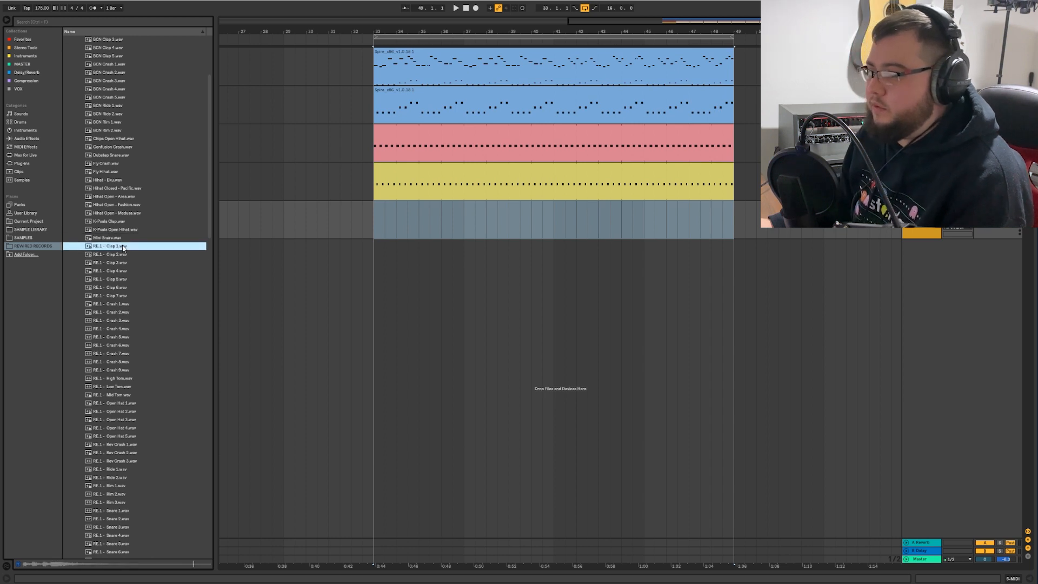
scroll(120, 248, "down", 2)
left_click(124, 230)
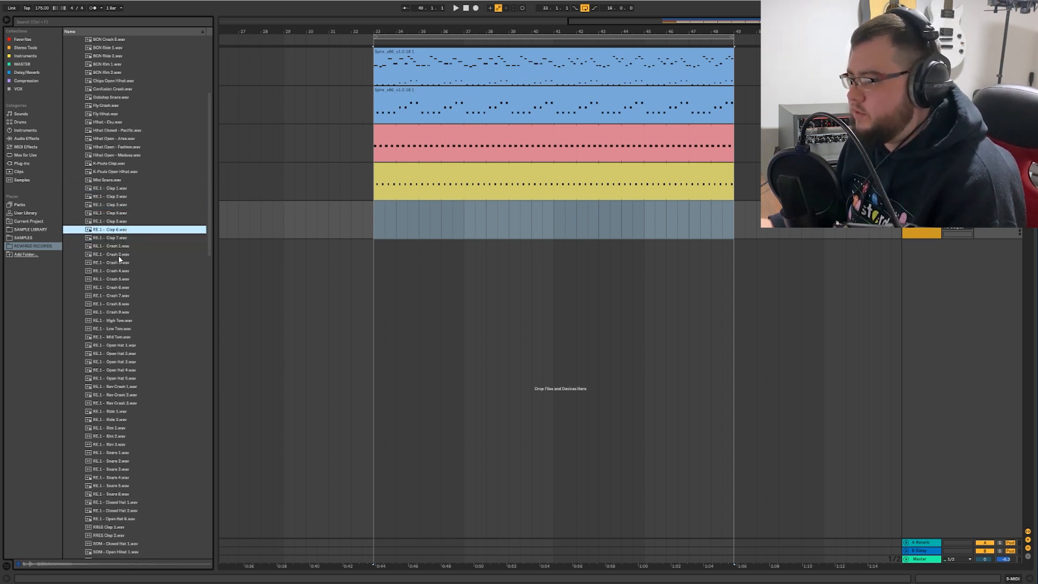
double_click(920, 206)
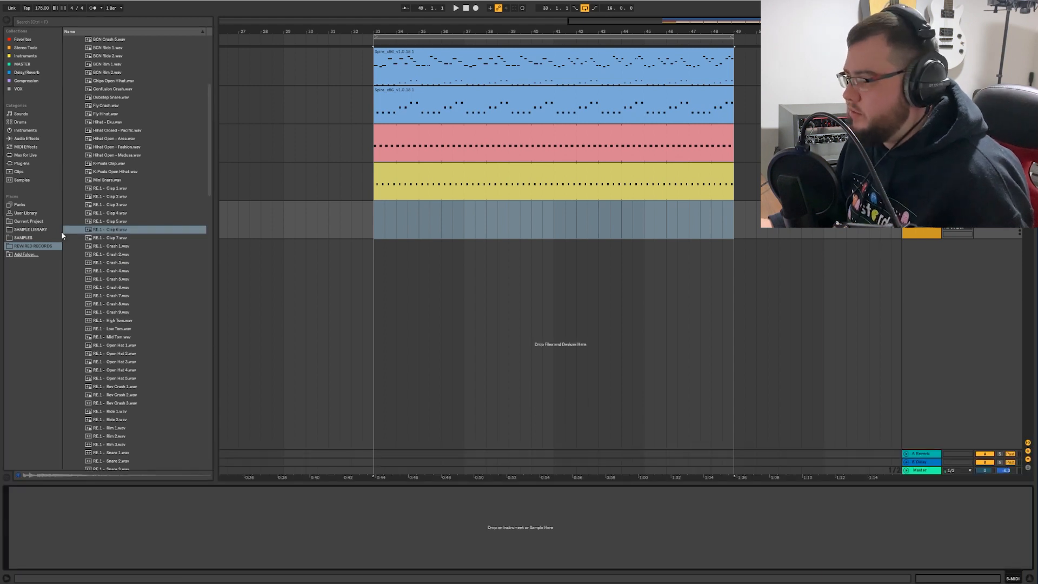
double_click(133, 229)
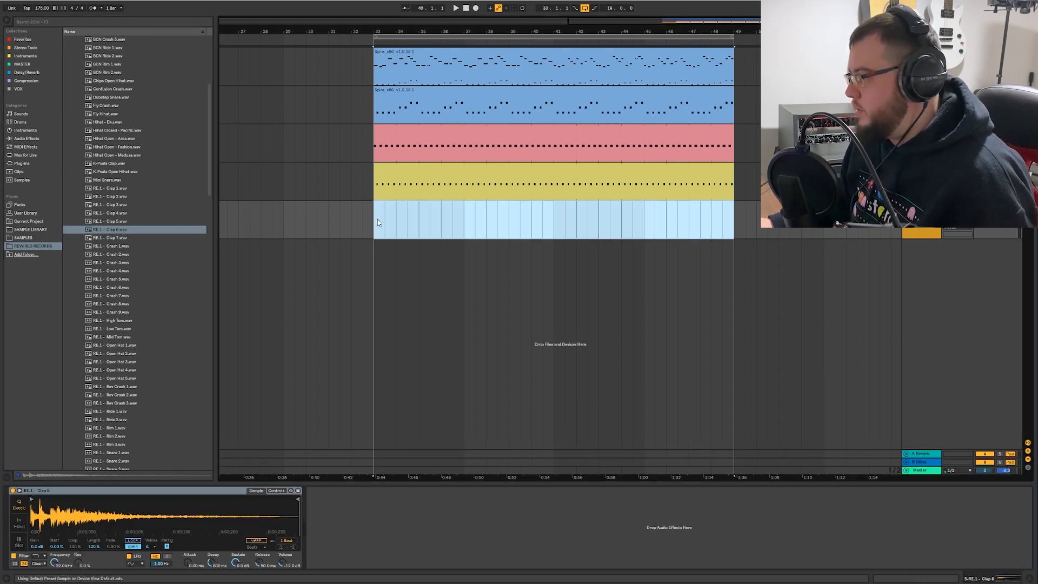
- Create a one-bar MIDI clip at bar 33 on the clap track with quarter-note C3 hits on beats 2 and 4, and play it
left_click_drag(377, 219, 397, 216)
key("ctrl+shift+m")
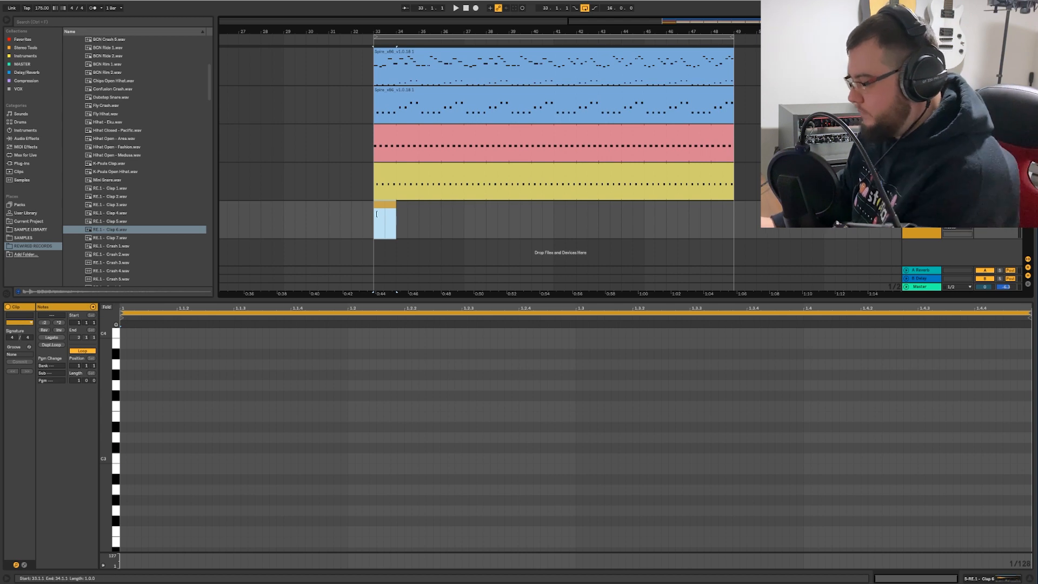
scroll(235, 419, "down", 3)
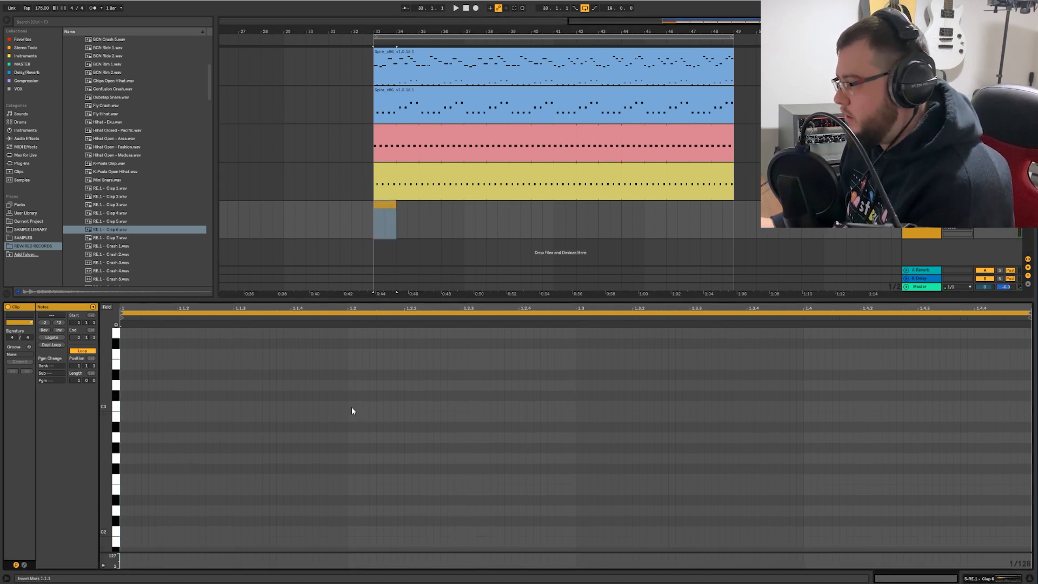
mouse_move(352, 406)
left_mouse_down()
mouse_move(576, 406)
mouse_move(449, 456)
mouse_move(124, 465)
left_mouse_up()
key("ctrl+d")
key("space")
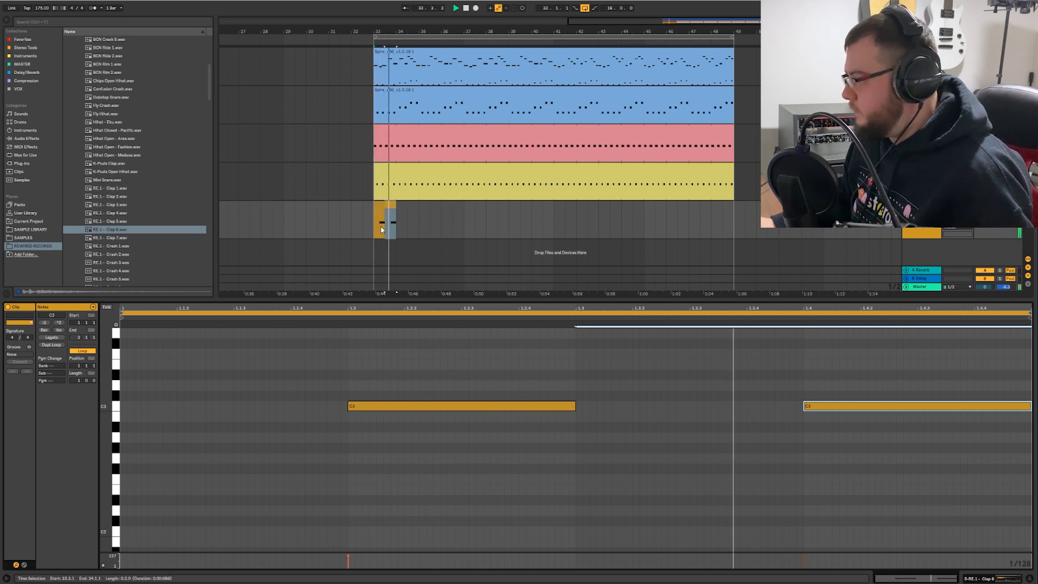
- Extend the clap clip to bar 49, listen to the loop and hide the note editor
left_click_drag(395, 205, 733, 205)
key("space")
double_click(516, 299)
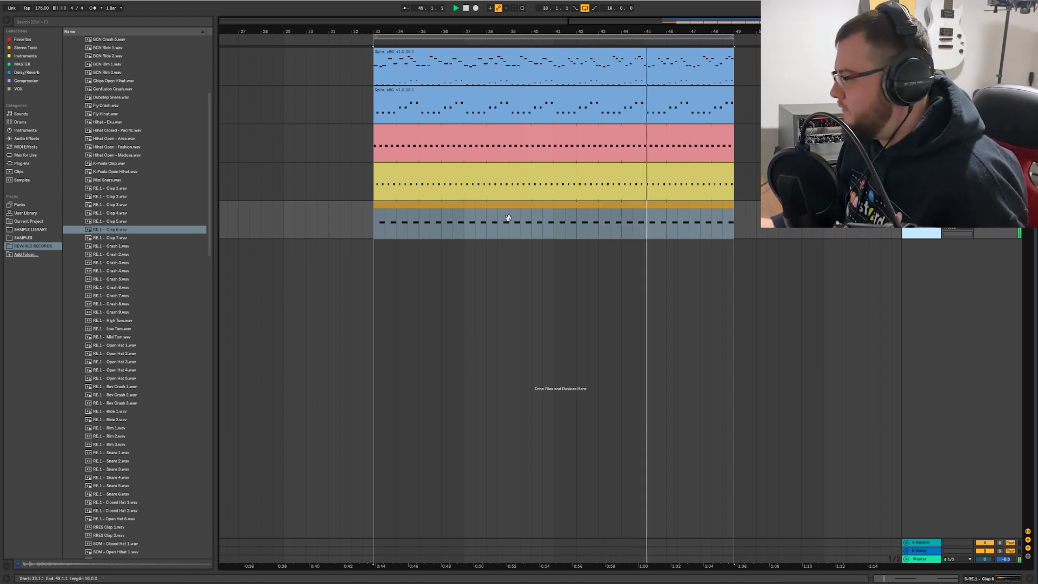
- Consolidate the first four bars of the clap clip, from bar 33 to bar 37, into a separate clip
double_click(474, 207)
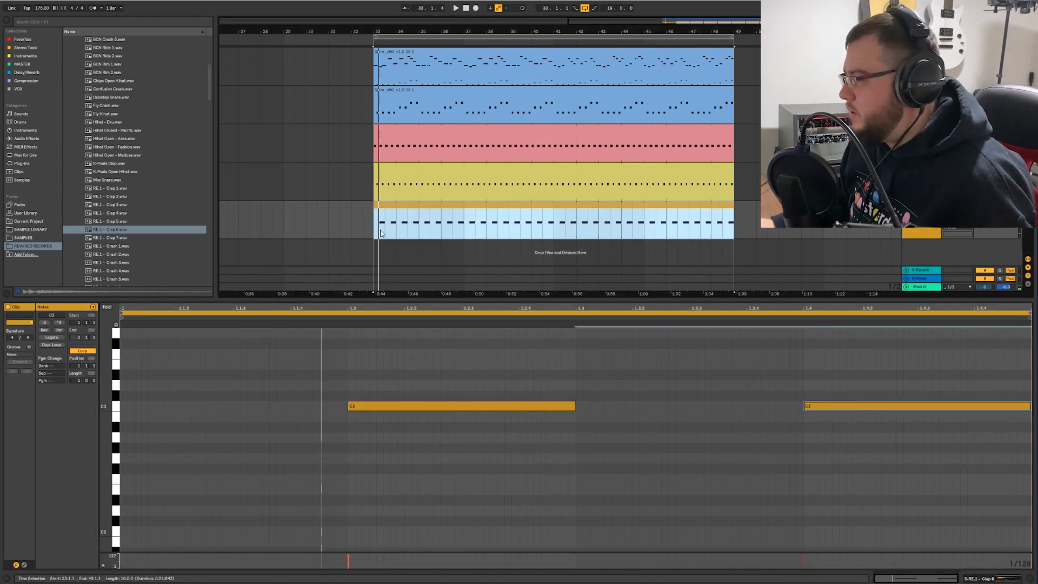
left_click_drag(381, 232, 459, 233)
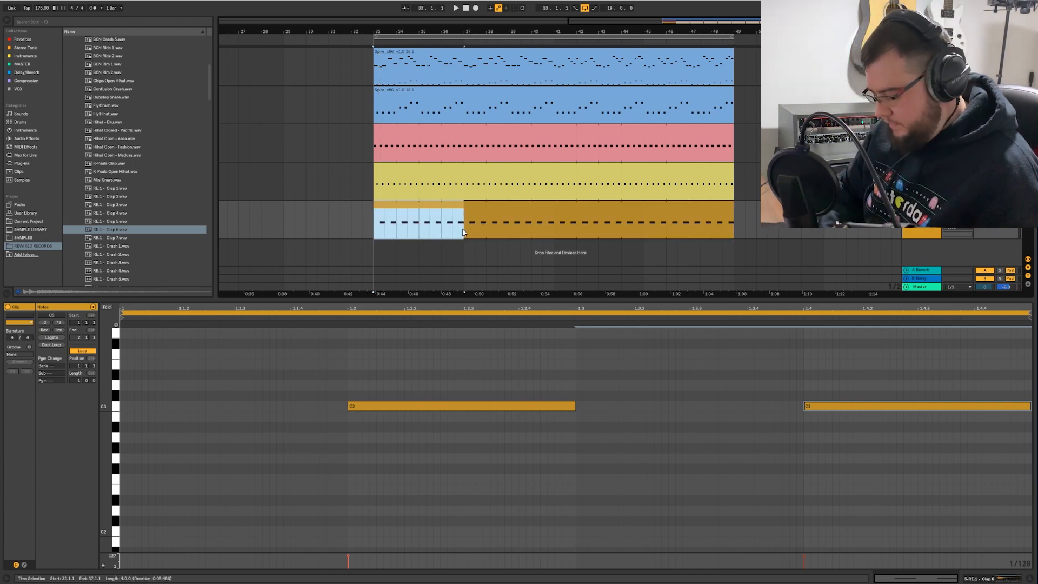
key("ctrl+j")
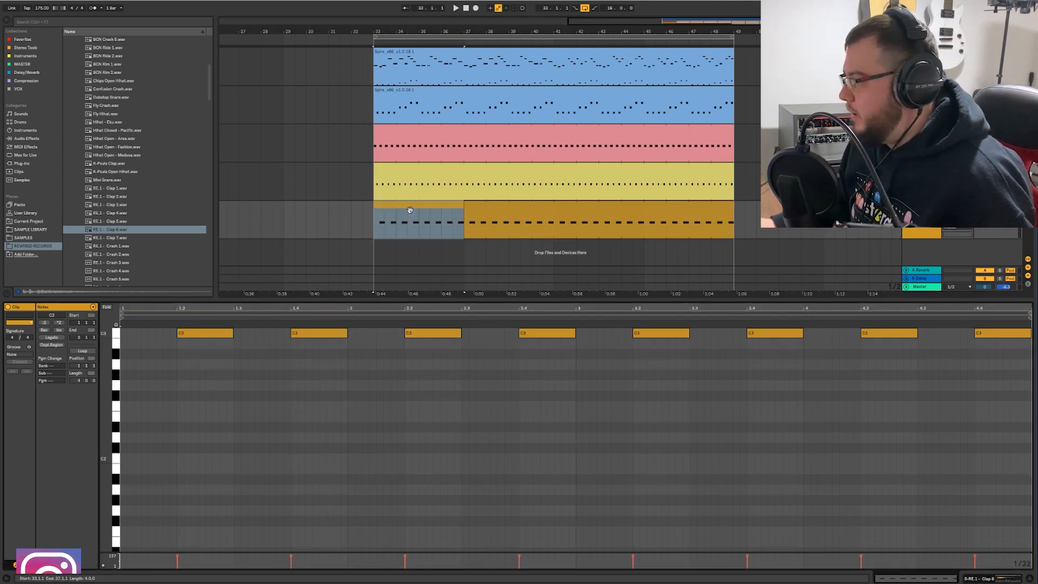
- Add short extra C3 claps at 2.3.4 and 4.3.3 in the four-bar clip, lowering the first one's velocity to 74
key("space")
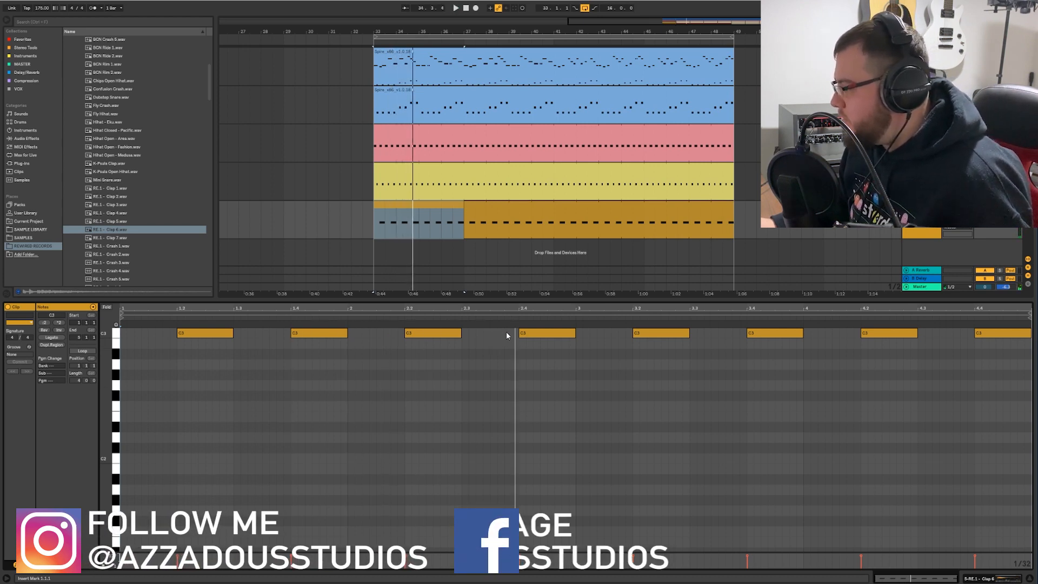
double_click(507, 332)
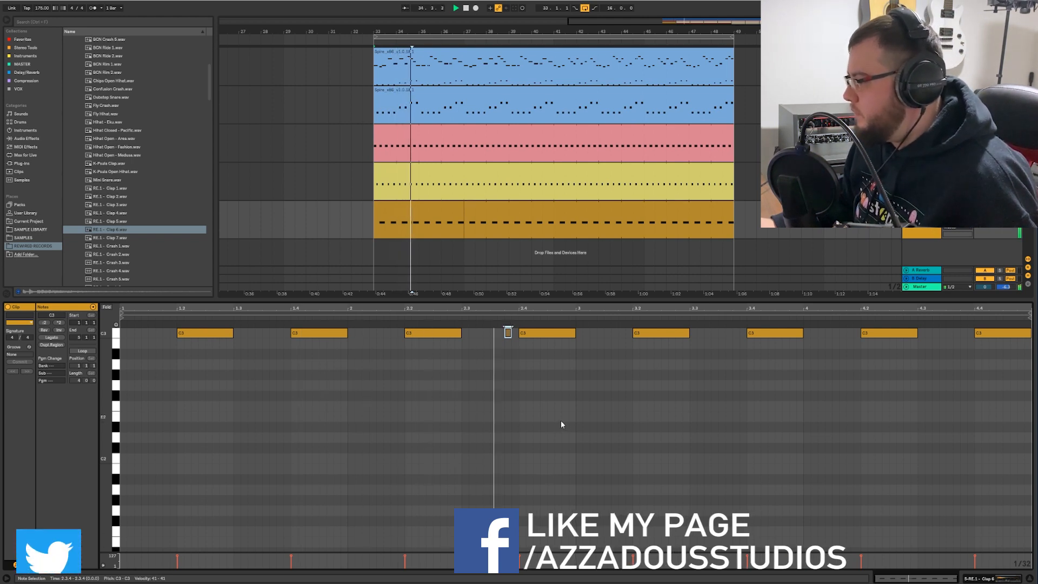
key("space")
left_click_drag(506, 563, 506, 567)
key("space")
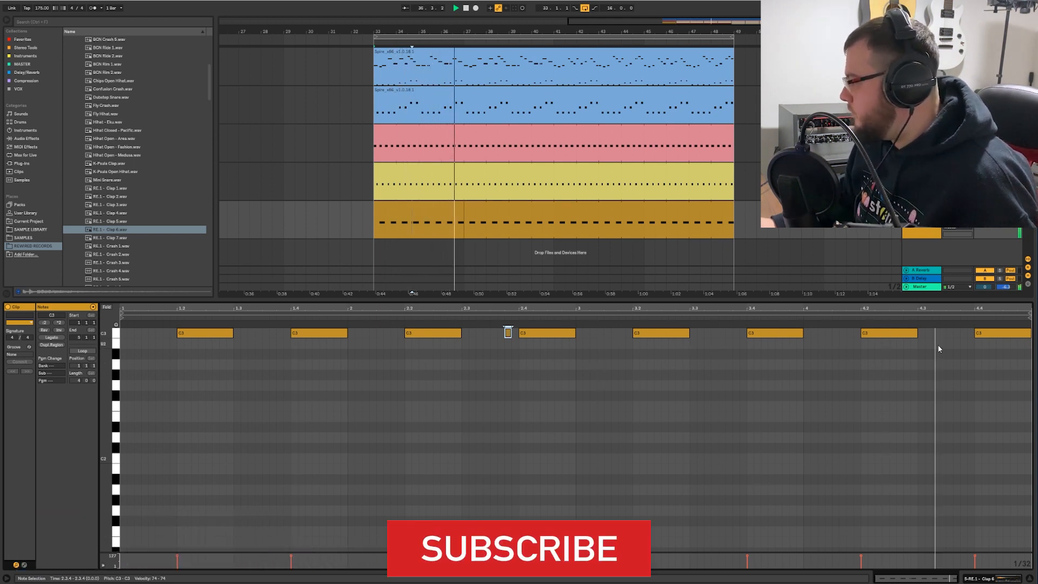
double_click(952, 333)
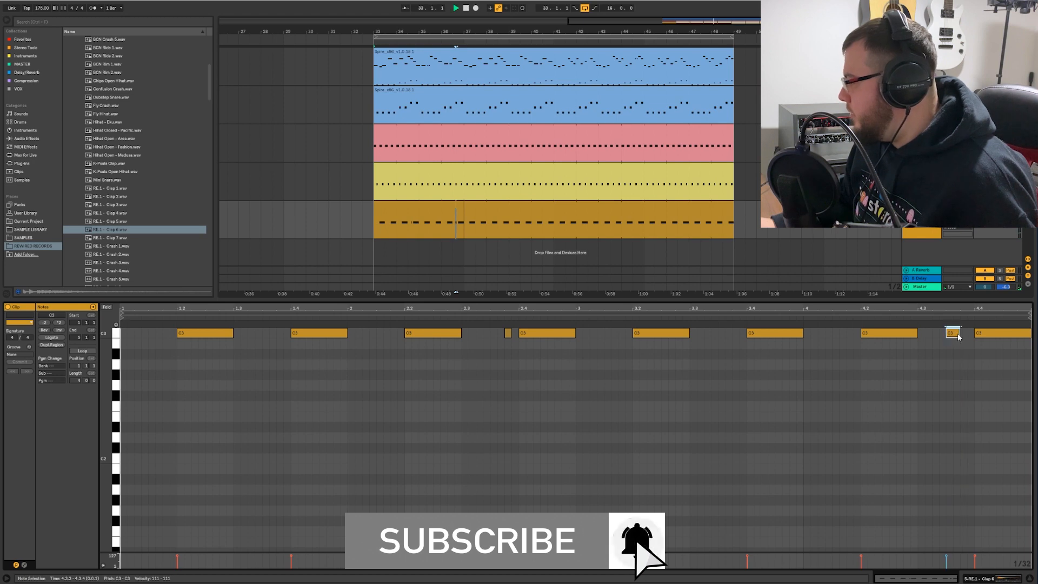
- Enable looping on the four-bar clap clip, extend it over the remaining claps to bar 49 and hide the note editor
left_click(393, 224)
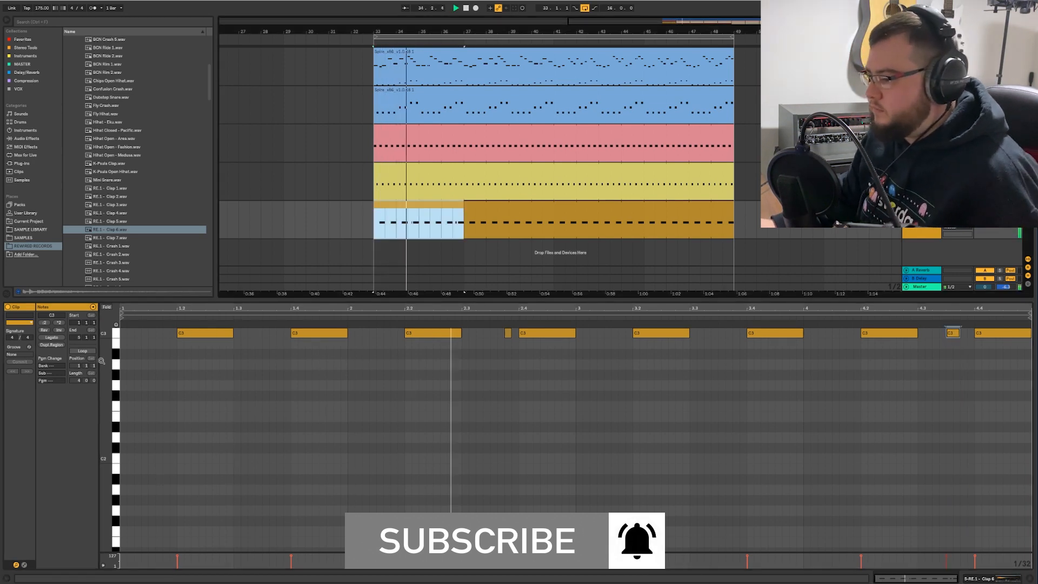
left_click(82, 351)
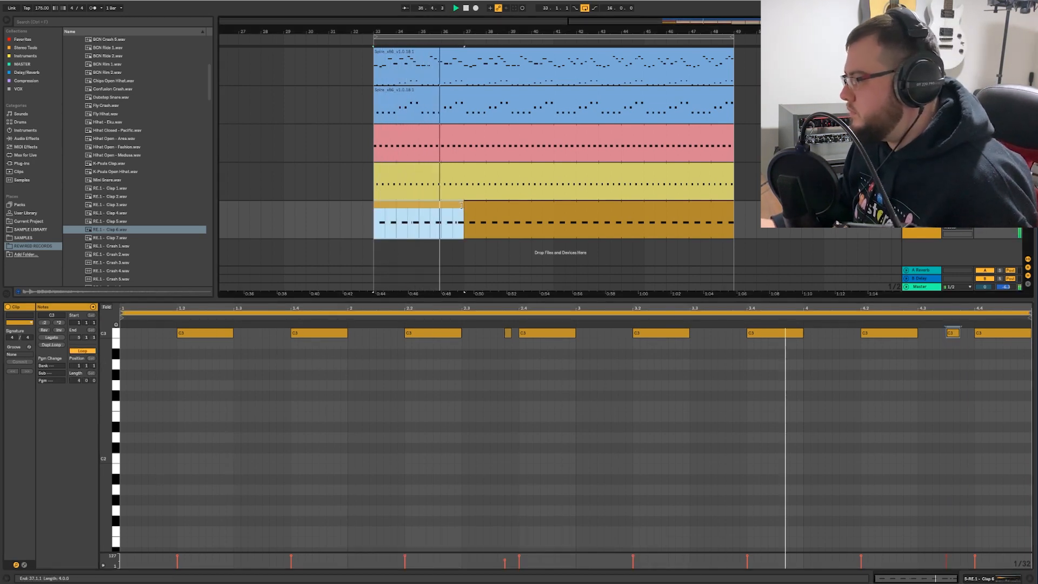
left_click_drag(464, 207, 736, 207)
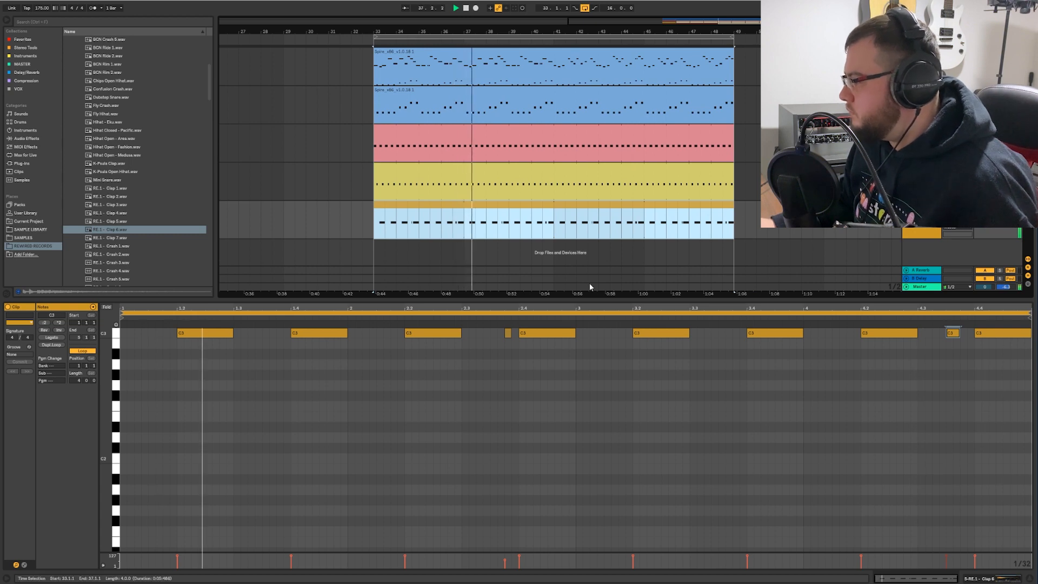
key("ctrl+alt+l")
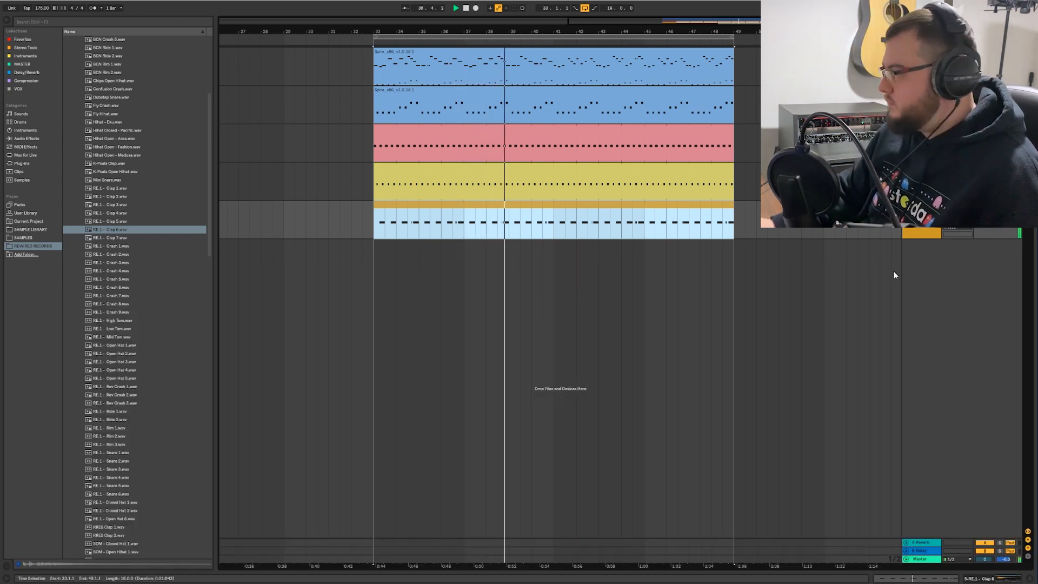
- Lengthen all four C3 notes in the hi-hat clip by a 1/32 note and listen to the loop
double_click(540, 167)
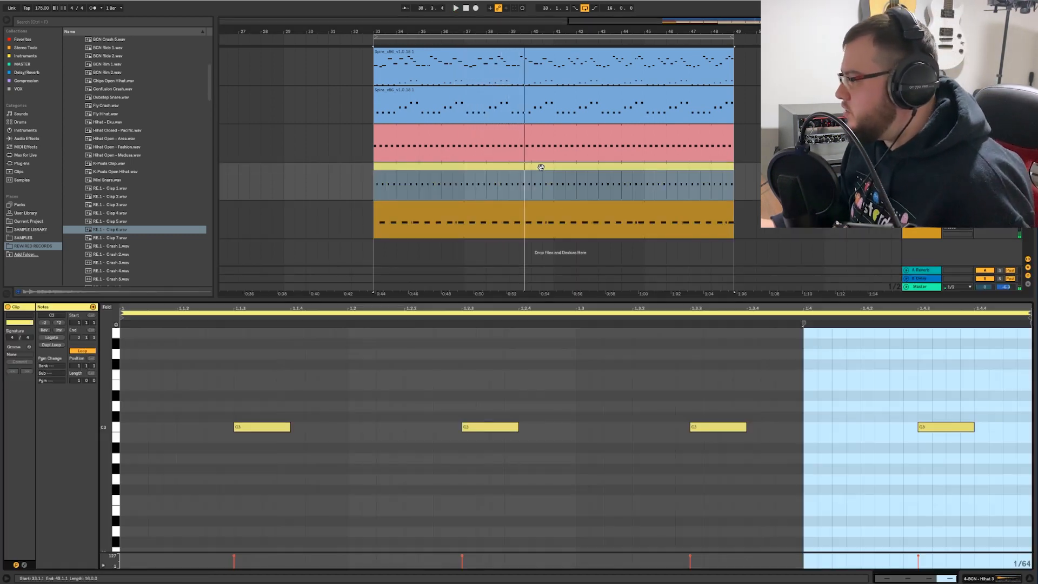
left_click_drag(208, 381, 972, 548)
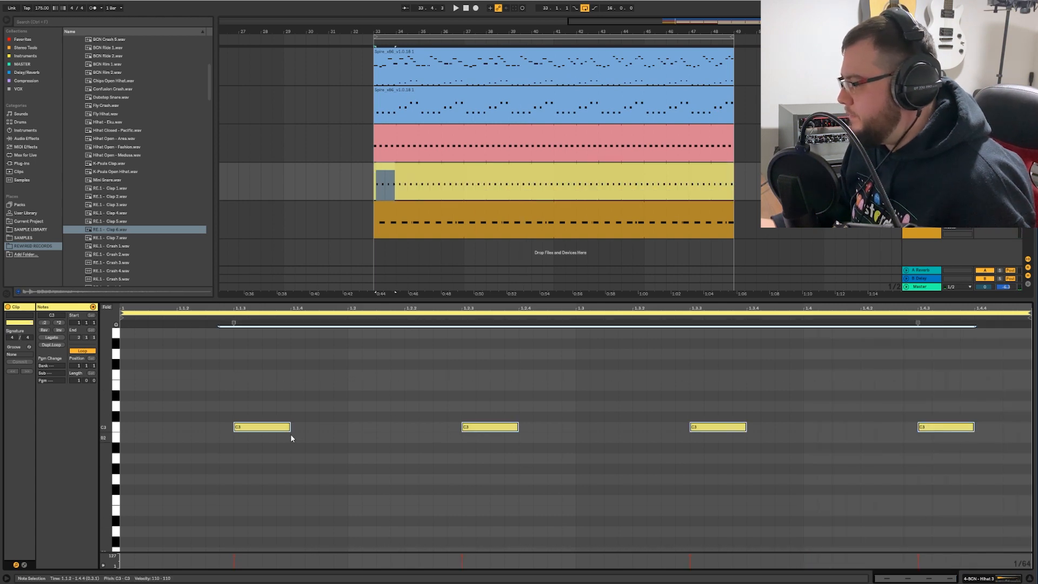
left_click_drag(291, 430, 320, 430)
key("space")
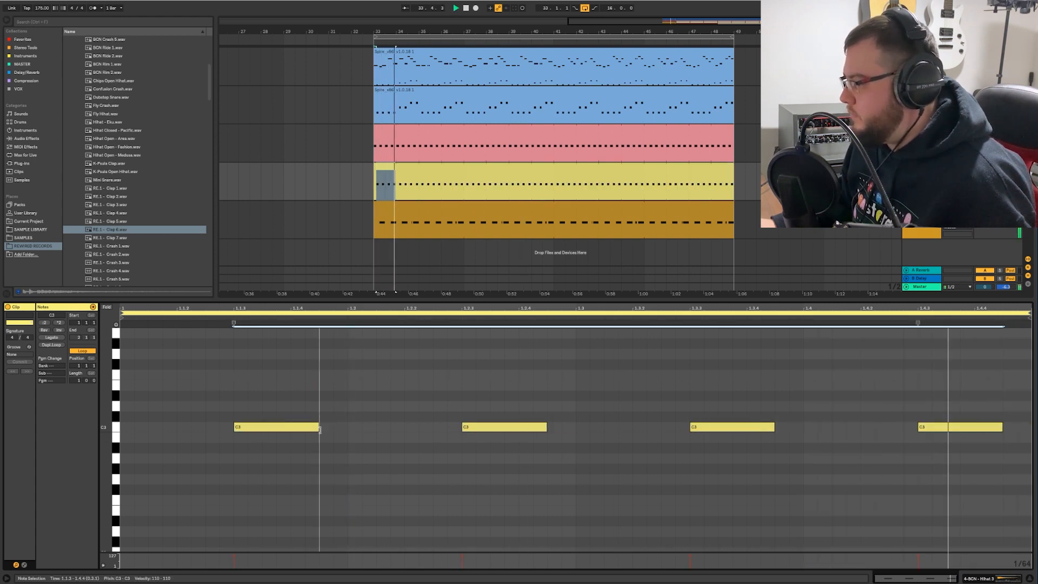
double_click(431, 299)
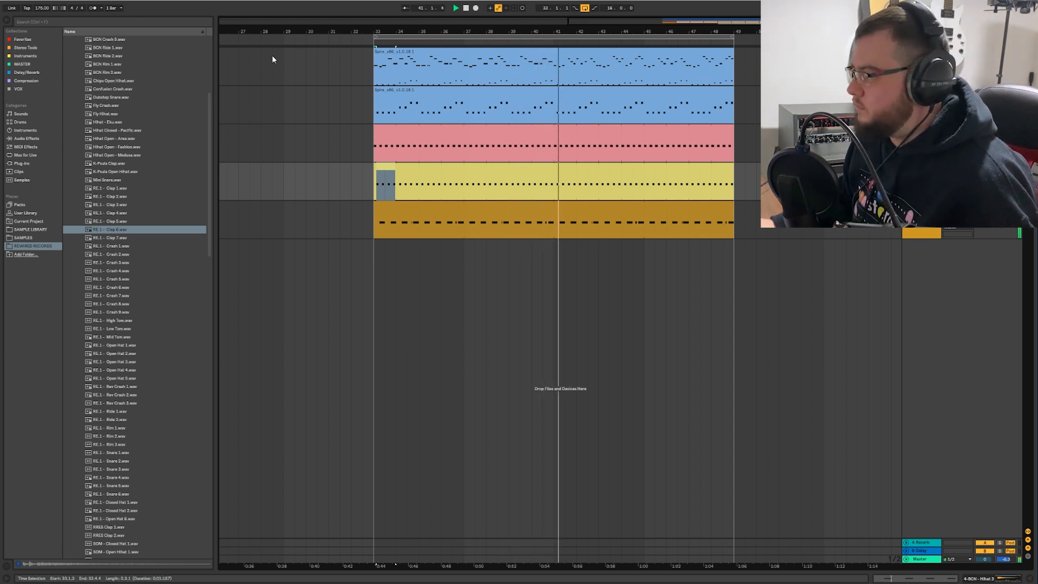
- Show the arrangement from bar 1, collapse the MPT1 Percussion folder and select the MPT1 Loops & Fills folder
left_click_drag(365, 27, 600, 32)
scroll(92, 190, "up", 7)
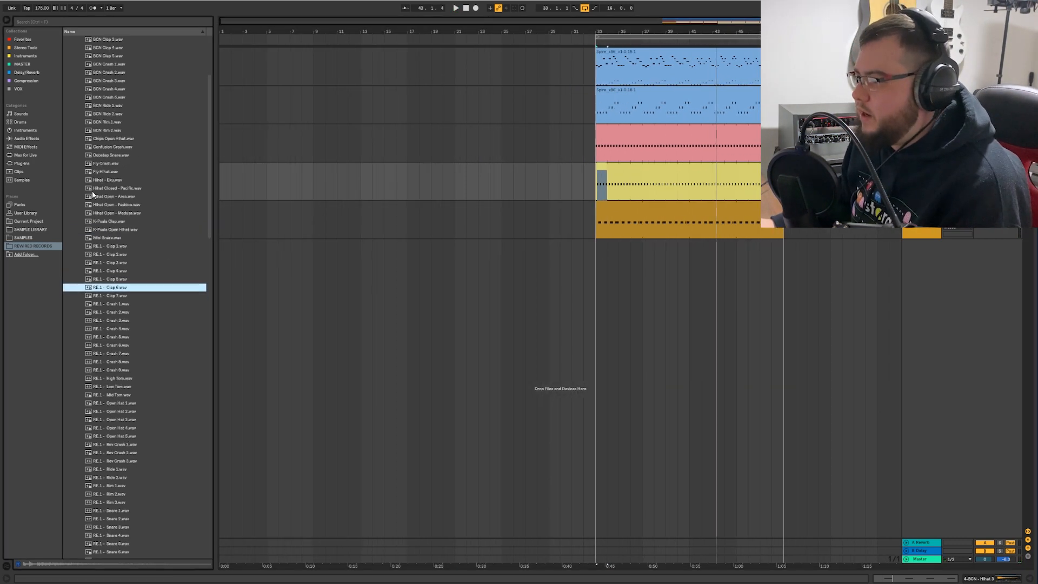
left_click(76, 98)
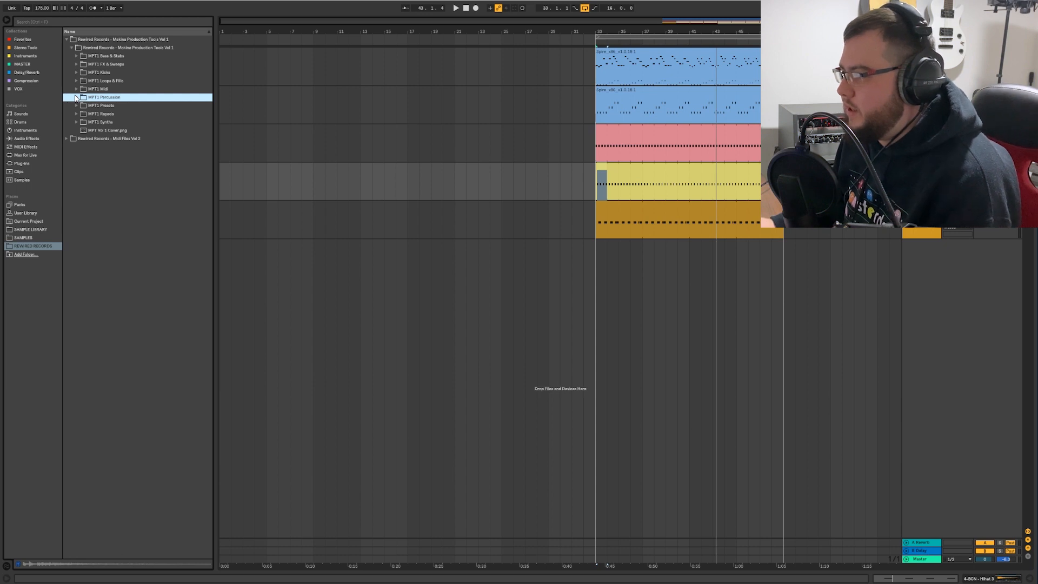
key("Up")
key("Up")
key("Up")
key("Up")
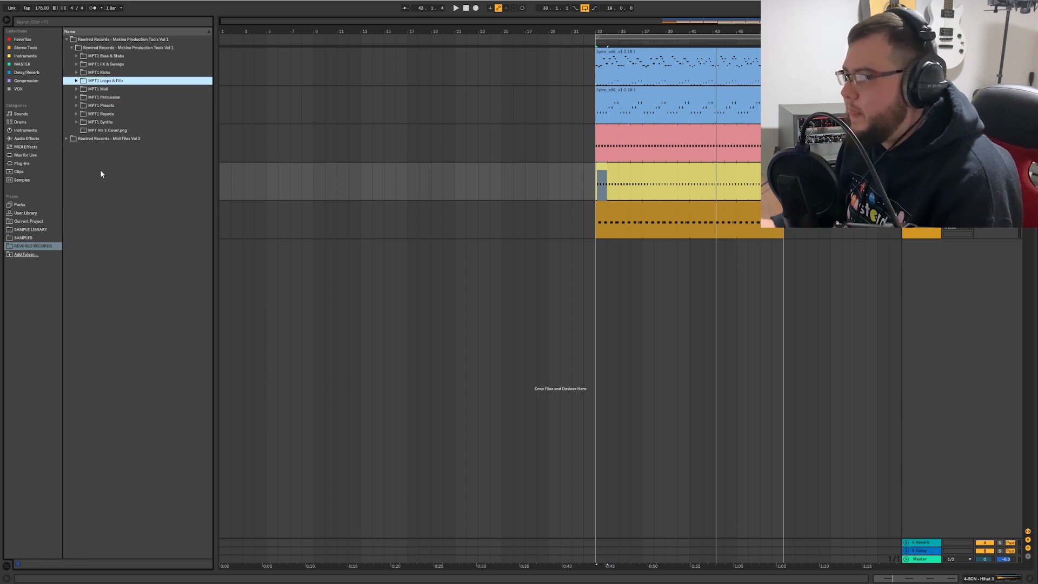
- Audition the downlifters in the MPT1 FX & Sweeps folder and place RE.1 - Downlifter 3 on a new audio track at bar 33
key("Right")
key("Down")
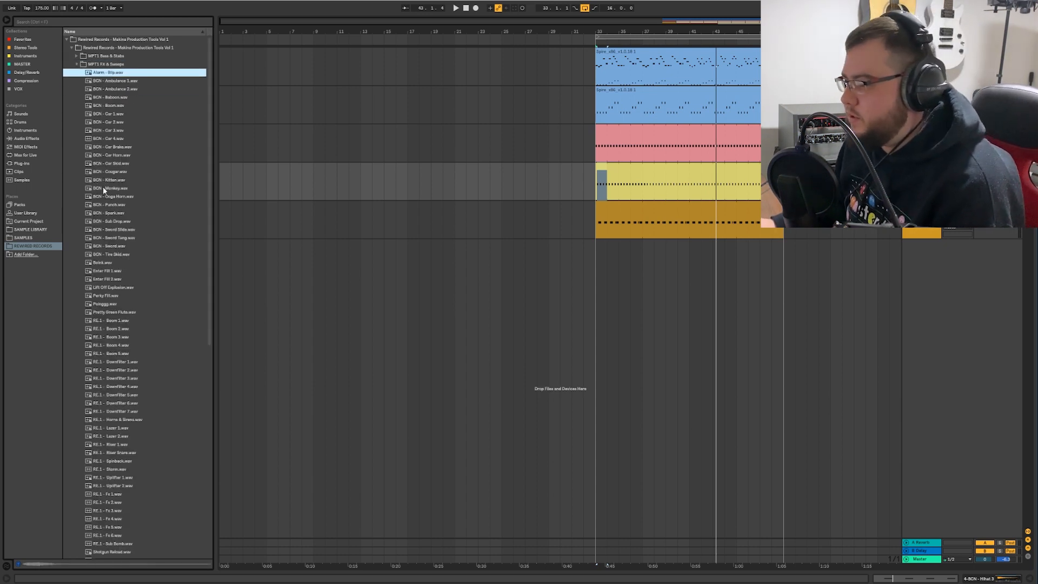
scroll(89, 214, "down", 4)
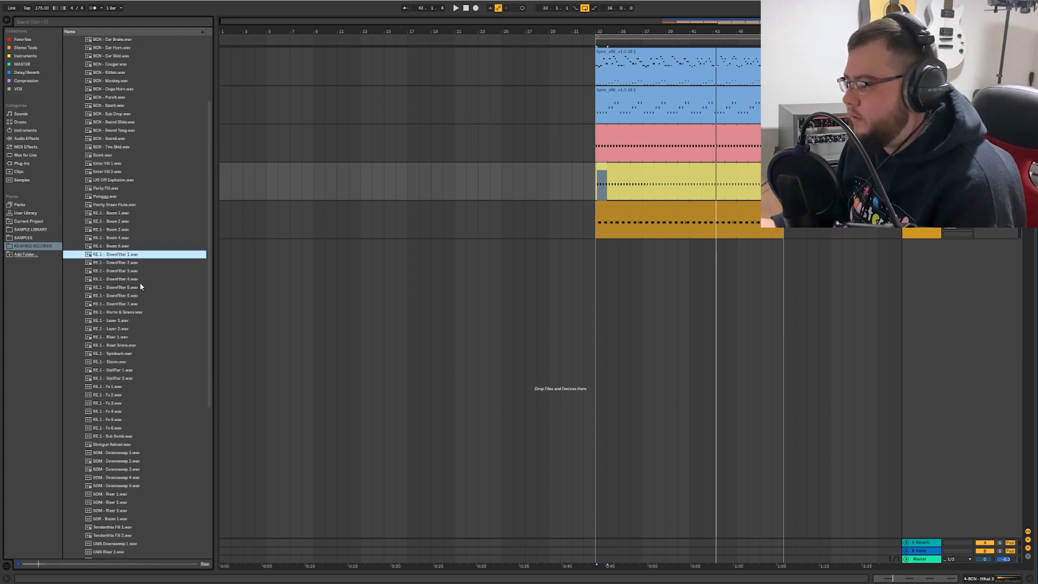
key("Down")
key("Down")
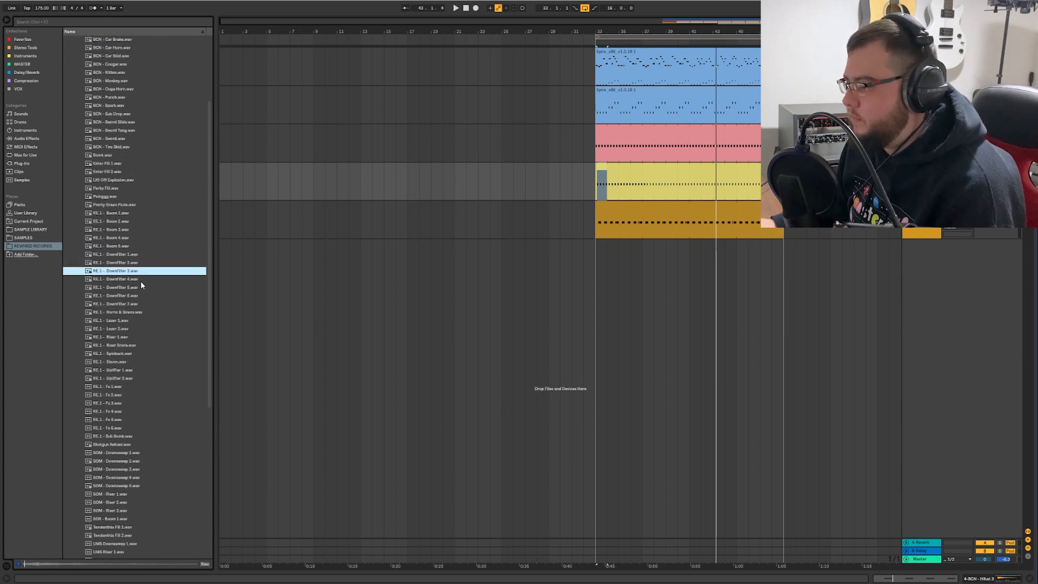
key("Down")
left_click(116, 271)
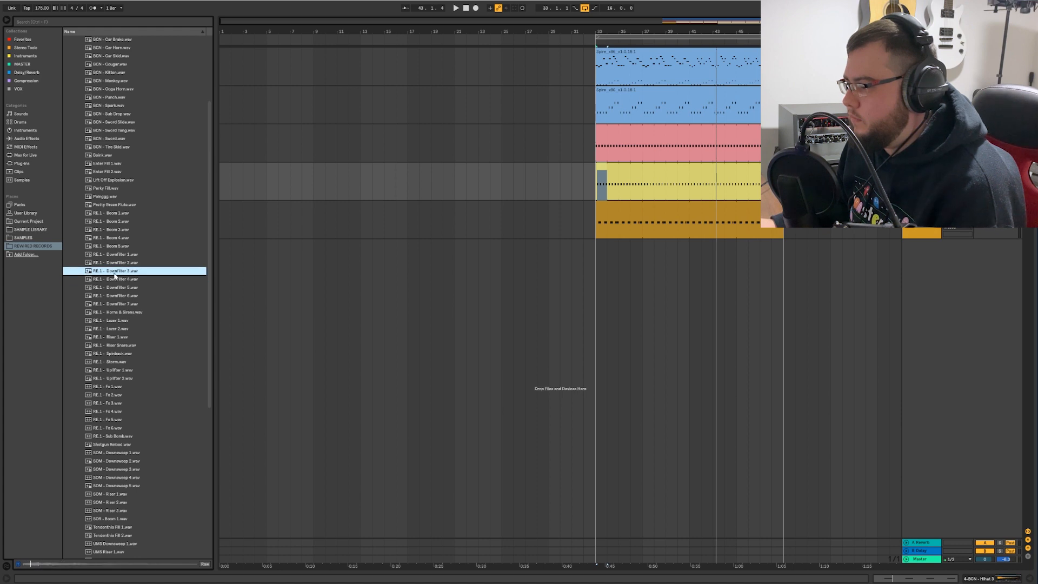
left_click_drag(116, 271, 600, 244)
- Turn off warping for the Downlifter 3 clip and hide the clip's sample view
double_click(607, 253)
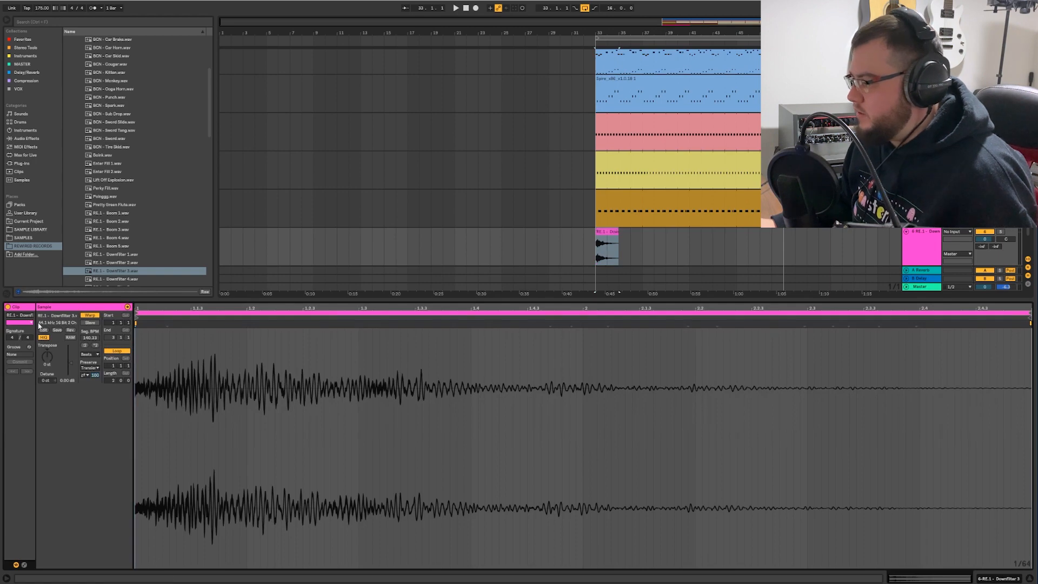
left_click(89, 316)
key("ctrl+alt+l")
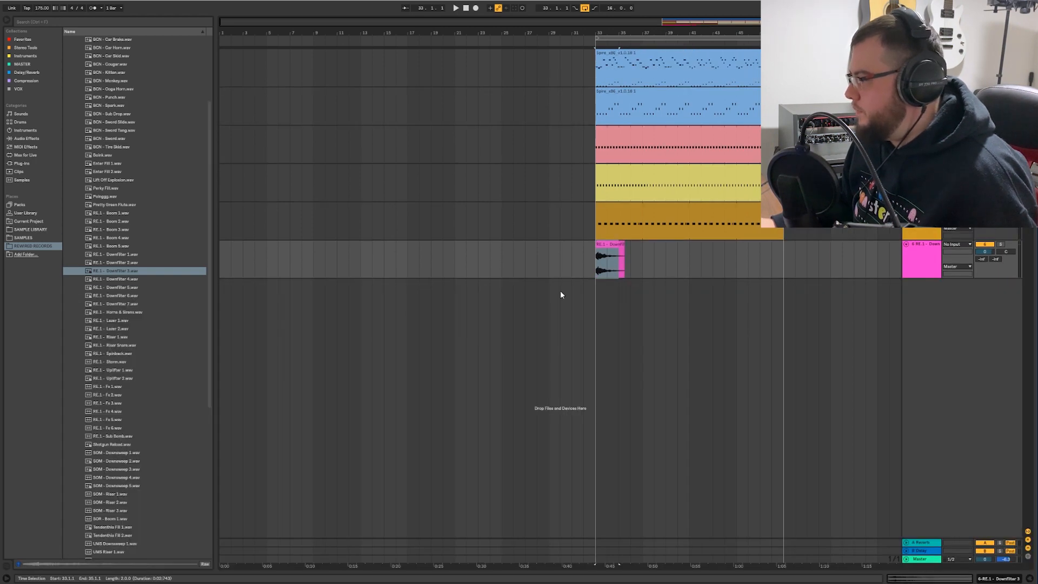
- Play the loop from bar 33 and lower the Downlifter 3 track's volume to -9.6 dB
key("space")
key("space")
key("space")
mouse_move(984, 252)
left_mouse_down()
mouse_move(985, 268)
mouse_move(980, 250)
left_mouse_up()
key("space")
key("space")
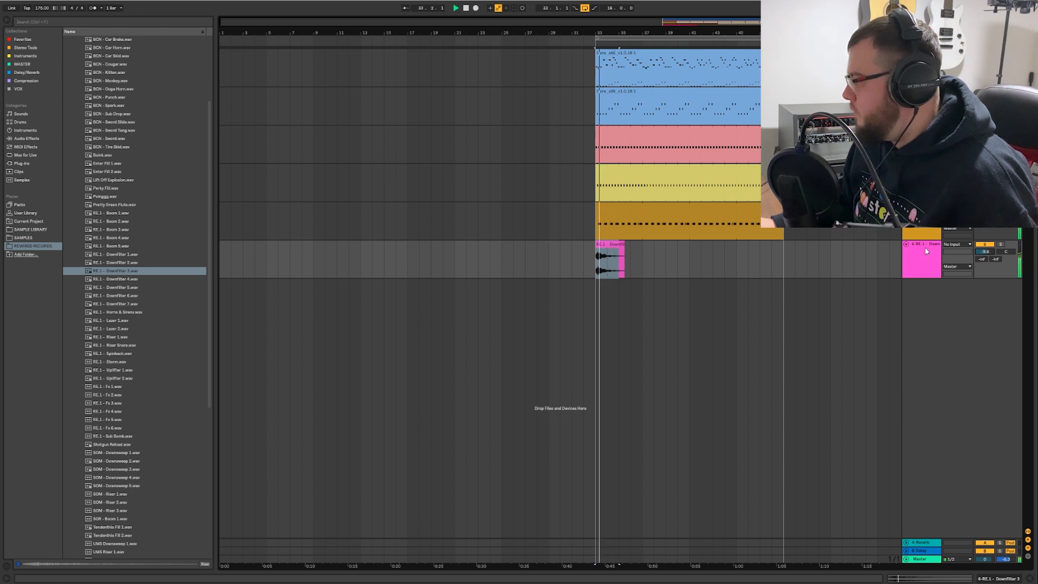
key("space")
- Solo the Downlifter 3 track, add FabFilter Pro-Q 2 to it and set a low cut at about 680 Hz
double_click(932, 250)
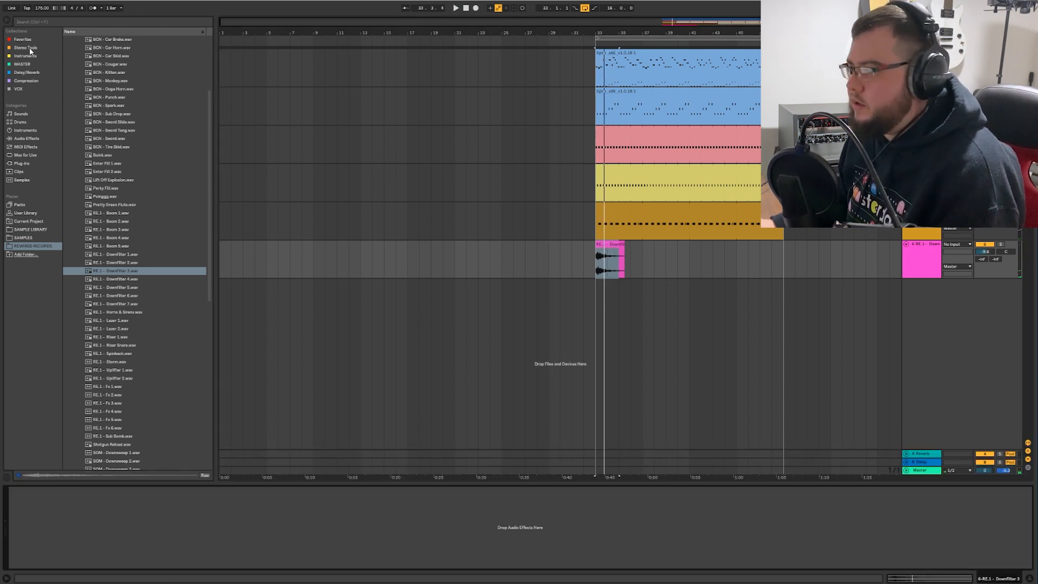
left_click(22, 39)
double_click(105, 82)
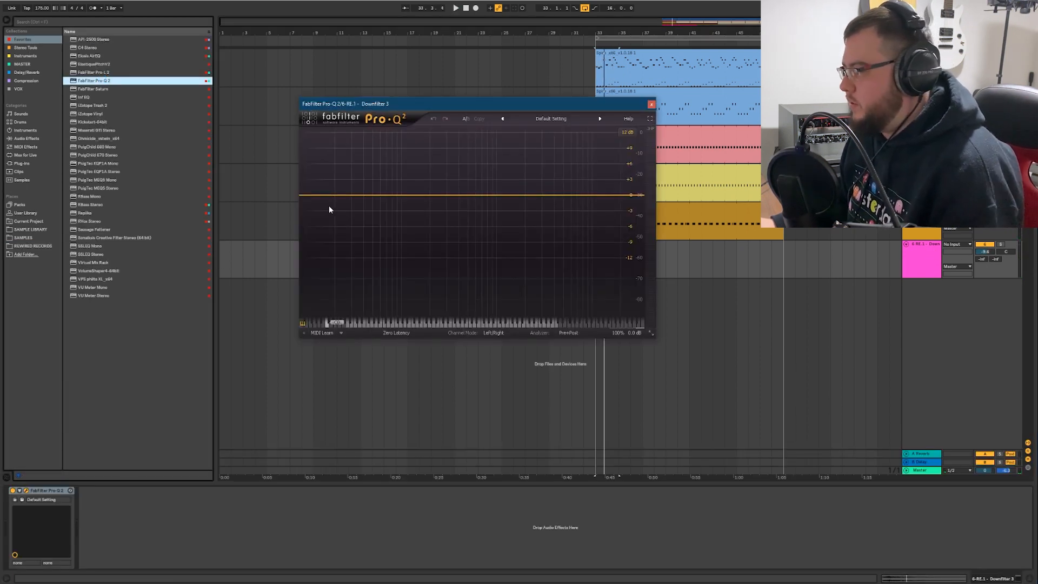
key("space")
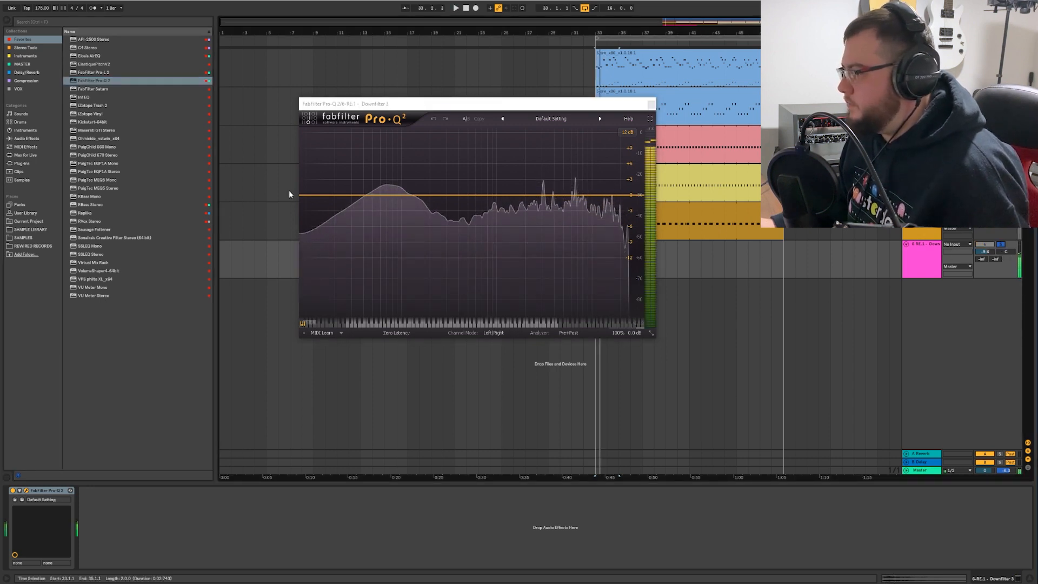
left_click(306, 194)
left_click_drag(306, 194, 487, 200)
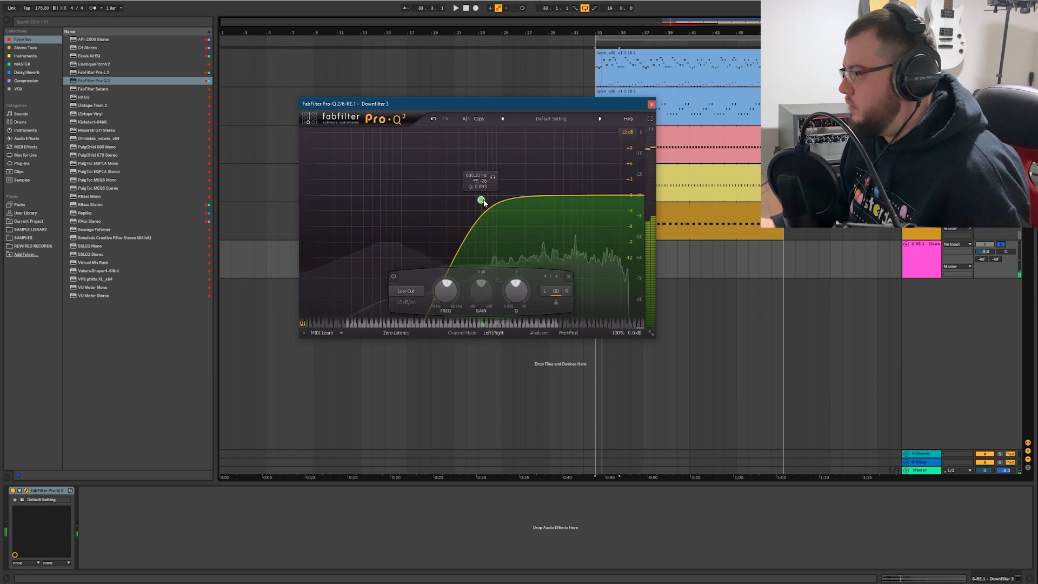
key("space")
left_click(652, 104)
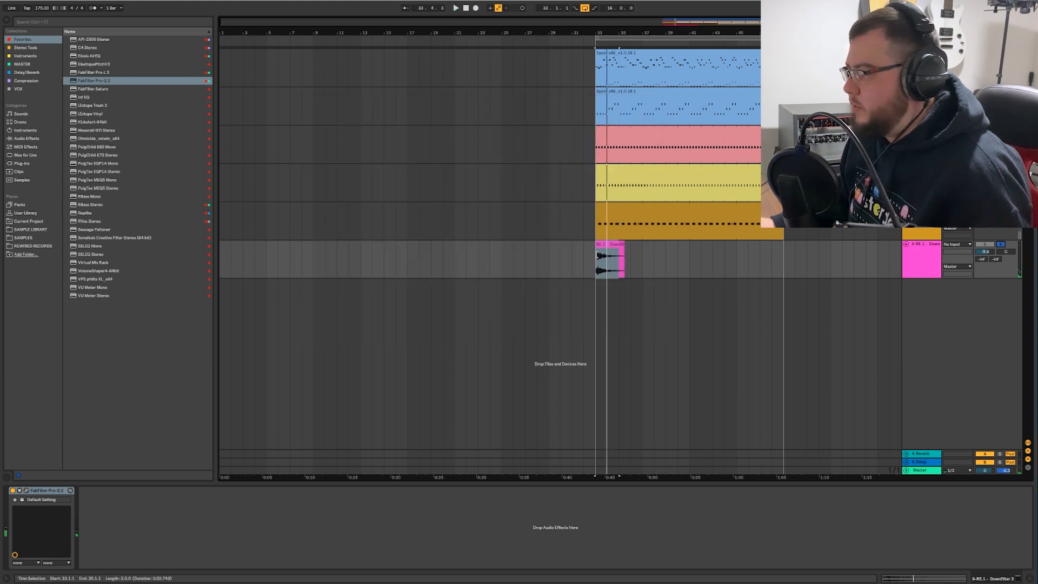
- Audition the SOM downsweeps in the Rewired Records sample pack and place SOM - Downsweep 2 on a new audio track at bar 33
left_click(24, 246)
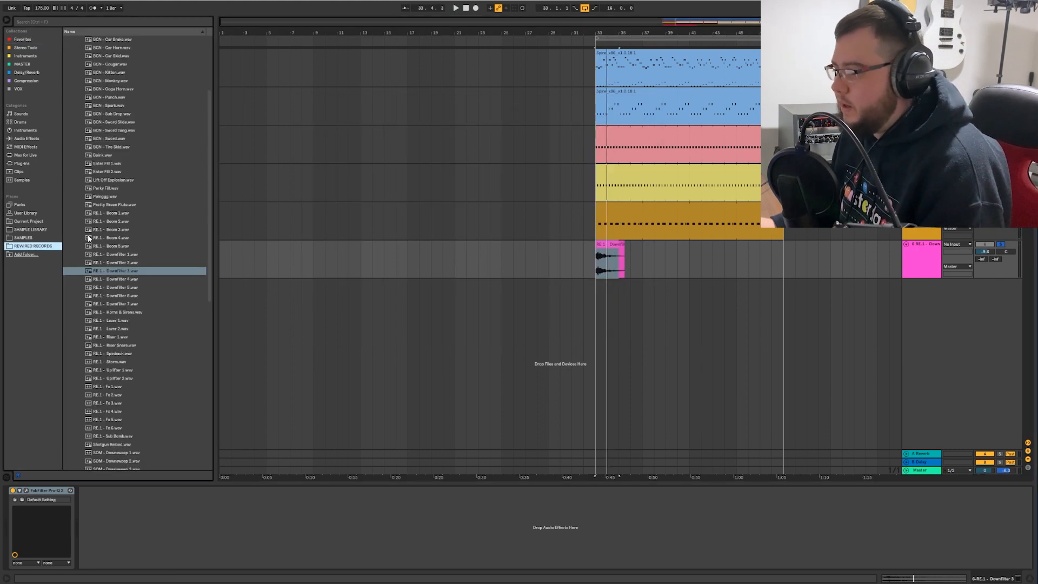
scroll(154, 330, "down", 3)
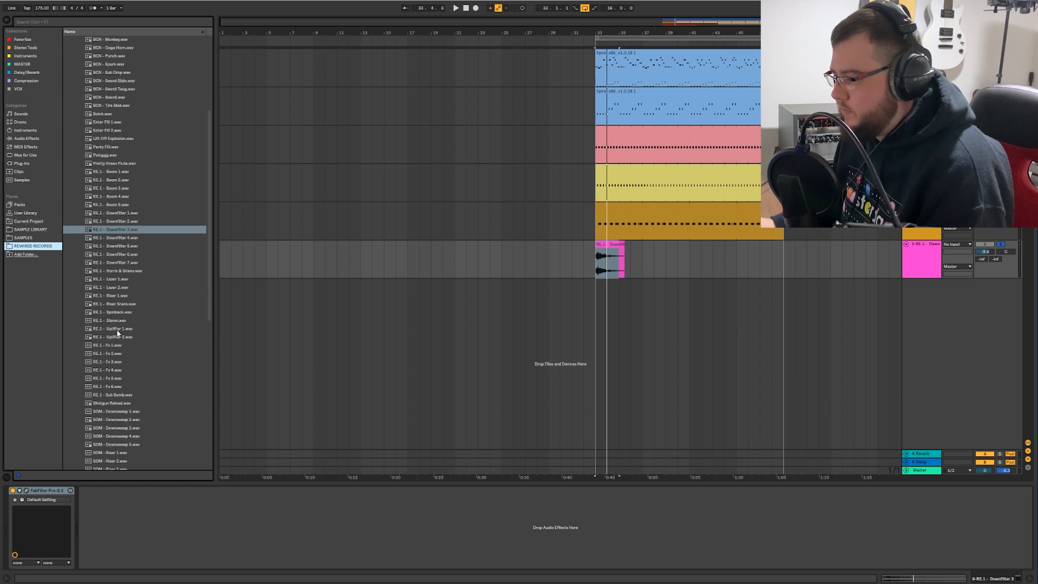
left_click(116, 329)
left_click(111, 420)
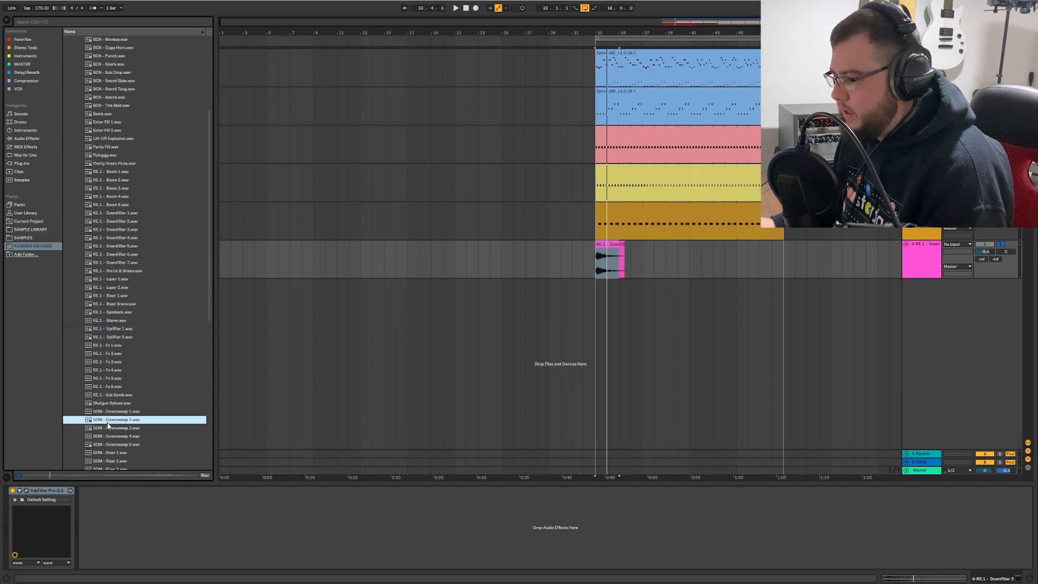
left_click(144, 427)
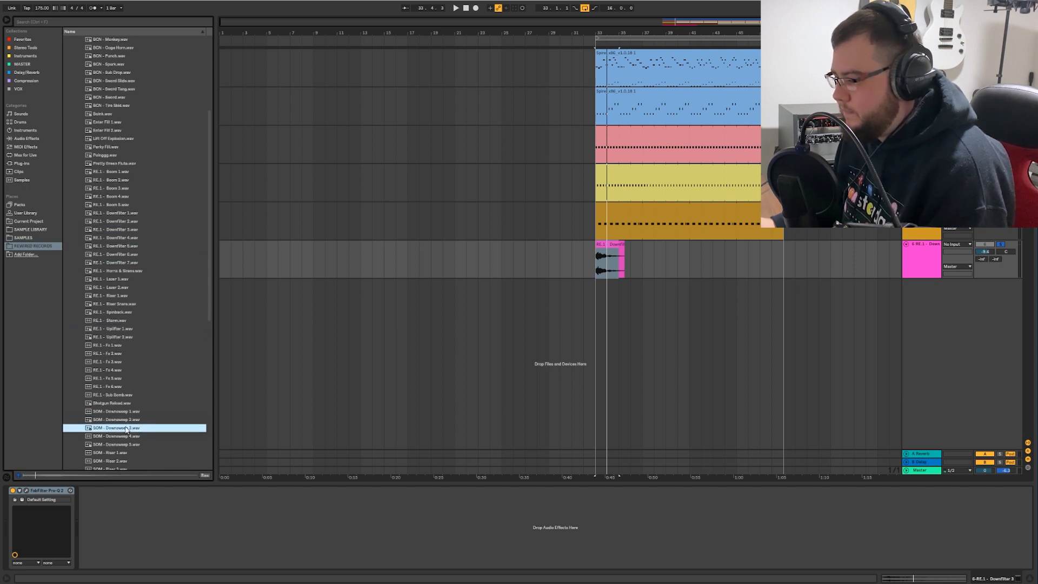
scroll(127, 429, "down", 1)
left_click(127, 428)
scroll(160, 419, "down", 3)
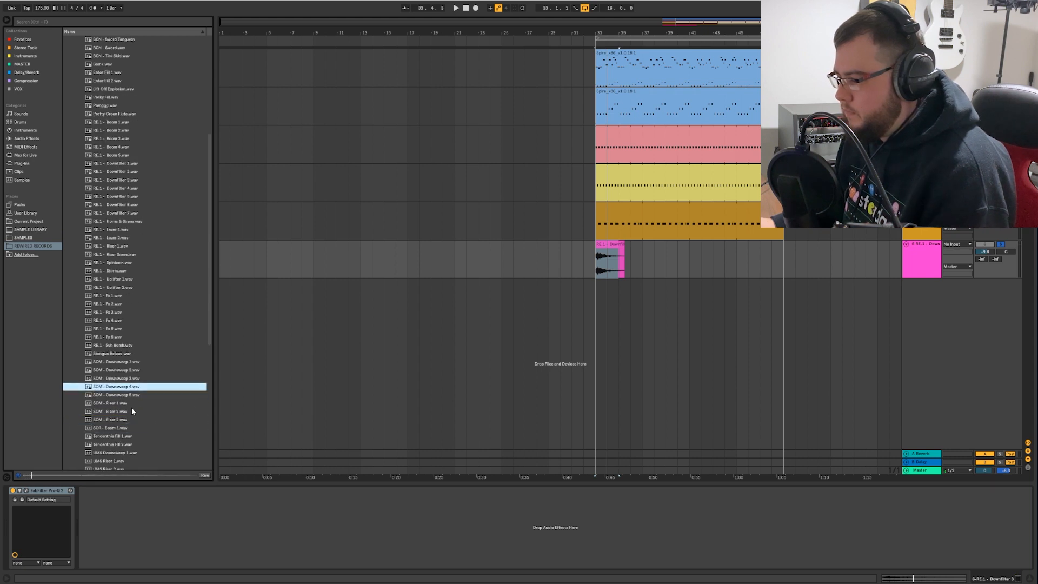
left_click(124, 397)
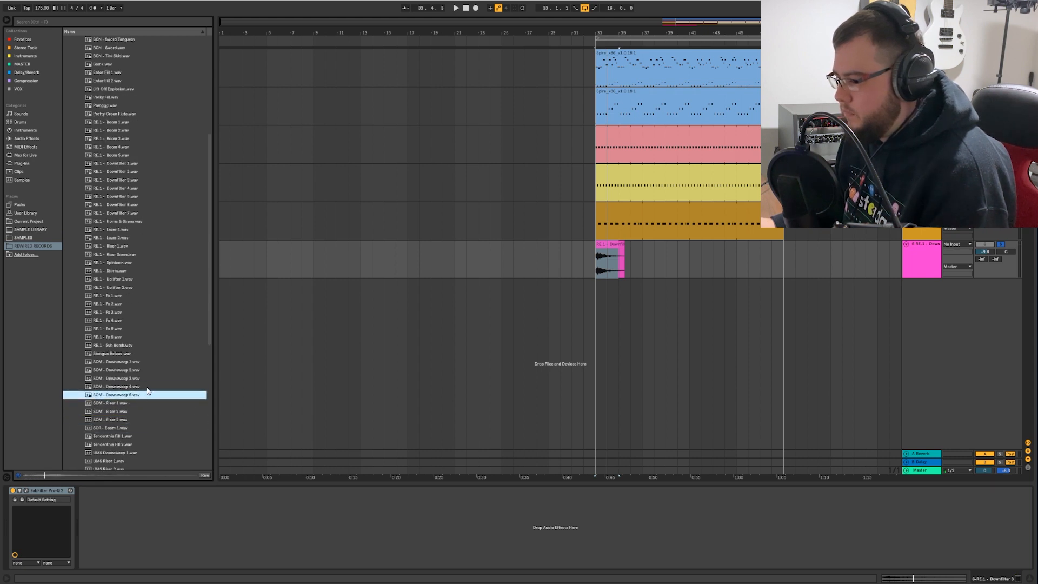
key("Up")
key("Up")
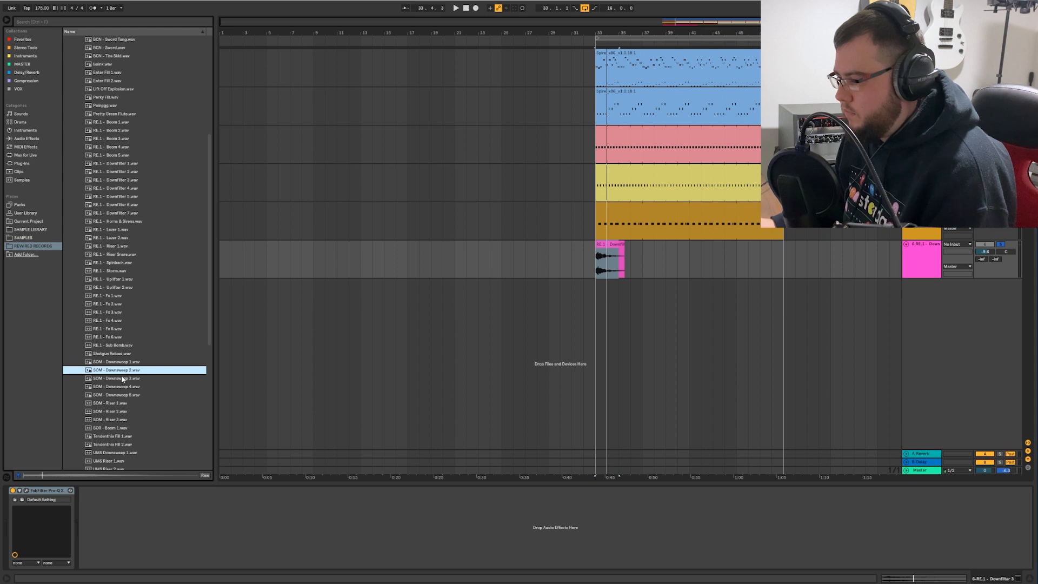
left_click(123, 370)
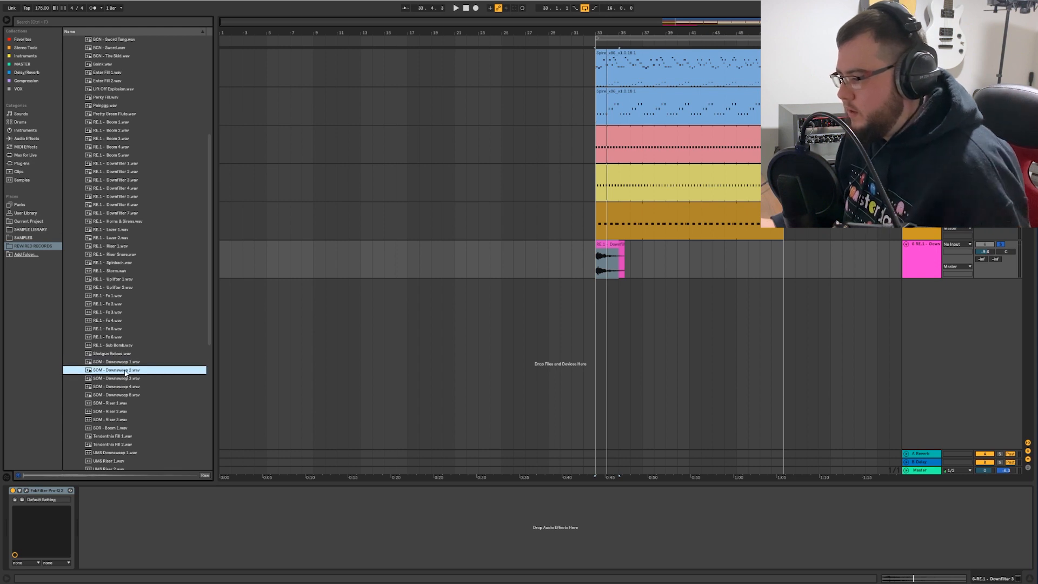
left_click_drag(603, 338, 598, 337)
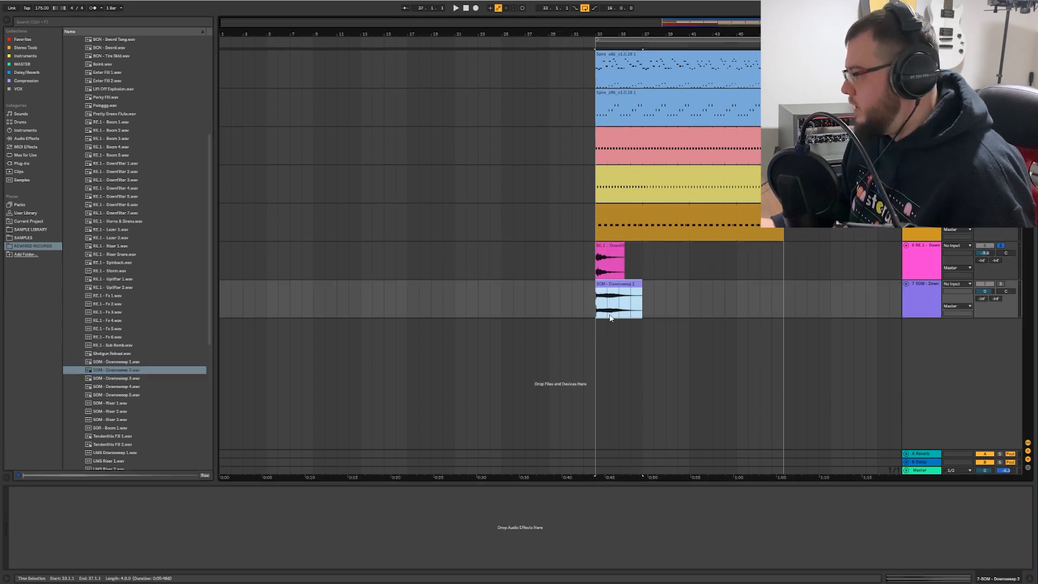
- Turn off warping for the Downsweep 2 clip and hide the clip's sample view
key("shift+Tab")
left_click(88, 315)
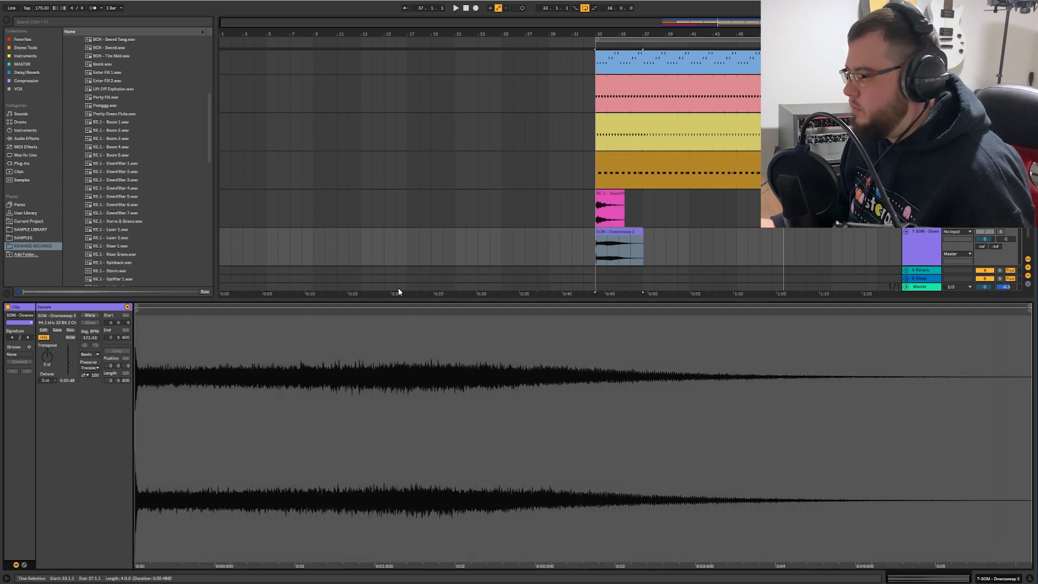
key("ctrl+alt+l")
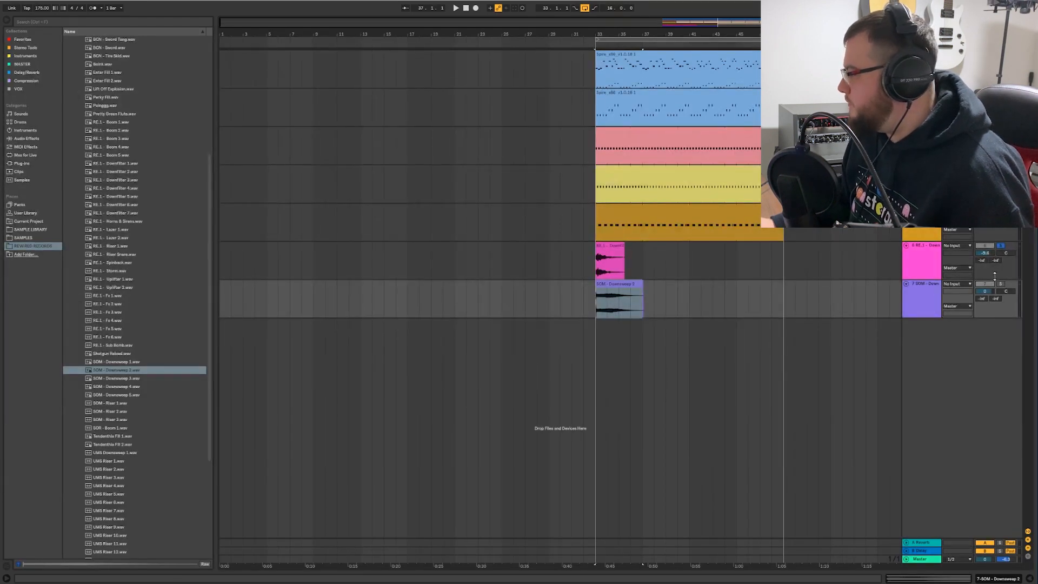
- Unsolo the Downlifter 3 track and lower the Downsweep 2 track's volume to -11.5 dB while checking it against the loop
key("space")
key("space")
left_click(1001, 246)
key("space")
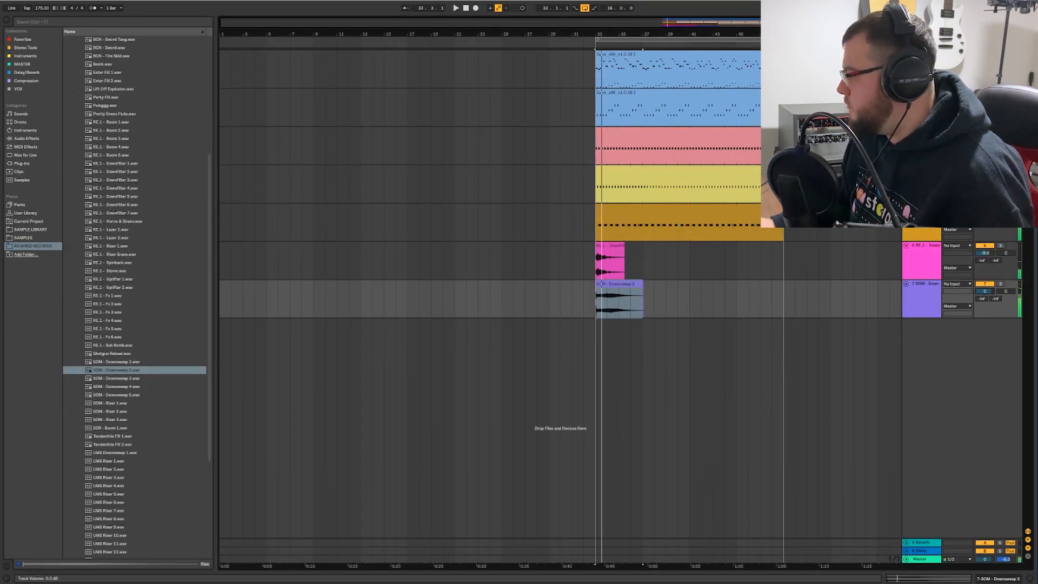
key("space")
mouse_move(985, 291)
left_mouse_down()
mouse_move(985, 311)
mouse_move(985, 288)
left_mouse_up()
left_click(683, 297)
key("space")
key("space")
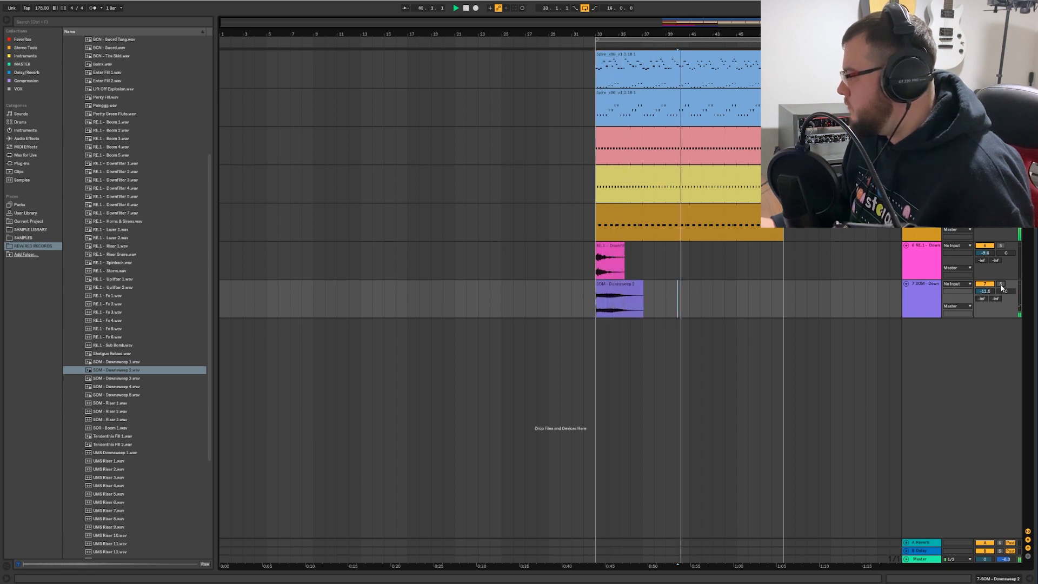
- Solo the Downsweep 2 track and listen to its clip from bar 33
left_click(1001, 284)
left_click(617, 301)
key("space")
key("space")
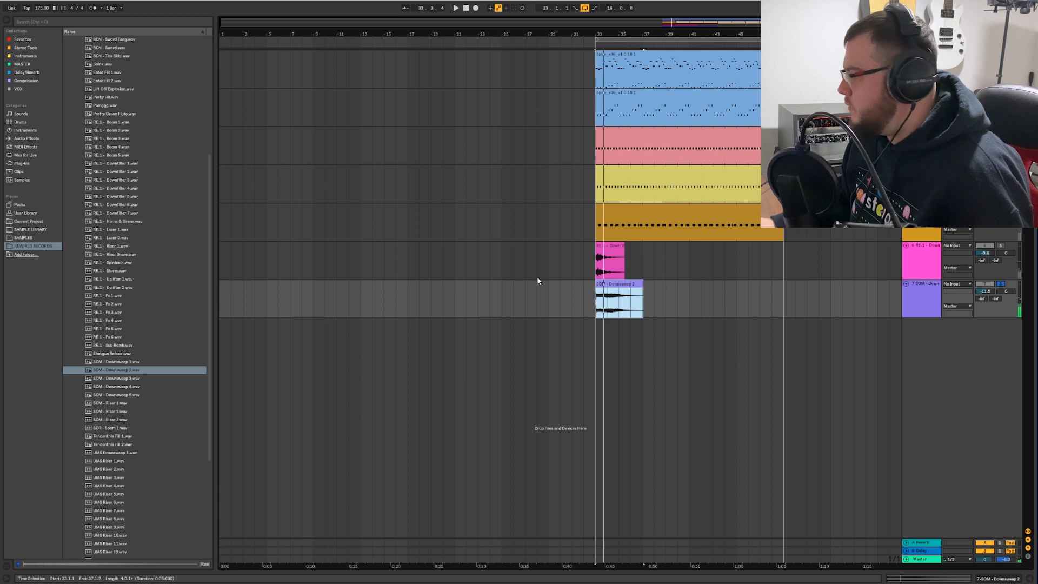
- Add FabFilter Pro-Q 2 to the Downsweep 2 track with a low cut at about 615 Hz, close the equalizer and unsolo the track
left_click(22, 40)
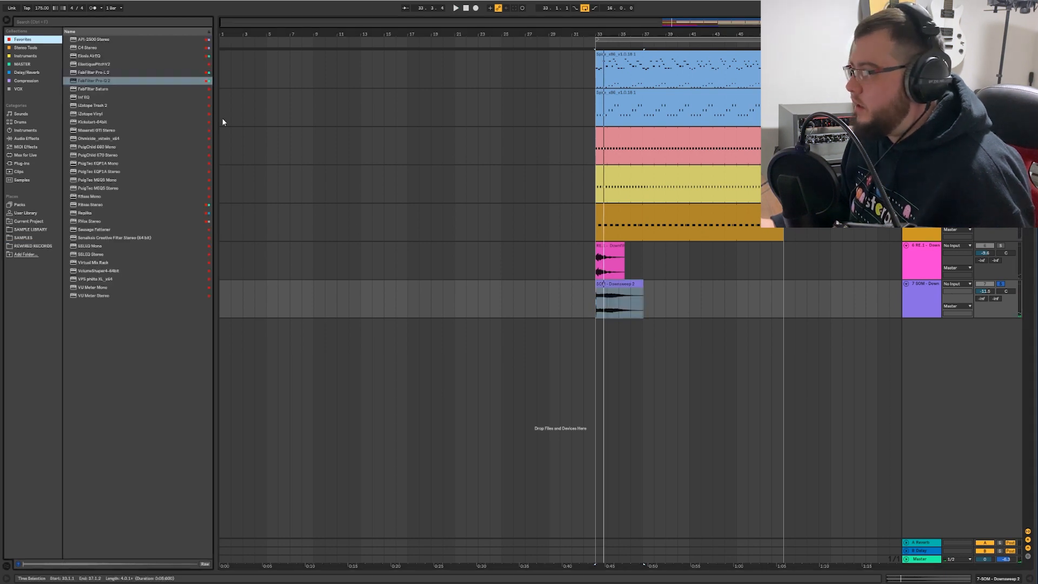
double_click(87, 81)
left_click(307, 197)
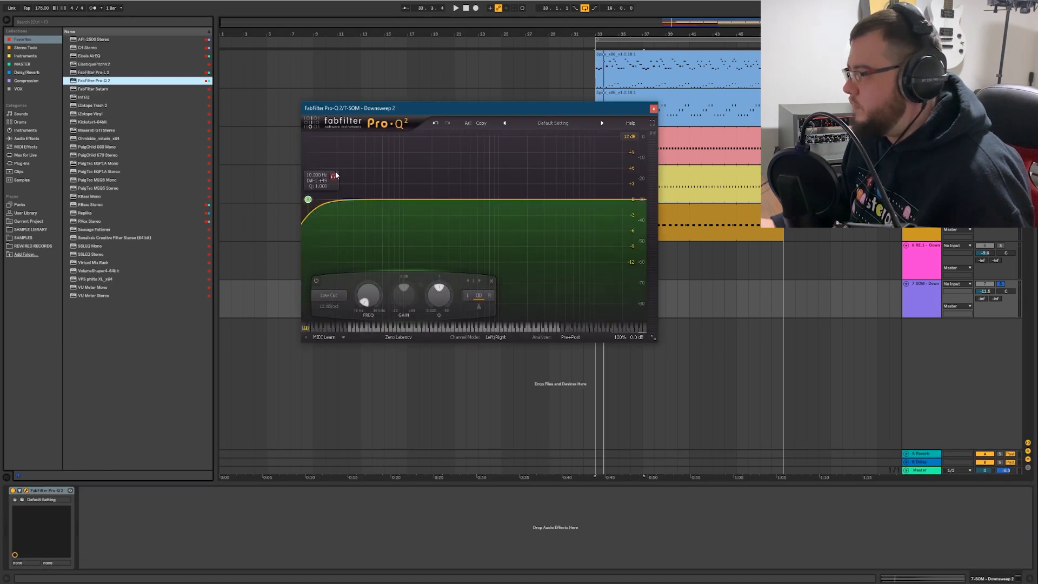
key("space")
left_click_drag(333, 177, 508, 186)
key("space")
key("space")
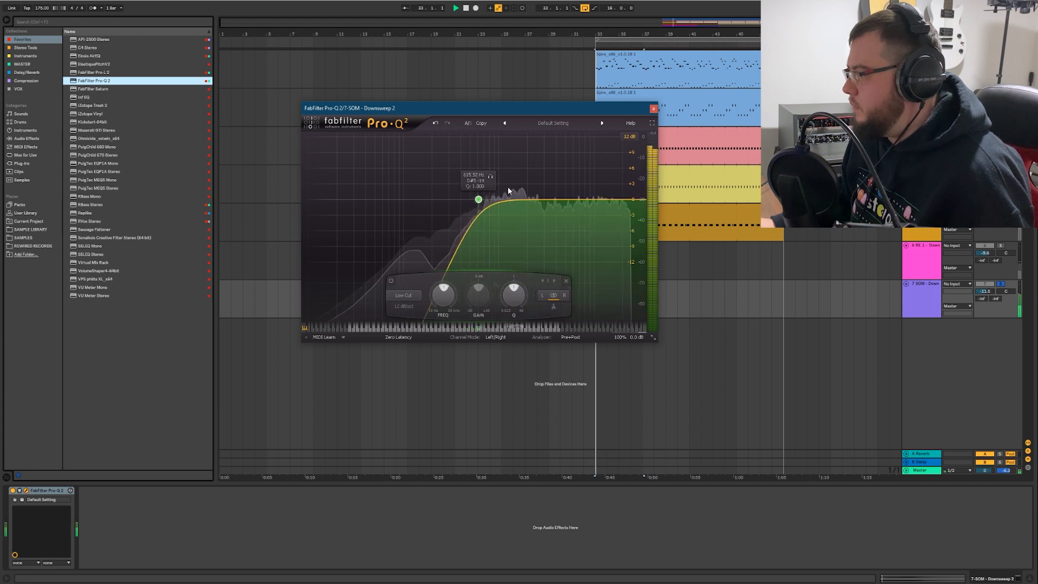
key("space")
left_click(653, 108)
left_click(1000, 283)
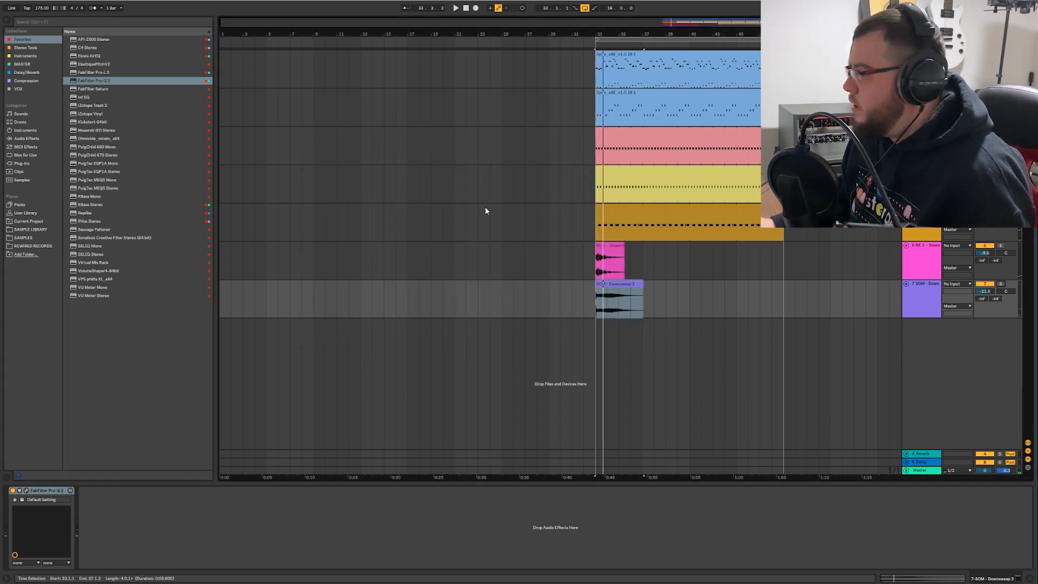
- Show the Rewired Records samples again and copy the 16-bar bass clip from bar 33 to bar 1 on the same track
left_click(17, 248)
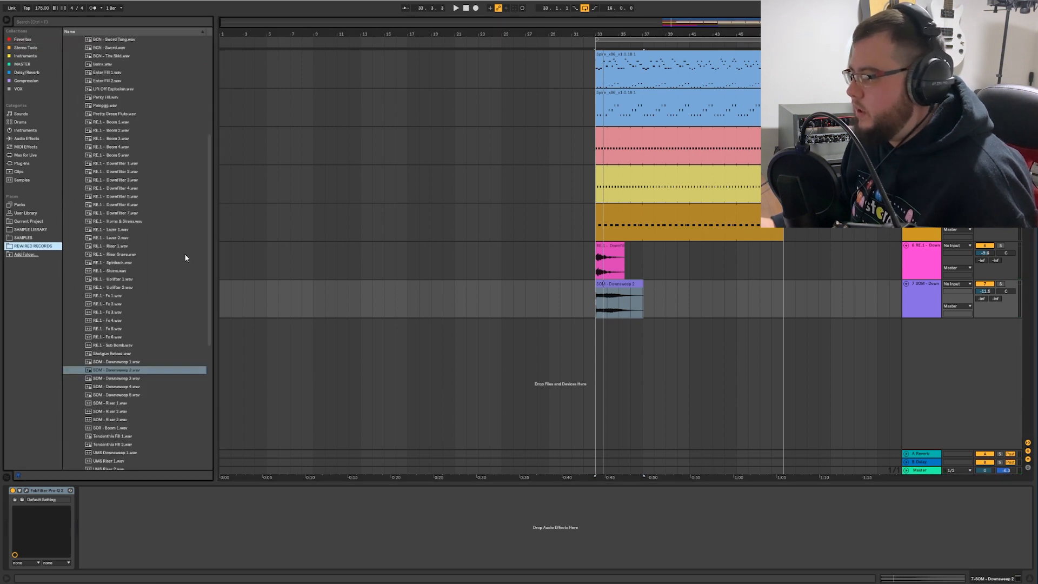
left_click(313, 221)
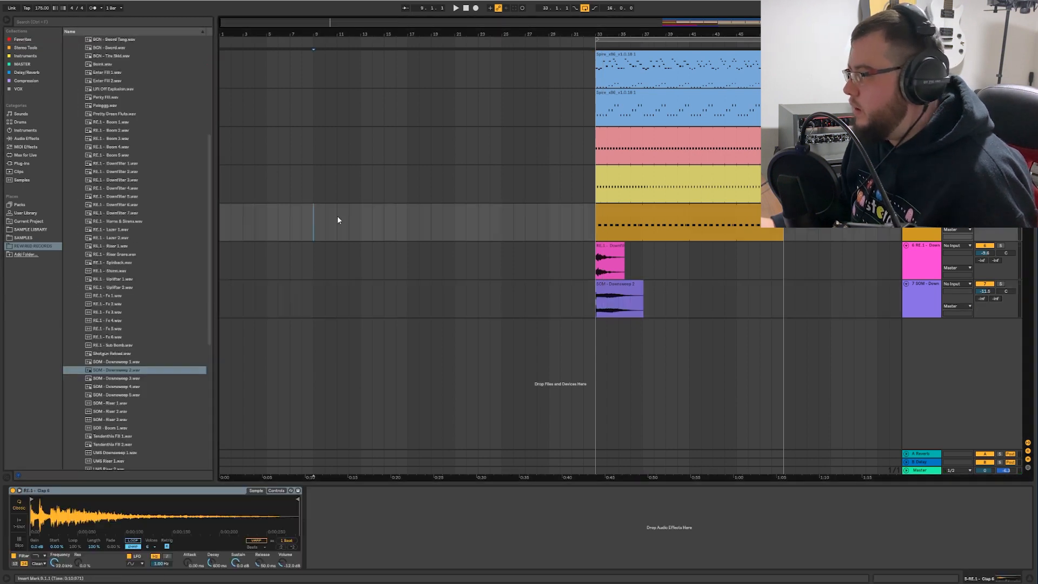
left_click(626, 101)
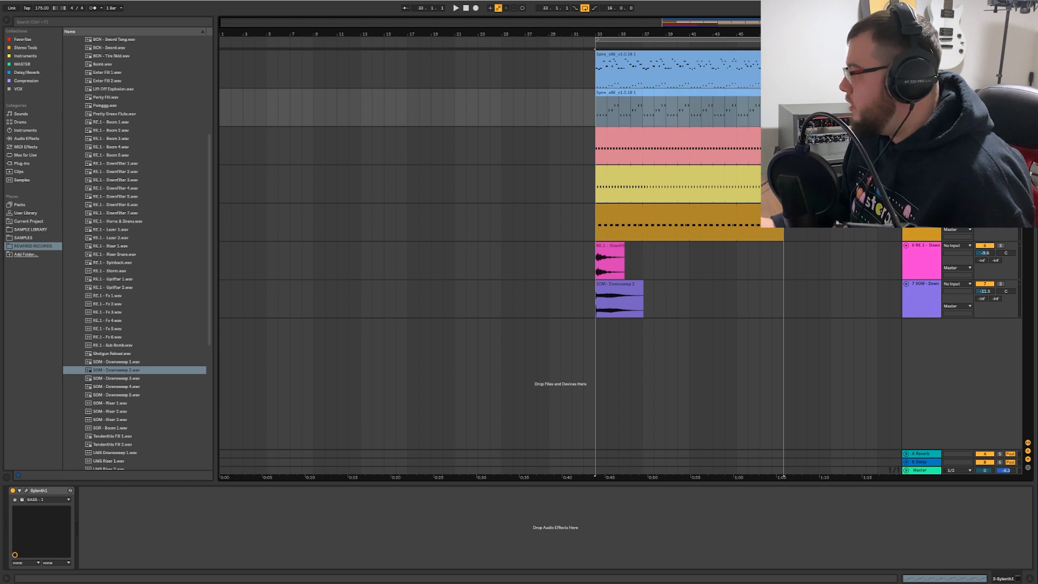
left_click(599, 96)
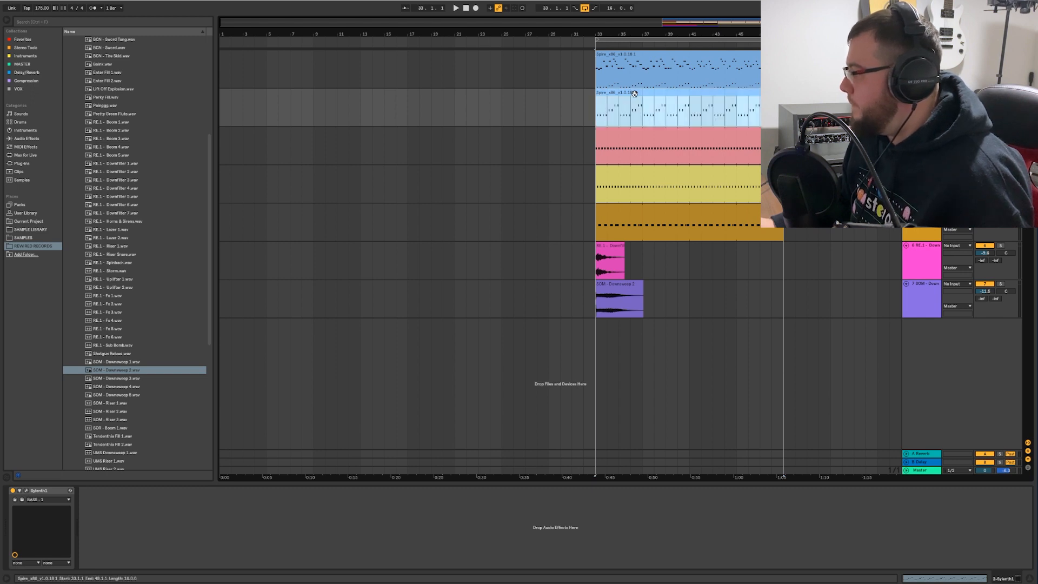
left_click_drag(669, 93, 280, 96)
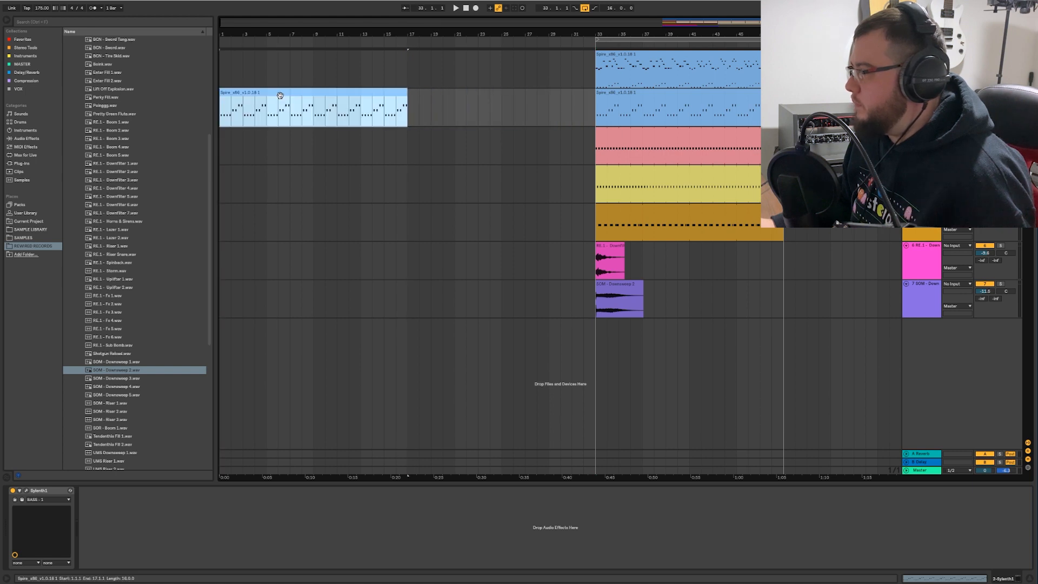
- Move the copied 16-bar bass clip from bar 1 to bar 17 and open its notes for editing
left_click_drag(364, 35, 364, 41)
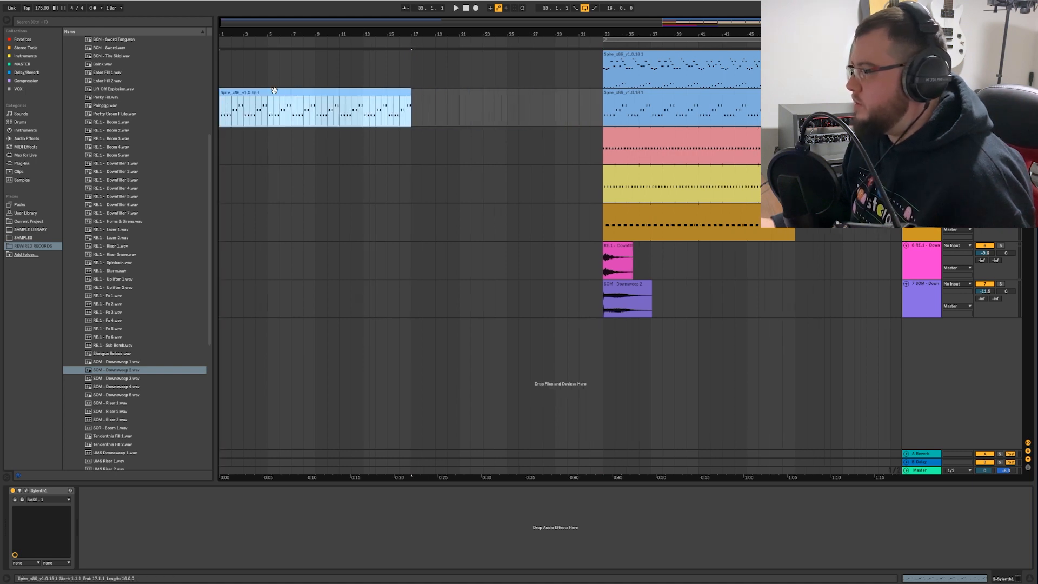
left_click_drag(274, 90, 472, 95)
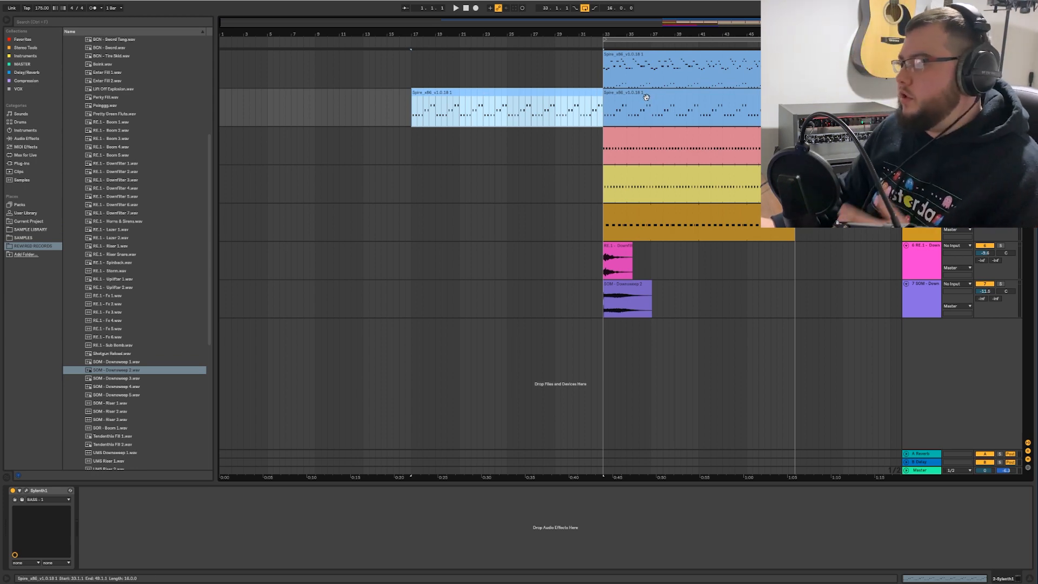
double_click(537, 92)
- Duplicate all the notes in the bar 17 bass clip and place the copies a sixteenth note before the originals
left_click(226, 435)
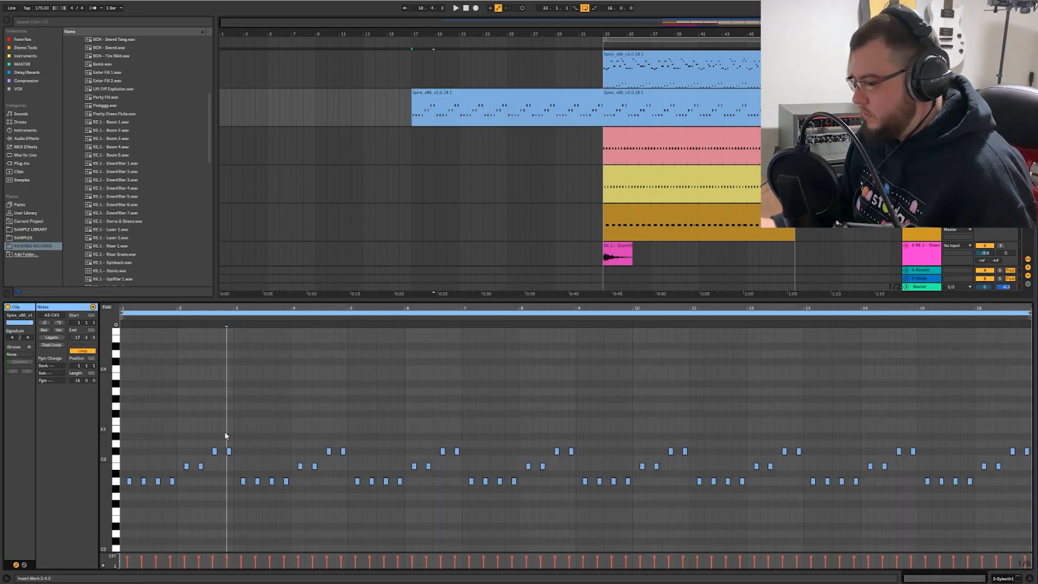
key("ctrl+a")
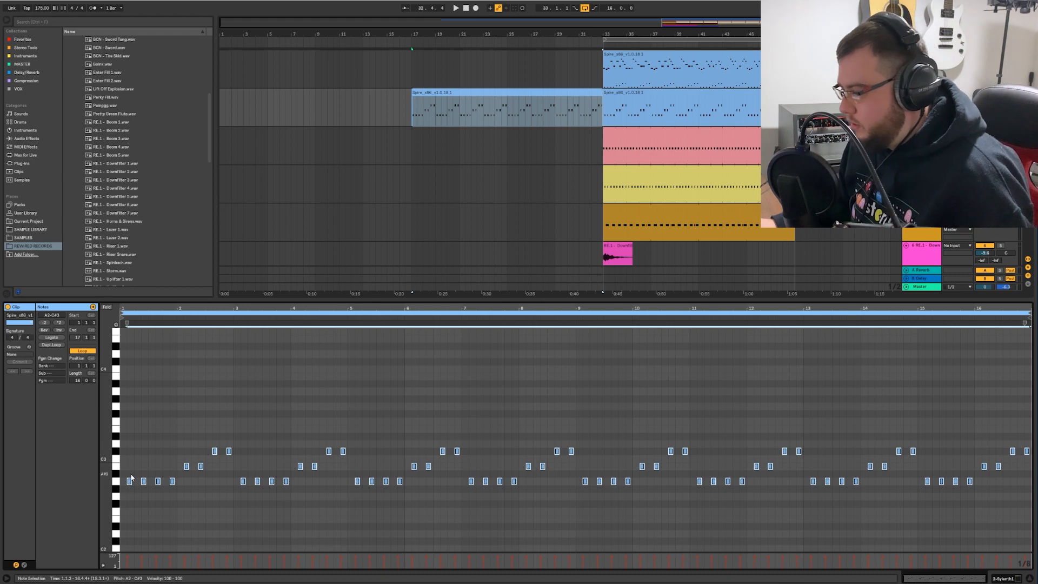
left_click_drag(142, 309, 142, 335)
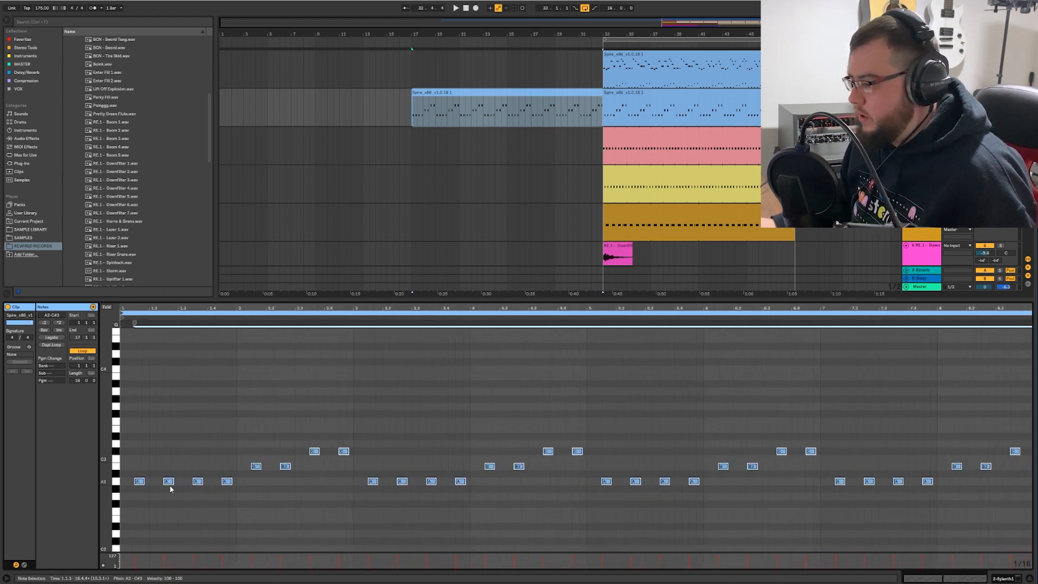
left_click_drag(145, 482, 129, 482)
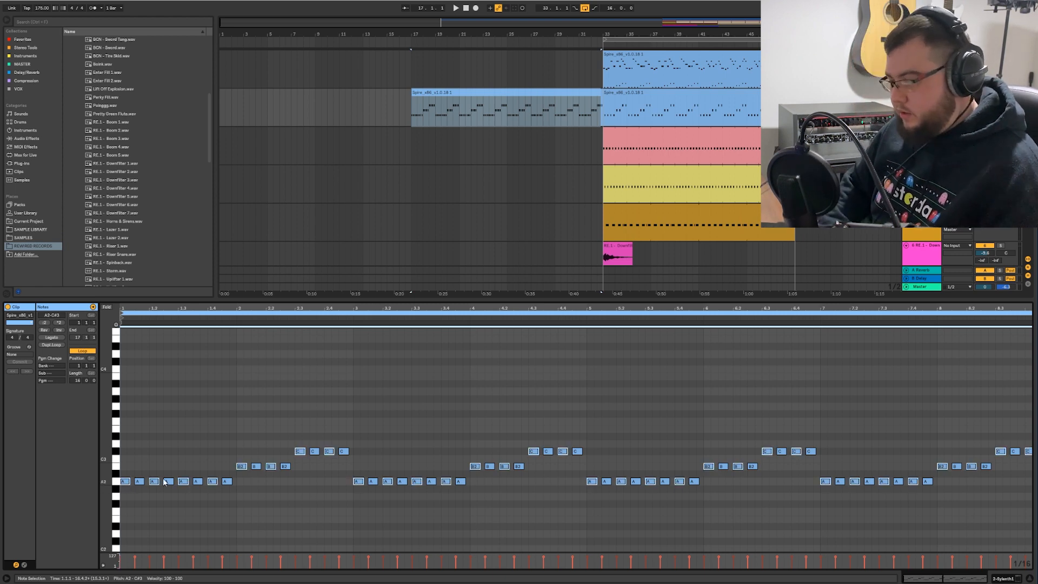
- Transpose the duplicated notes up an octave, listen, bring them down two octaves to A1–C#2 and close the note editor
key("shift+Up")
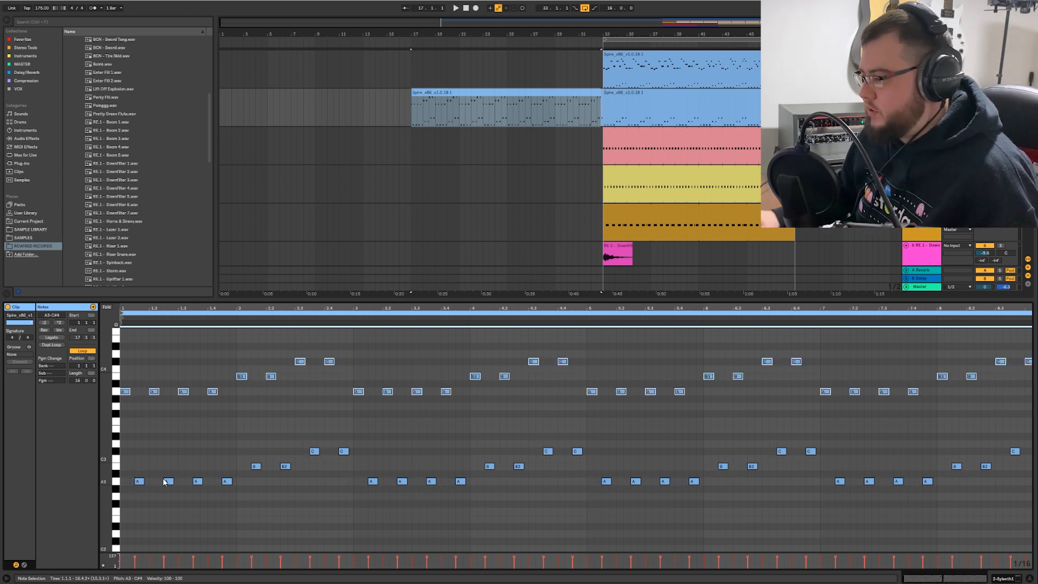
key("space")
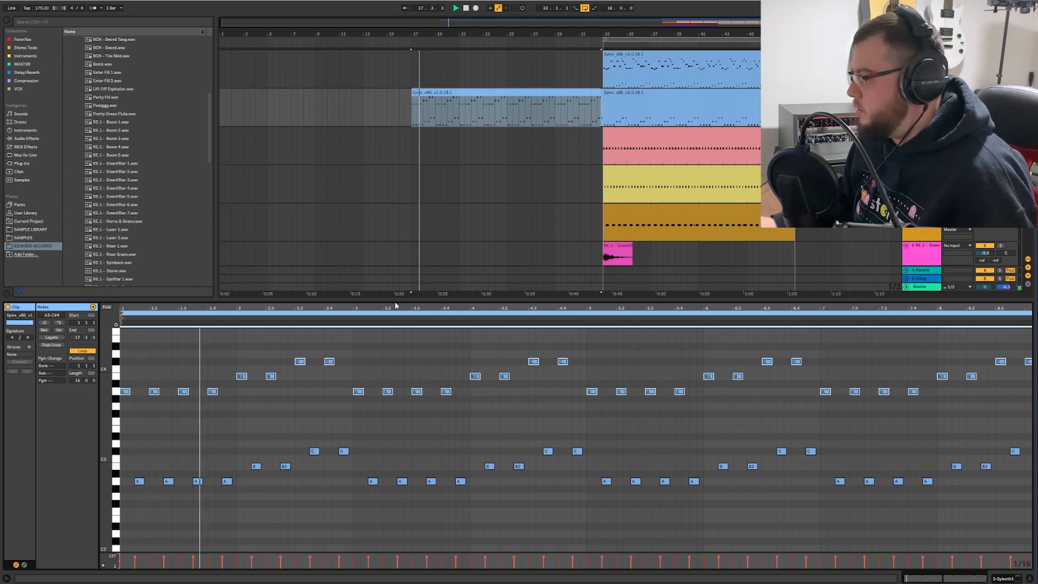
key("shift+Down")
key("shift+Down")
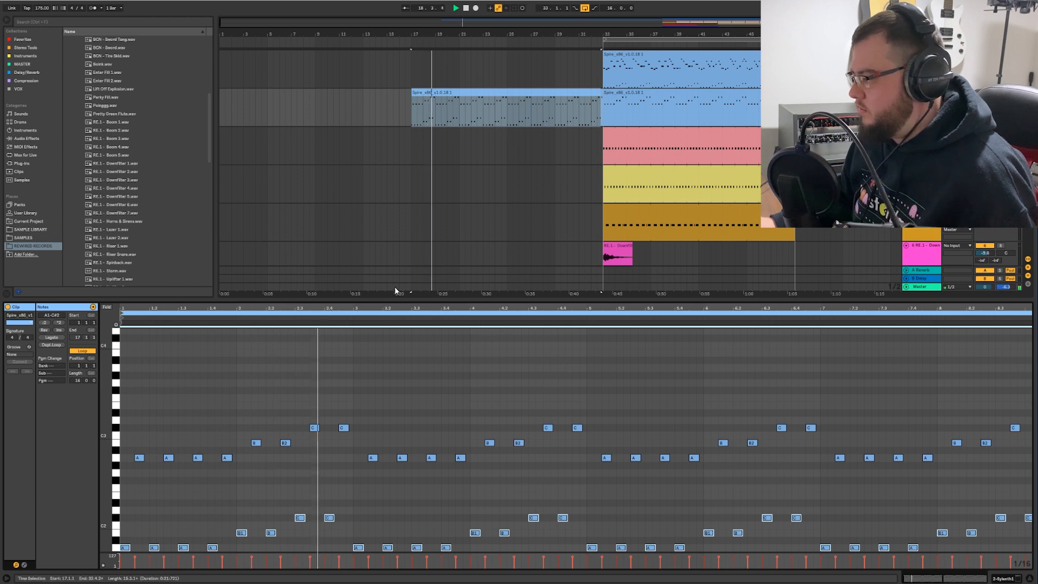
key("ctrl+alt+l")
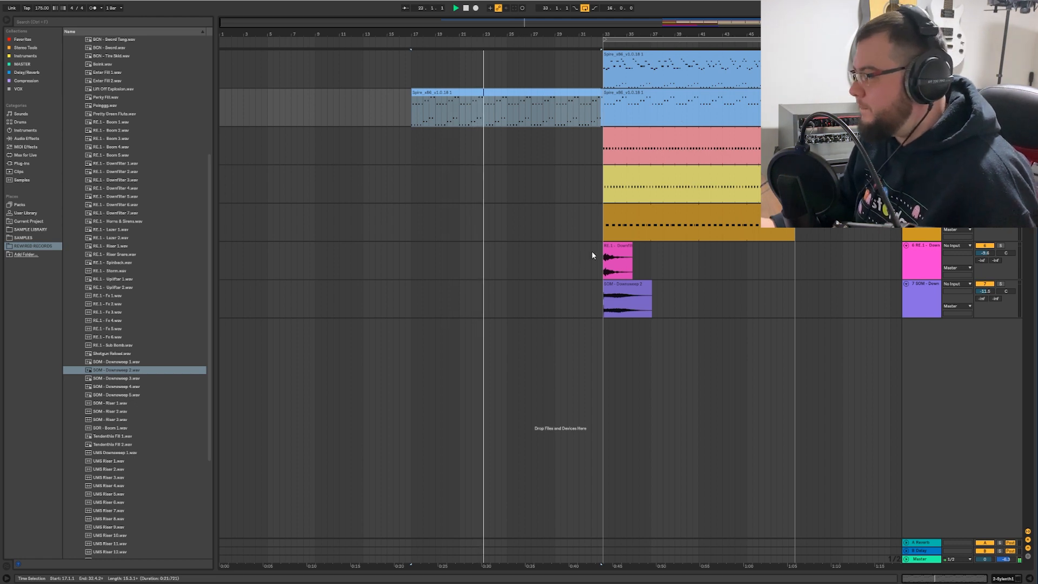
- Copy the Downlifter 3 and Downsweep 2 clips from bar 33 to bar 17 on their tracks and stop playback
left_click_drag(615, 265, 431, 269)
left_click_drag(631, 289, 439, 287)
key("space")
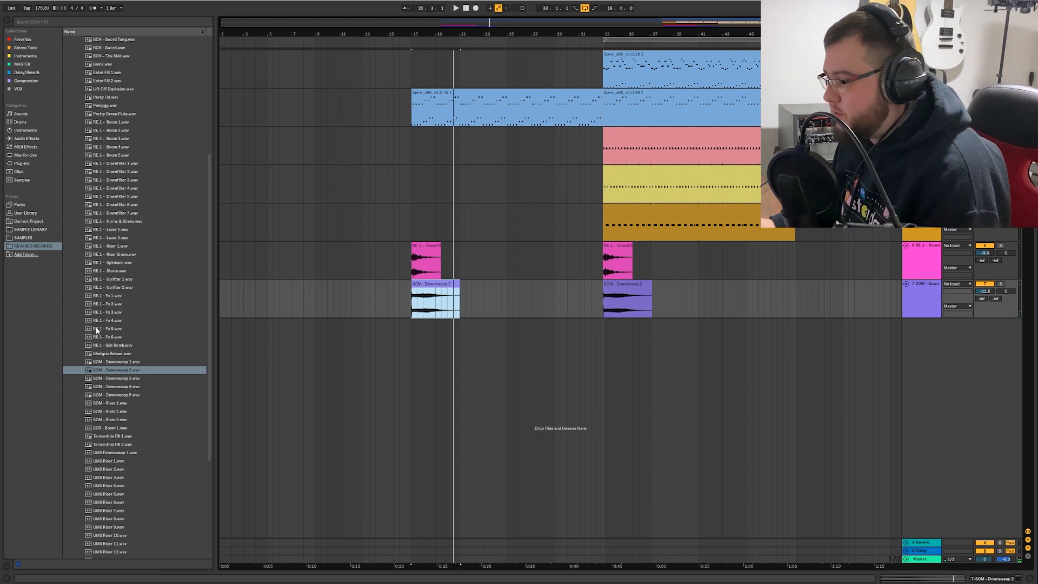
- Audition riser samples and place RE.1 - Riser Snare and UMS Riser 11 on new audio tracks, each starting at bar 29
left_click(122, 254)
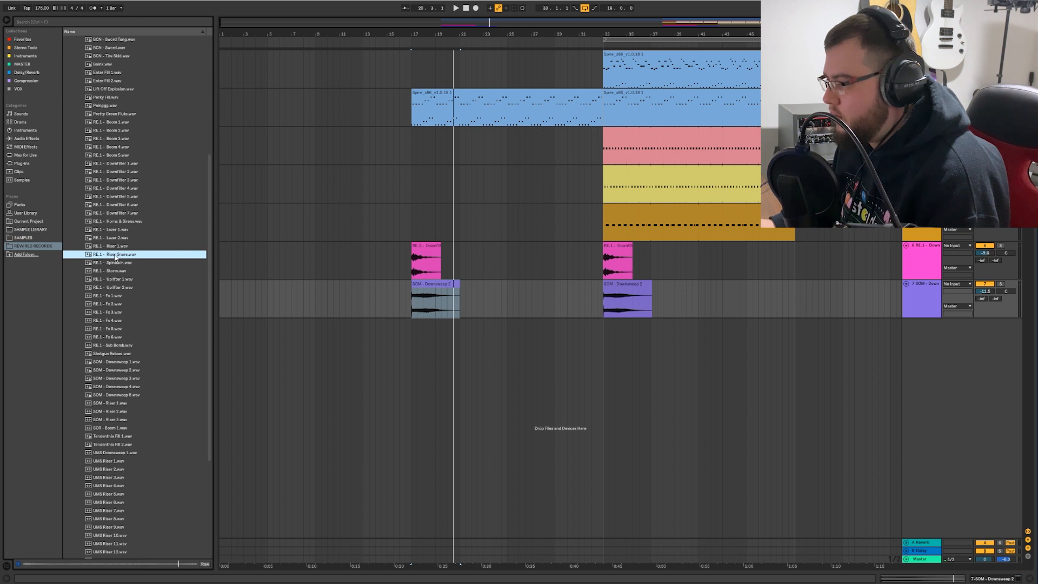
mouse_move(115, 257)
left_mouse_down()
mouse_move(313, 248)
mouse_move(486, 323)
mouse_move(555, 330)
left_mouse_up()
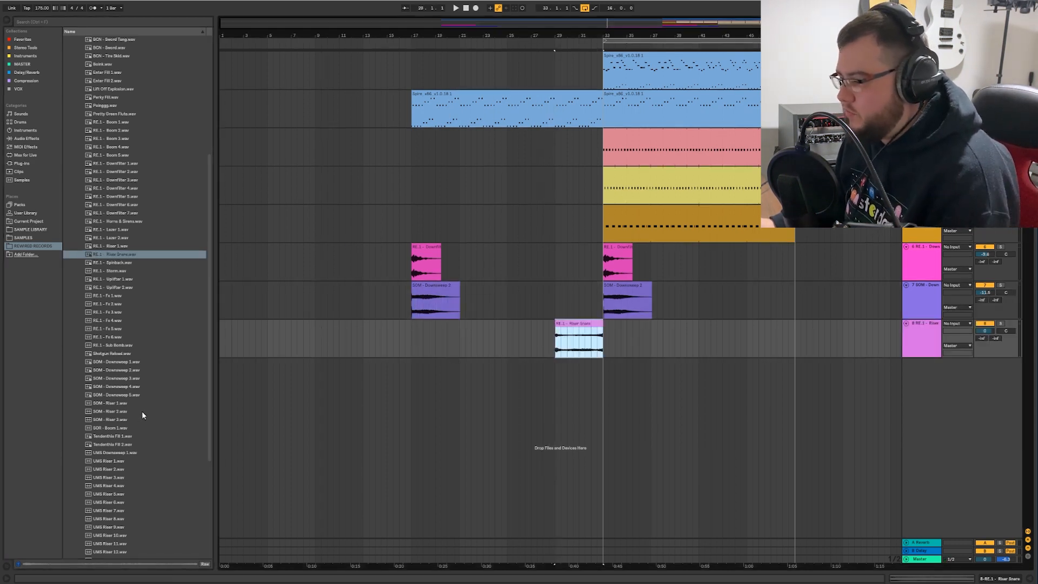
scroll(85, 412, "down", 2)
left_click(122, 370)
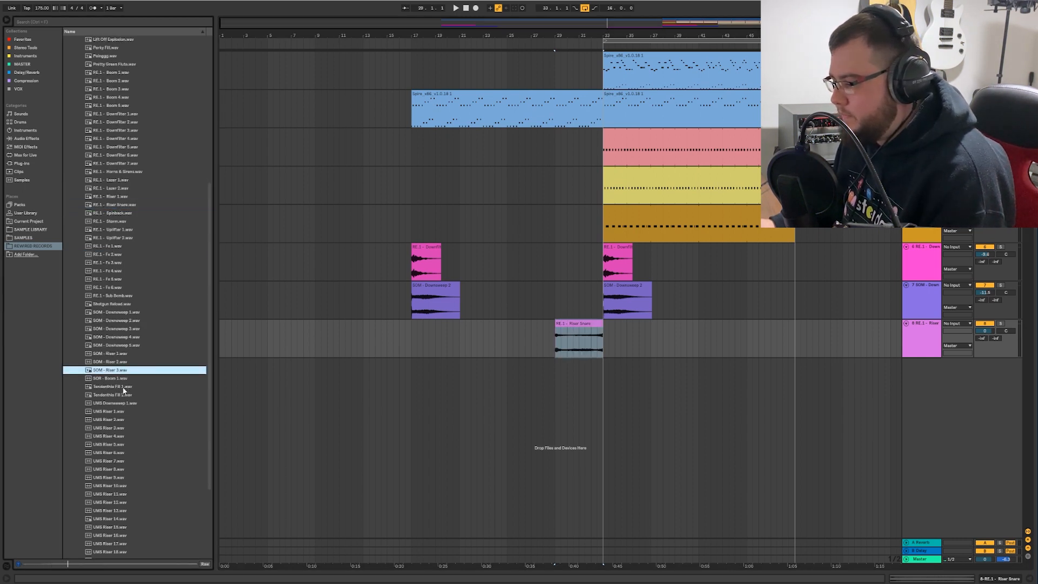
left_click(114, 413)
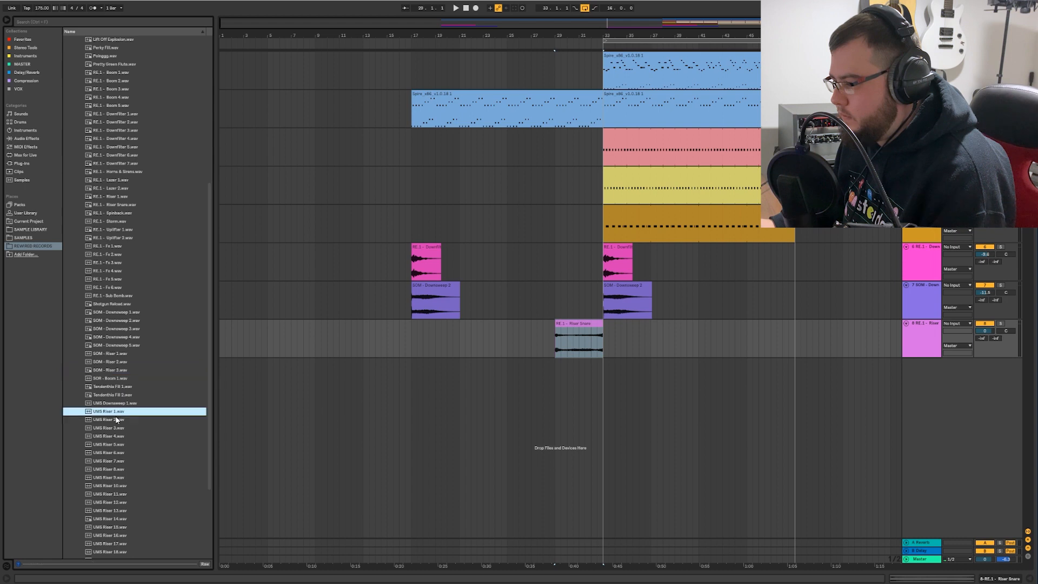
key("Down")
scroll(117, 420, "down", 2)
key("Down")
key("Down")
left_click(114, 437)
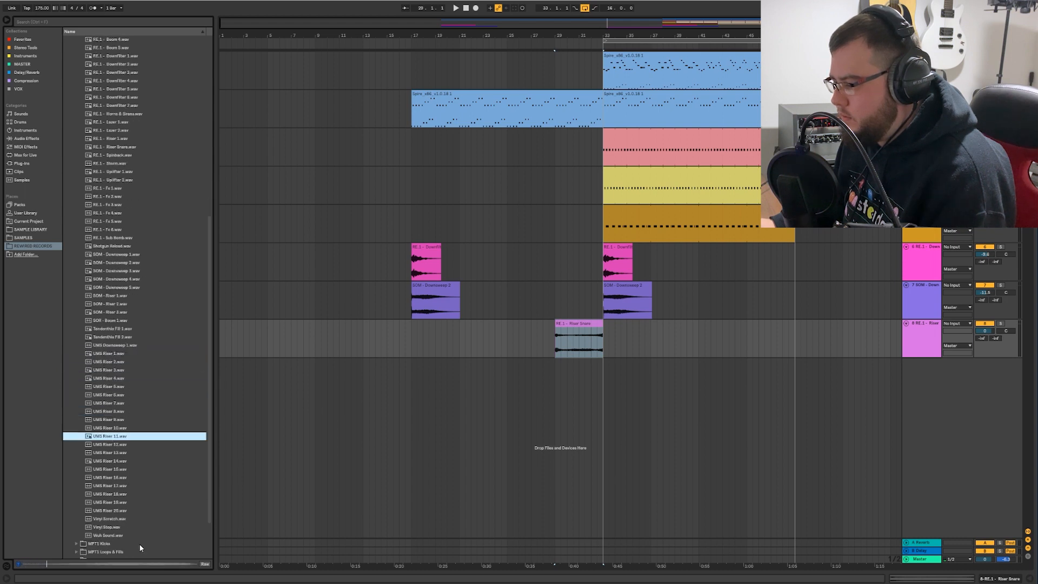
scroll(110, 455, "down", 2)
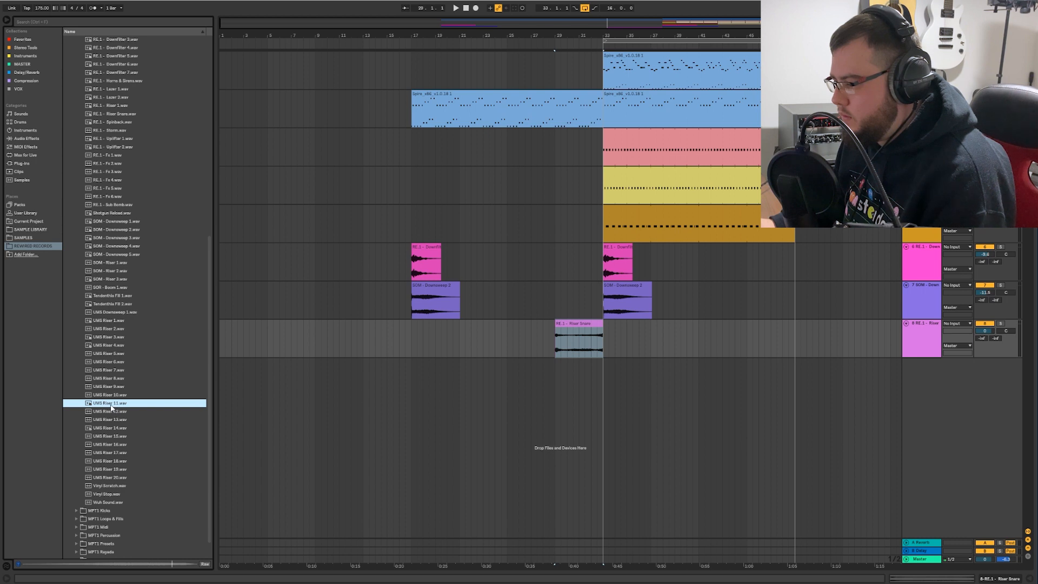
left_click_drag(111, 406, 566, 373)
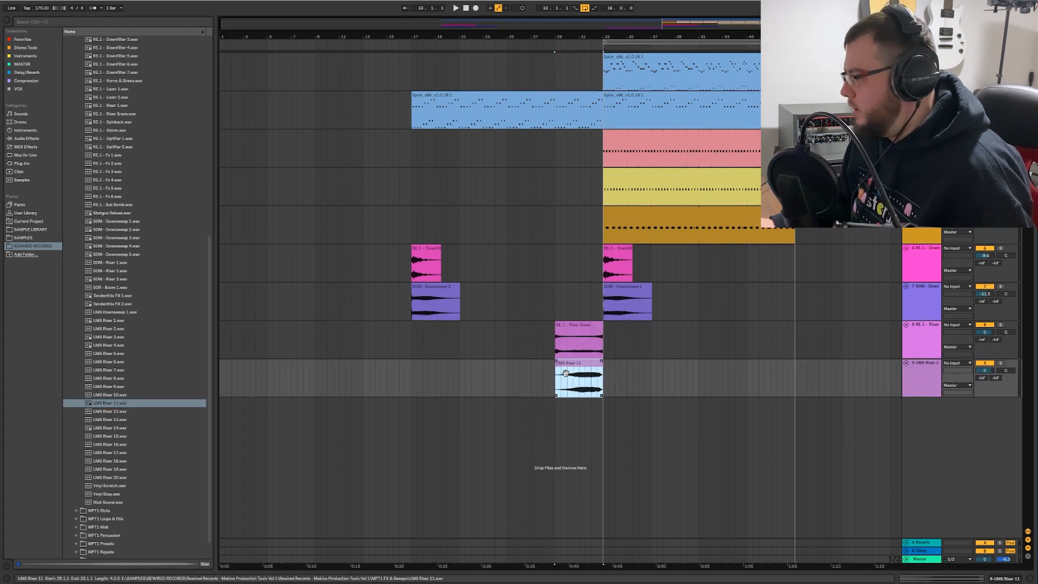
- Play the arrangement from bar 17 and from bar 29, and lower the UMS Riser 11 track's volume to -4.8 dB
left_click(413, 388)
key("space")
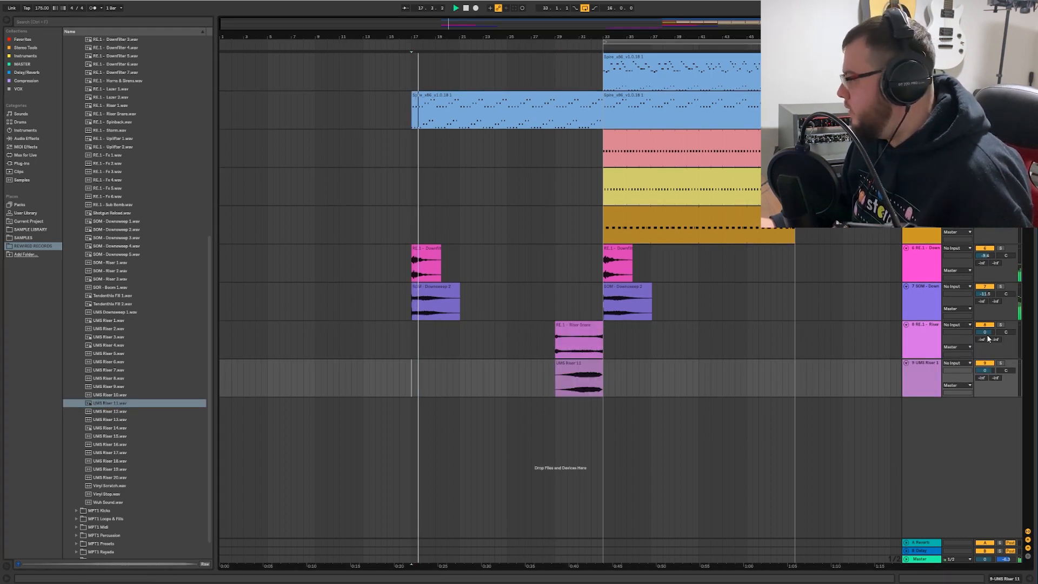
left_click(571, 325)
key("space")
key("space")
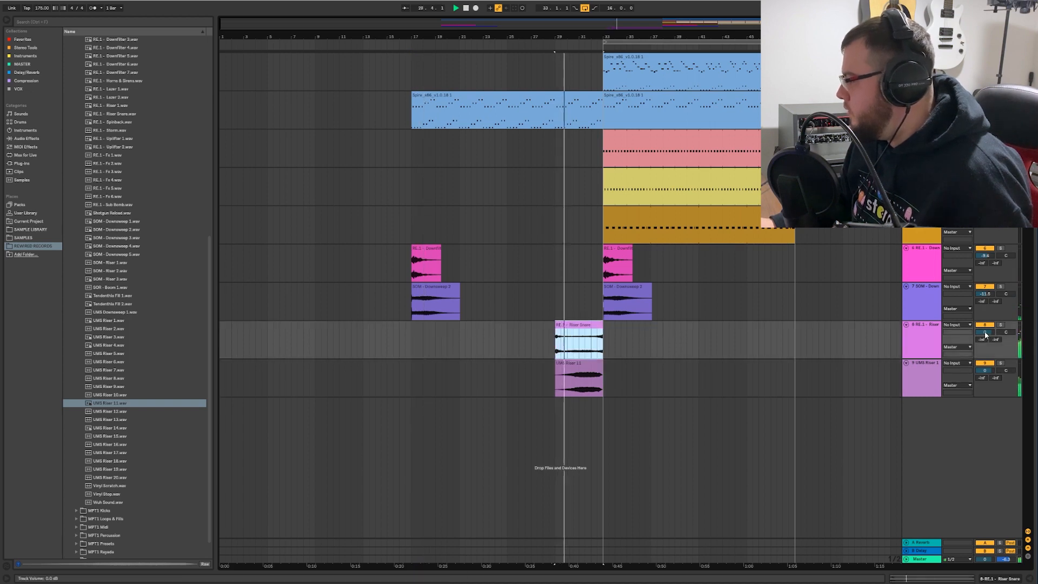
left_click_drag(981, 371, 980, 379)
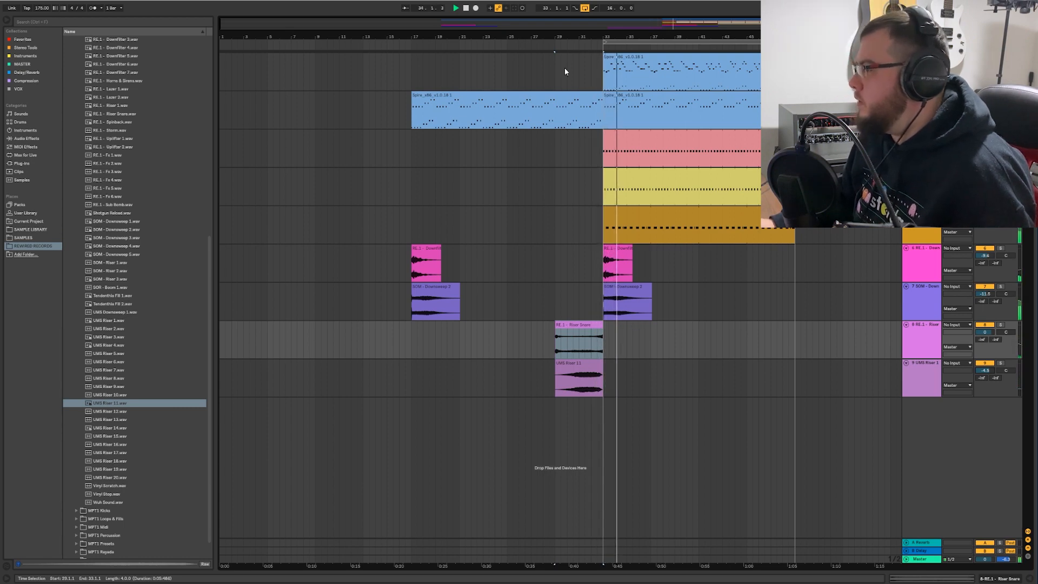
- Copy the lead melody clip from bar 33 to bar 17 on its track and shorten the copy to 15 bars, ending at bar 32
left_click_drag(562, 38, 501, 60)
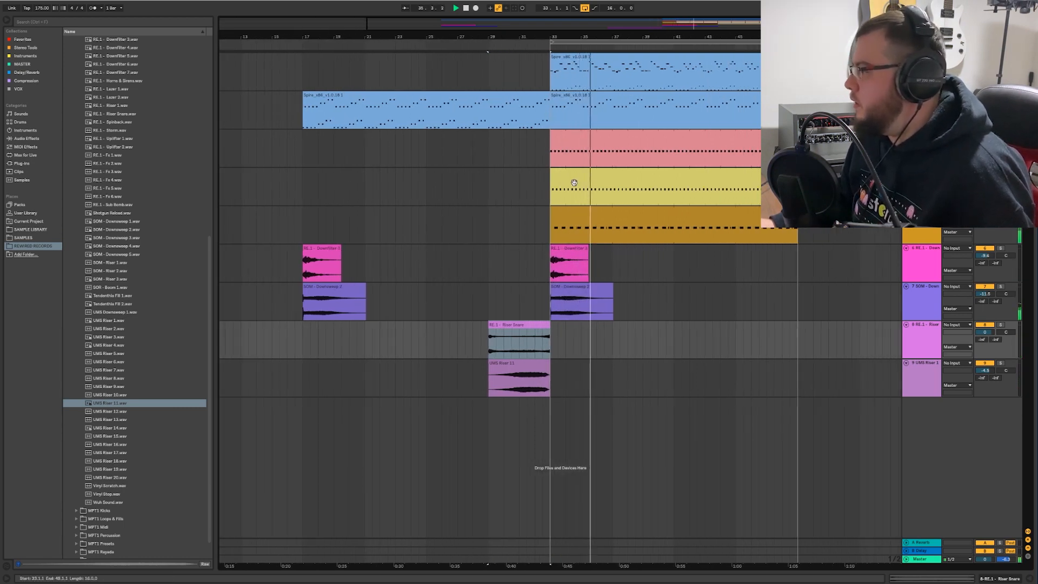
left_click(738, 58)
key("space")
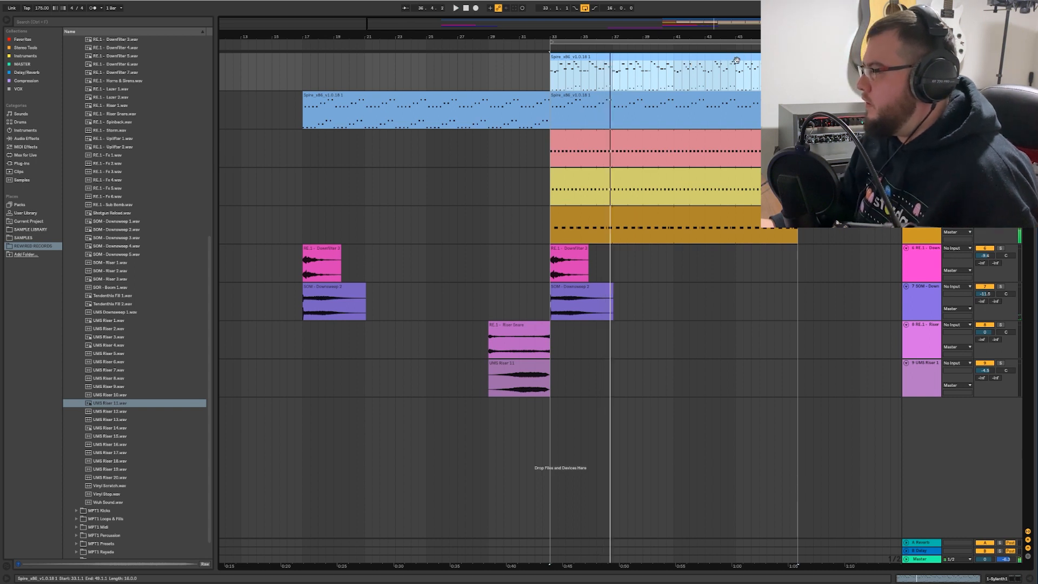
left_click_drag(737, 58, 486, 75)
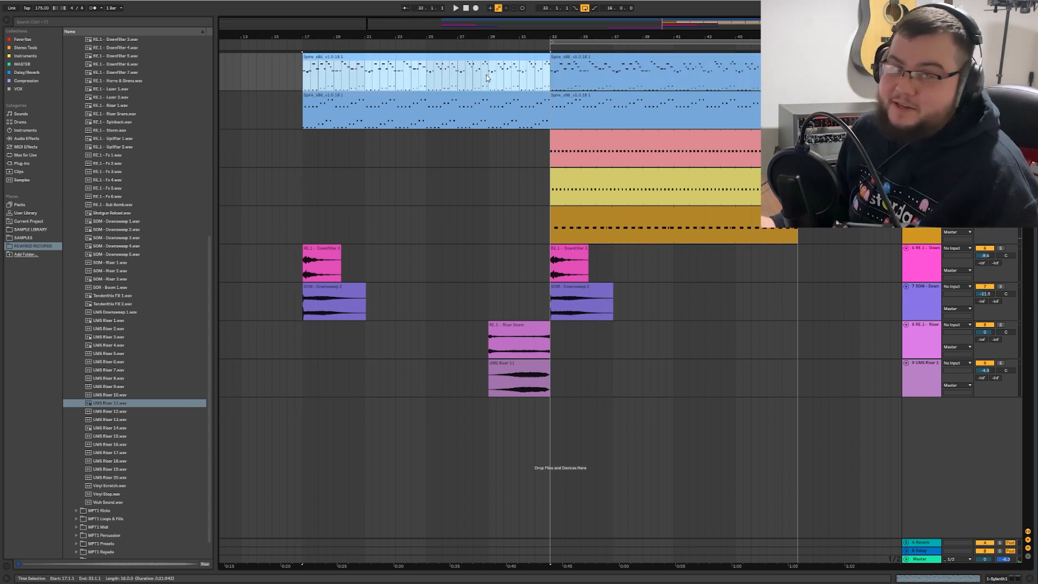
left_click_drag(506, 38, 544, 56)
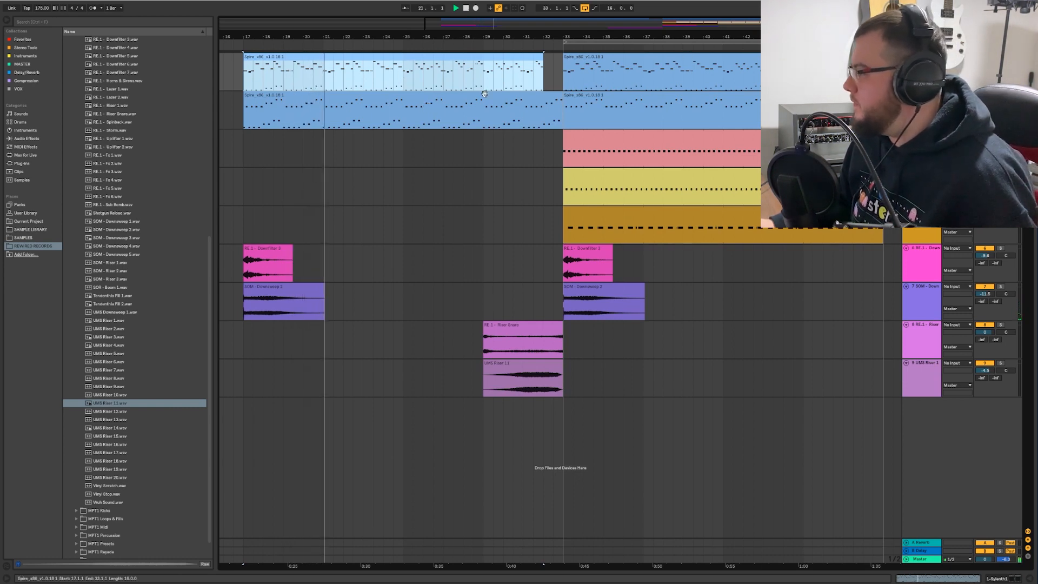
left_click_drag(553, 37, 587, 43)
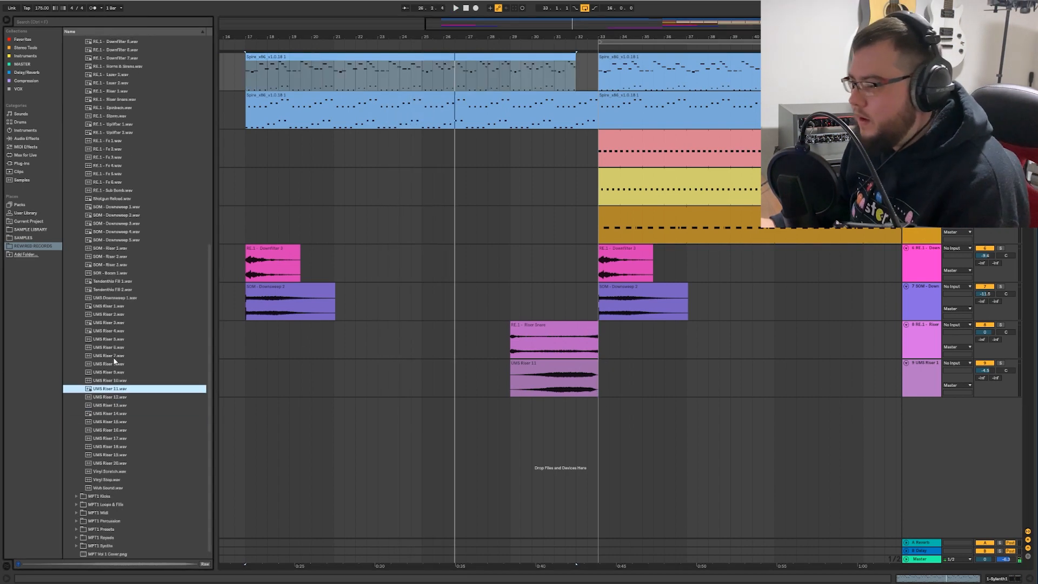
- Collapse the MPT1 FX & Sweeps sample folder and expand the MPT1 Loops & Fills folder
scroll(113, 357, "up", 5)
scroll(115, 338, "up", 3)
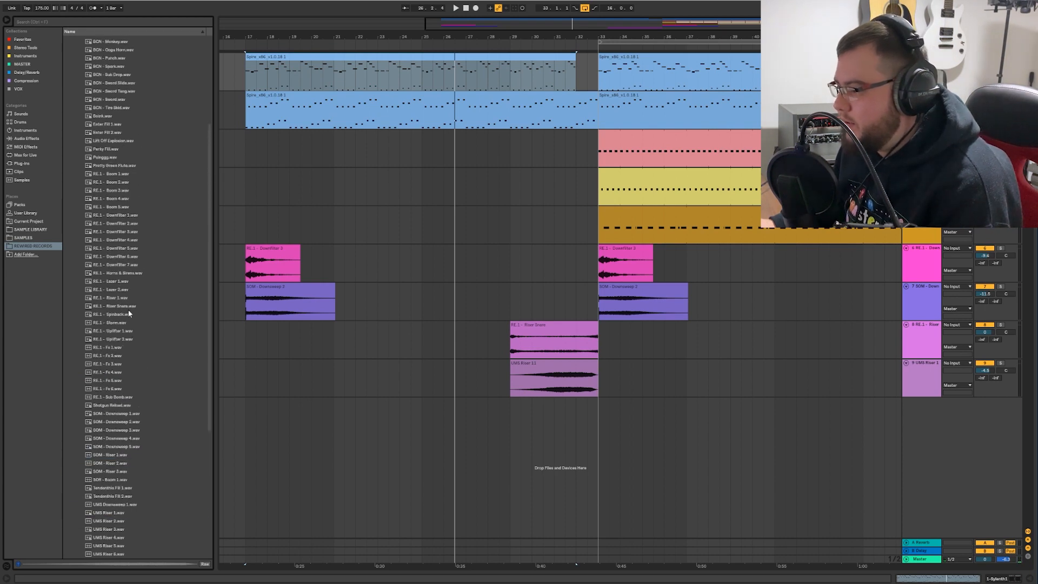
scroll(128, 326, "up", 6)
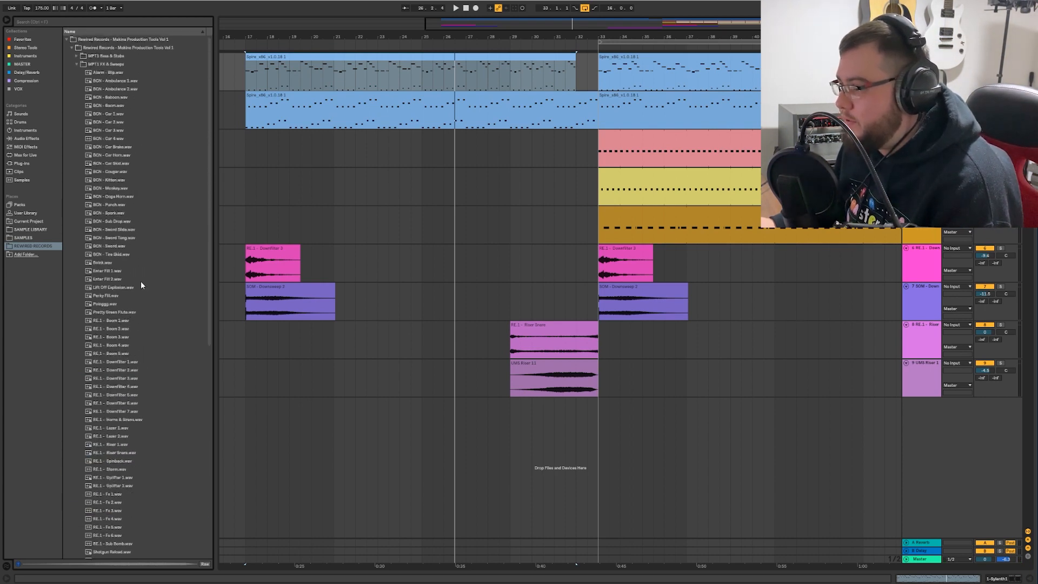
left_click(78, 65)
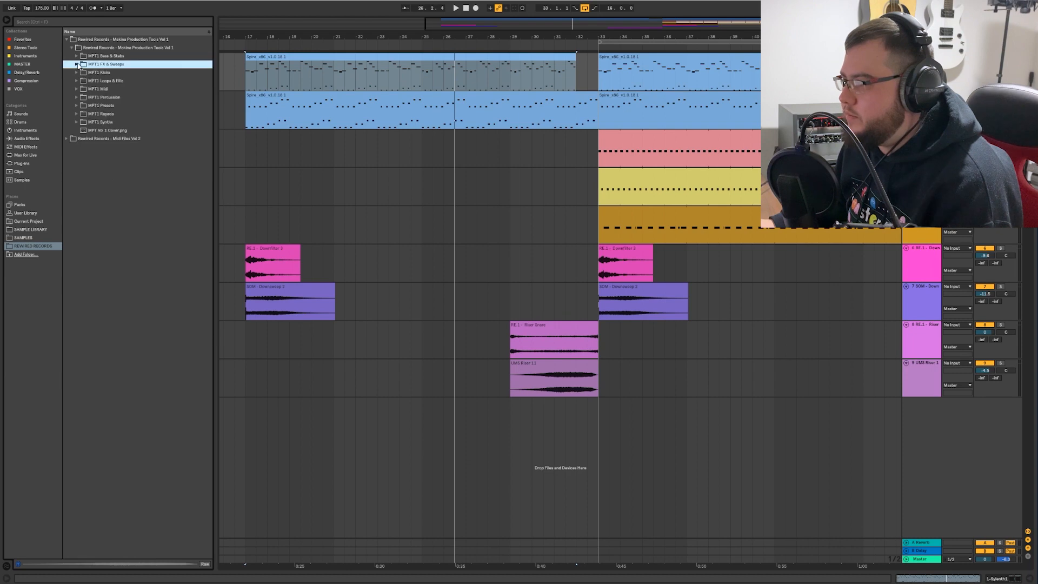
key("Down")
key("Down")
key("Right")
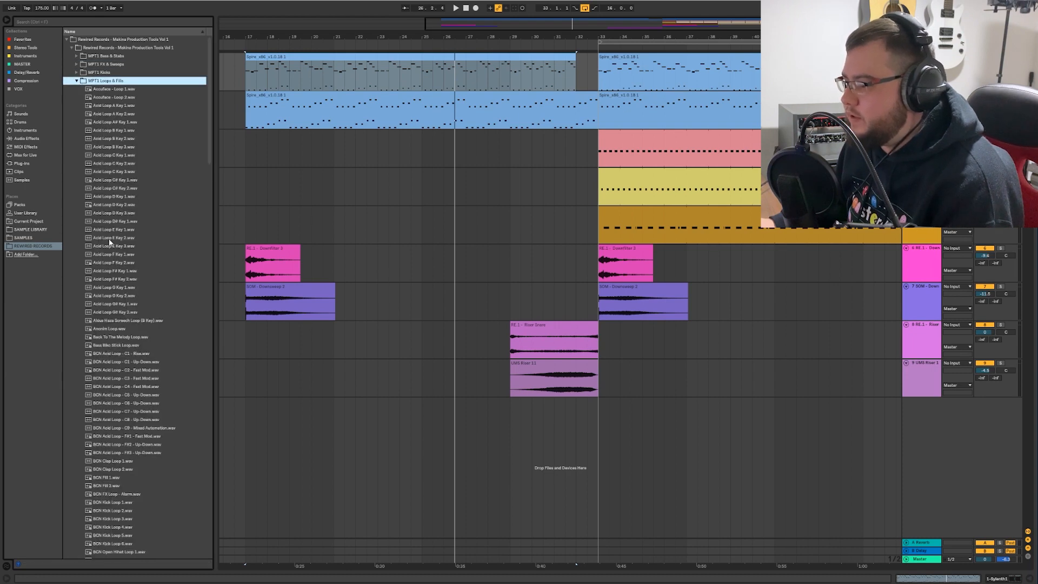
- Browse the MPT1 Loops & Fills samples, auditioning a few loops and RE.1 fills for the build-up
scroll(133, 245, "down", 15)
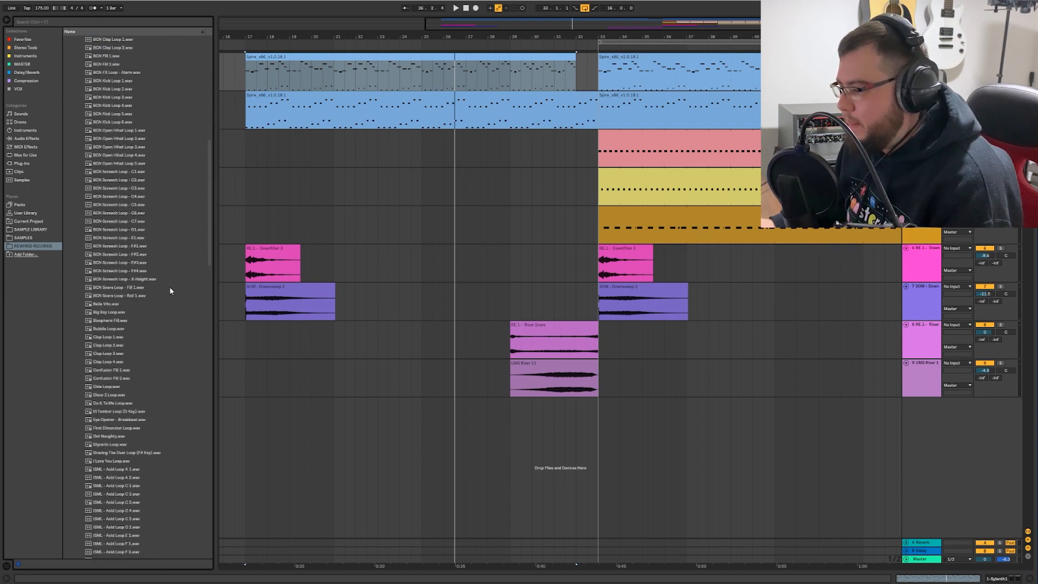
scroll(161, 300, "down", 7)
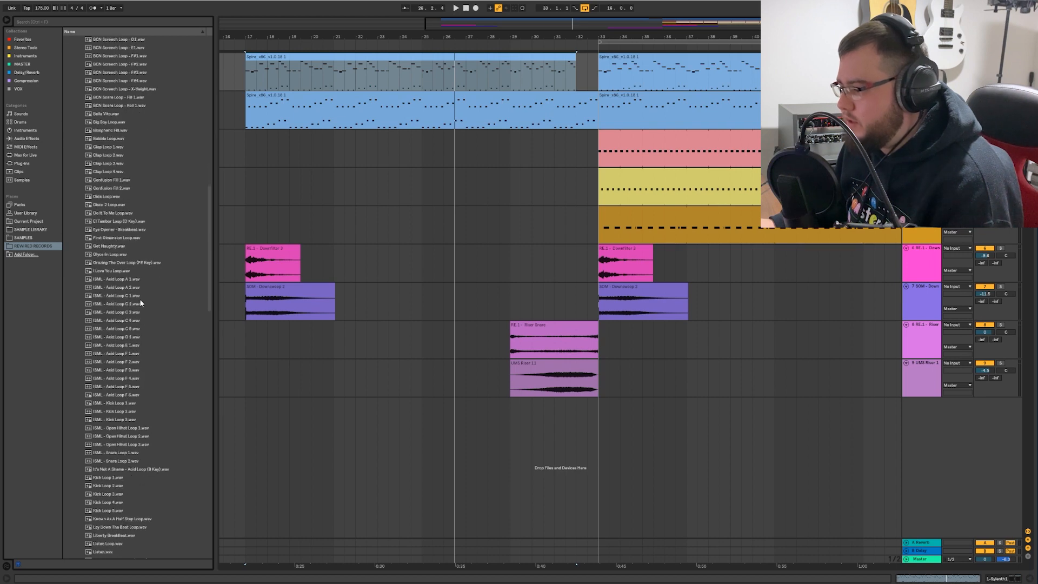
scroll(139, 299, "down", 12)
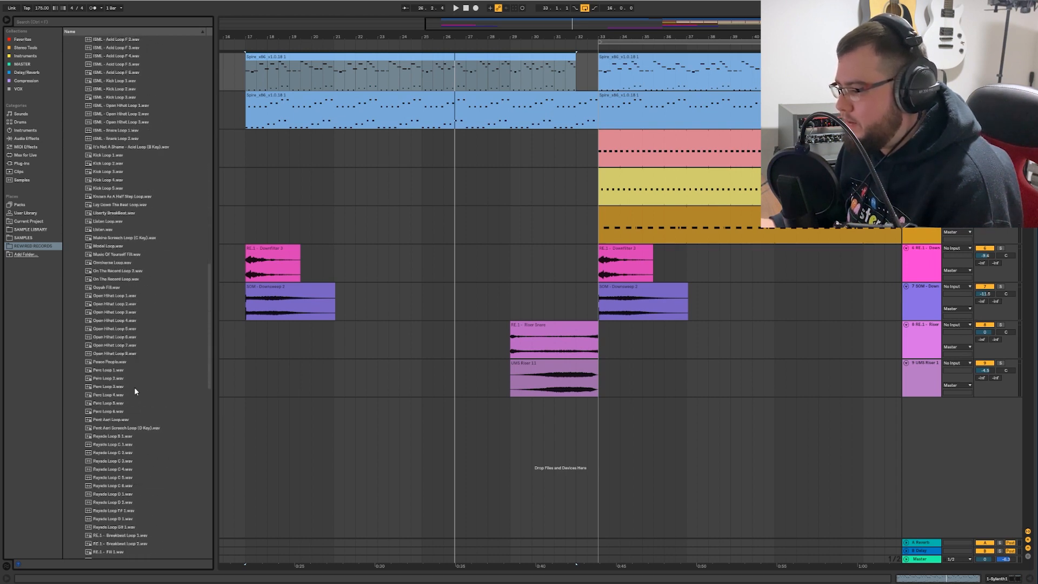
scroll(134, 391, "down", 1)
left_click(129, 438)
key("Down")
key("Down")
scroll(139, 403, "down", 6)
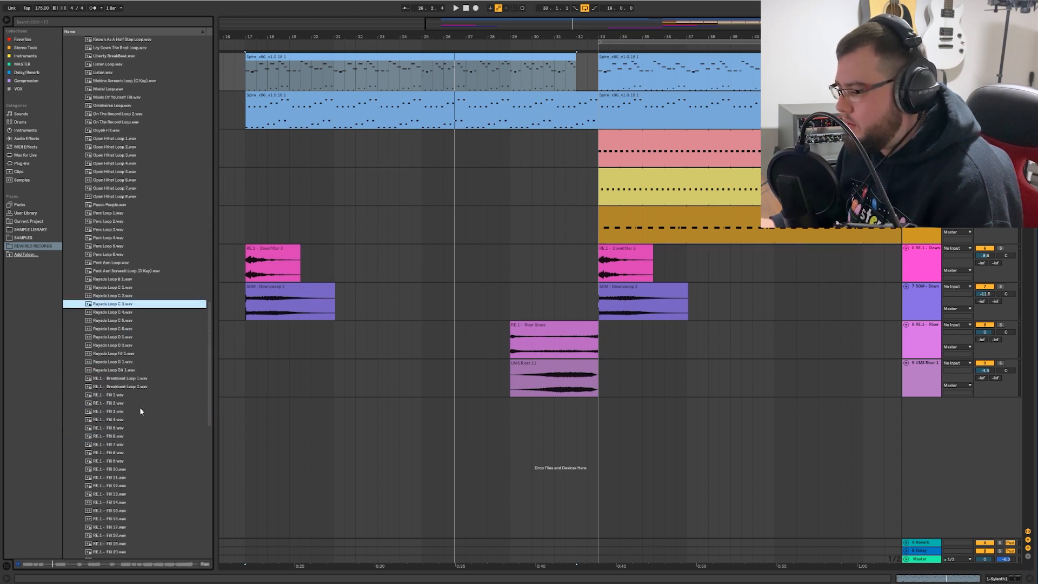
left_click(141, 444)
scroll(141, 406, "down", 3)
left_click(145, 370)
scroll(141, 390, "down", 8)
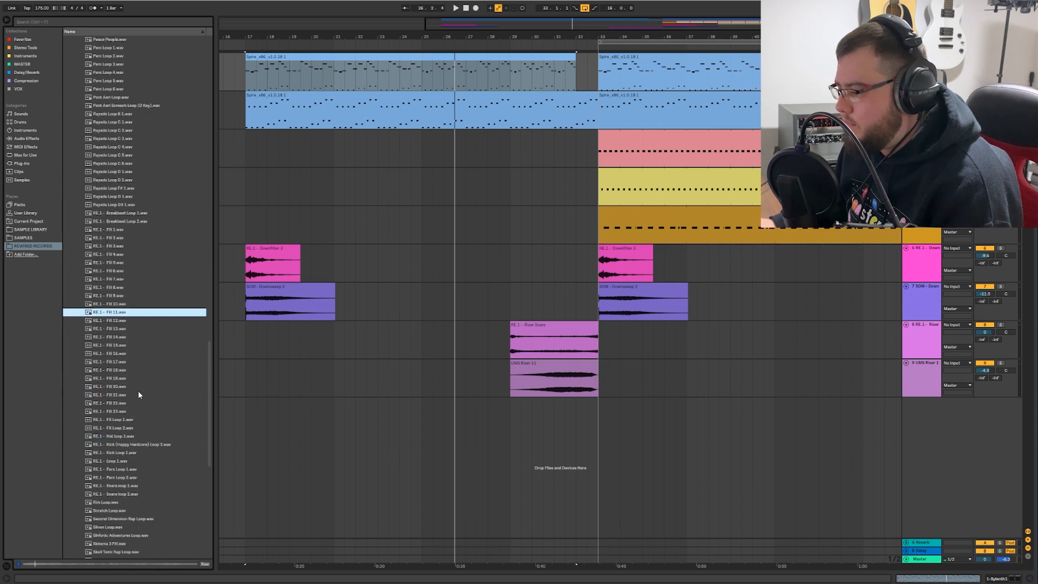
- Place Snare Loop 2 on a new audio track at bar 25 and lower its volume to -6.5 dB during playback
left_click(127, 421)
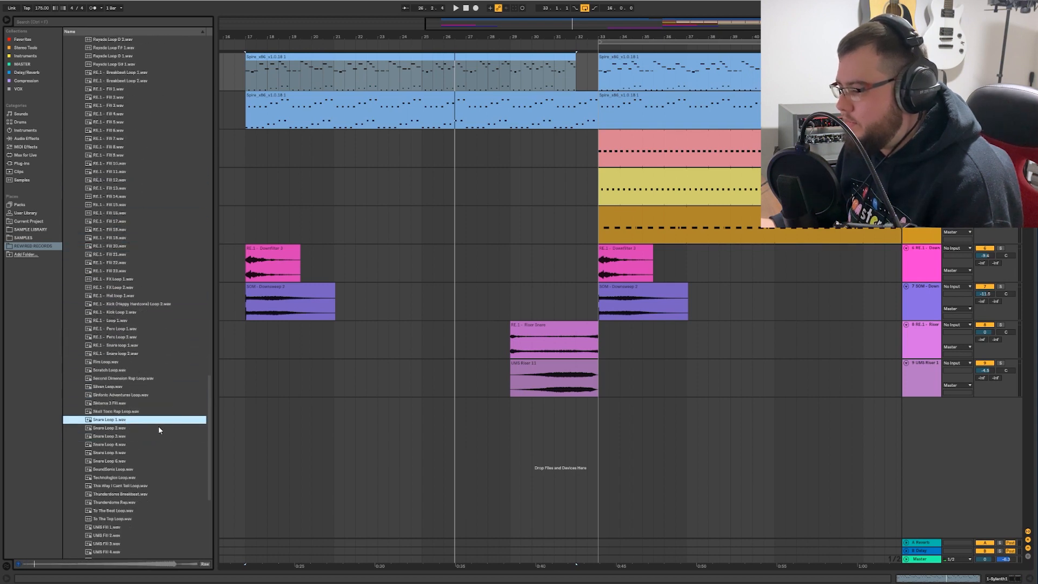
left_click(152, 426)
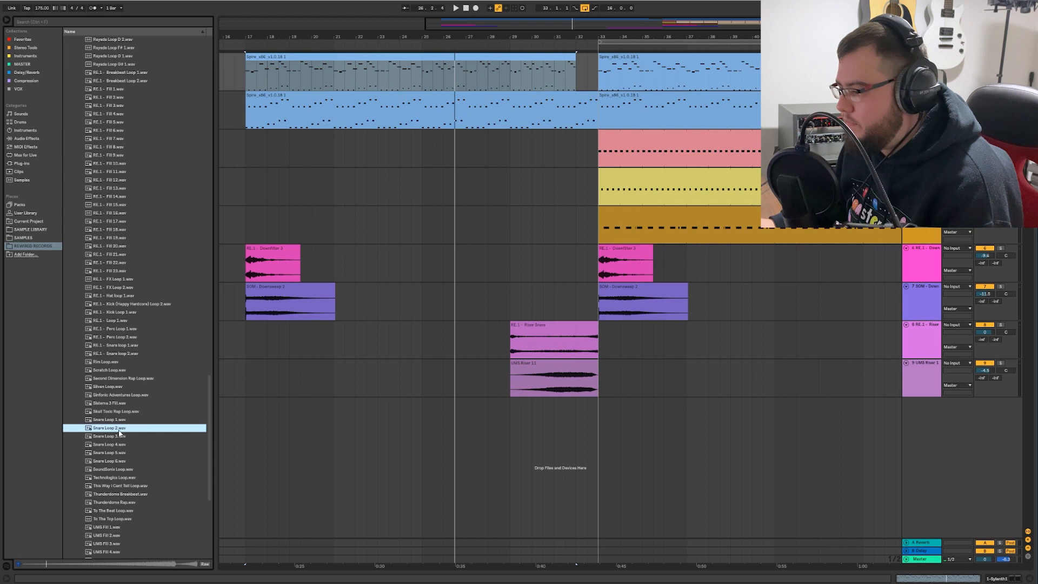
left_click_drag(116, 431, 422, 431)
key("space")
left_click_drag(985, 410, 985, 415)
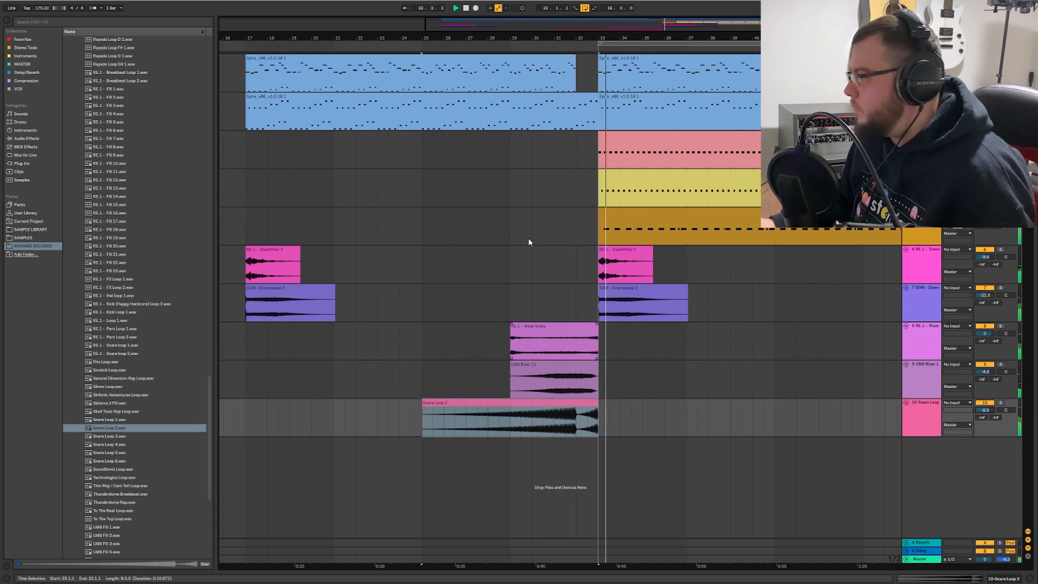
left_click_drag(587, 38, 497, 38)
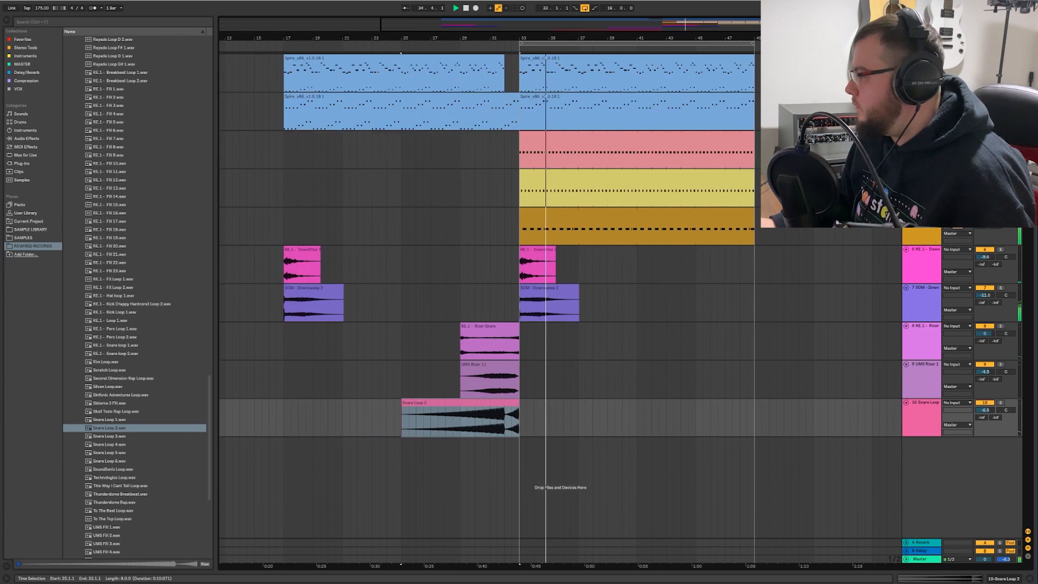
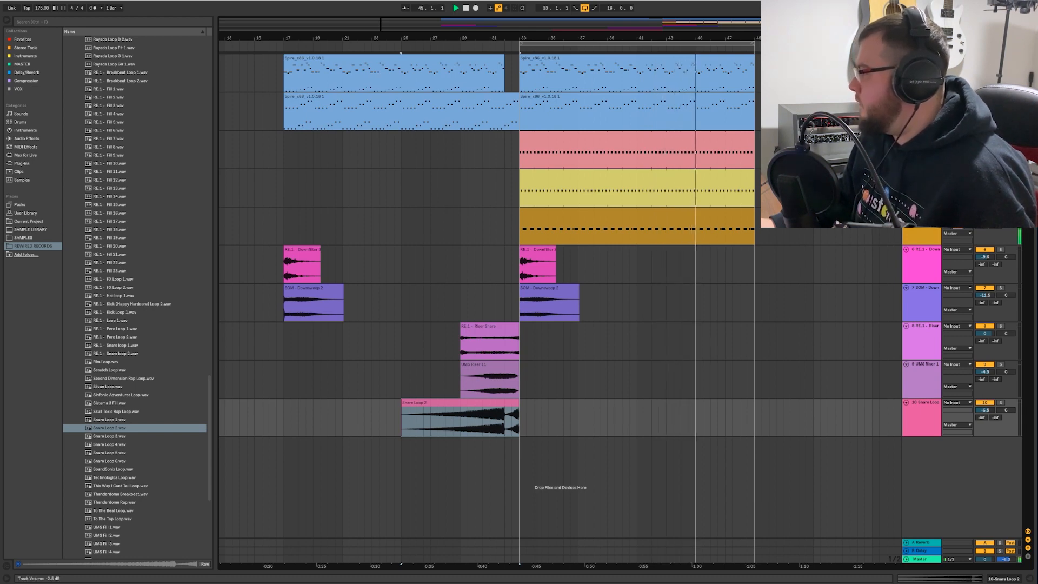
- Play from bar 17, audition RE.1 - Fill 8, and place it on a new audio track at bar 31 with a short fade-in
left_click(288, 145)
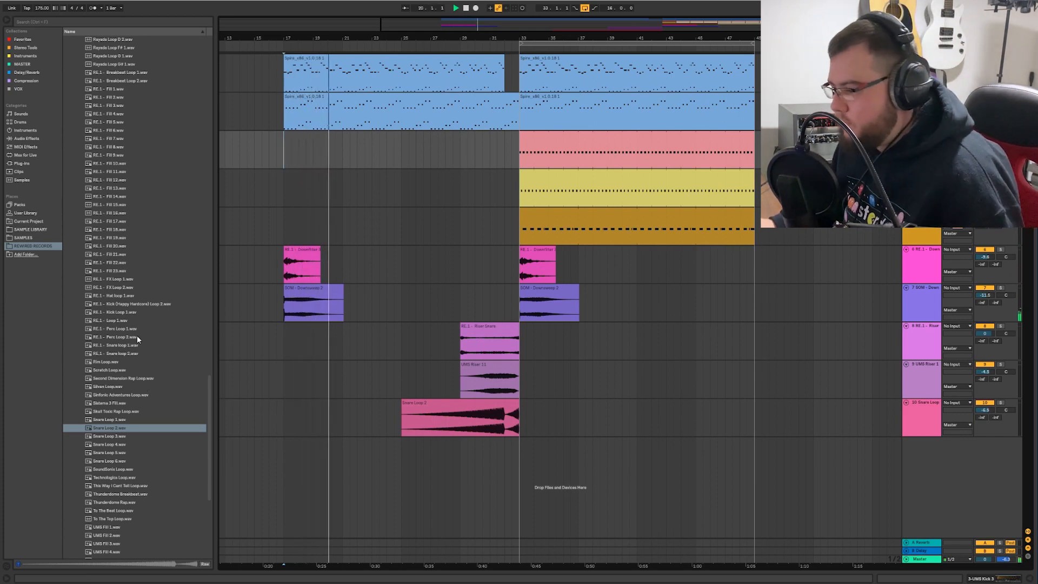
scroll(137, 335, "up", 10)
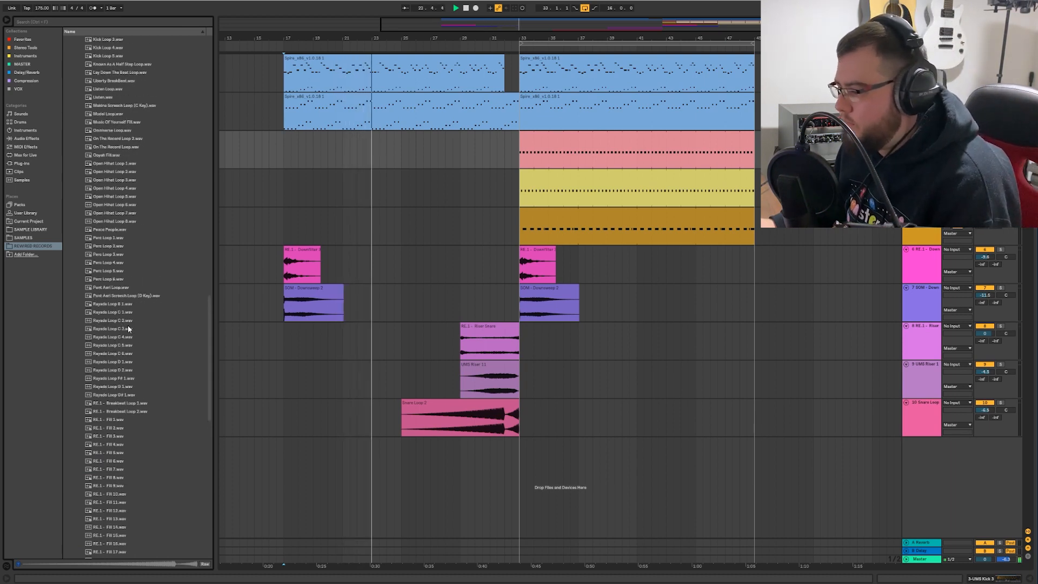
scroll(127, 326, "down", 4)
left_click(122, 353)
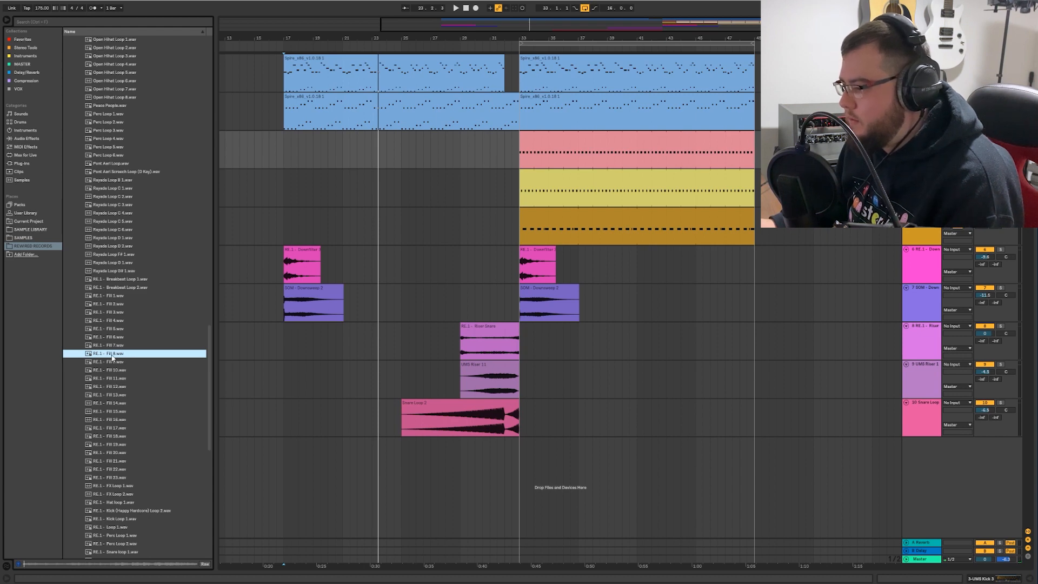
left_click_drag(113, 356, 491, 452)
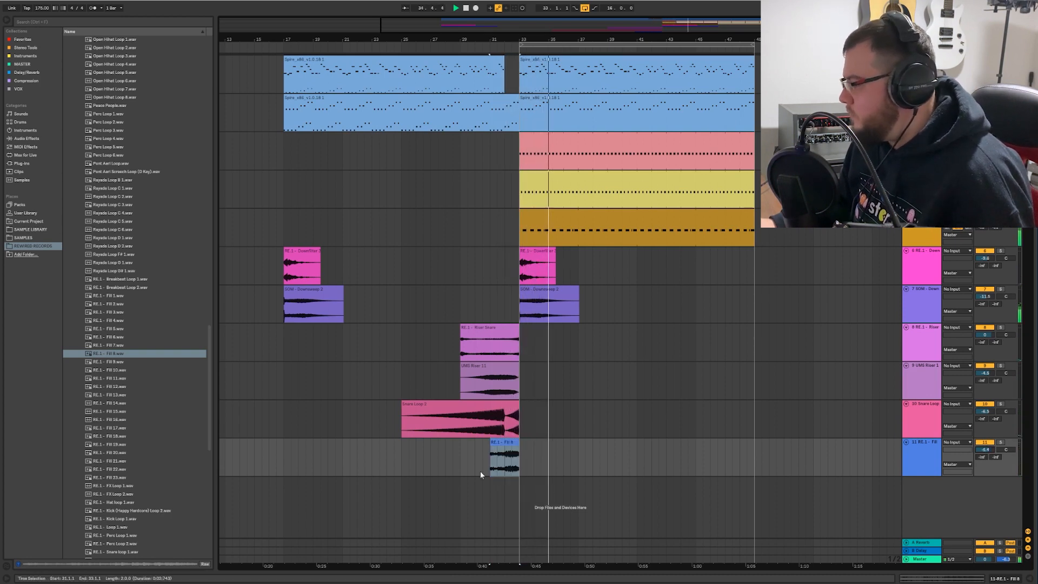
left_click(493, 446)
left_click(492, 442)
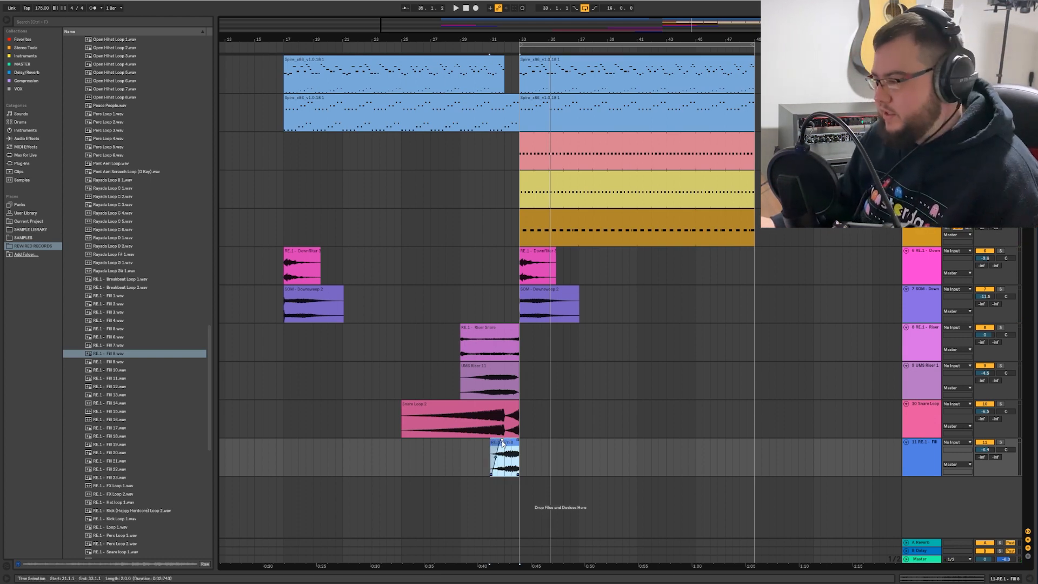
- Play the arrangement from bar 31 and from bar 17, and set the RE.1 - Fill 8 track's volume to -4.8 dB
left_click_drag(515, 36, 513, 59)
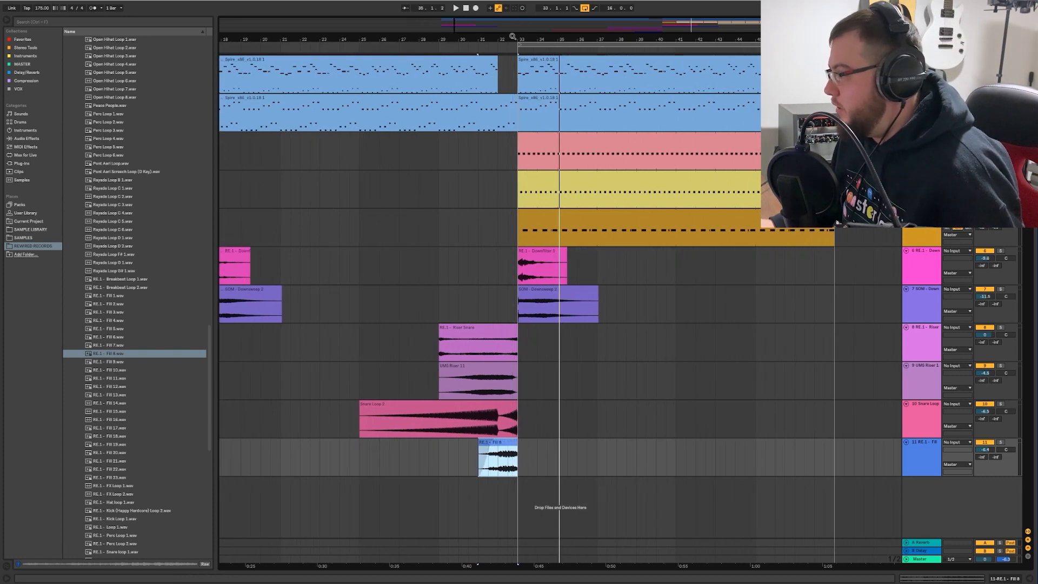
left_click(478, 159)
key("space")
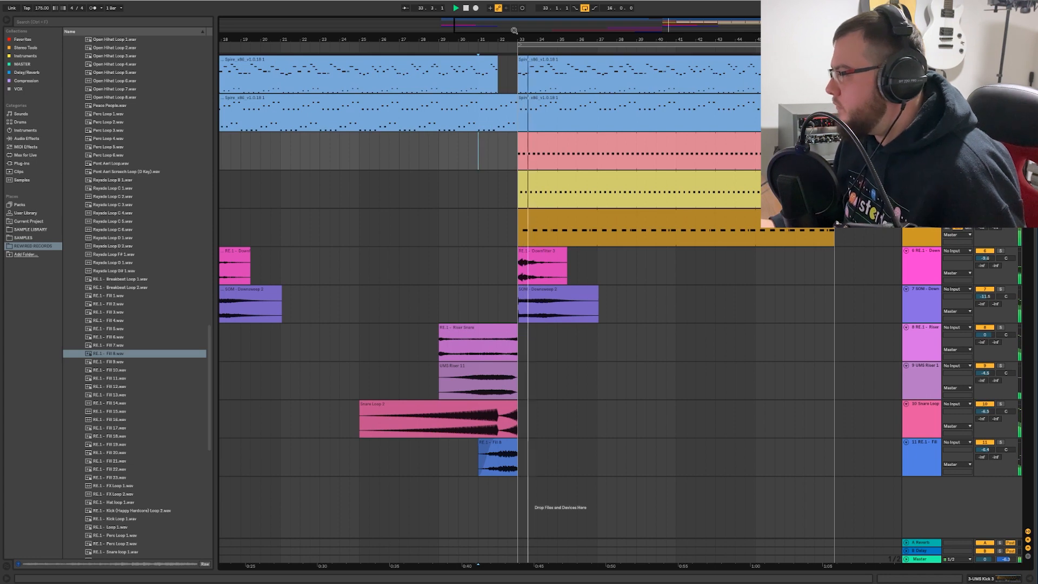
left_click_drag(517, 38, 594, 17)
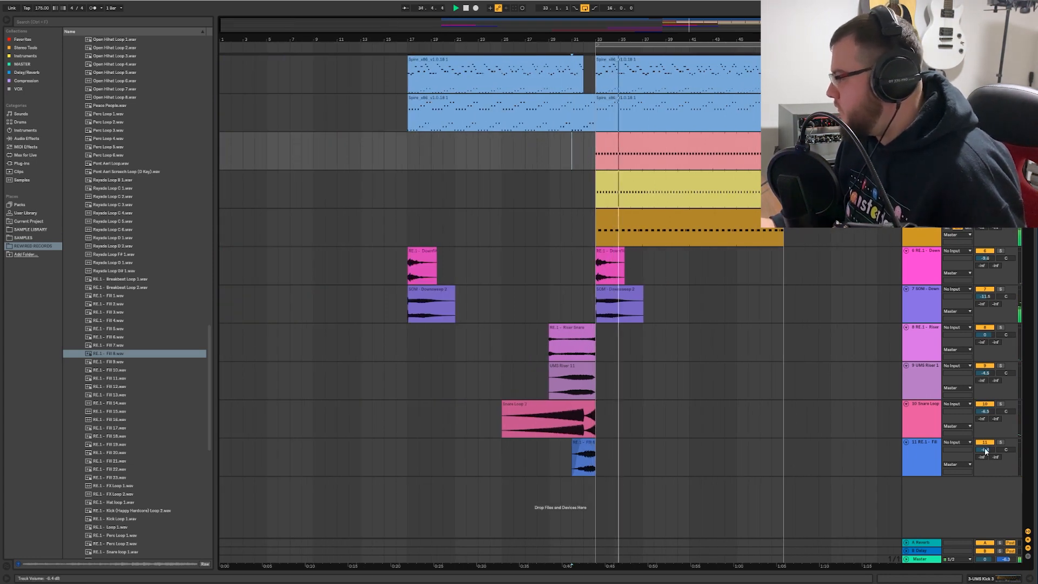
left_click_drag(593, 40, 591, 40)
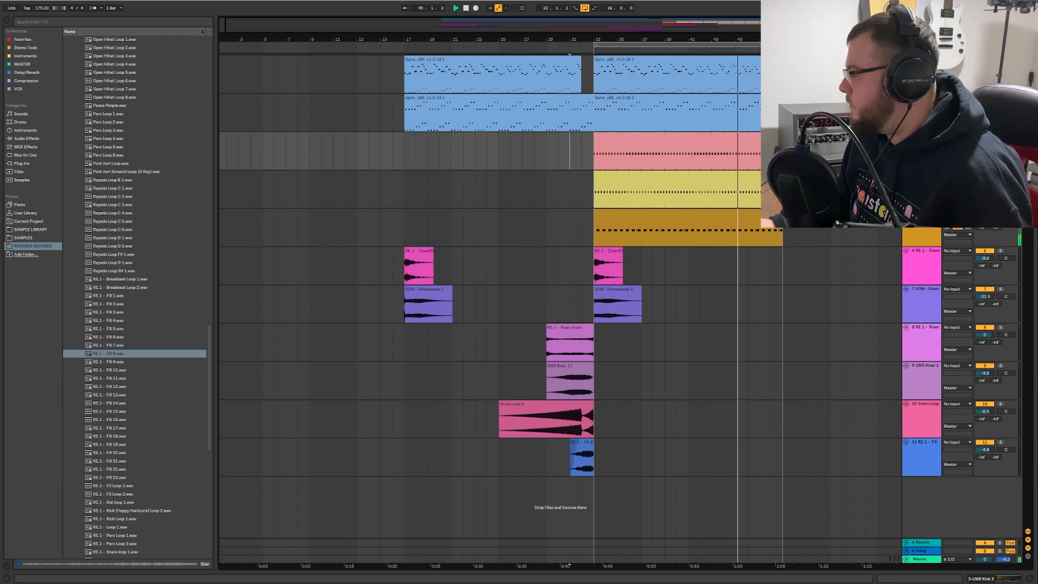
left_click_drag(667, 37, 667, 27)
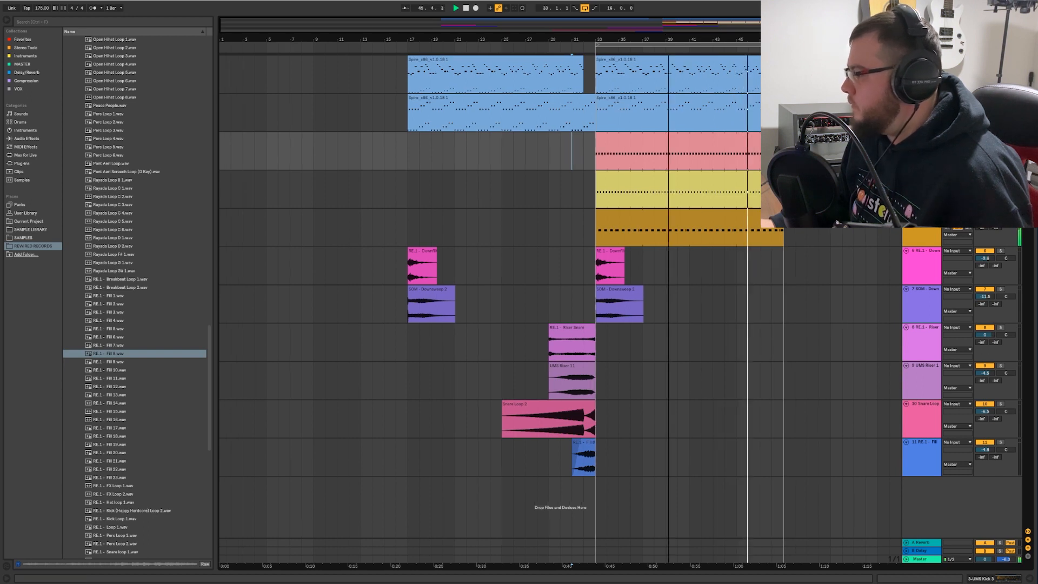
left_click(403, 160)
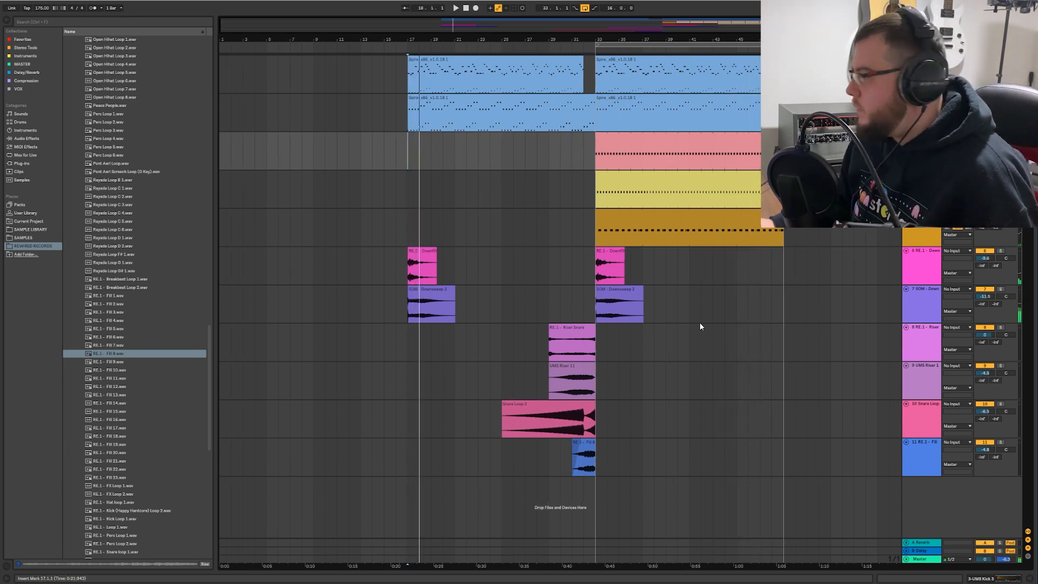
- Group the six audio tracks from the RE.1 Downfilter through RE.1 - Fill 8 and name the group FX
left_click(923, 445)
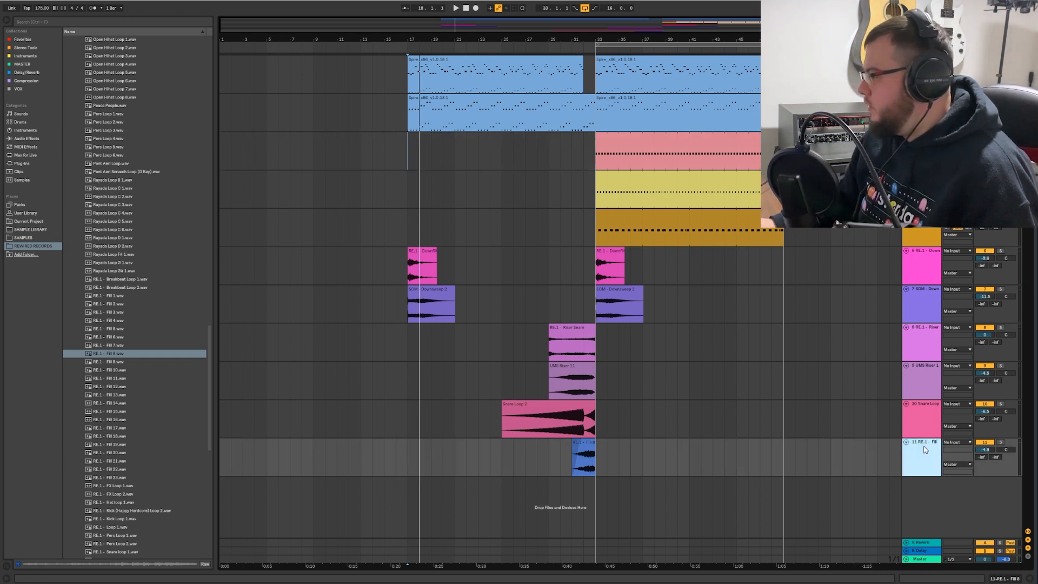
left_click(924, 265)
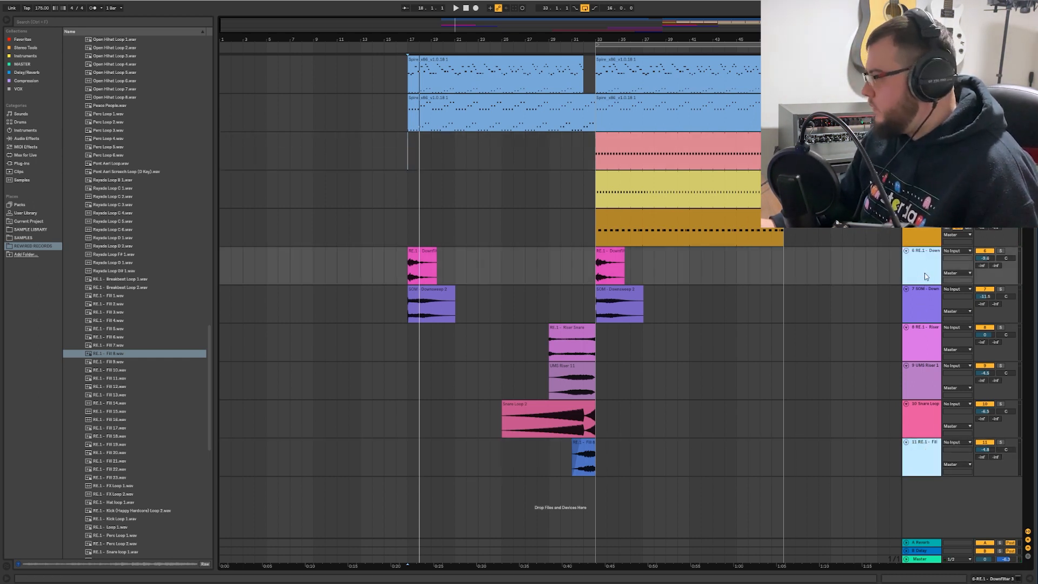
left_click(920, 448, "shift")
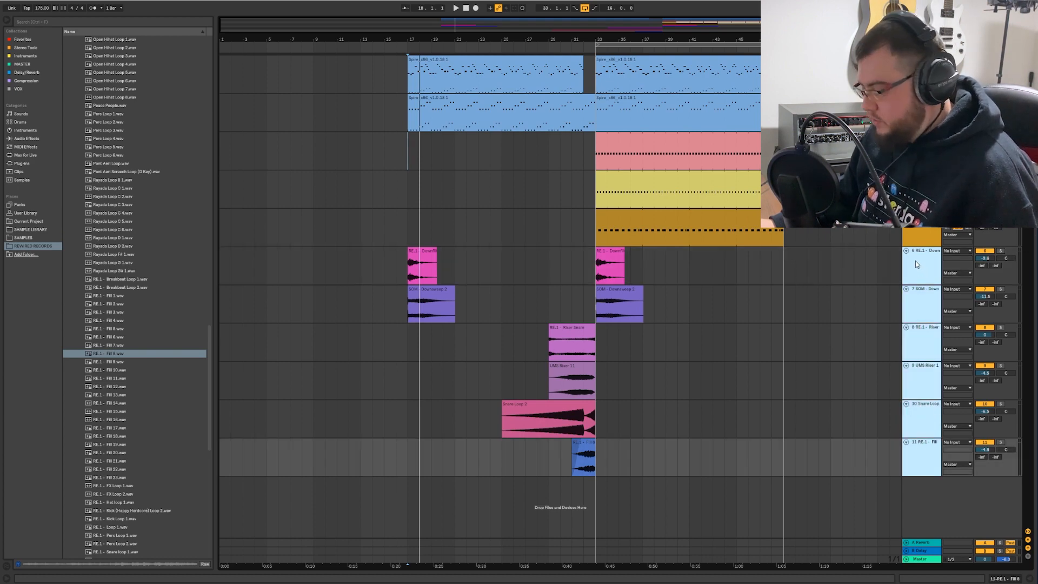
key("ctrl+g")
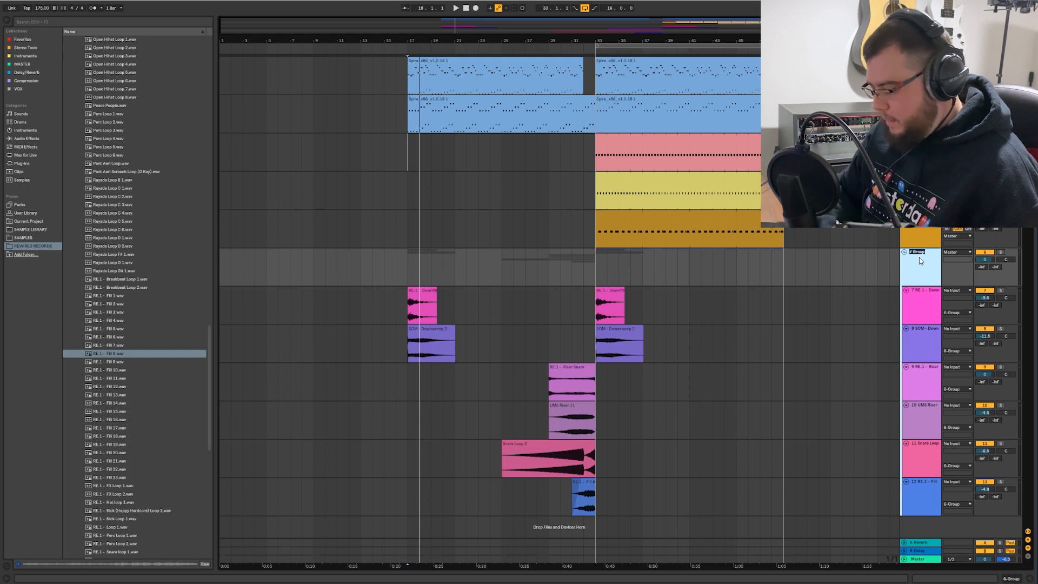
type("FX")
key("Return")
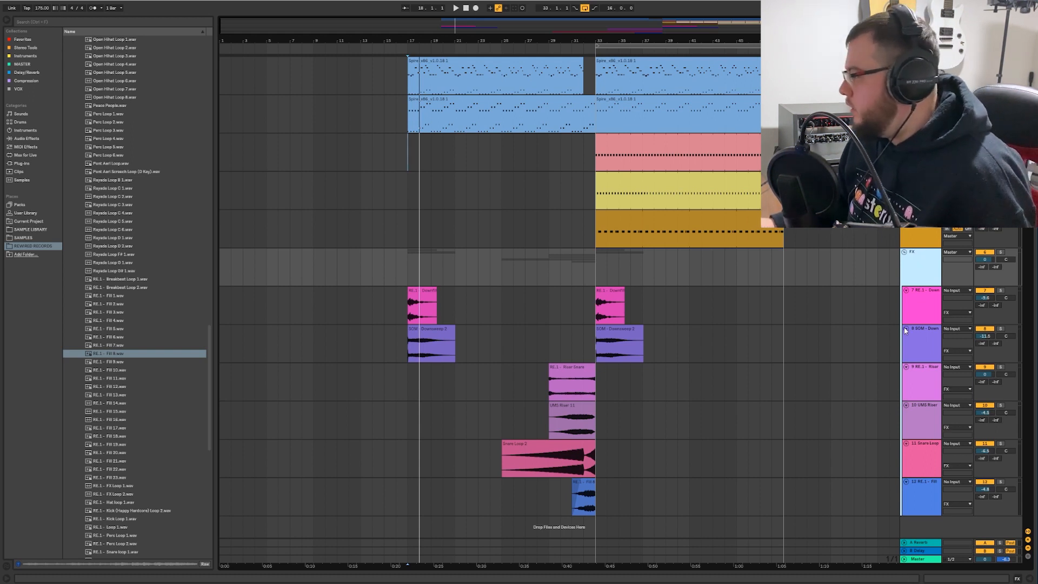
- Add a new MIDI track directly after the RE.1 - Fill 8 track
left_click(920, 507)
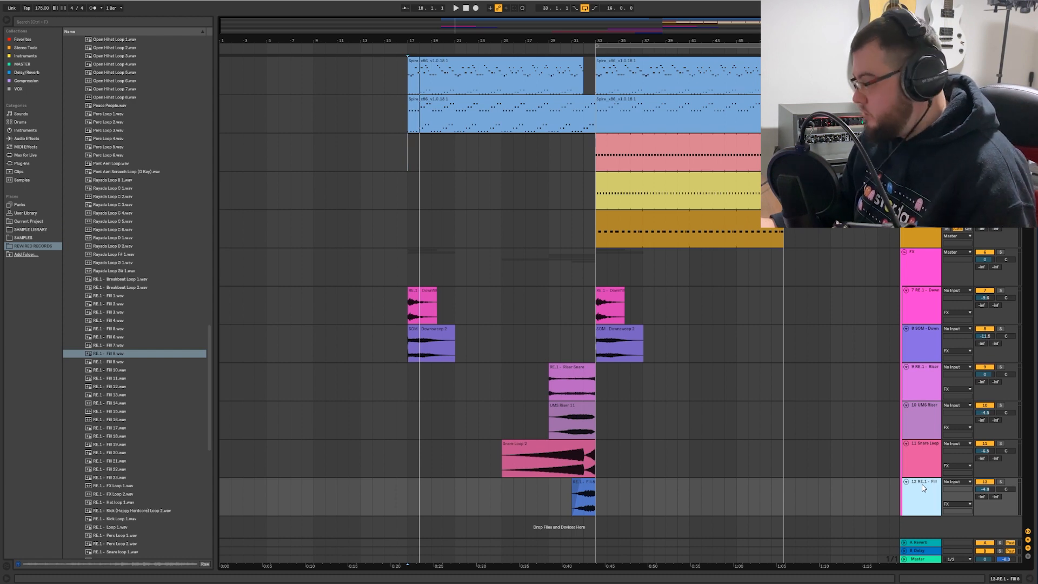
key("ctrl+shift+t")
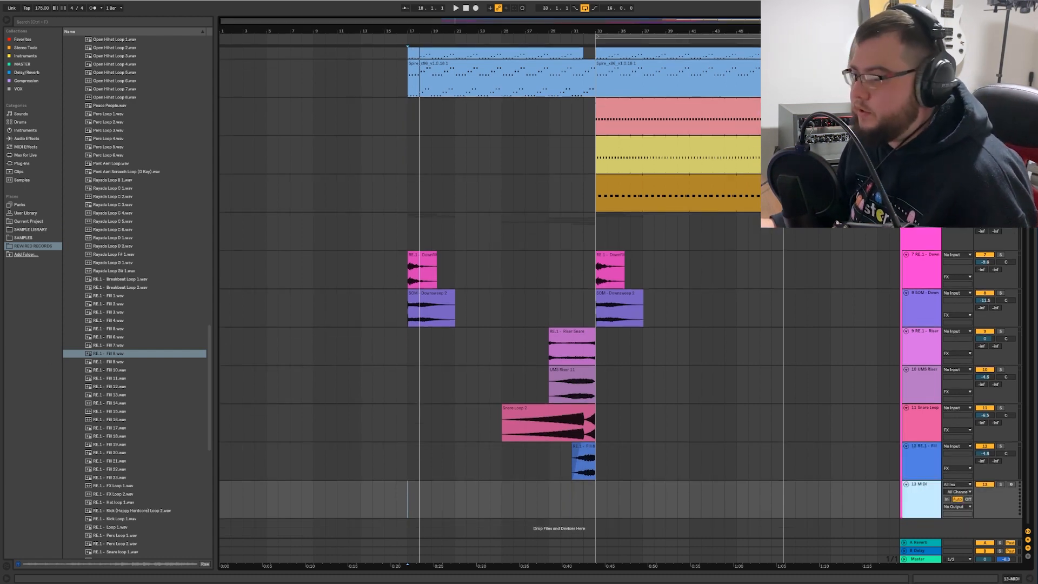
- Close the loops folder in the sample library and open the MPT1 FX & Sweeps folder
scroll(133, 319, "up", 10)
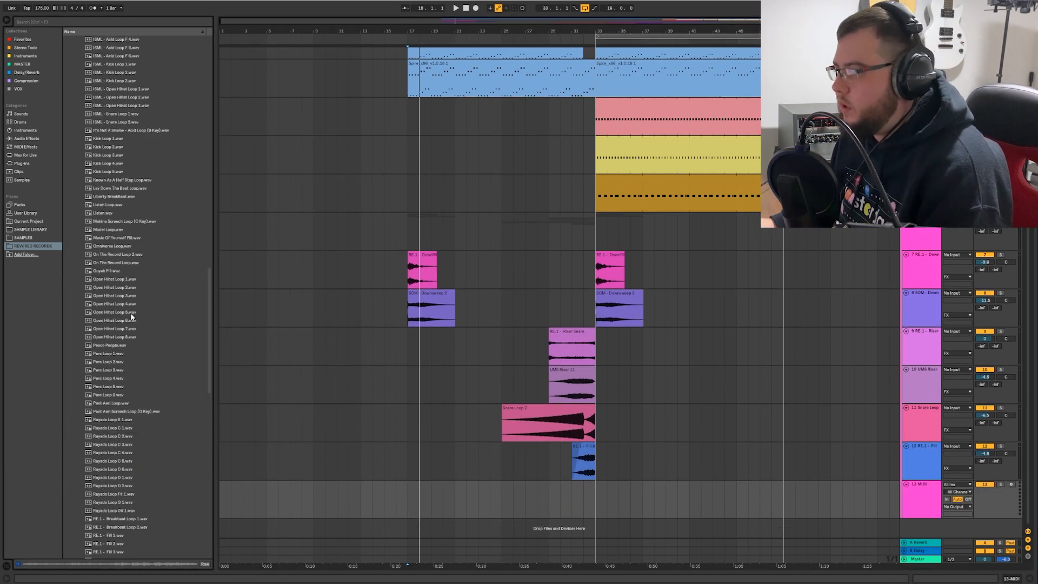
scroll(131, 312, "up", 20)
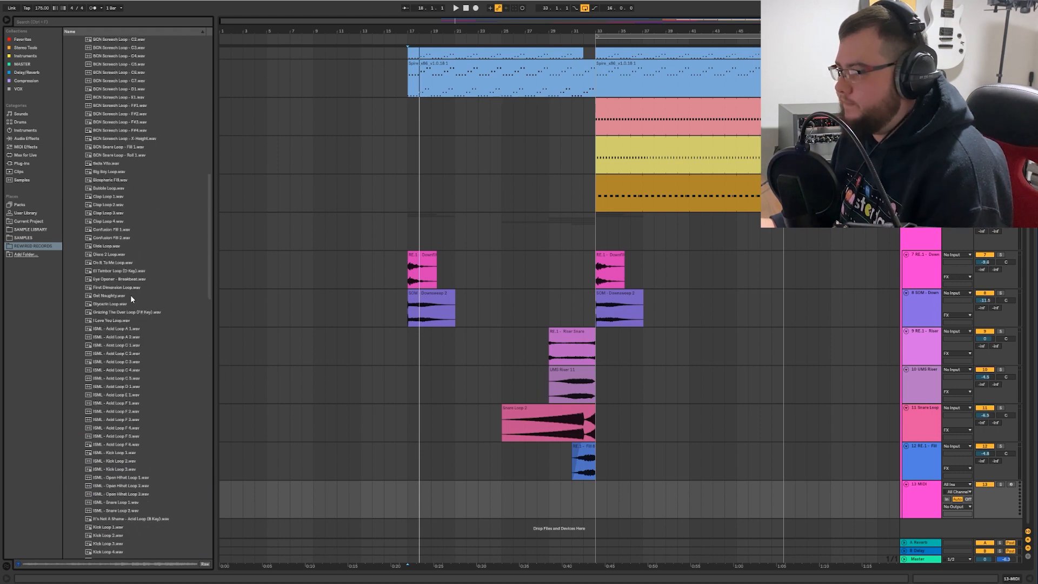
scroll(130, 284, "up", 15)
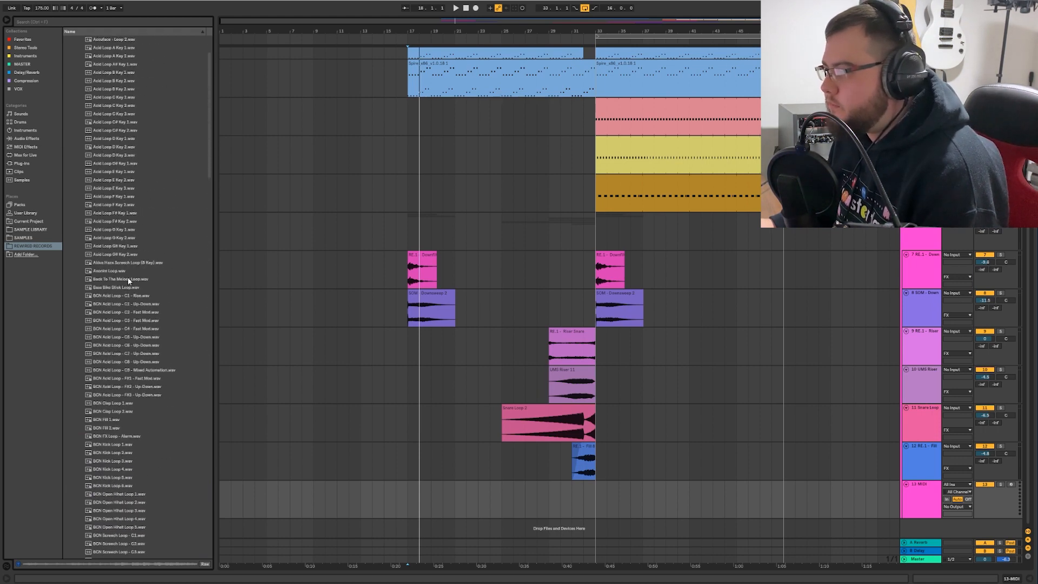
left_click(76, 63)
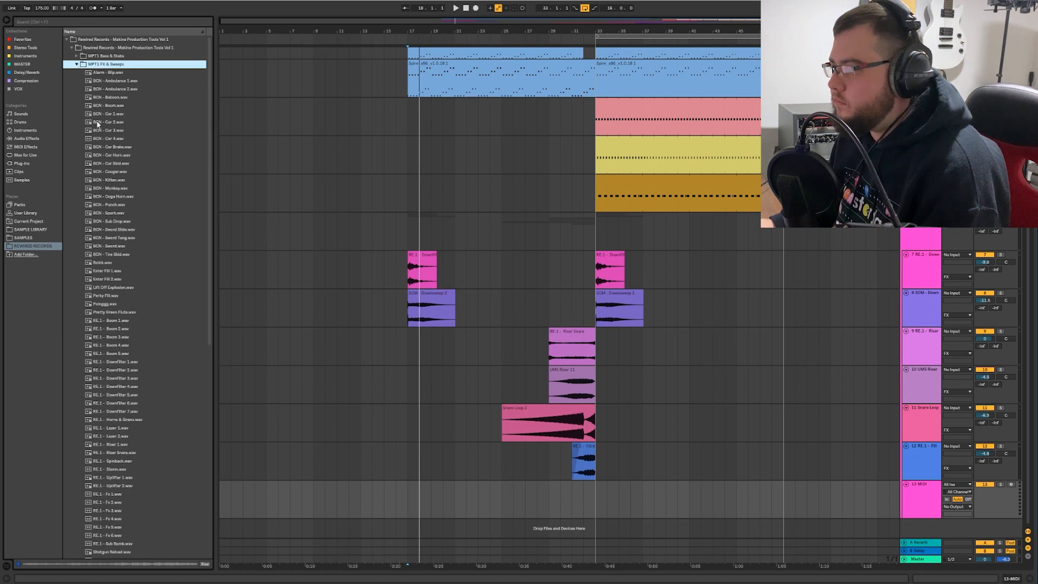
- Audition the BCN effect samples one after another, from the start of the folder through BCN - Sub Drop
key("Down")
key("Down")
key("Down")
key("Down")
key("Down")
key("Down")
key("Down")
key("Down")
key("Down")
key("Down")
key("Down")
key("Down")
key("Down")
key("Down")
key("Down")
key("Down")
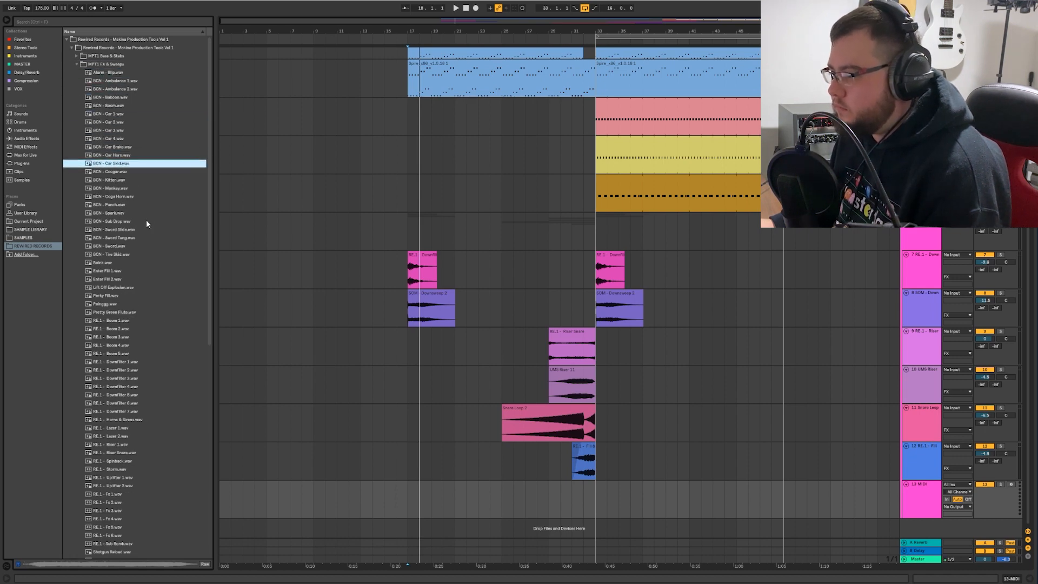
key("Up")
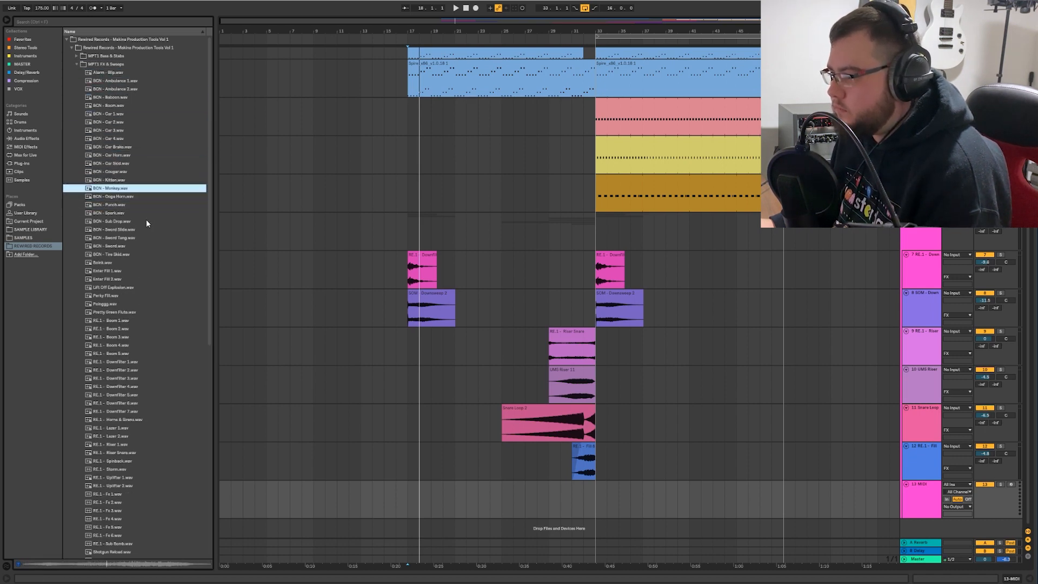
key("Down")
key("Down")
key("Down")
key("Down")
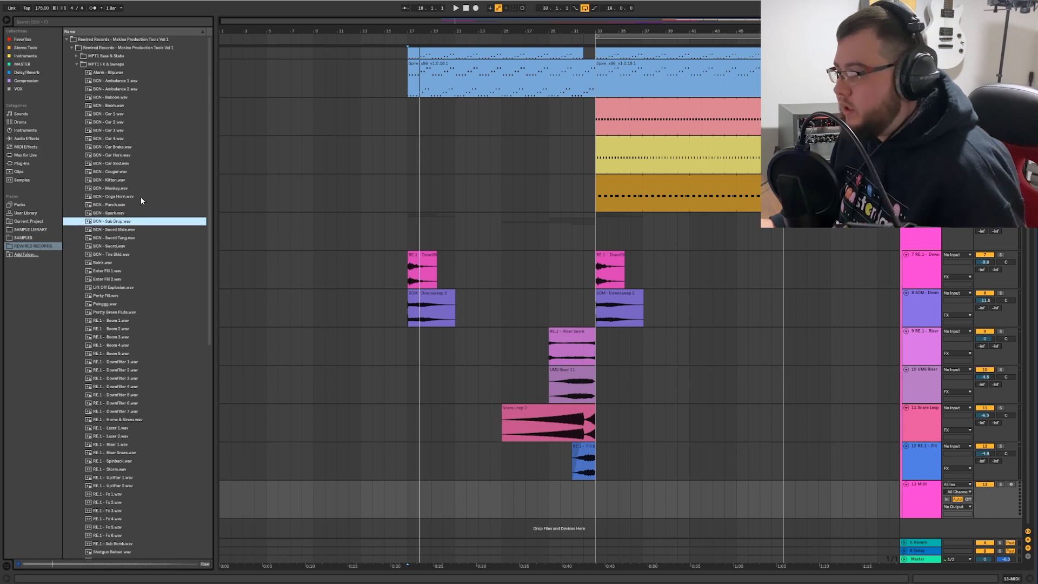
- Place the RE.1 - Sub Bomb sample on track 13 so that it starts at bar 17
scroll(136, 207, "down", 3)
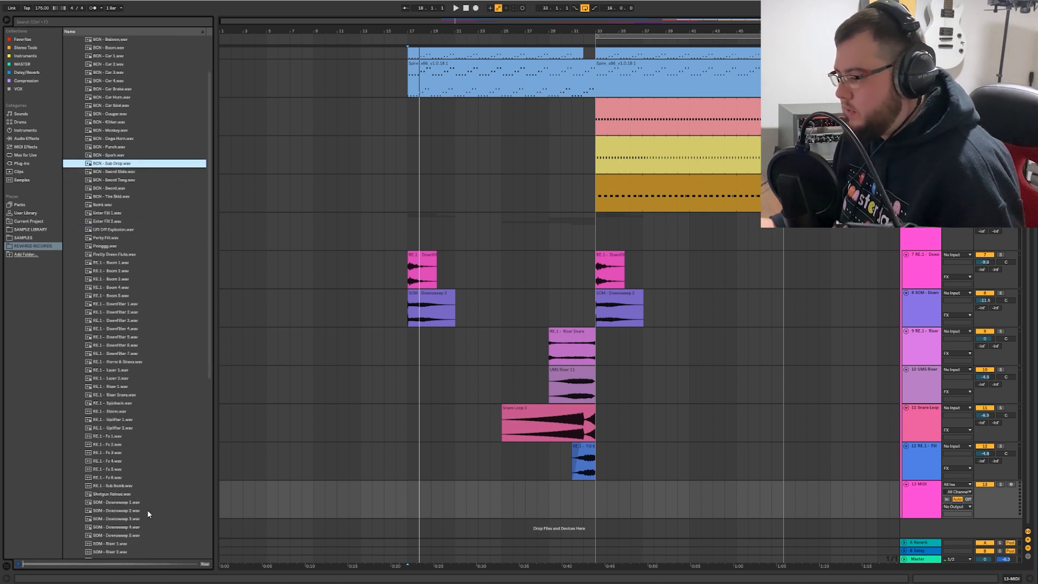
left_click(122, 486)
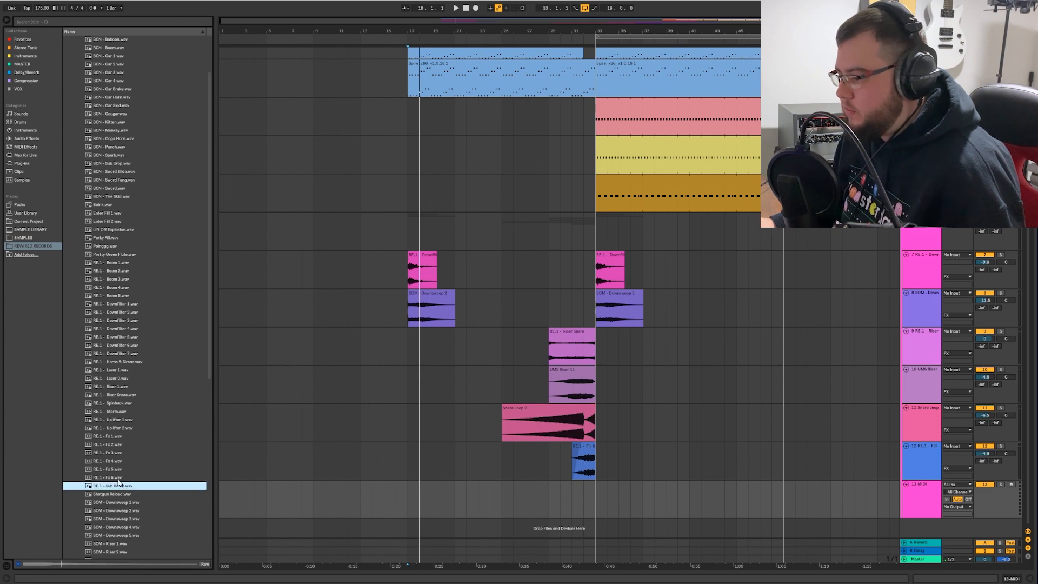
left_click_drag(111, 489, 405, 502)
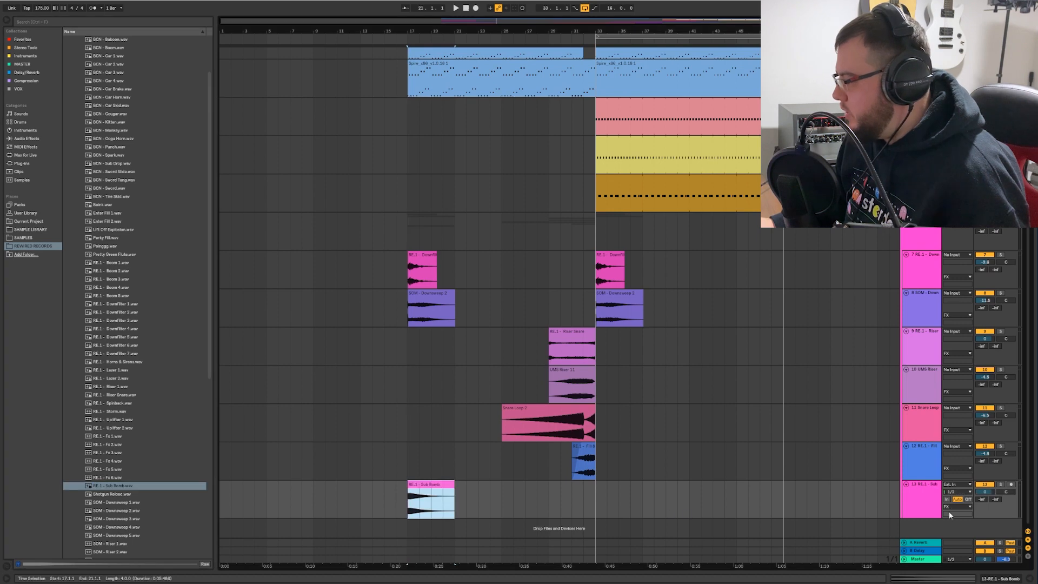
left_click(903, 500)
left_click(408, 493)
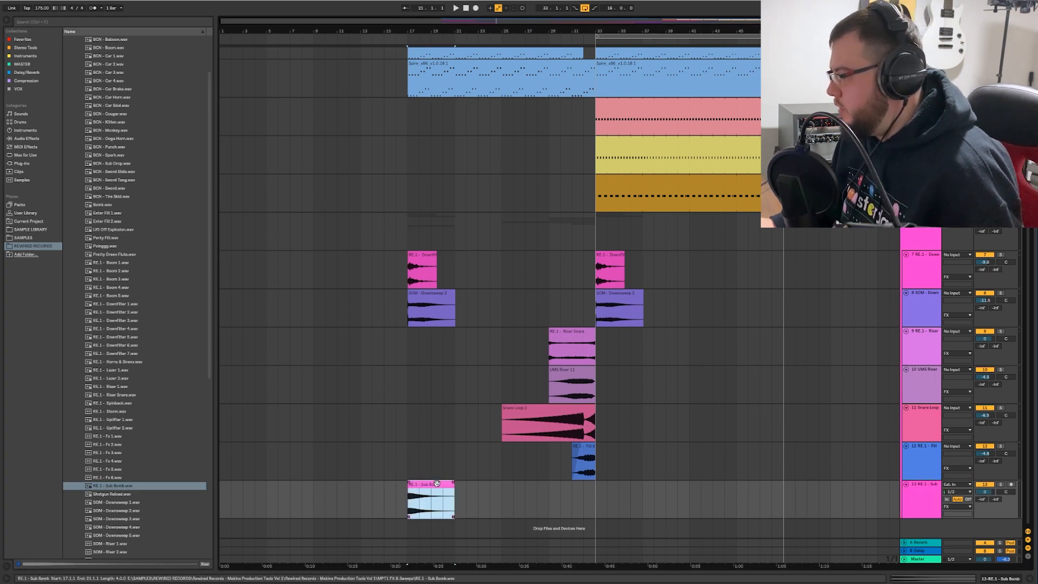
- During playback from bar 17, lower the Sub Bomb track's volume to about -12 dB and copy the first Downlifter clip to bar 25
left_click(409, 382)
key("space")
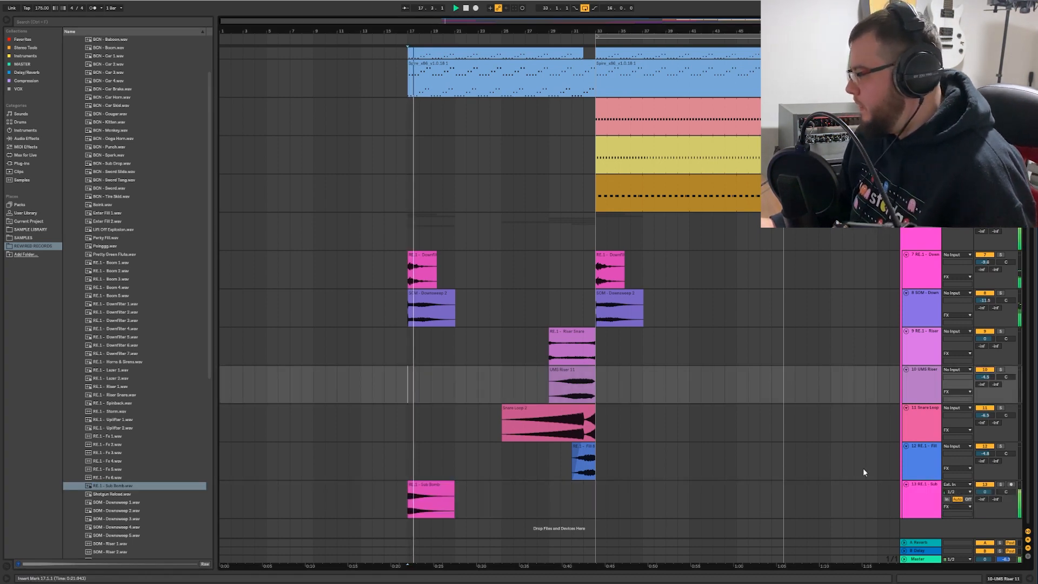
left_click_drag(985, 491, 985, 509)
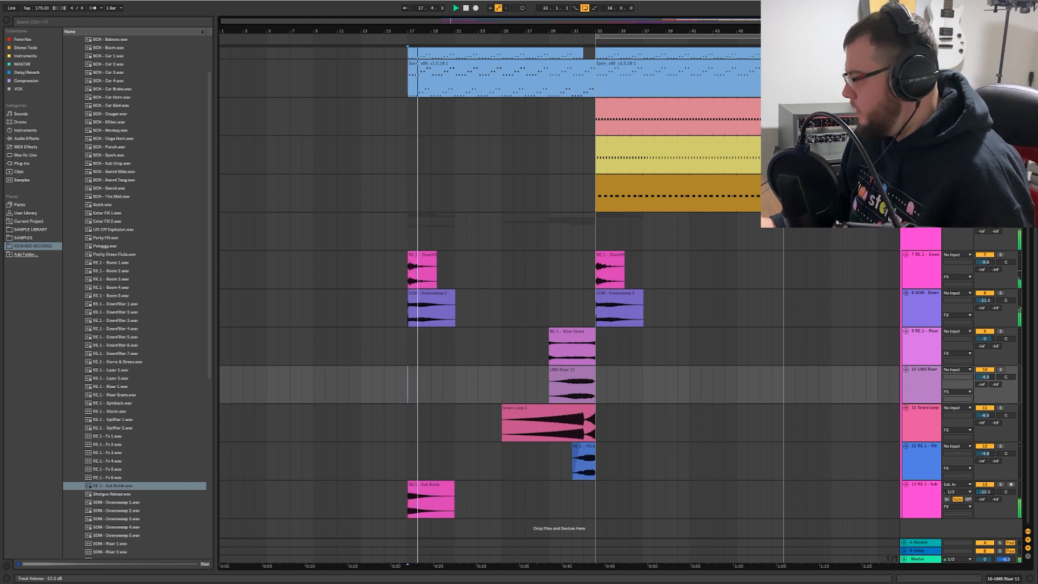
left_click_drag(424, 270, 515, 256)
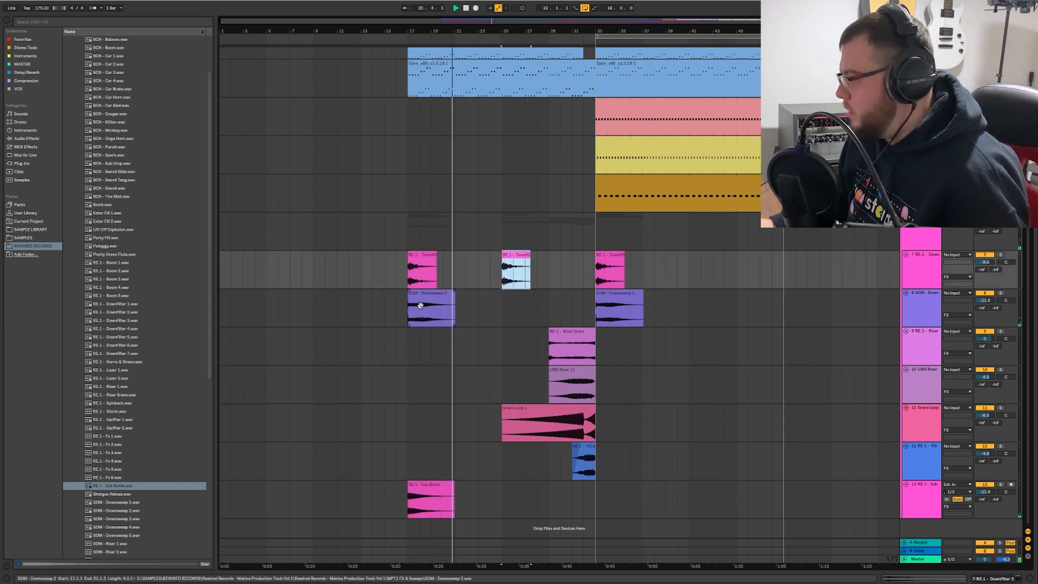
- Audition the RE.1 effect samples from Laser 1 through Uplifter 1, including Riser 1 and Spinback
left_click(112, 370)
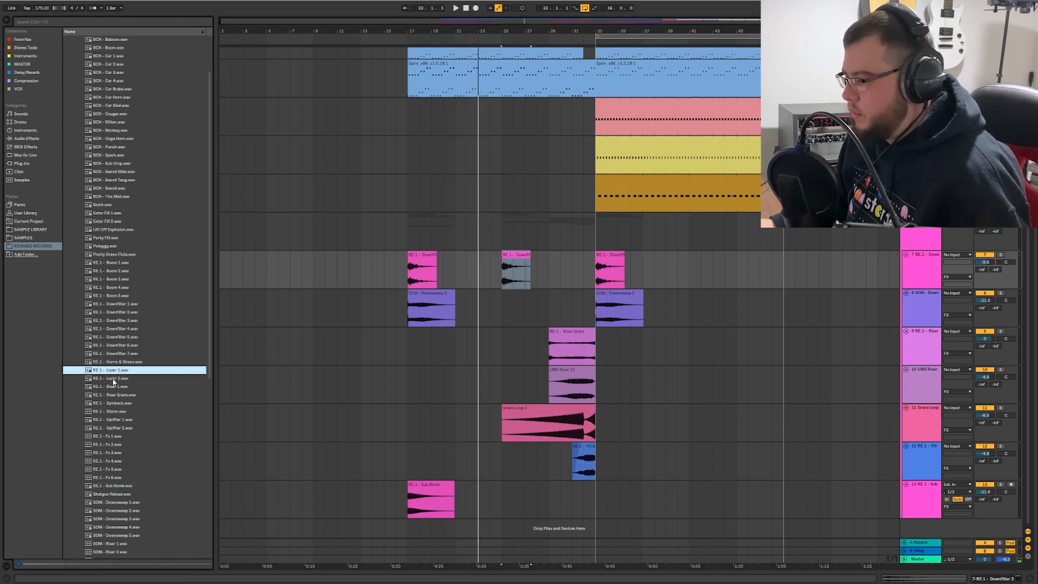
left_click(113, 380)
left_click(114, 388)
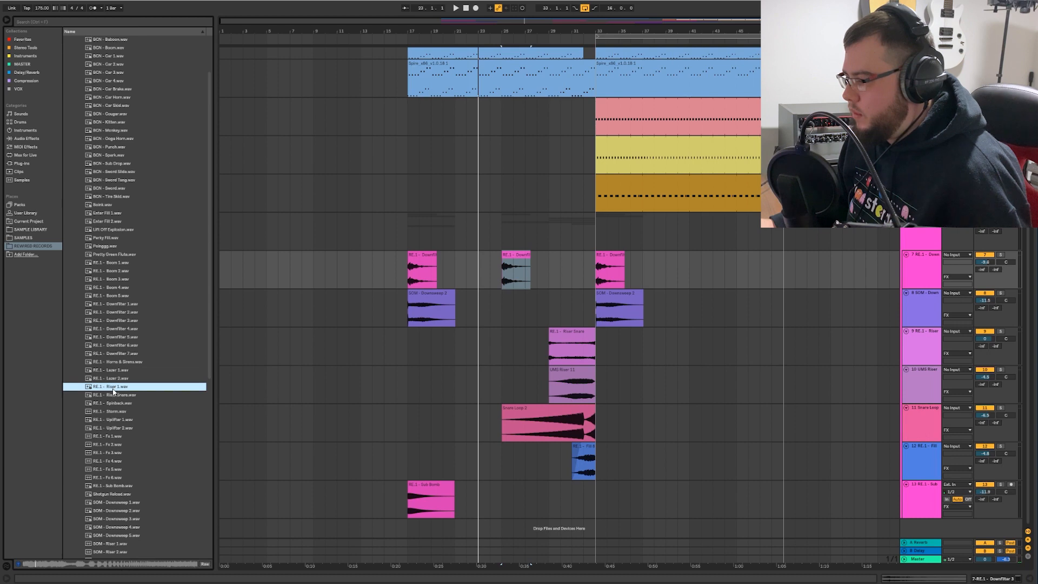
left_click(111, 395)
left_click(115, 405)
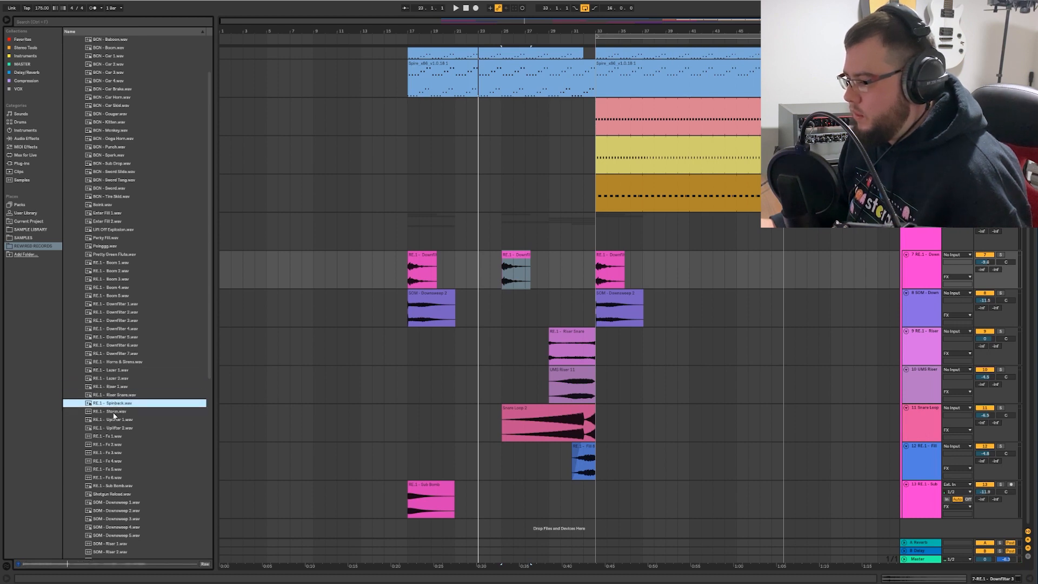
left_click(116, 419)
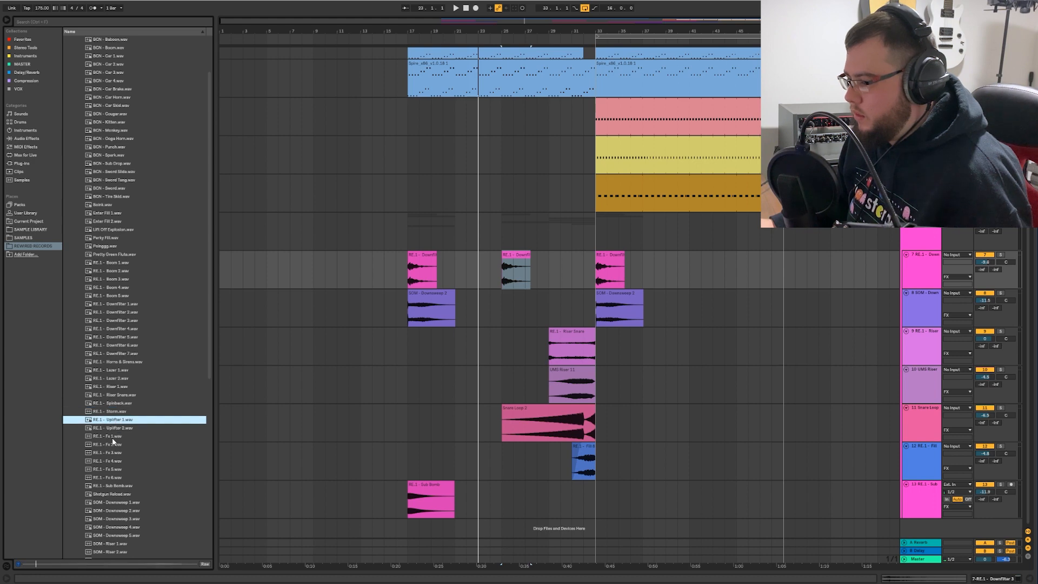
- Place the Tendenthia Fill 2 sample at bar 24 on a new audio track below the Downsweep track
scroll(112, 442, "down", 6)
left_click(121, 386)
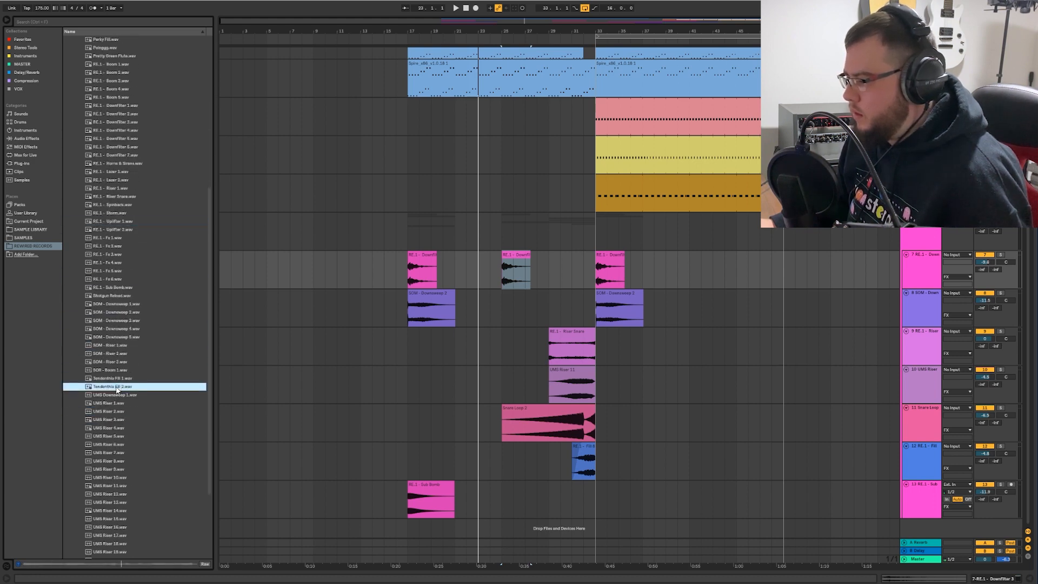
left_click_drag(112, 388, 484, 341)
left_click(913, 300)
key("ctrl+t")
scroll(487, 235, "up", 2)
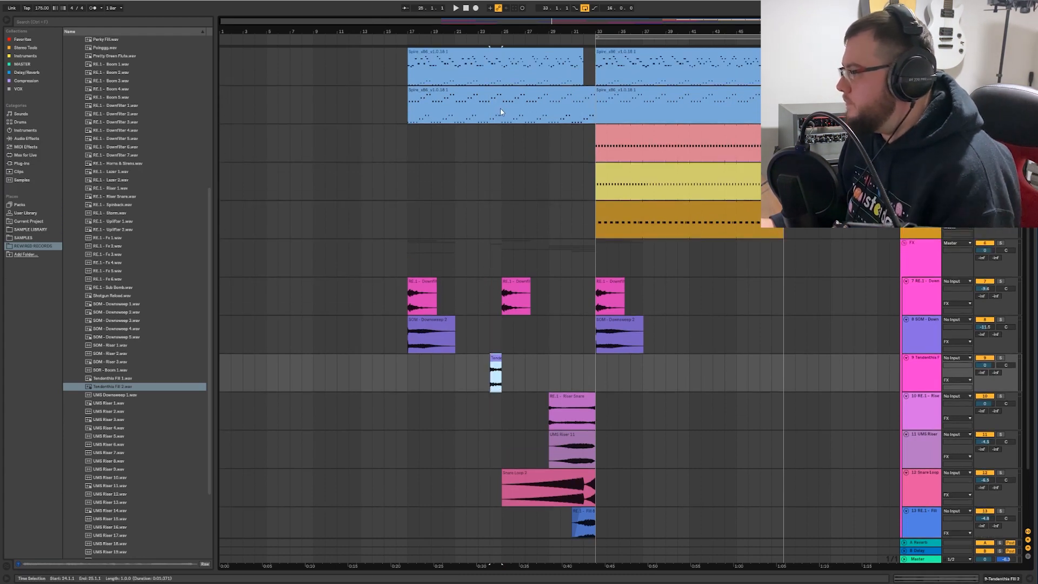
- Delete bar 24 from the second synth track's clip and play the arrangement from bar 23
left_click_drag(501, 108, 491, 108)
key("Delete")
left_click(481, 73)
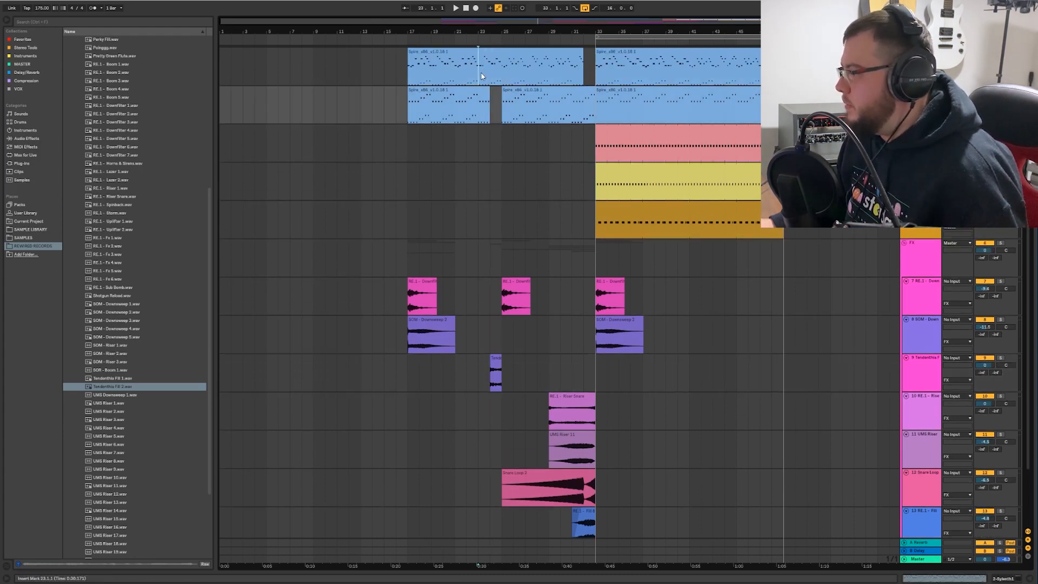
key("space")
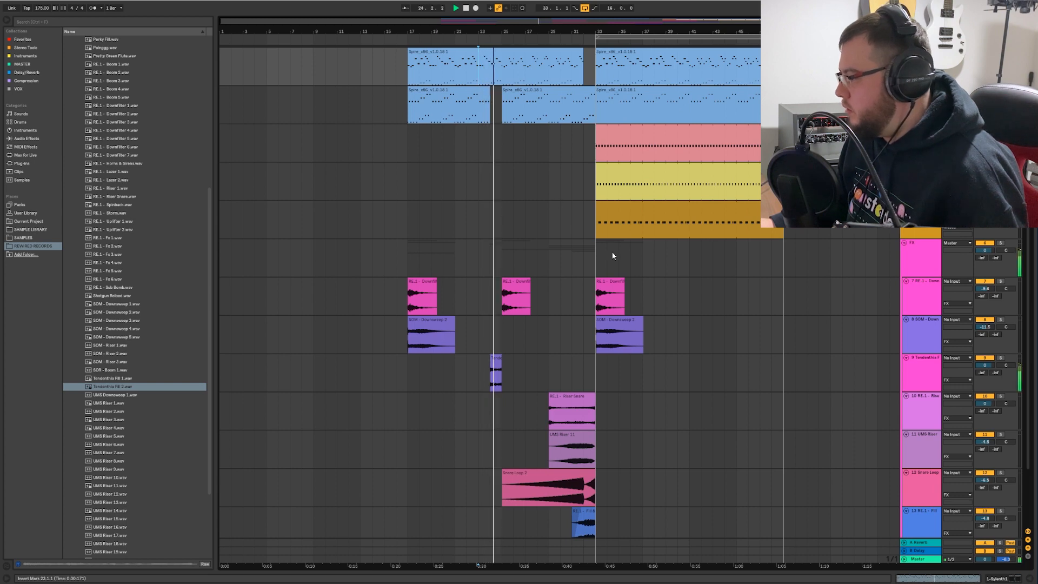
- Play the arrangement from bar 17 and cut bar 24 out of the first synth track's clip
left_click(407, 141)
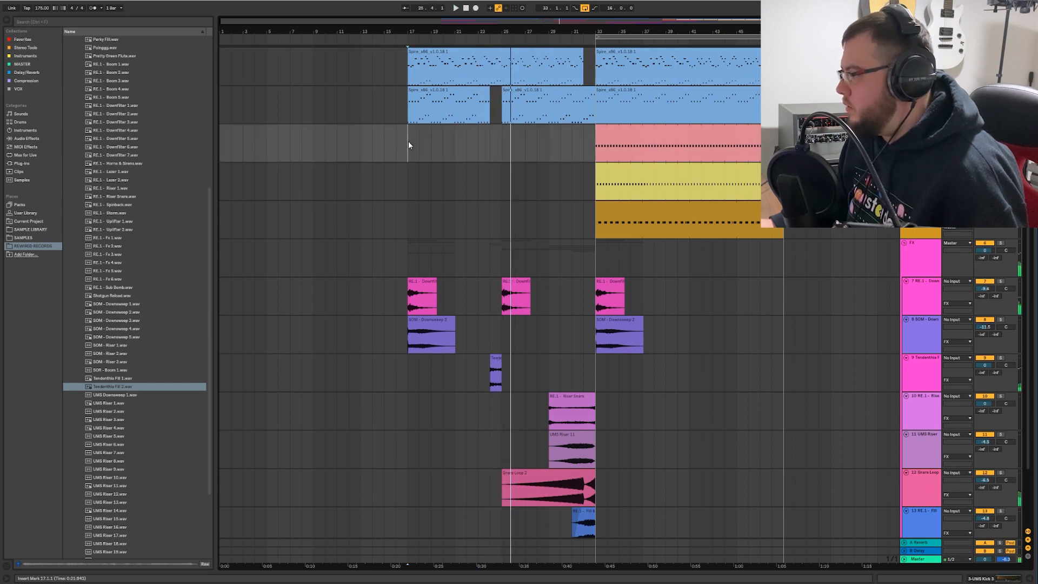
scroll(494, 58, "up", 4)
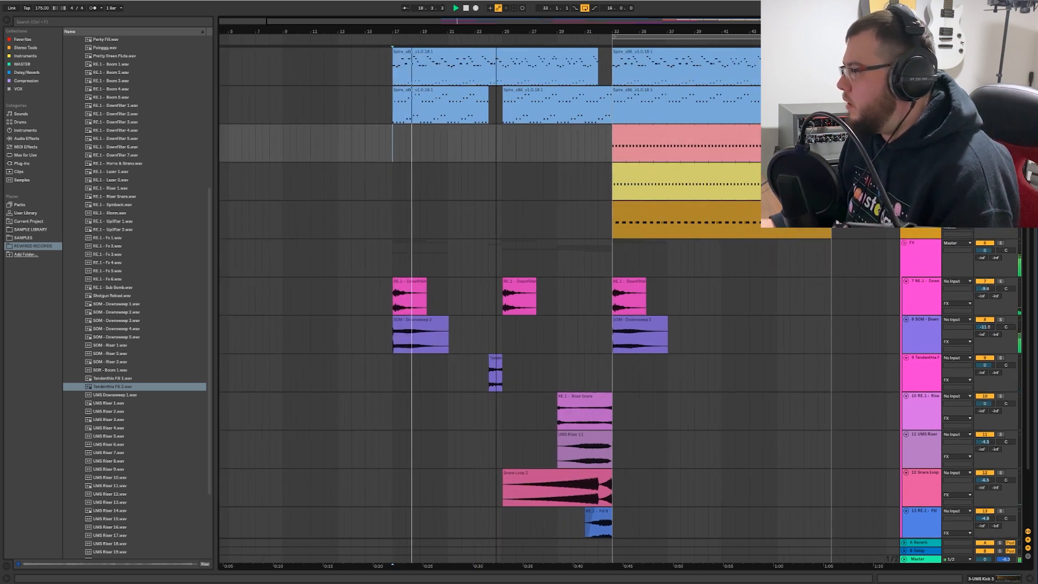
left_click_drag(507, 79, 484, 77)
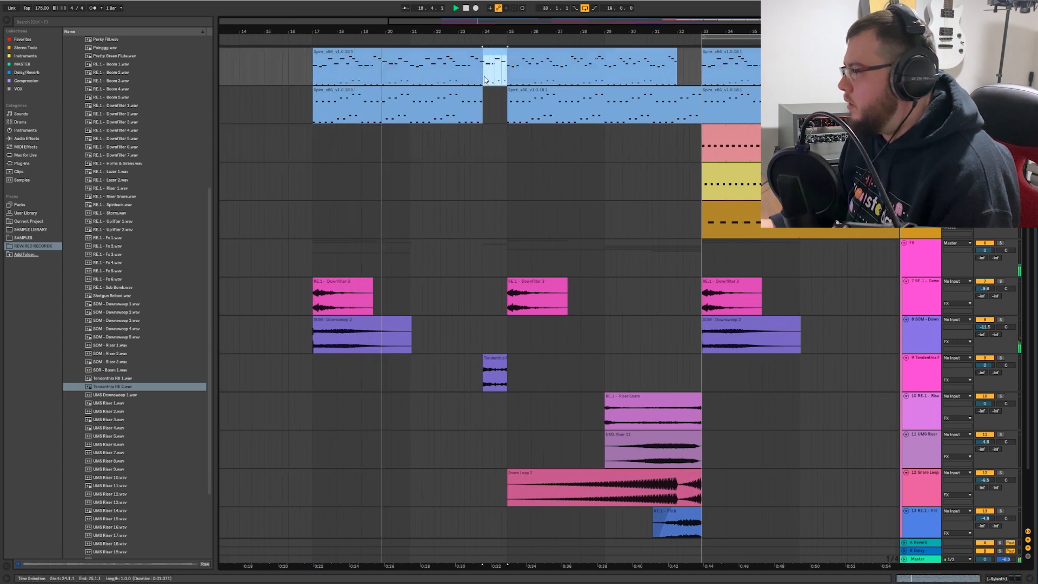
- Open the Tendenthia Fill 2 clip's sample settings, delete the clip from track 9, and play from just before bar 17
scroll(490, 351, "down", 3)
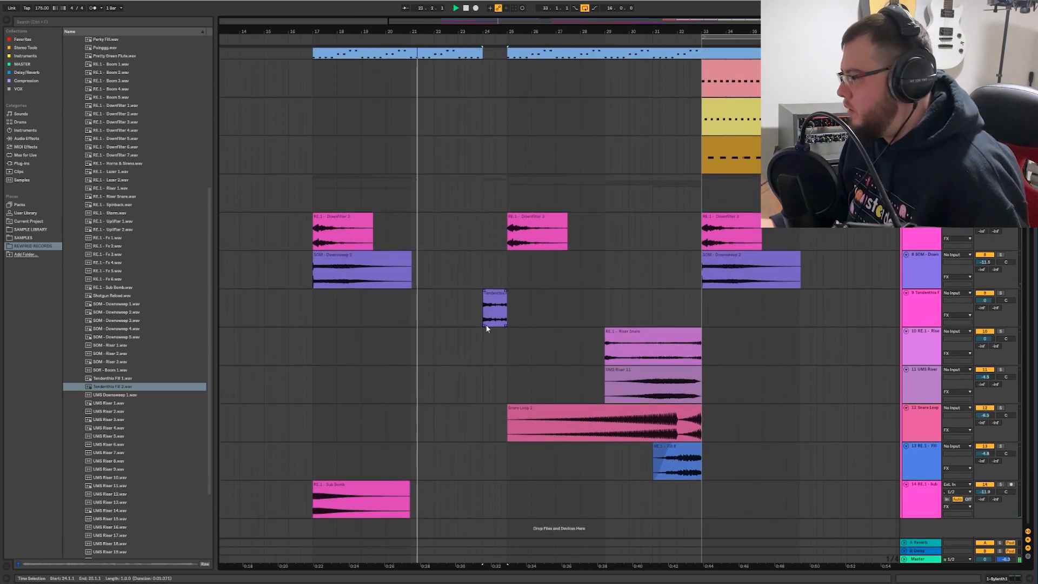
double_click(494, 317)
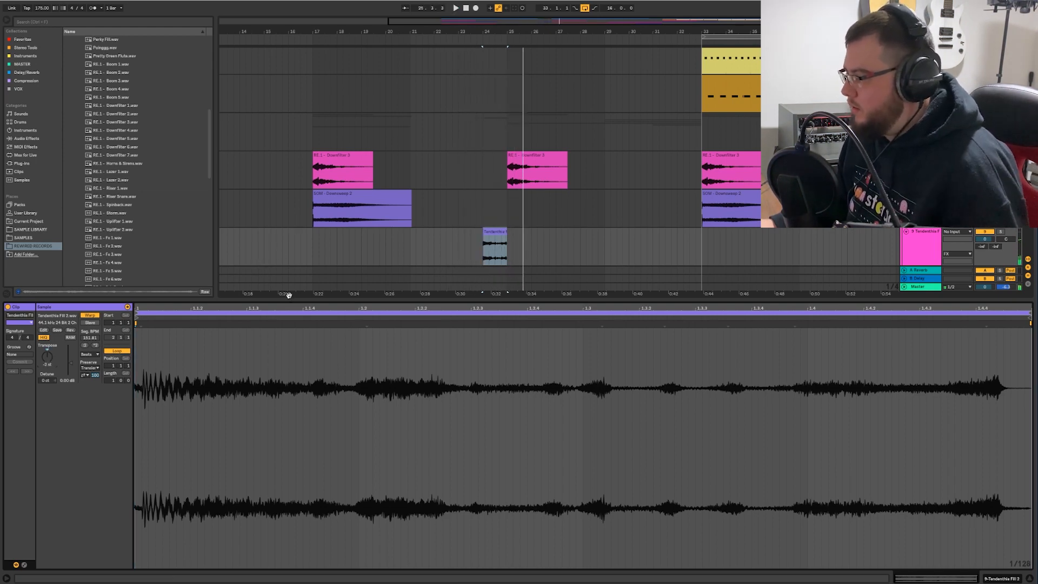
left_click(486, 243)
key("Delete")
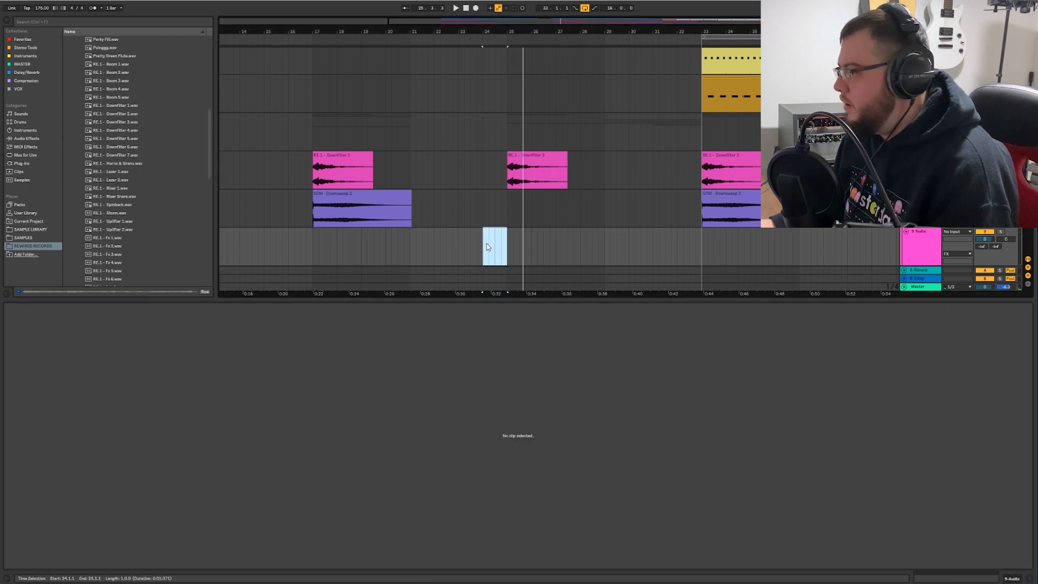
double_click(458, 298)
scroll(419, 271, "up", 3)
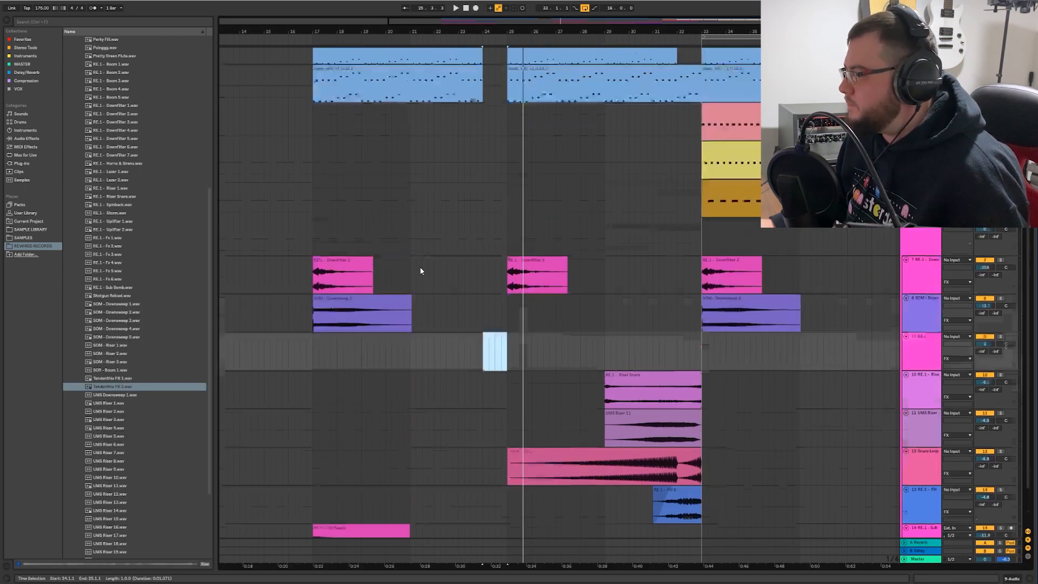
left_click(307, 204)
key("space")
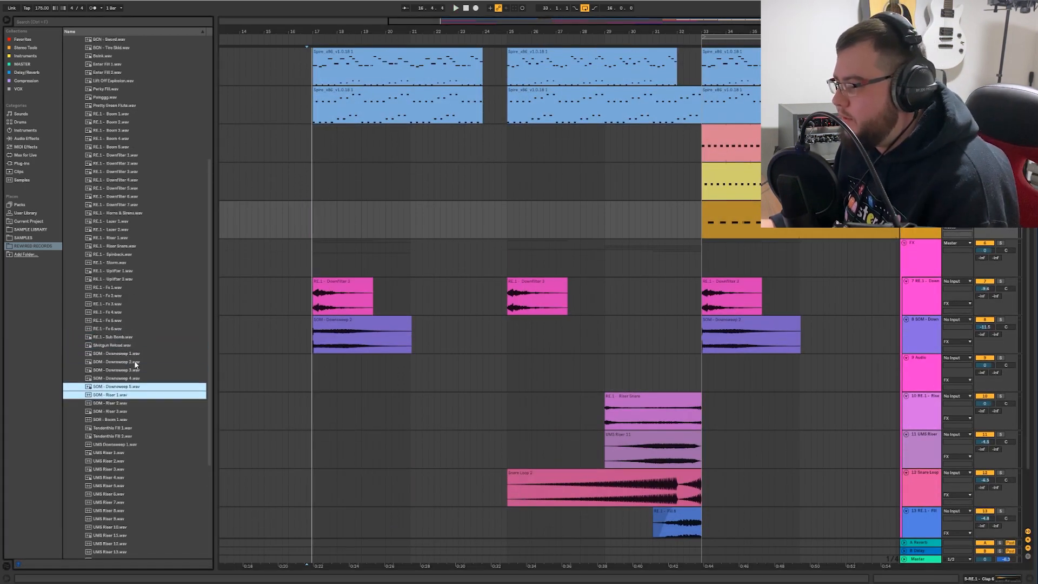
- Look through the MPT1 FX & Sweeps folder for a replacement fill, auditioning RE.1 - Fx 2
scroll(131, 355, "up", 5)
left_click(119, 362)
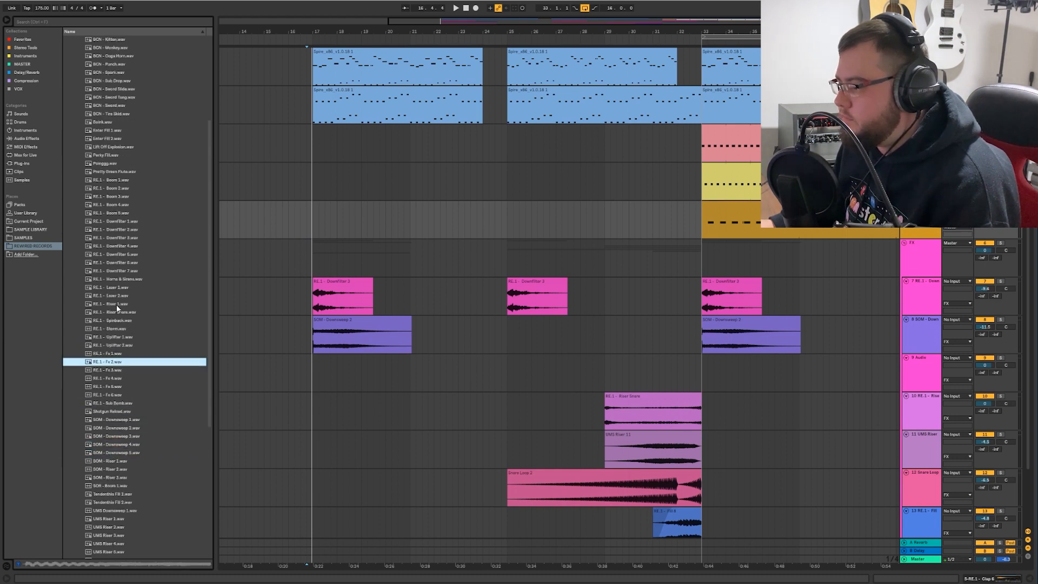
scroll(120, 300, "up", 6)
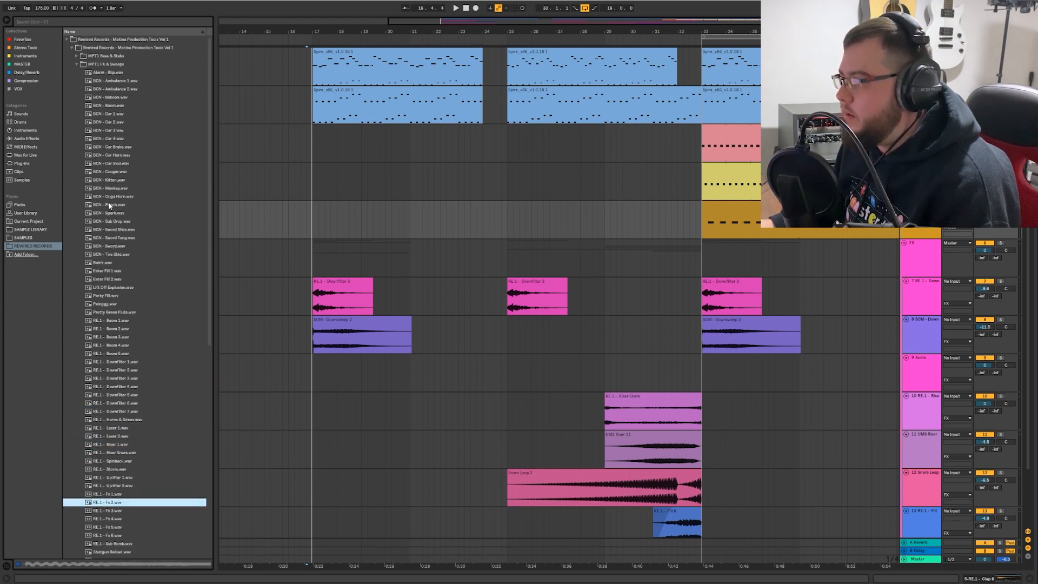
scroll(108, 205, "down", 2)
scroll(88, 91, "up", 1)
- Browse the MPT1 Loops & Fills folder for a replacement fill, auditioning the Confusion Fill samples and BCN Snare Loop - Roll 1
left_click(77, 56)
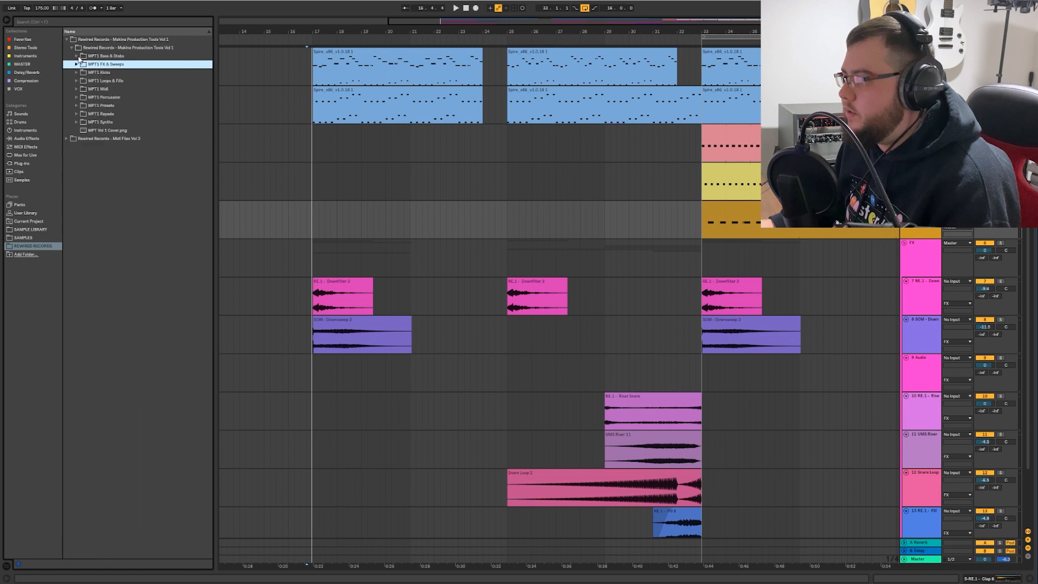
left_click(76, 81)
scroll(146, 287, "down", 8)
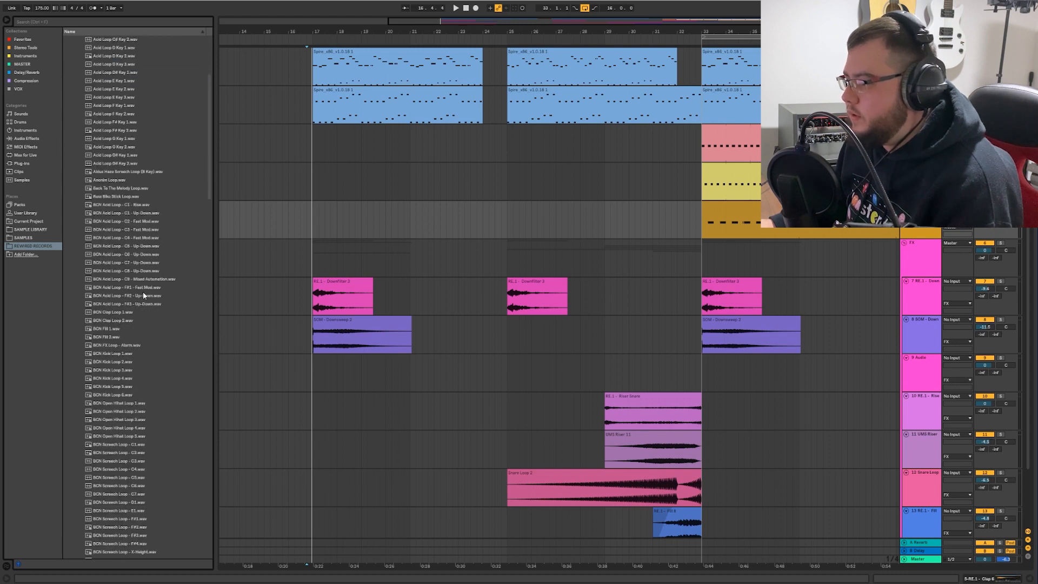
left_click(136, 330)
scroll(138, 309, "down", 2)
scroll(138, 309, "down", 6)
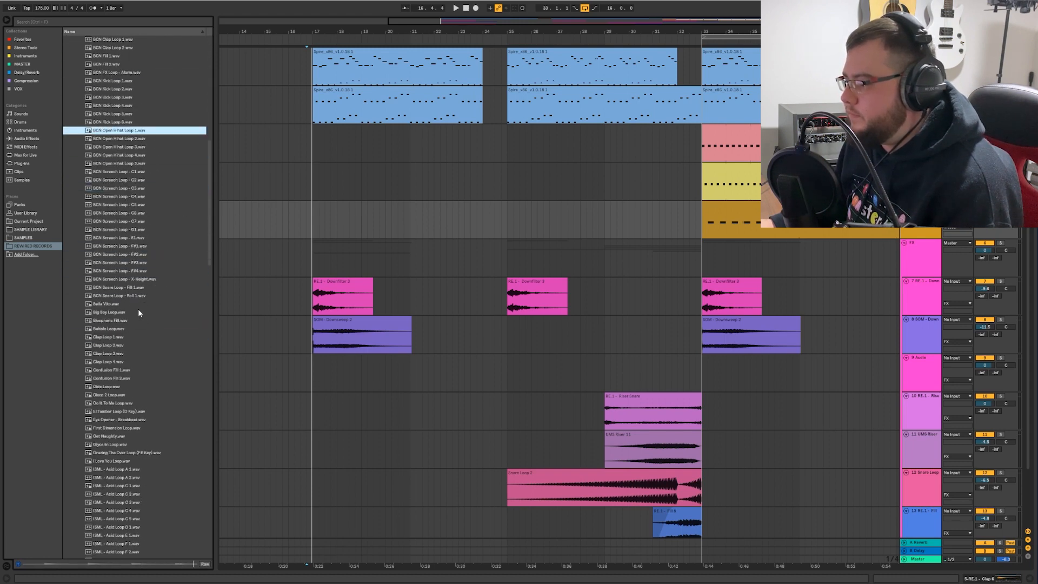
left_click(128, 312)
left_click(128, 306)
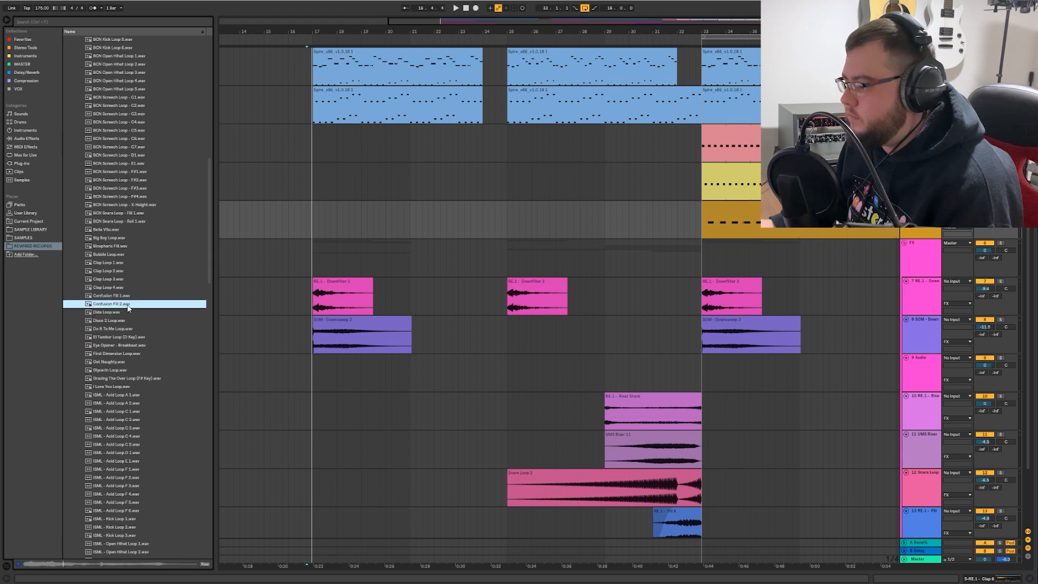
key("Up")
key("Up")
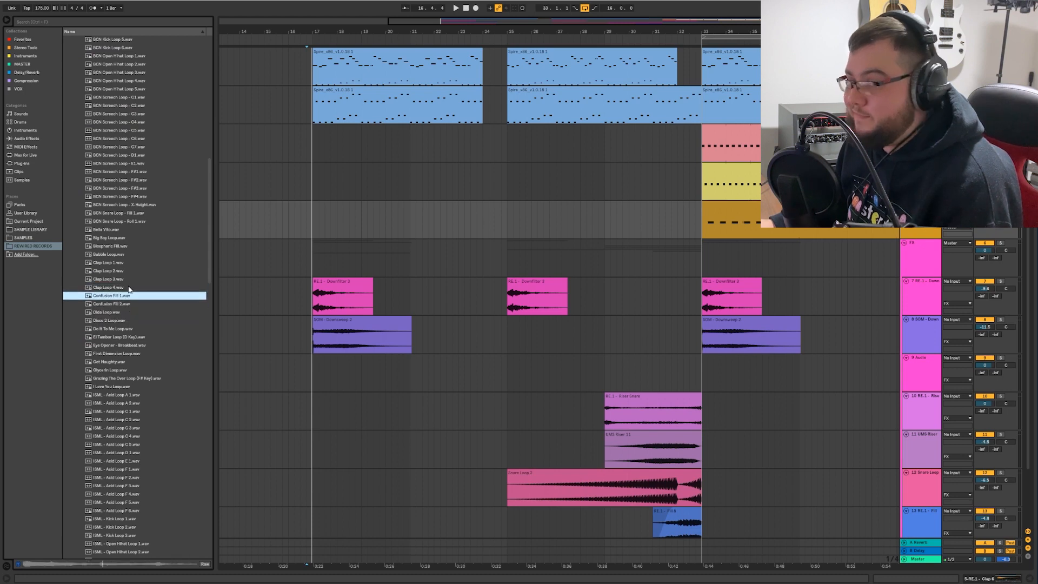
left_click(119, 254)
left_click(128, 246)
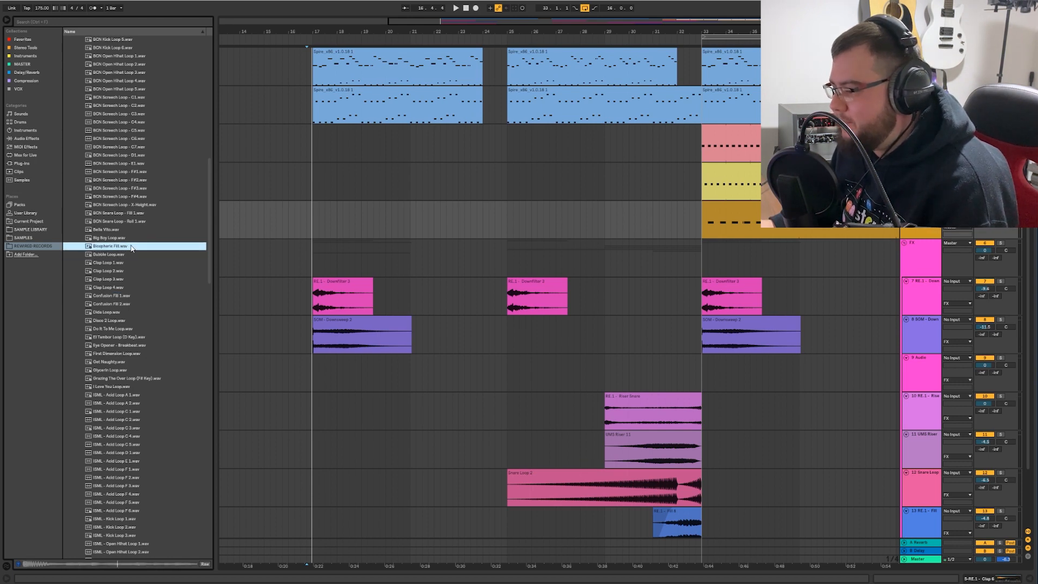
left_click(122, 213)
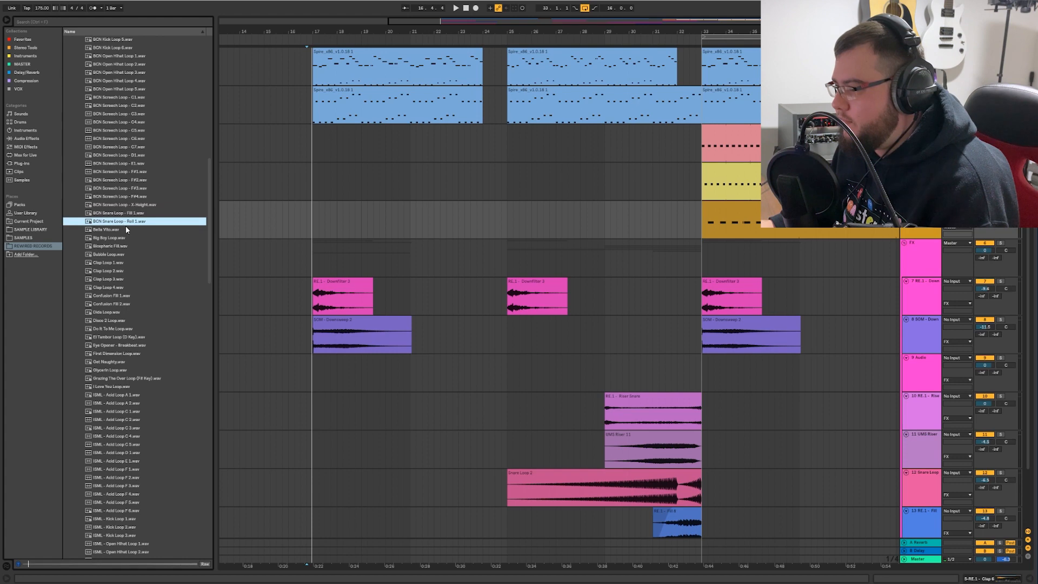
- Audition more loops and fills further down the folder, including Listen, Lay Down The Beat Loop, Music Of Yourself Fill and Peace People
scroll(127, 235, "down", 3)
scroll(113, 308, "down", 5)
scroll(118, 351, "down", 5)
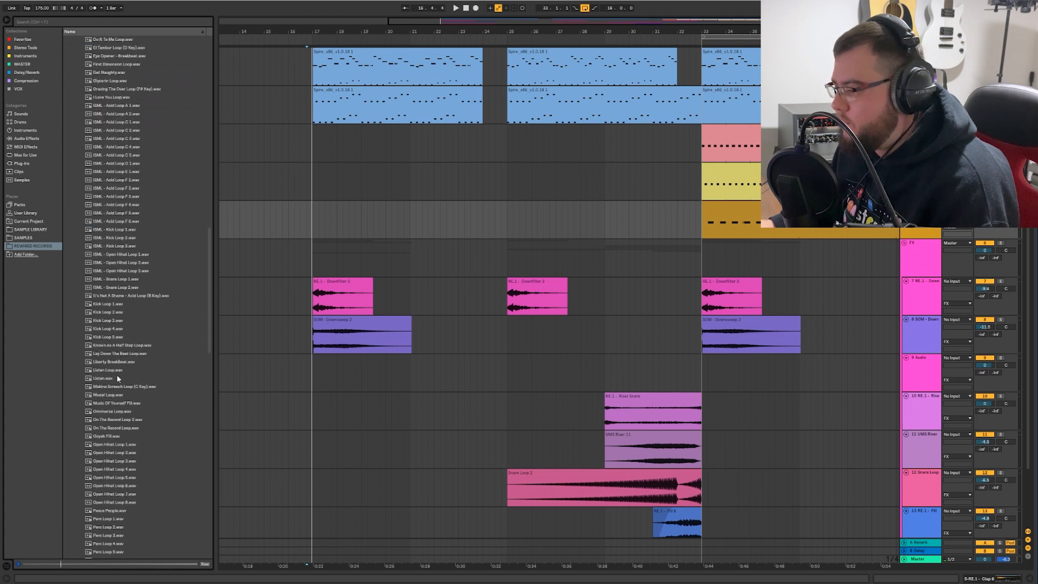
left_click(117, 373)
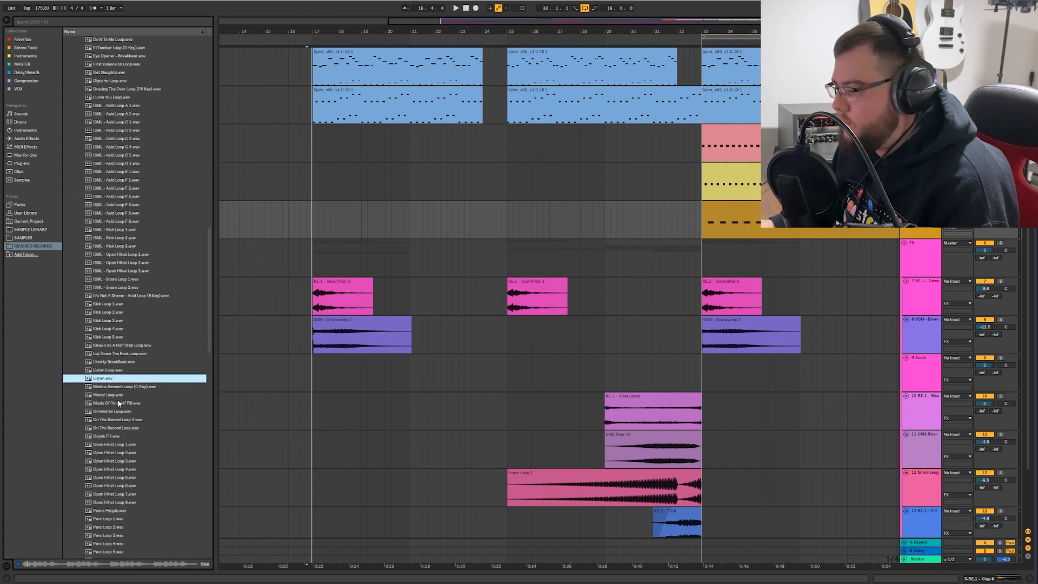
left_click(123, 362)
left_click(129, 355)
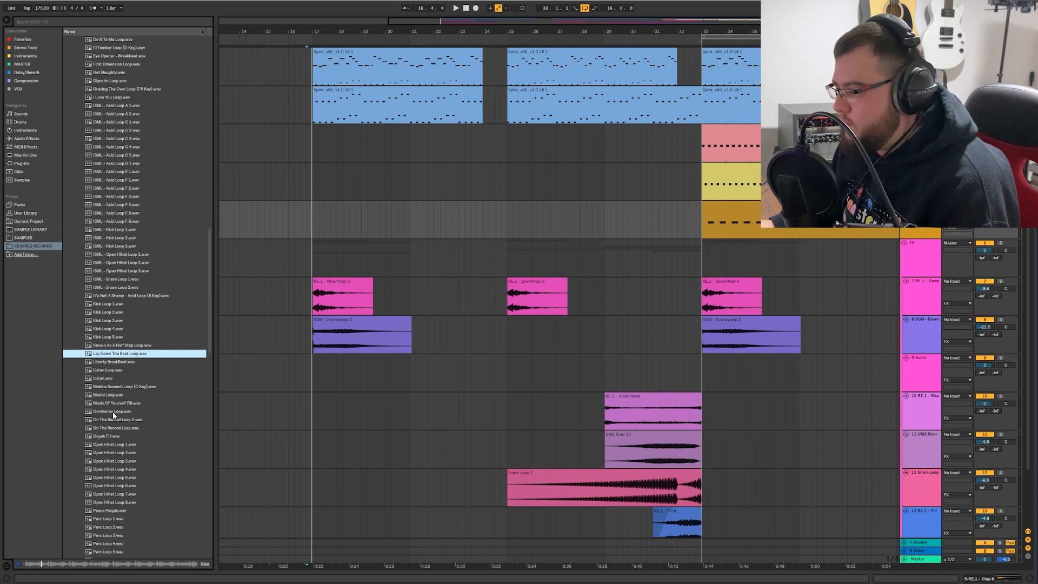
left_click(124, 404)
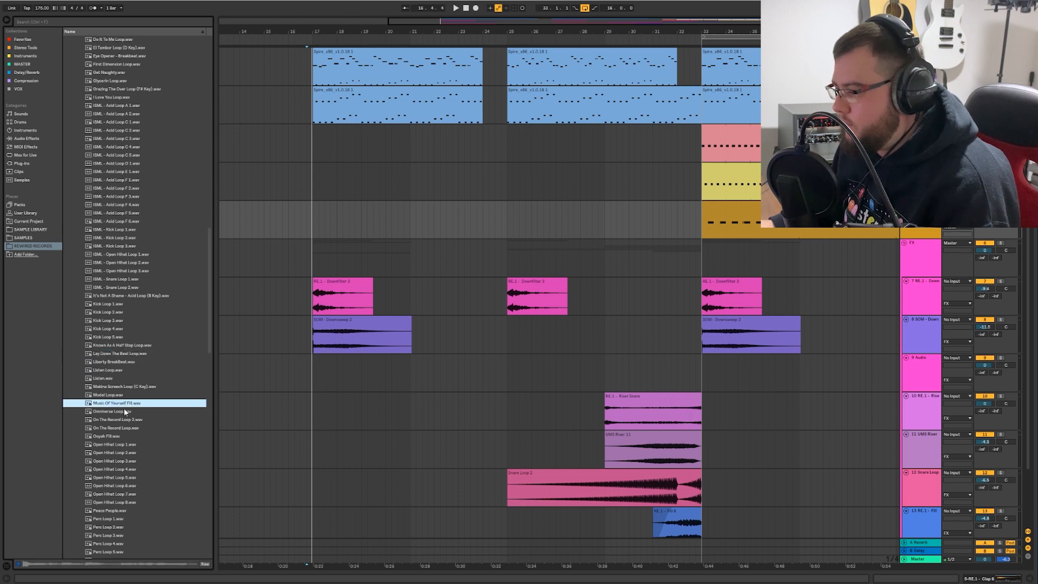
scroll(122, 412, "down", 4)
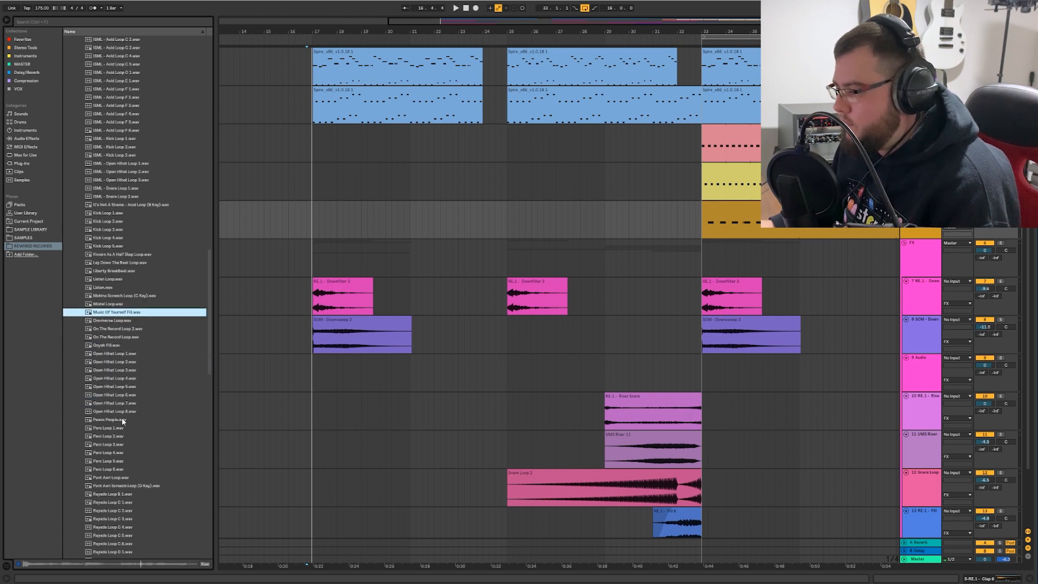
left_click(122, 419)
scroll(137, 412, "down", 4)
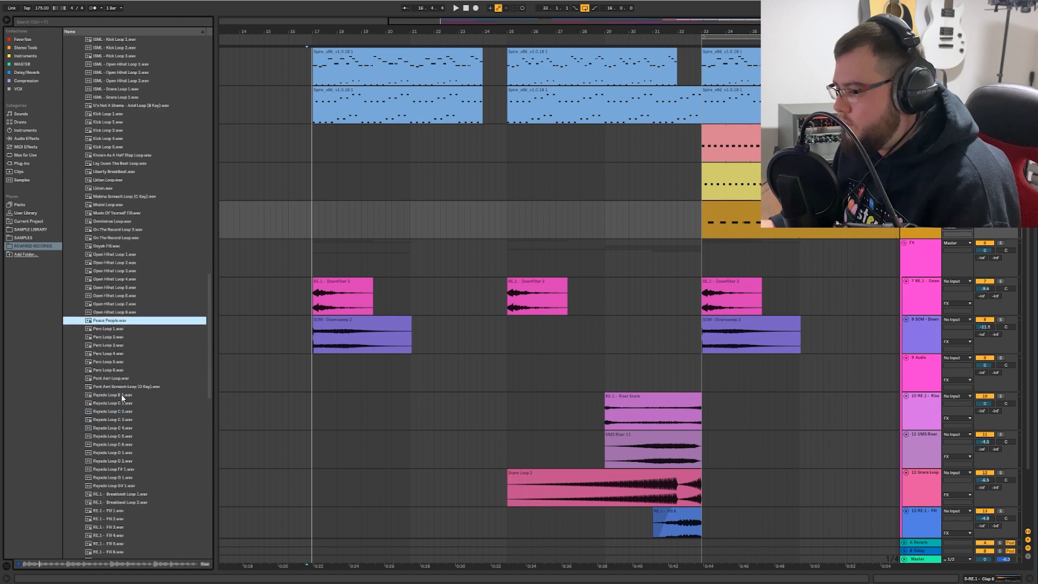
left_click(124, 387)
key("Up")
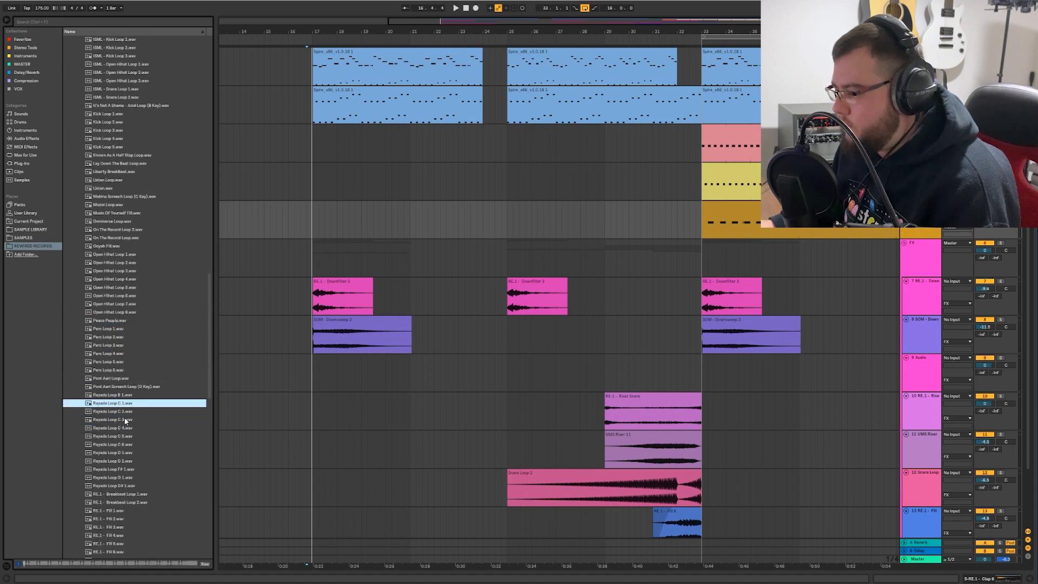
- Audition the RE.1 samples in the folder, including Breakbeat Loop 2 and Fills 2, 13, 15 and 16
scroll(125, 420, "down", 3)
left_click(123, 419)
left_click(120, 428)
left_click(121, 436)
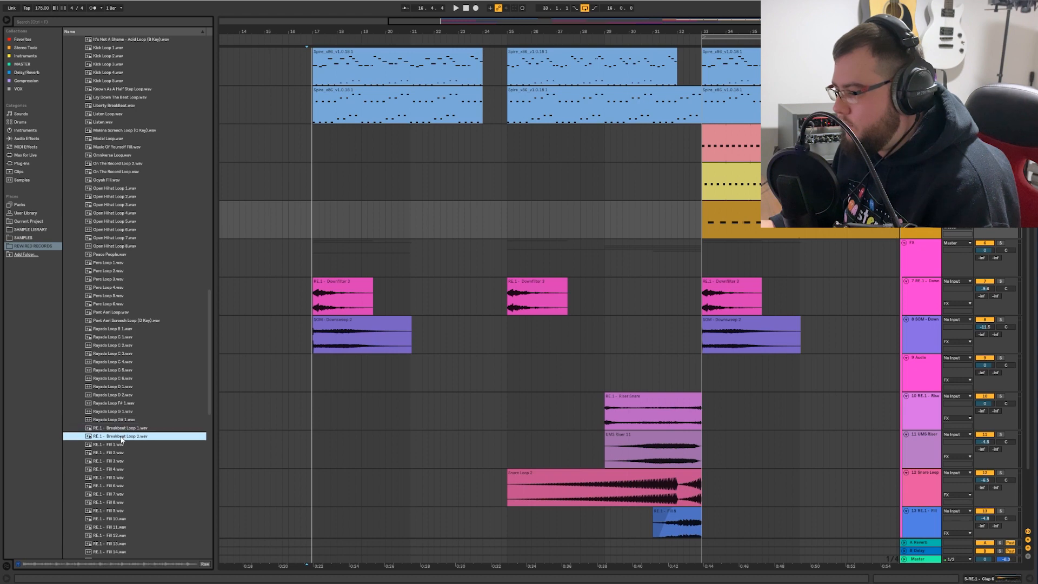
scroll(120, 430, "down", 3)
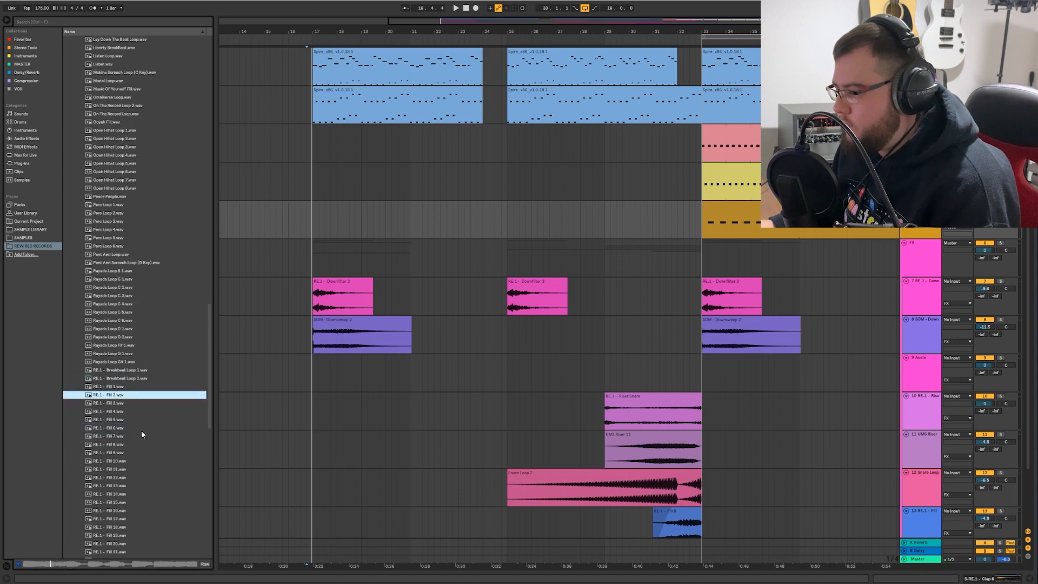
scroll(125, 430, "down", 3)
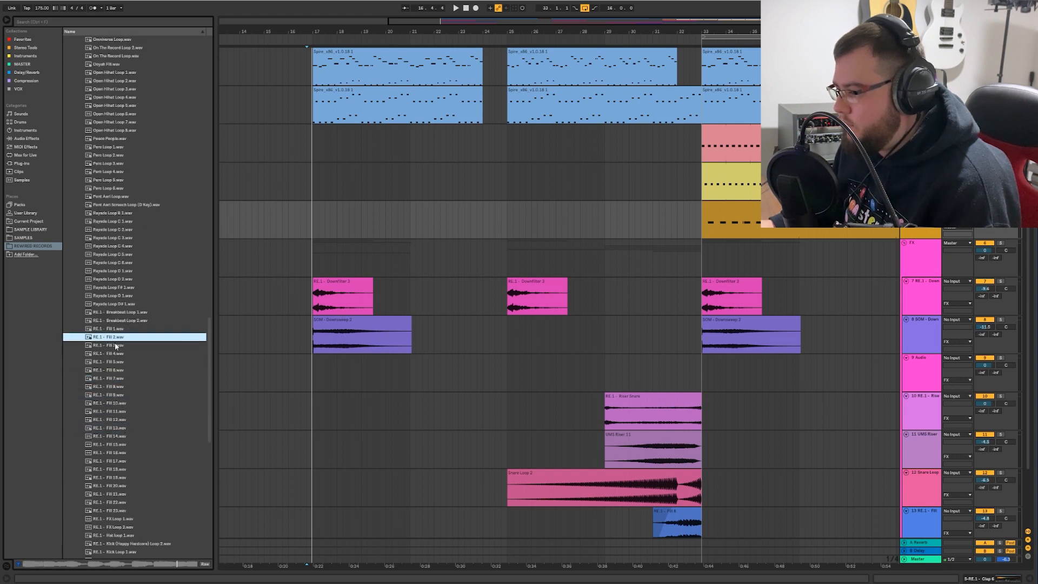
left_click(117, 428)
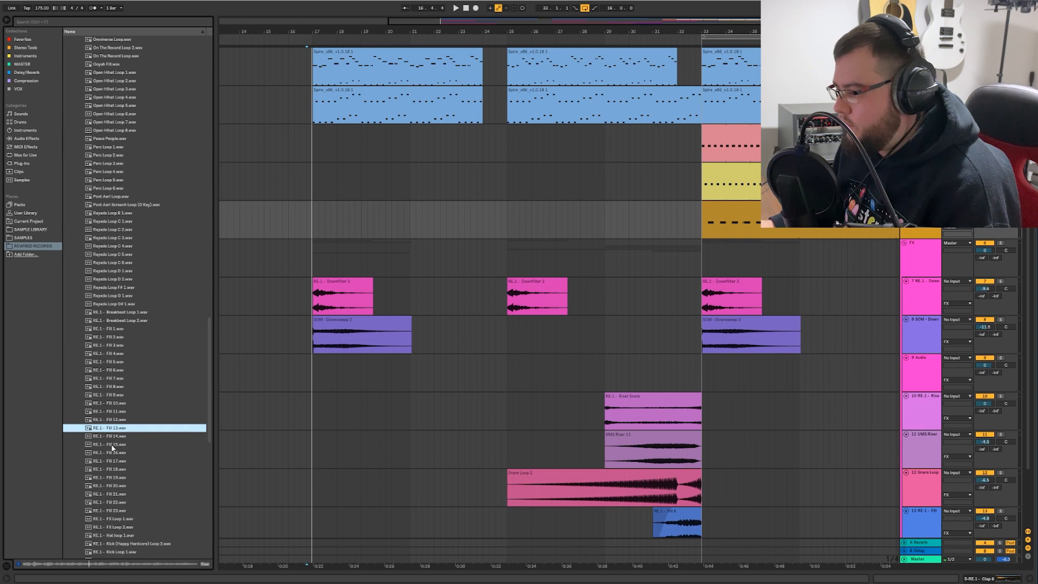
left_click(112, 445)
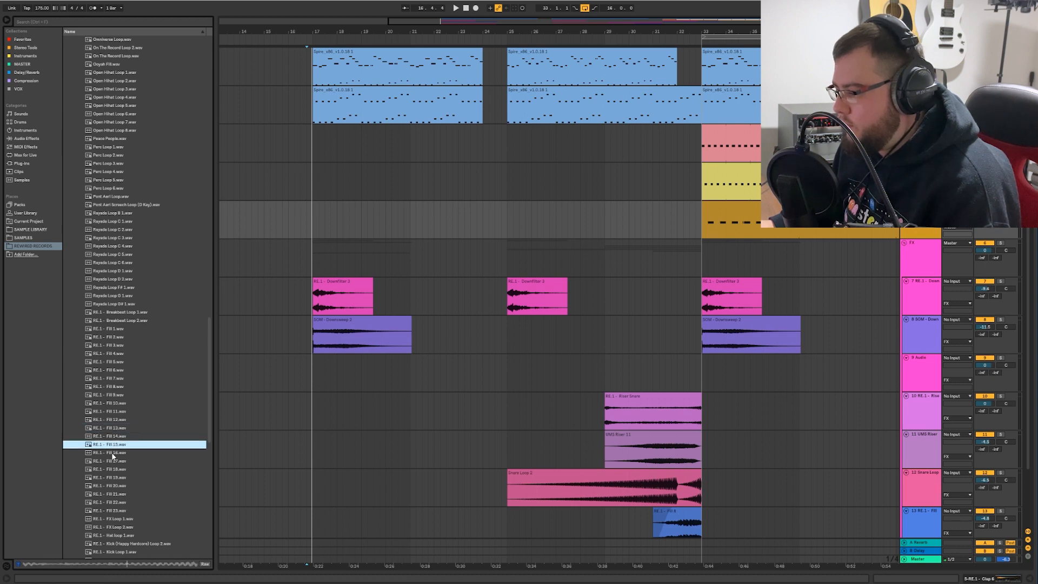
left_click(111, 453)
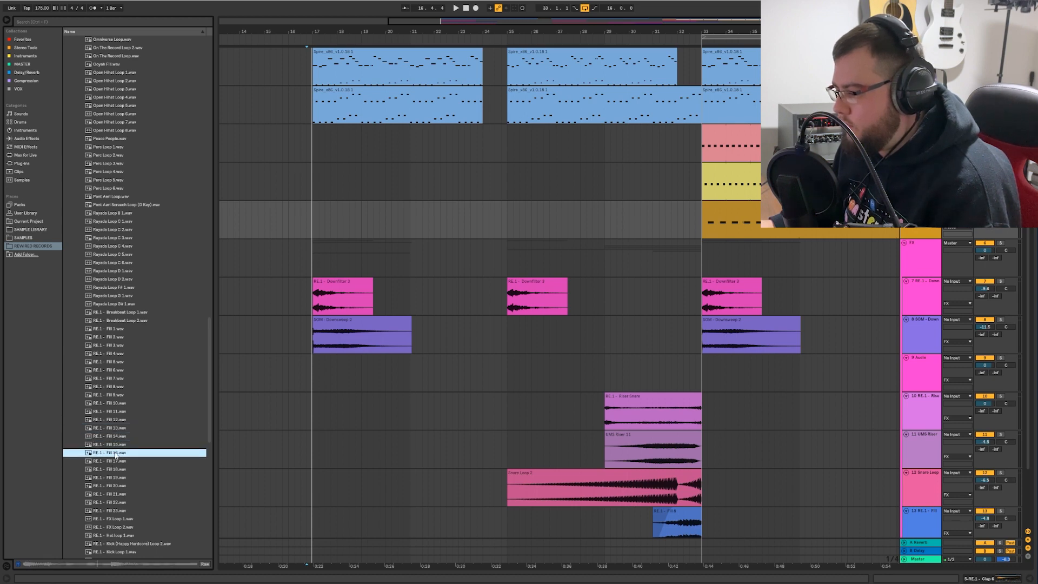
- Place the RE.1 - Fill 21 sample at bar 24 on track 9 and play it from bar 22
left_click(104, 486)
left_click(109, 504)
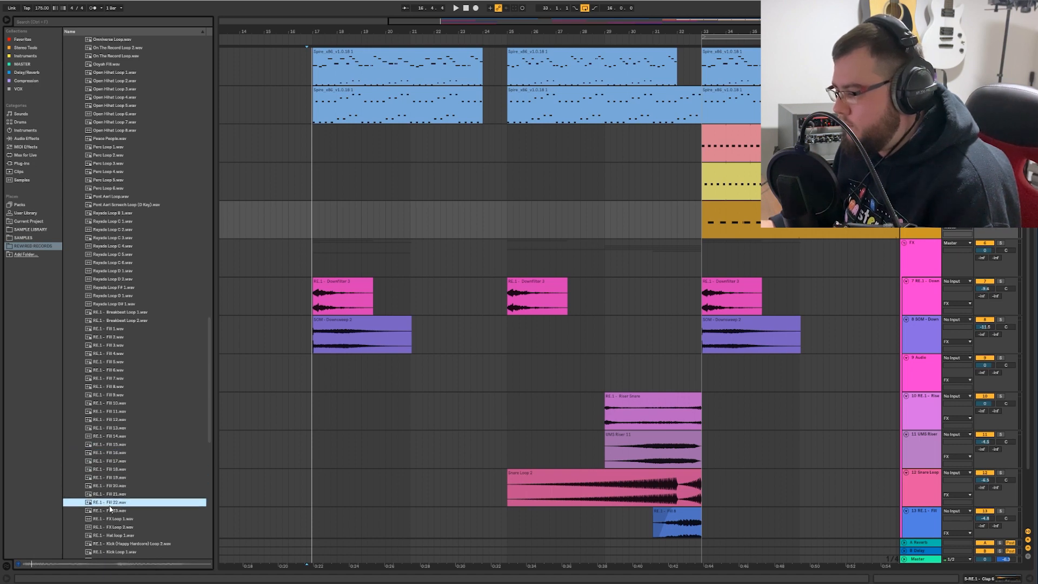
left_click(108, 496)
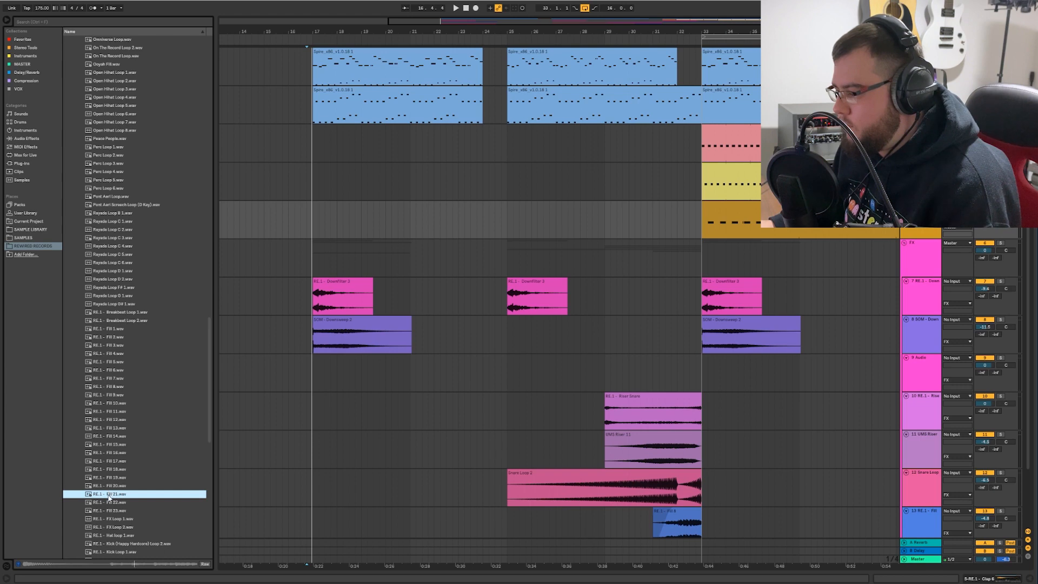
left_click_drag(111, 495, 485, 367)
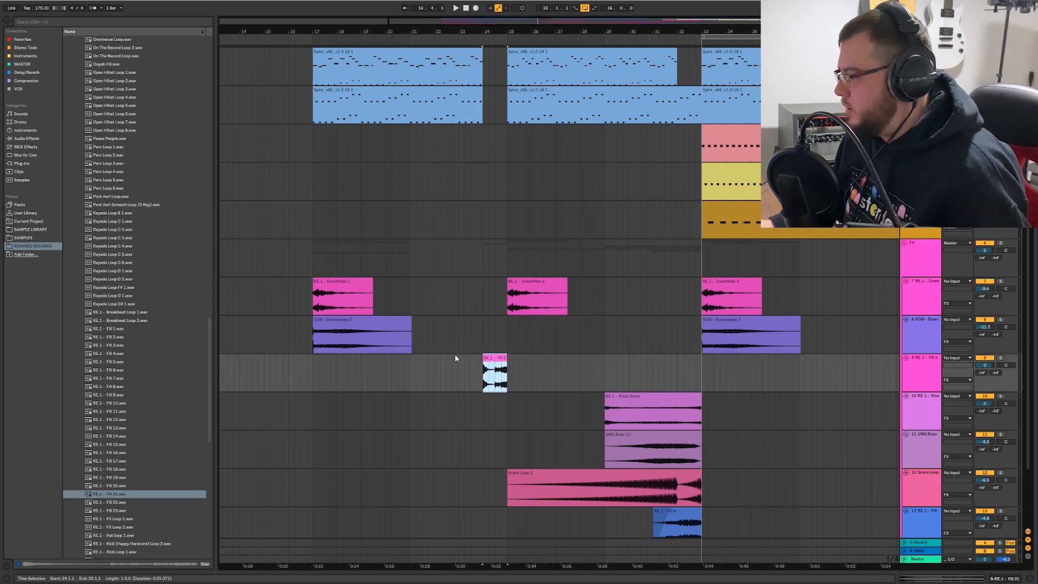
left_click(442, 346)
key("space")
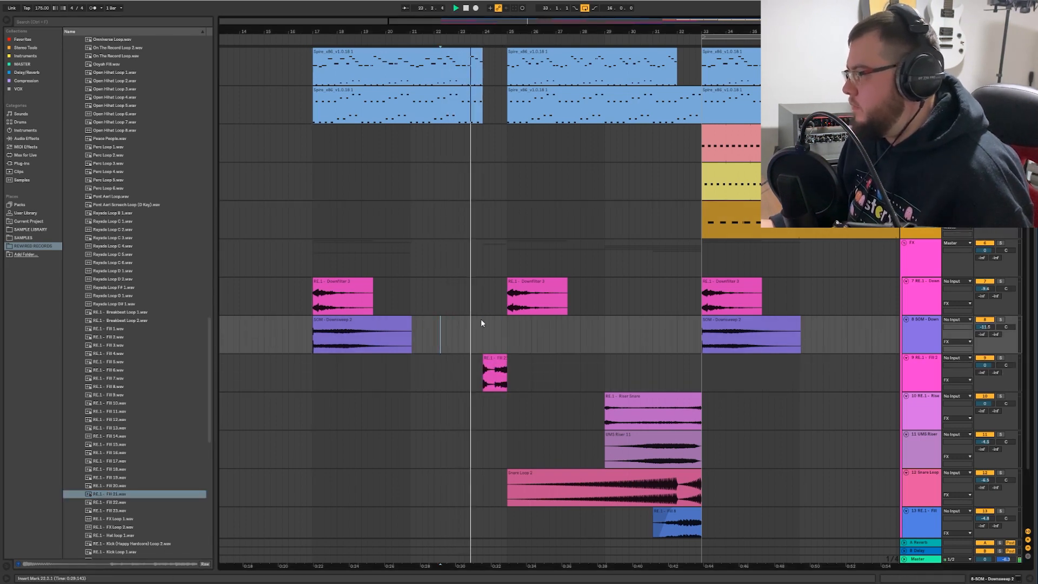
- Fill the second half of bar 24 on the first synth track with its melody and play from bar 22
left_click_drag(481, 57, 498, 79)
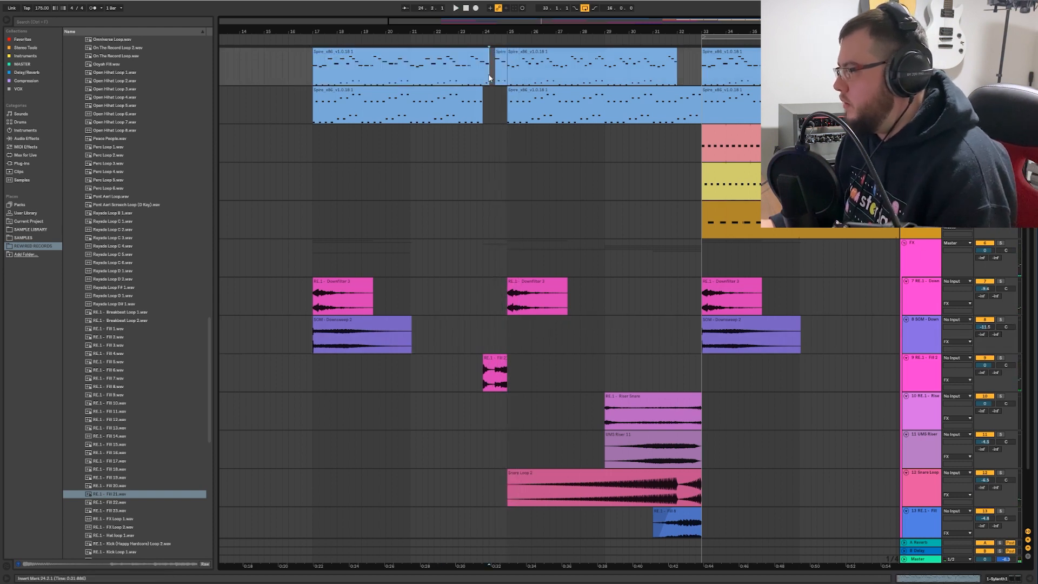
left_click(450, 73)
key("space")
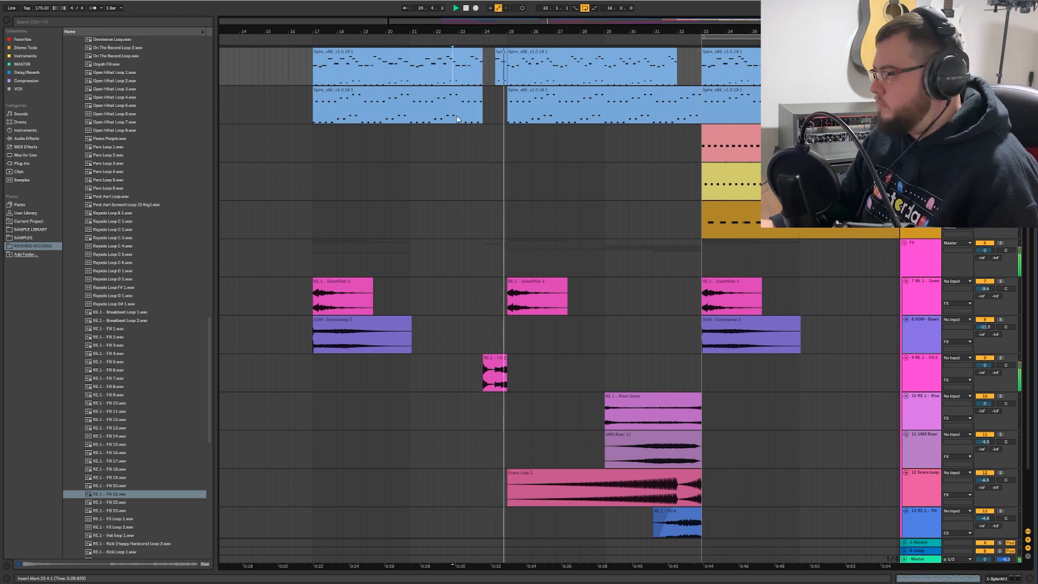
- Extend the start of the kick clip back to bar 25 and play the transition from bar 23
left_click(714, 174)
key("space")
left_click_drag(706, 136, 511, 139)
left_click(469, 151)
key("space")
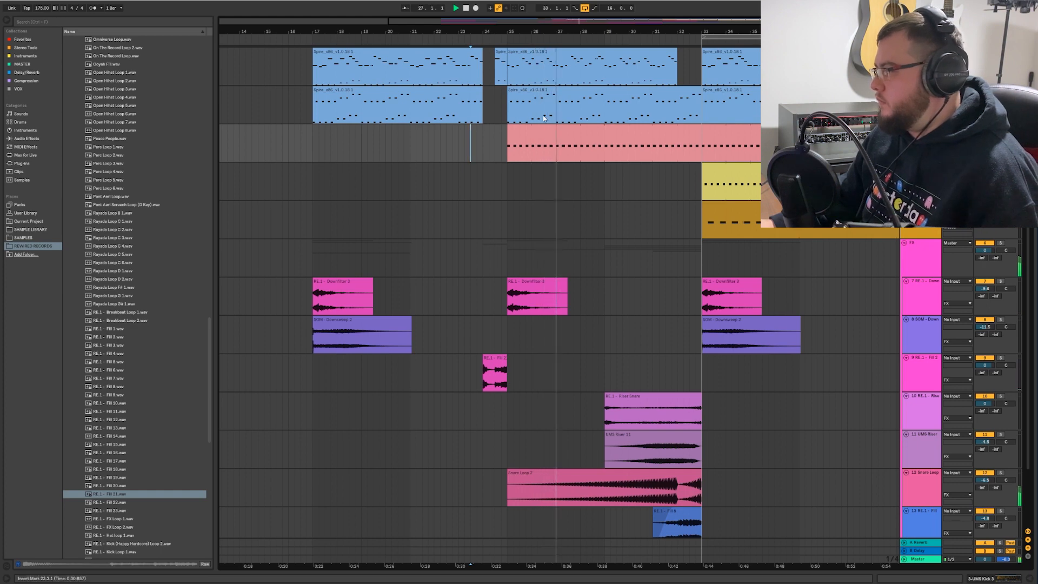
key("space")
- Delete the lower-octave notes from the second synth track's clip at bars 25 to 33 and play the result
double_click(511, 101)
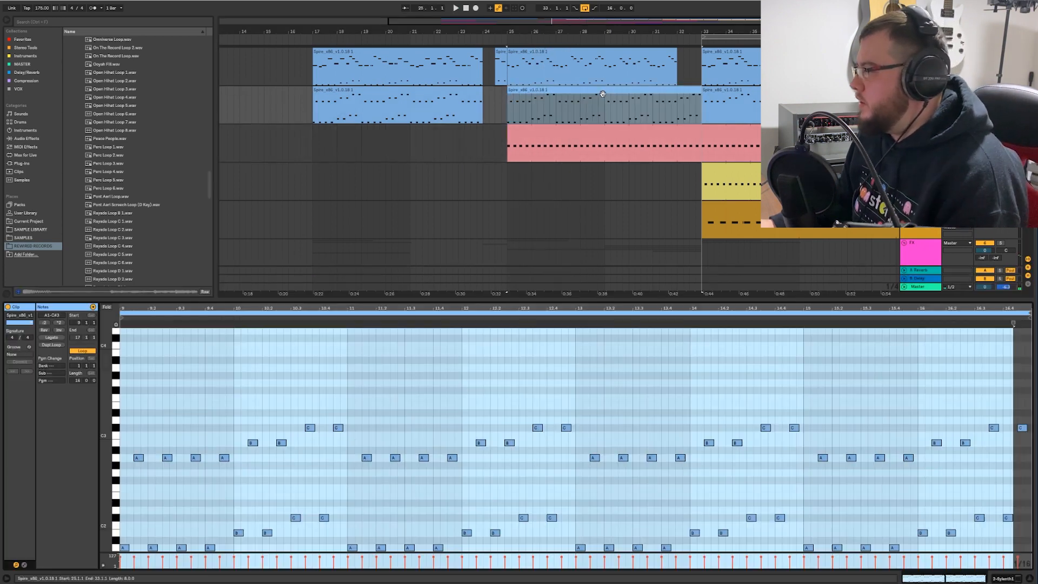
left_click_drag(123, 526, 1028, 553)
key("Delete")
left_click_drag(210, 499, 1030, 543)
key("Delete")
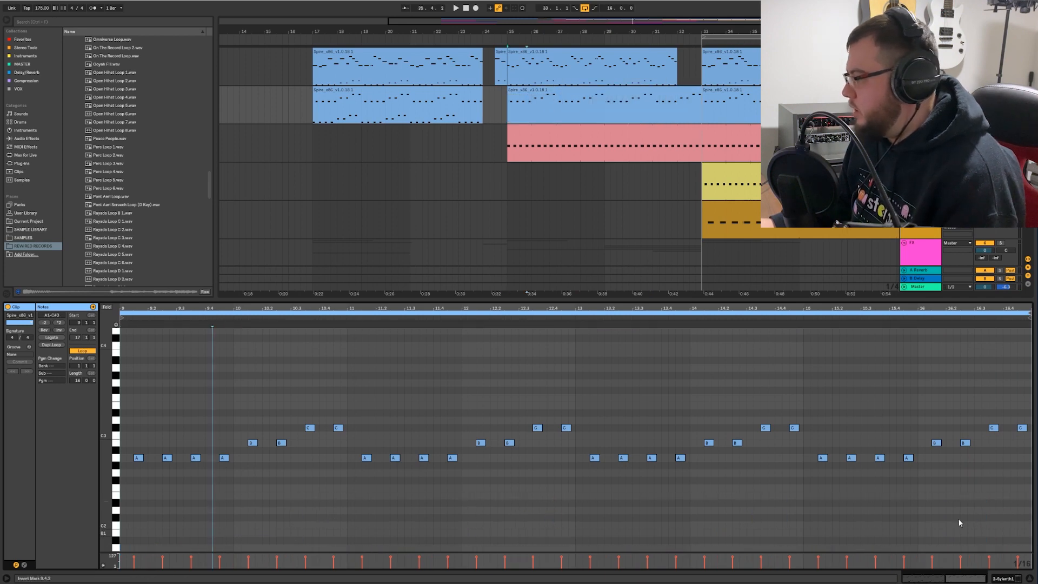
key("space")
left_click(517, 299)
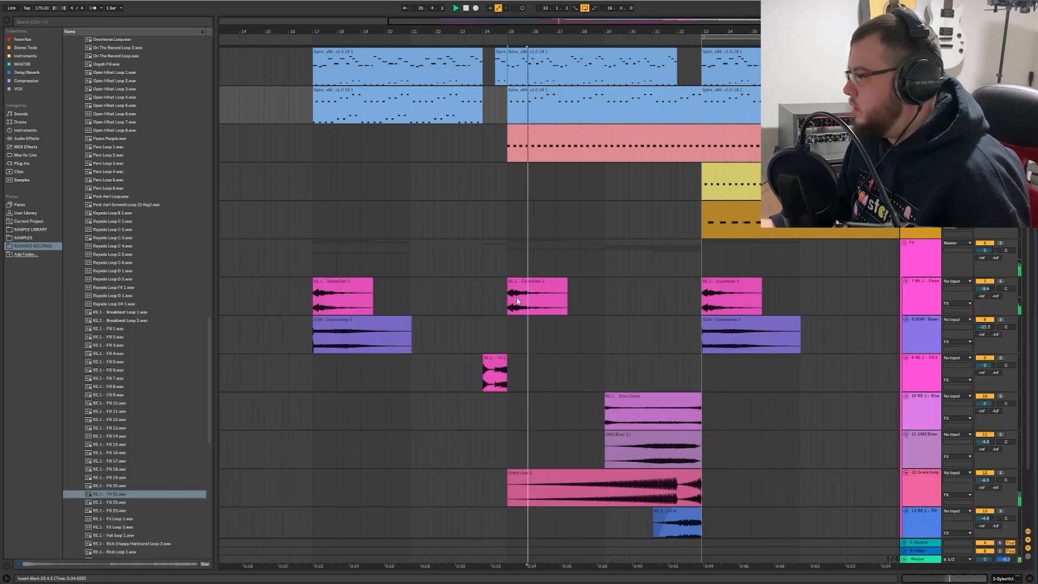
- Delete the second synth track's clip between bars 25 and 33 and play the arrangement from bar 17
left_click(474, 142)
left_click(551, 93)
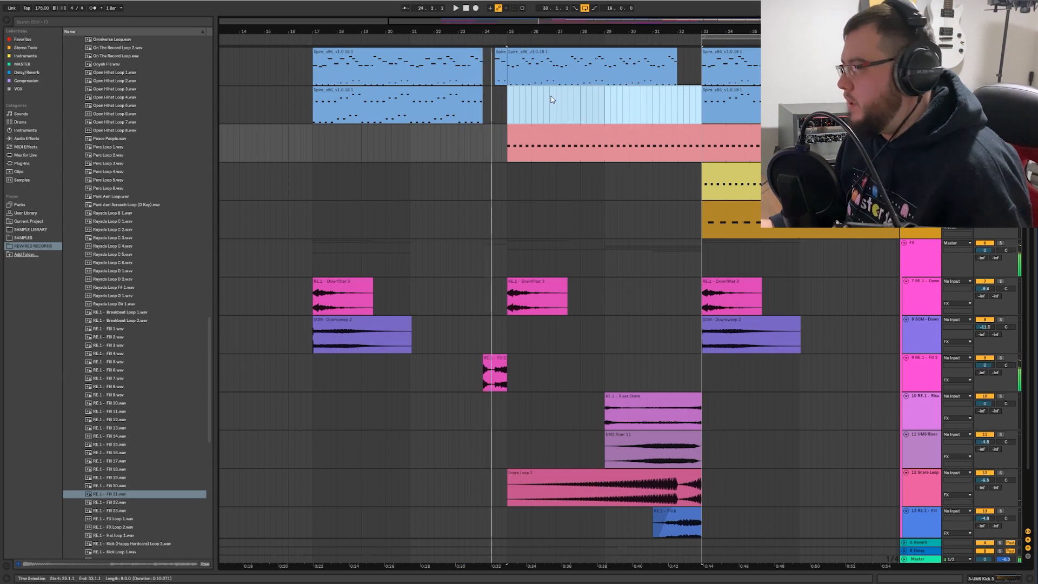
left_click(312, 140)
scroll(373, 405, "down", 5)
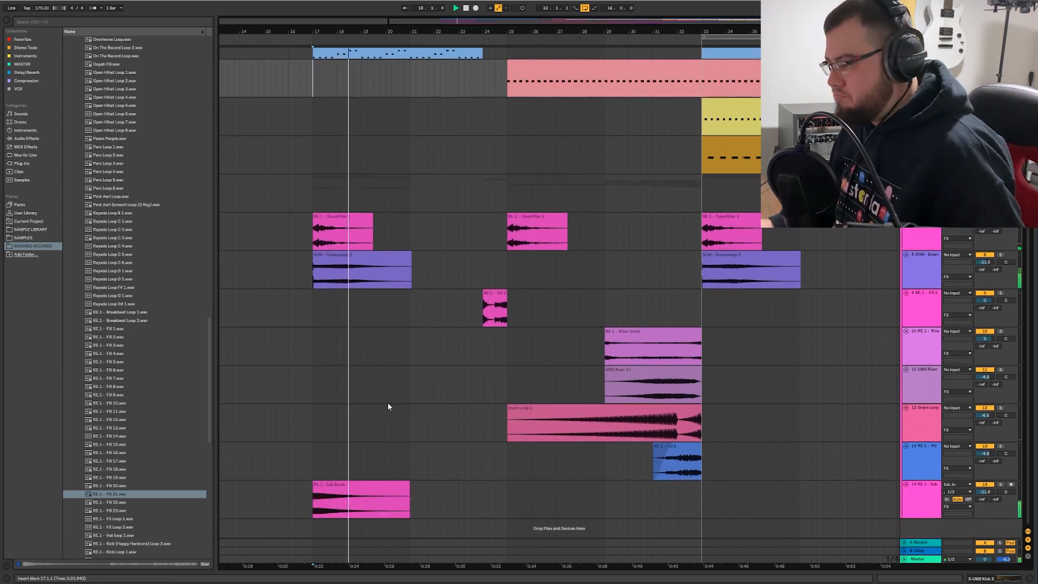
scroll(544, 392, "up", 5)
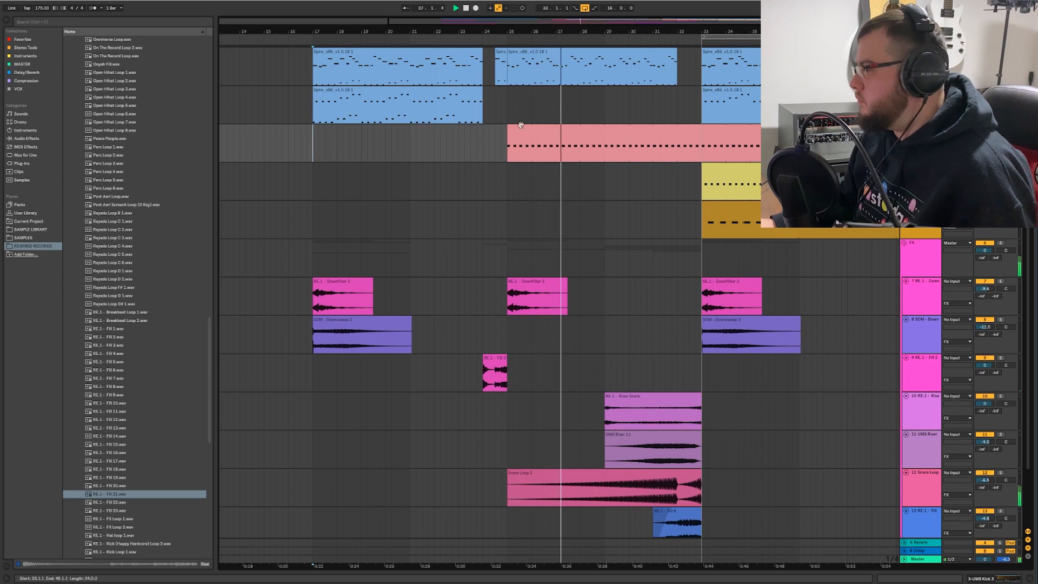
- Separate the kick clip's section from bar 29 to 33 and add offbeat copies of its kicks for the first two and a half bars
left_click_drag(607, 154, 697, 152)
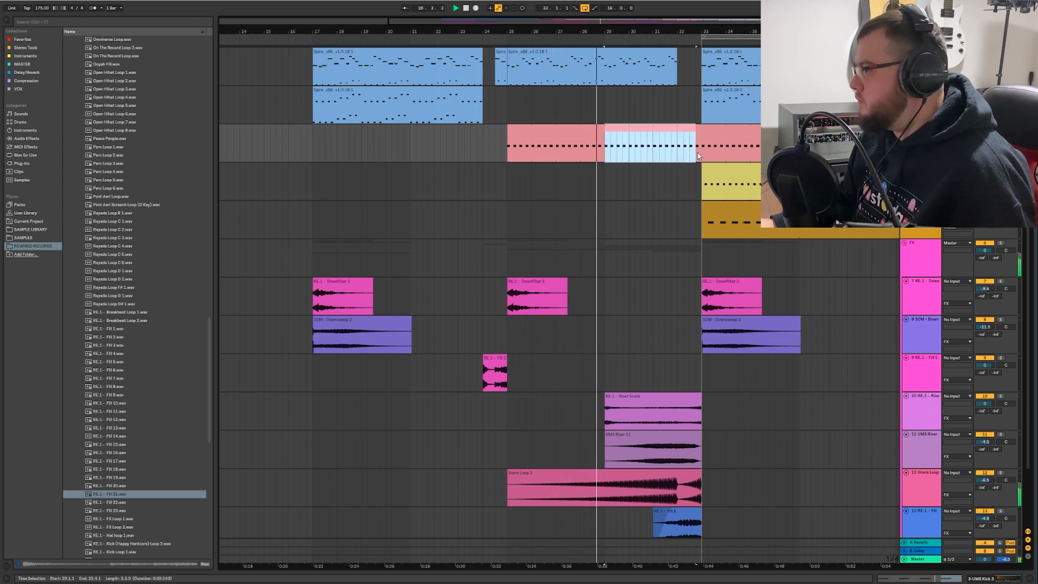
key("space")
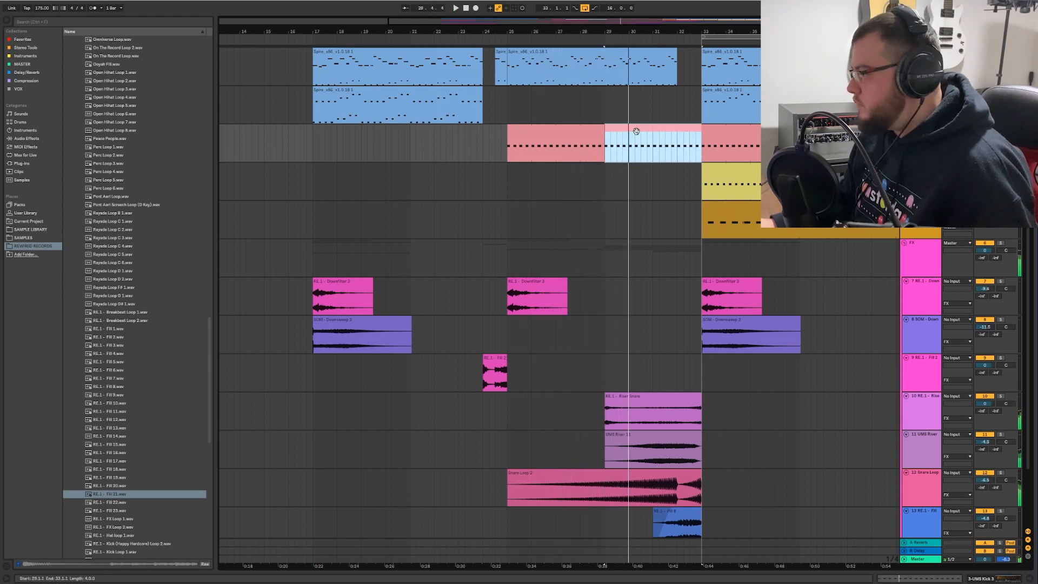
double_click(636, 128)
left_click_drag(132, 365, 647, 293)
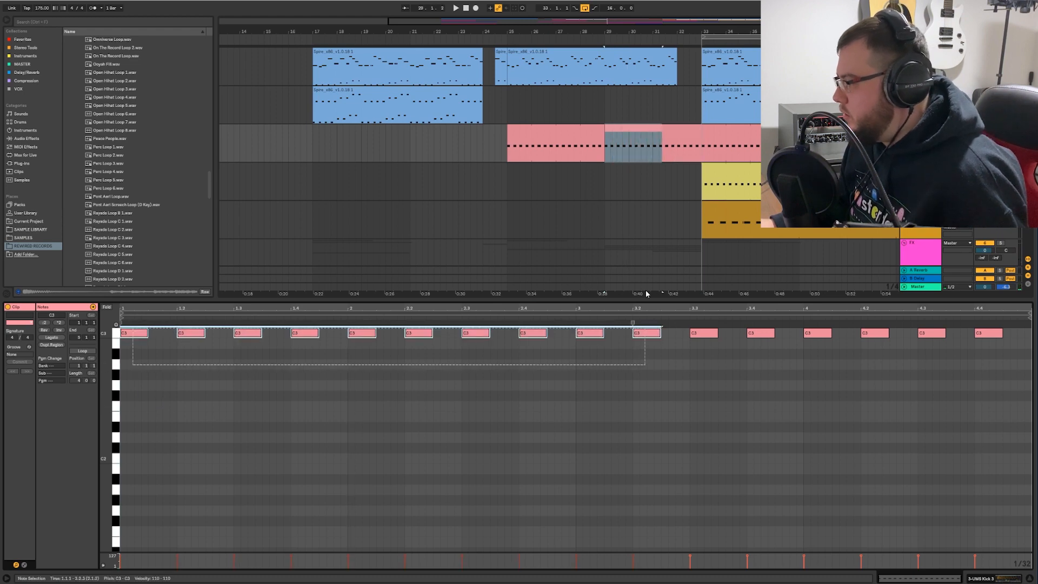
left_click_drag(140, 337, 167, 337)
key("space")
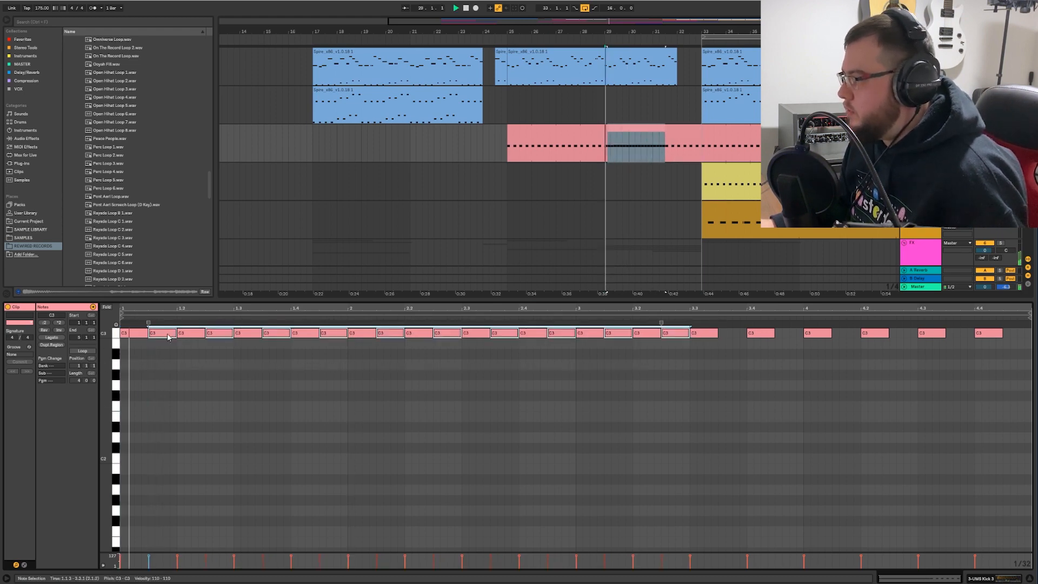
left_click(557, 370)
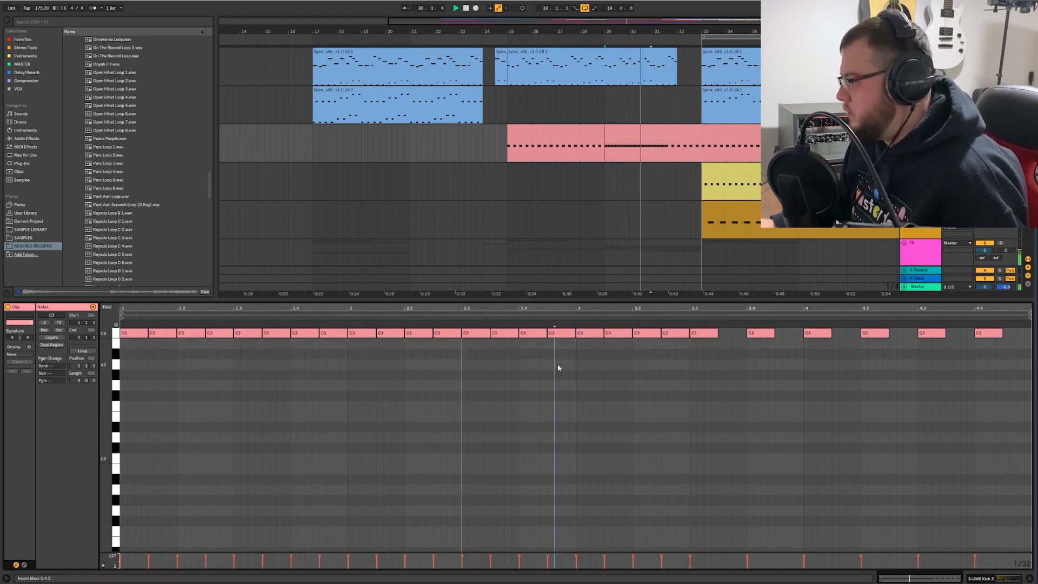
- Turn the kicks from the clip's third bar to its end into a continuous sixteenth-note roll and play it
left_click_drag(588, 349, 687, 338)
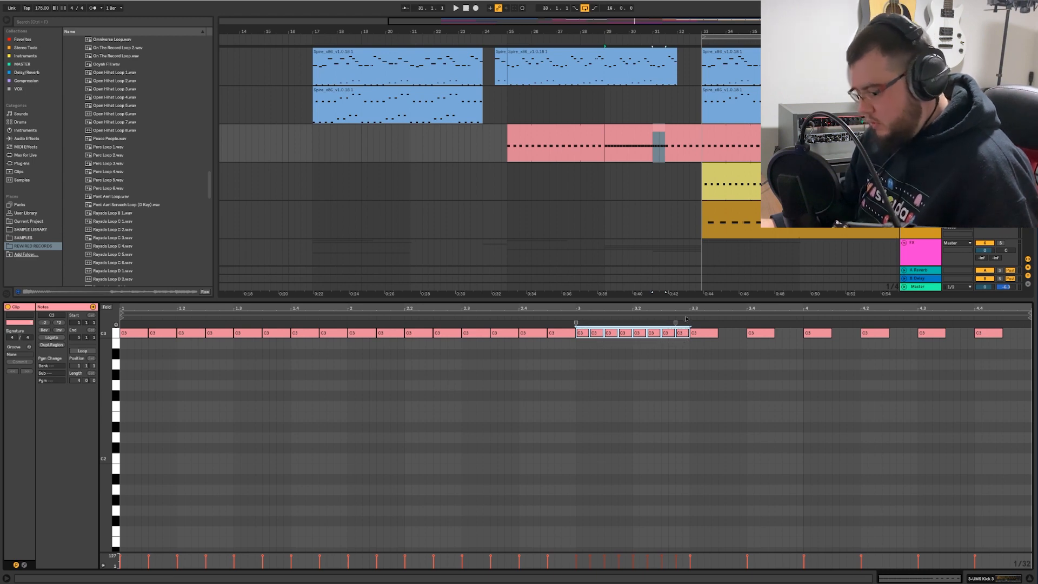
key("ctrl+d")
key("ctrl+d")
key("ctrl+d")
key("space")
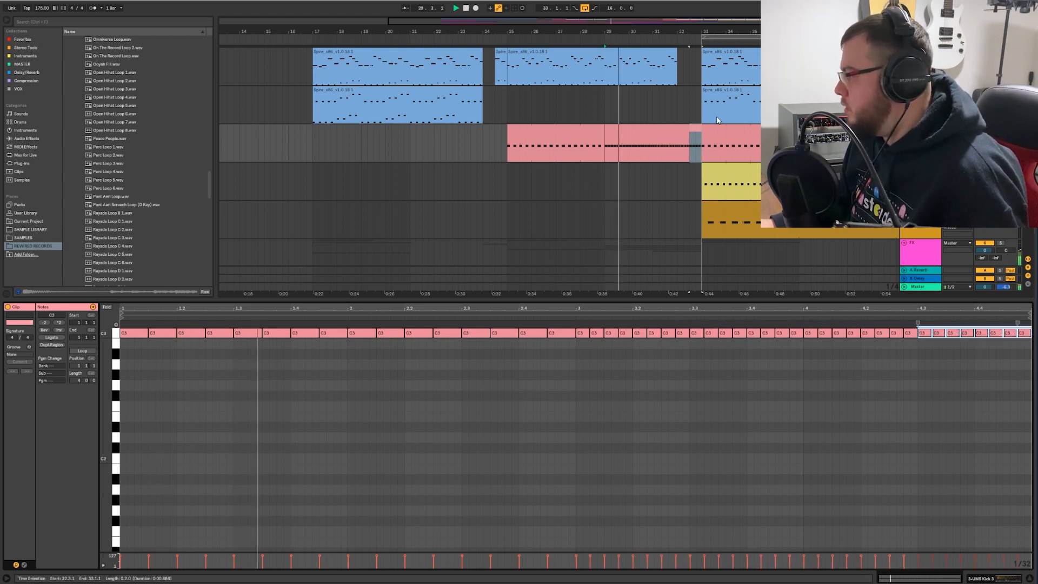
- Trim the kick roll clip to end at bar 32 and play the arrangement from bar 17
left_click_drag(701, 133, 681, 137)
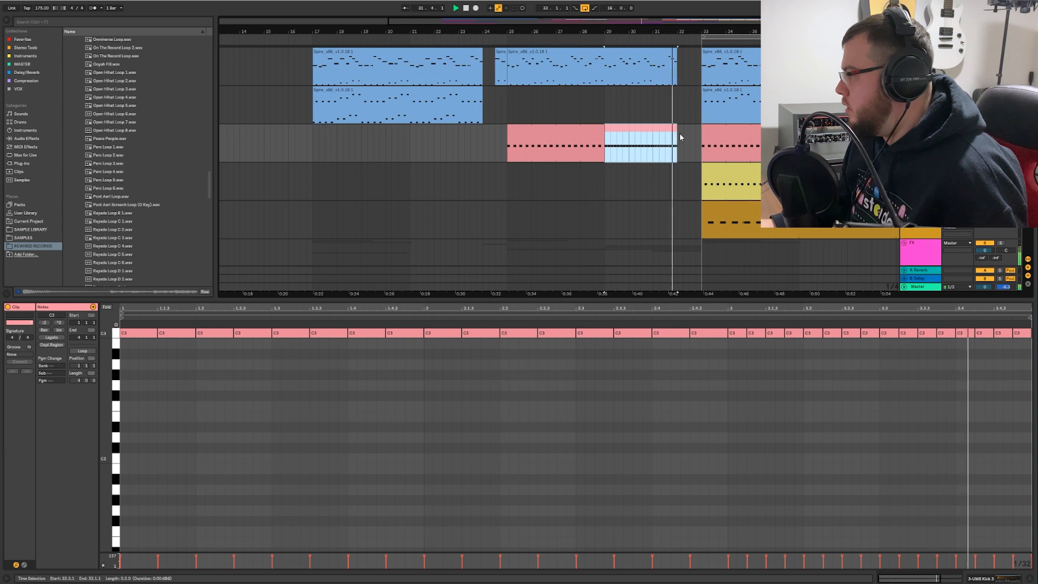
double_click(660, 301)
left_click_drag(622, 31, 536, 29)
left_click(984, 135)
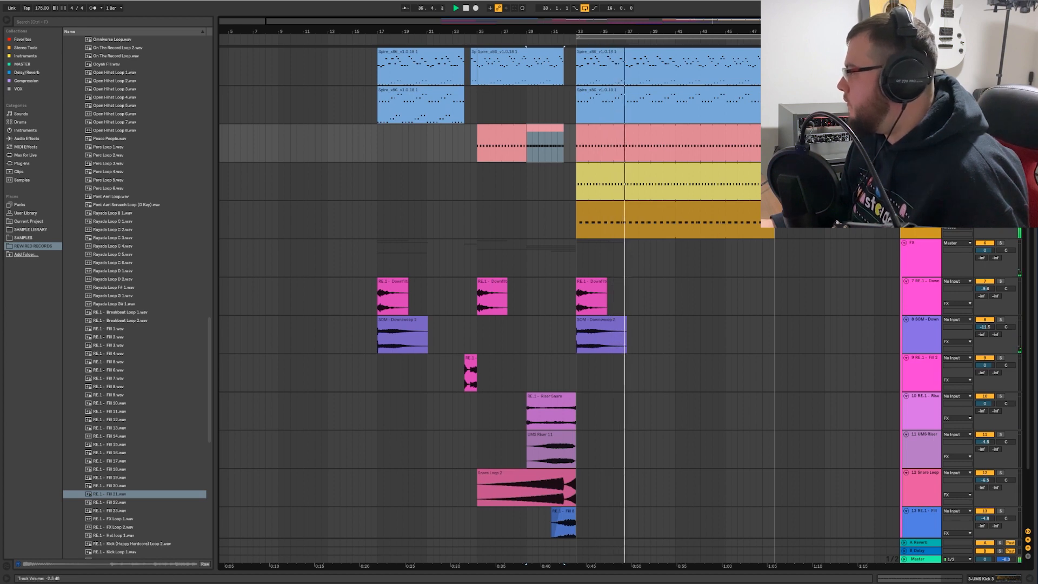
left_click(379, 186)
key("space")
key("space")
- Insert an audio track below the clap track and search the Rewired Records folder for "crash", expanding the MPT1 Percussion results
left_click(920, 212)
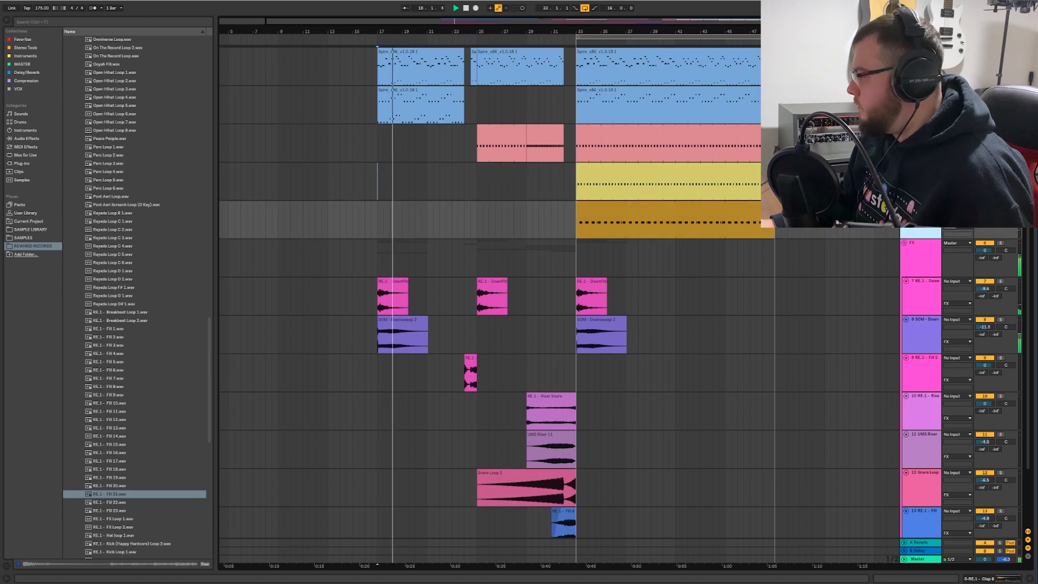
key("ctrl+t")
scroll(119, 287, "up", 3)
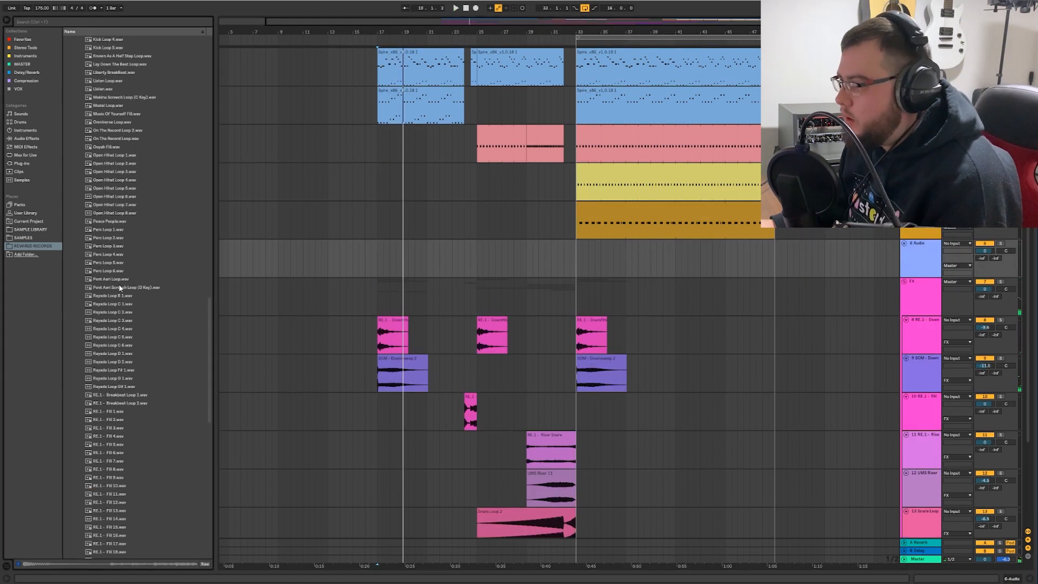
scroll(124, 276, "up", 15)
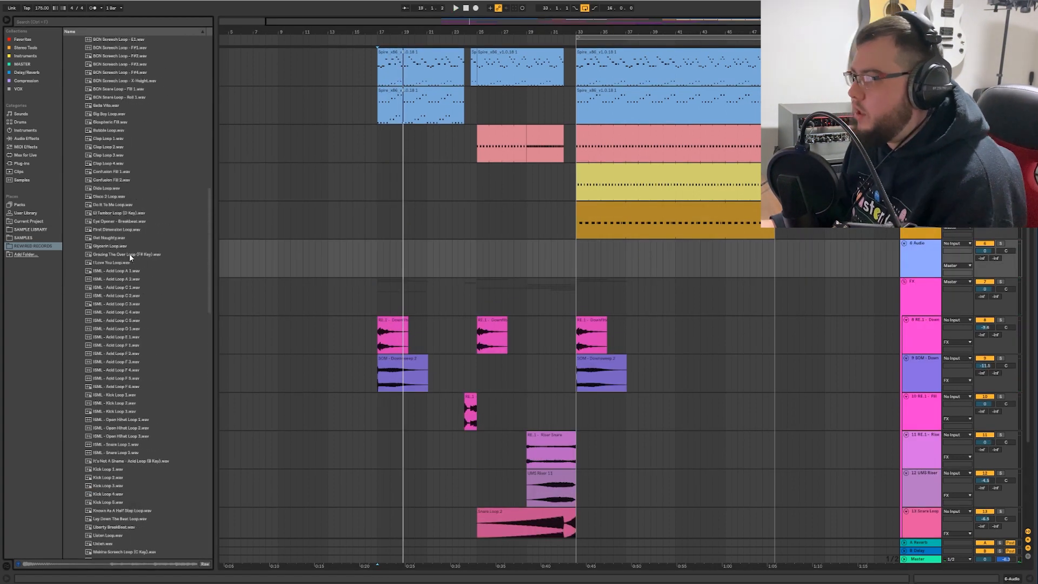
scroll(129, 255, "up", 8)
left_click(47, 21)
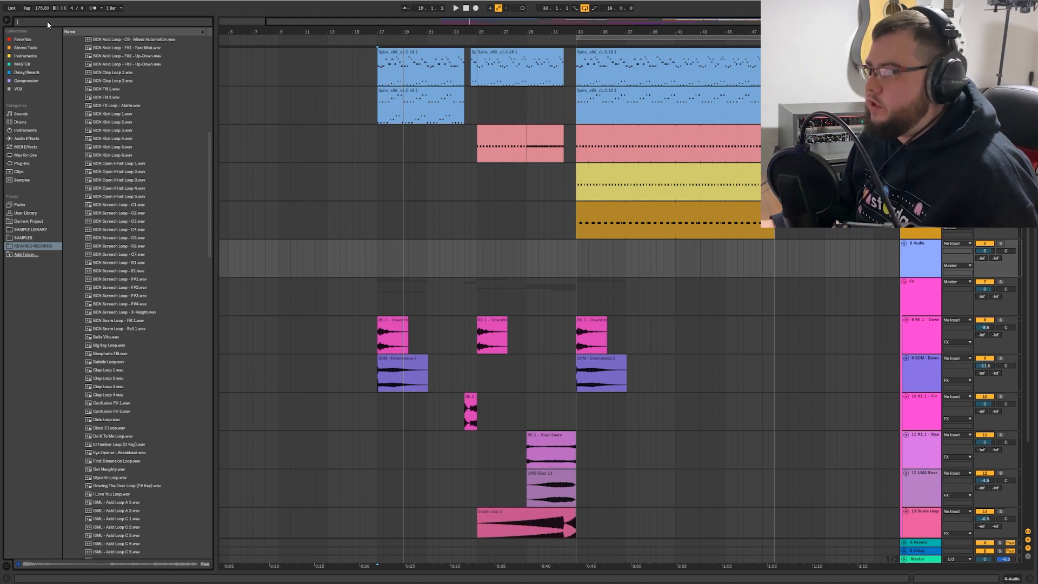
type("cras")
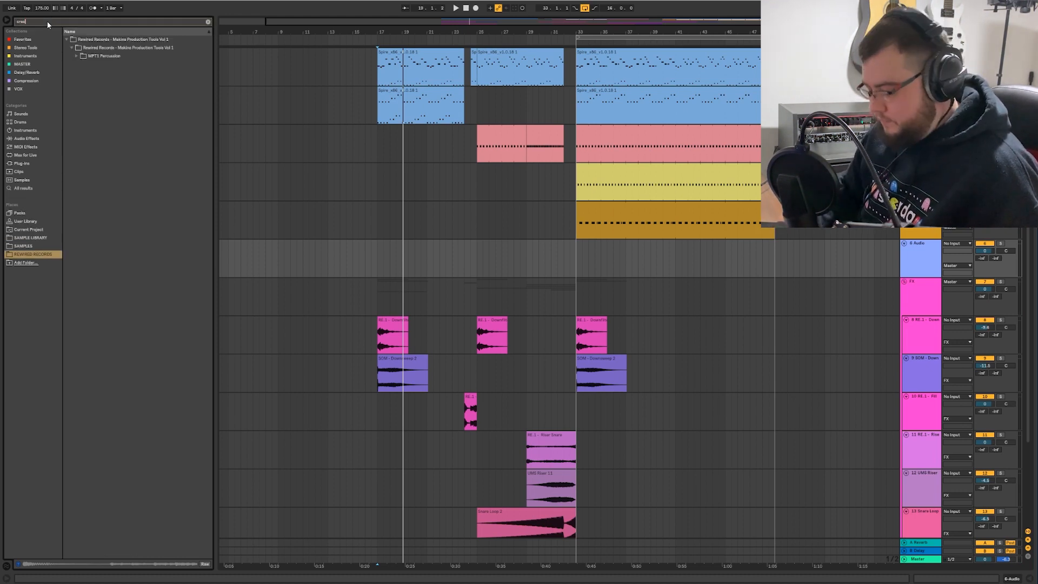
type("h")
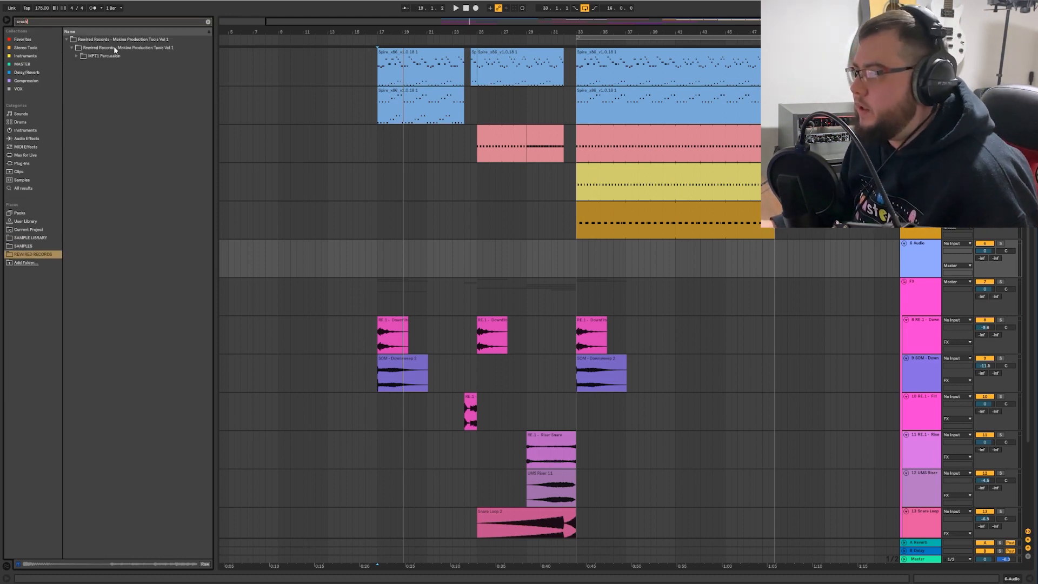
left_click(76, 57)
- Audition the BCN, Confusion, RE.1, reverse and UMS crash samples in the MPT1 Percussion folder
left_click(101, 72)
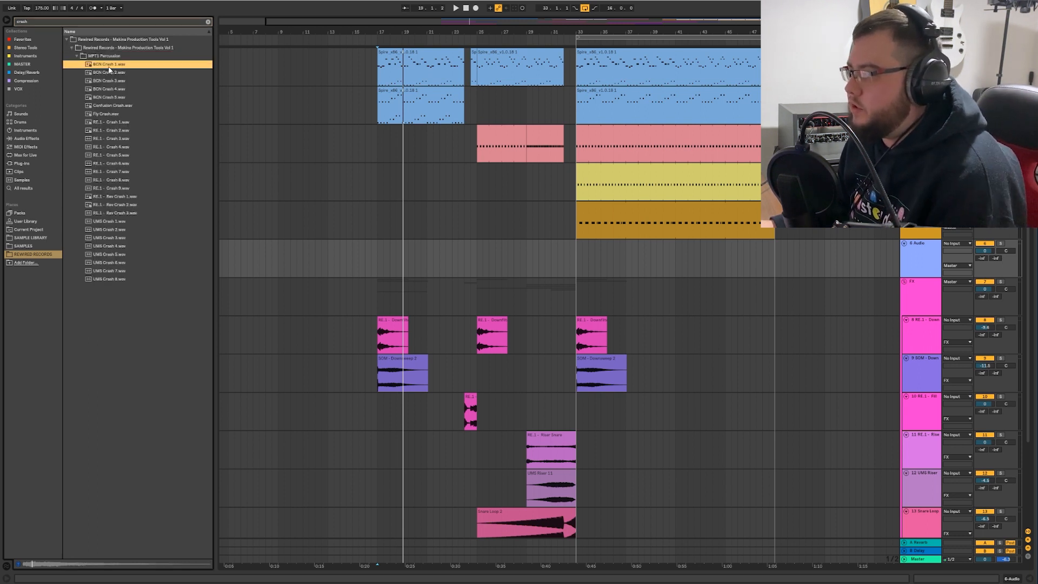
left_click(112, 113)
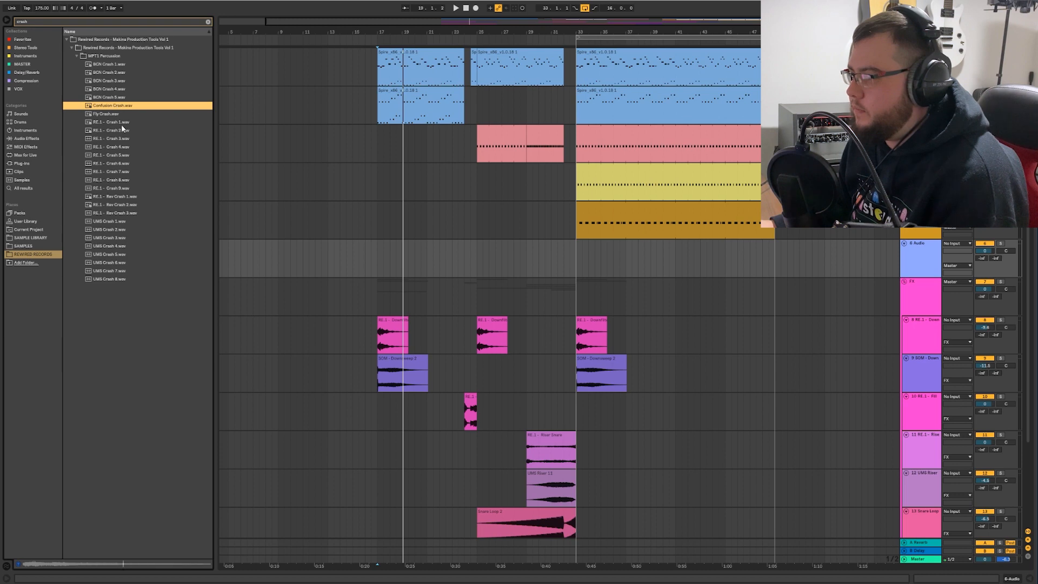
key("Down")
left_click(117, 171)
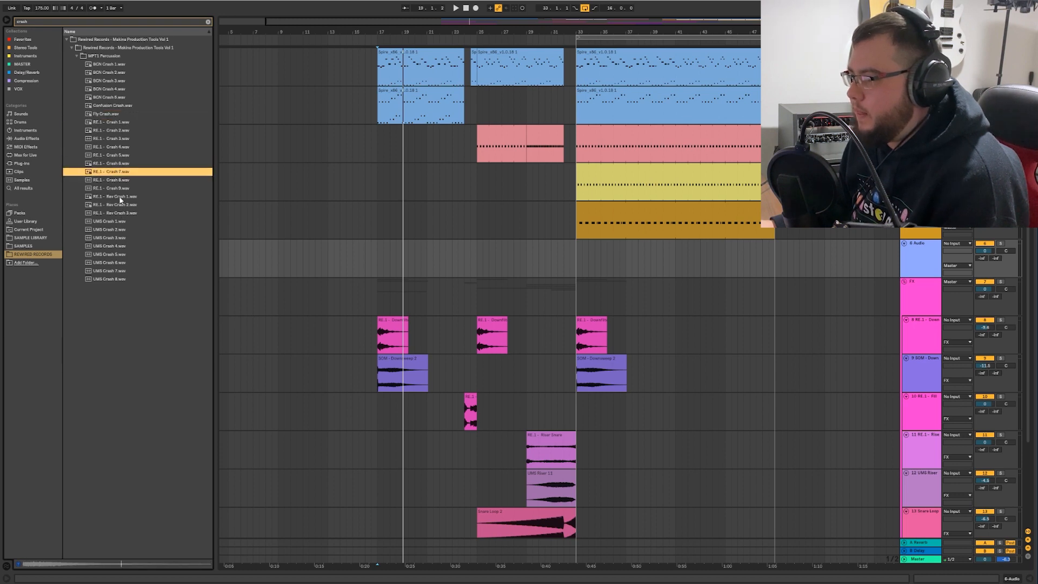
left_click(119, 196)
left_click(113, 205)
left_click(115, 213)
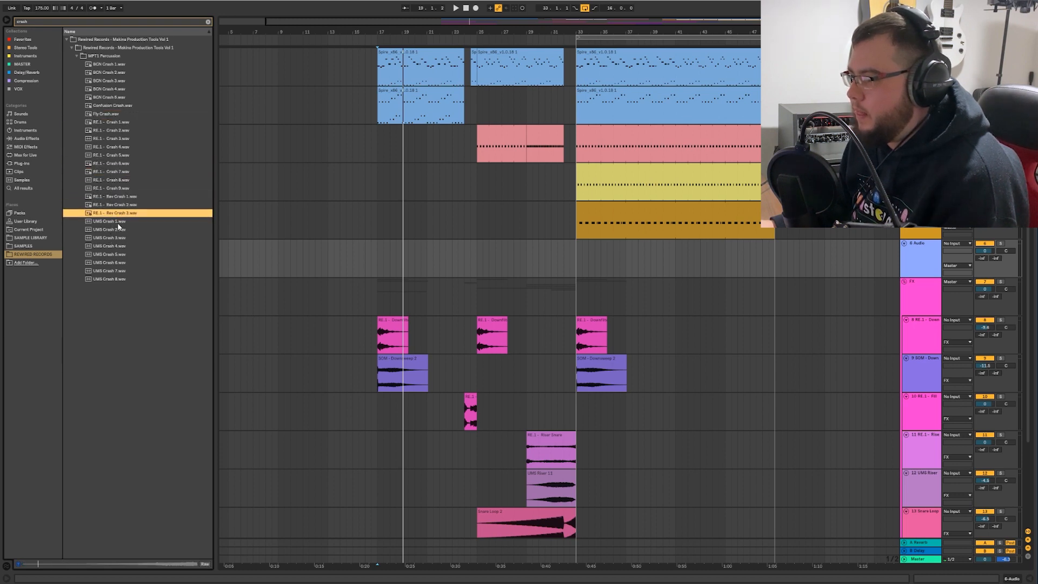
left_click(110, 229)
left_click(109, 241)
left_click(112, 247)
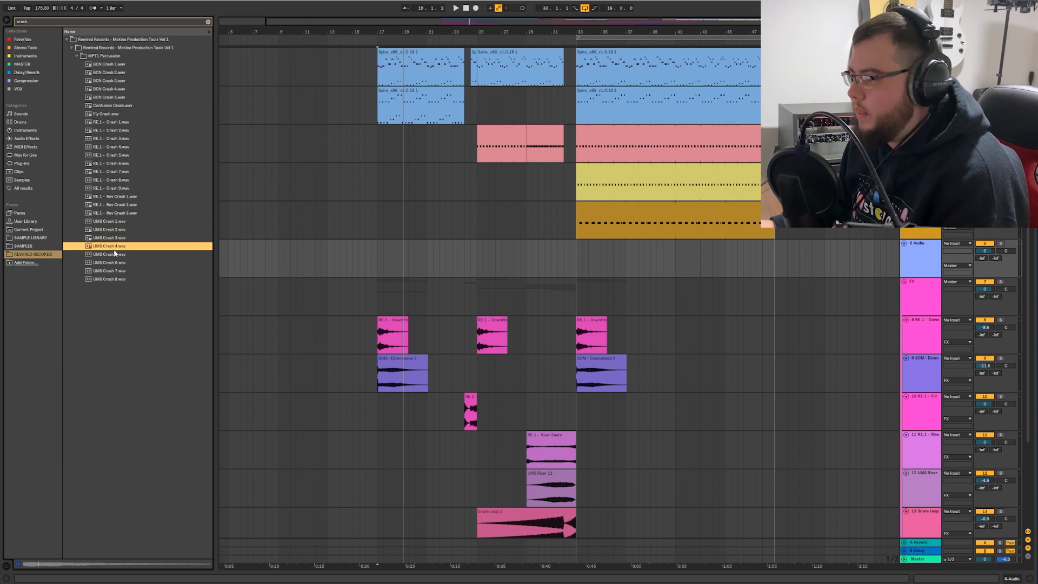
left_click(103, 131)
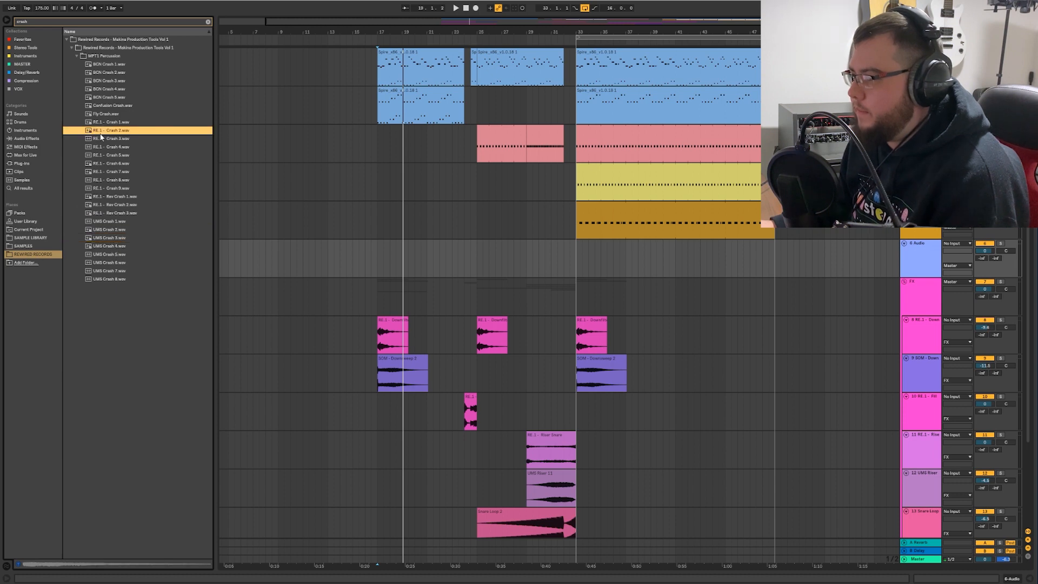
key("Down")
left_click(113, 173)
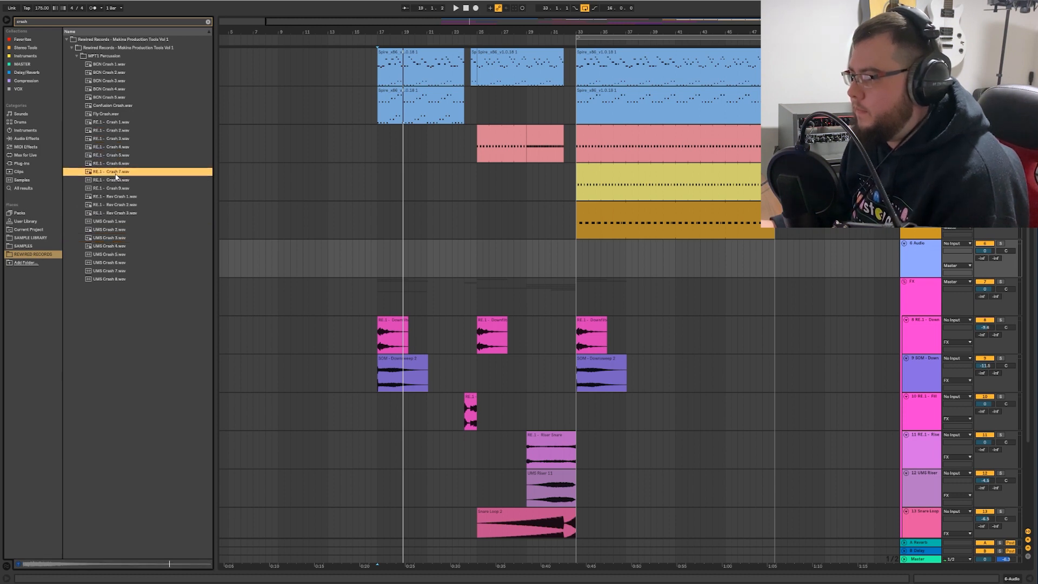
left_click(121, 188)
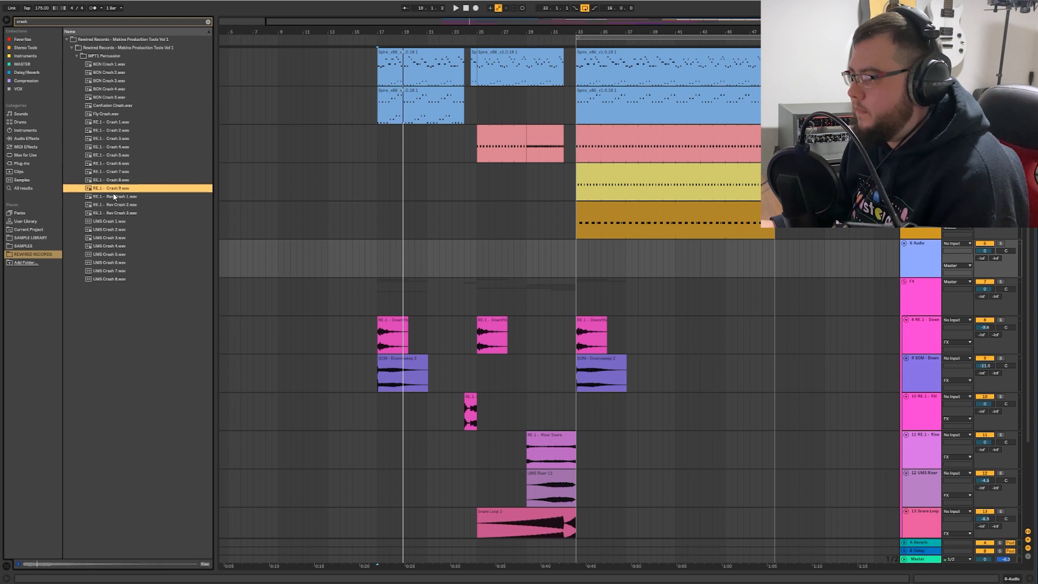
- Place RE.1 - Crash 9 on the new audio track at bars 17 and 25 and set the track's volume to -7.8 dB
mouse_move(111, 192)
left_mouse_down()
mouse_move(436, 247)
mouse_move(475, 258)
mouse_move(467, 266)
mouse_move(475, 258)
mouse_move(380, 245)
left_mouse_up()
left_click(380, 228)
key("space")
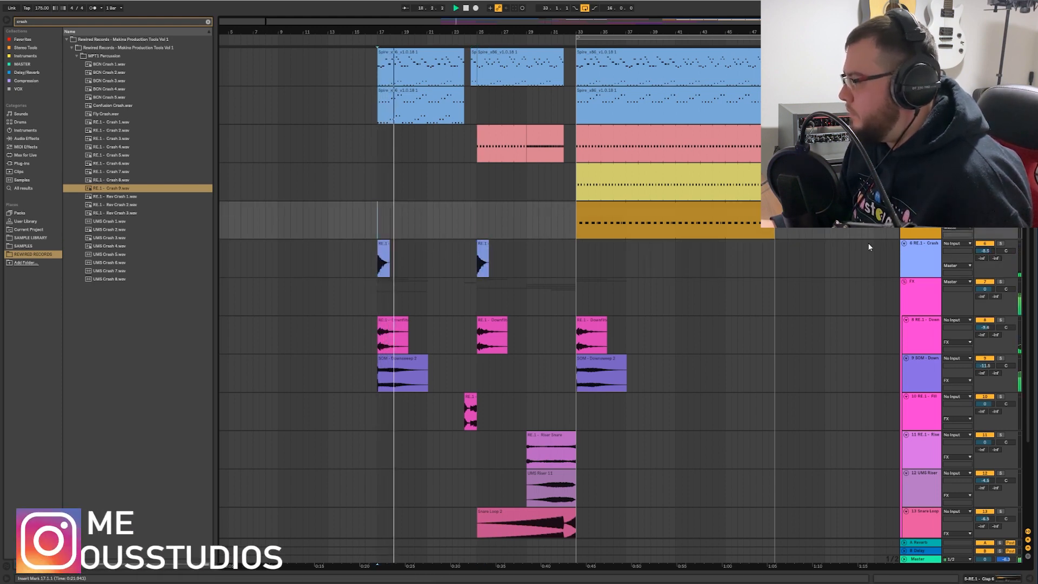
left_click_drag(985, 251, 985, 248)
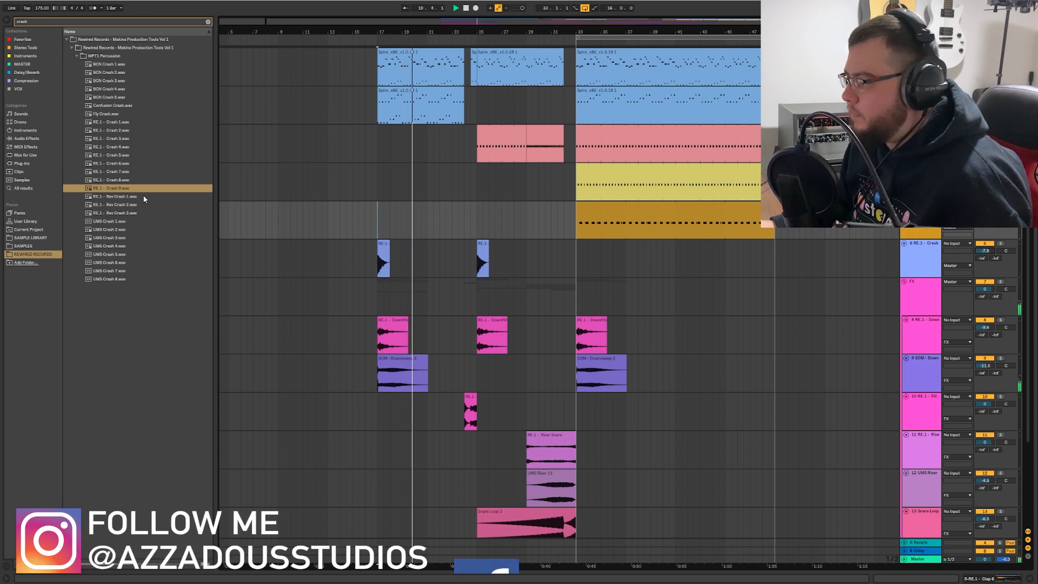
- Insert another audio track below the crash track and place RE.1 - Rev Crash 1 in the second half of bar 24
left_click(917, 253)
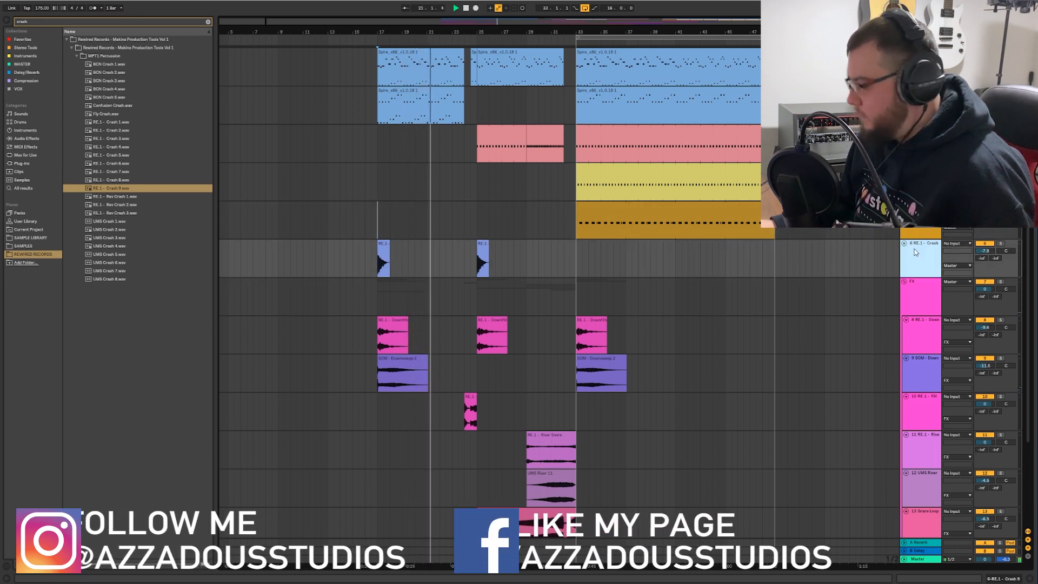
key("ctrl+t")
left_click_drag(101, 195, 469, 293)
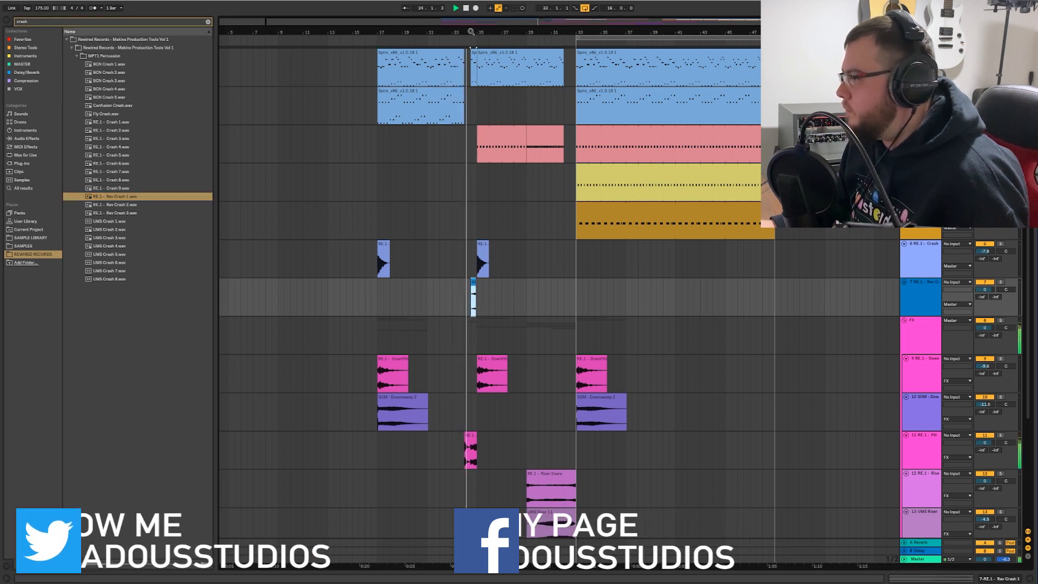
left_click_drag(471, 32, 470, 73)
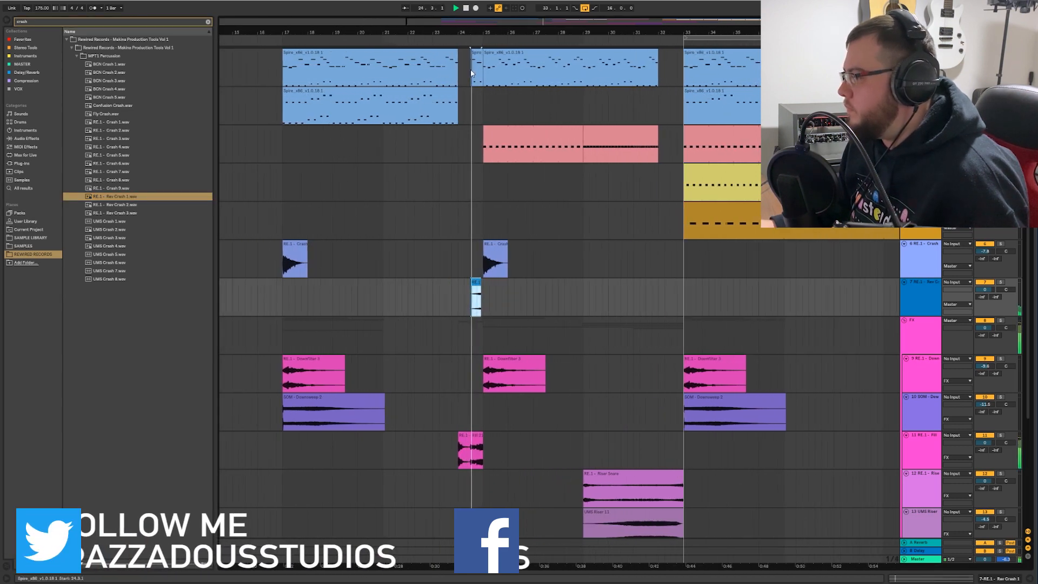
- Copy the crash to bars 27, 29, 30, 31, 31.3, 32 and 33, and play the arrangement from bar 17
left_click(497, 247)
left_click_drag(497, 247, 698, 246)
left_click(666, 227)
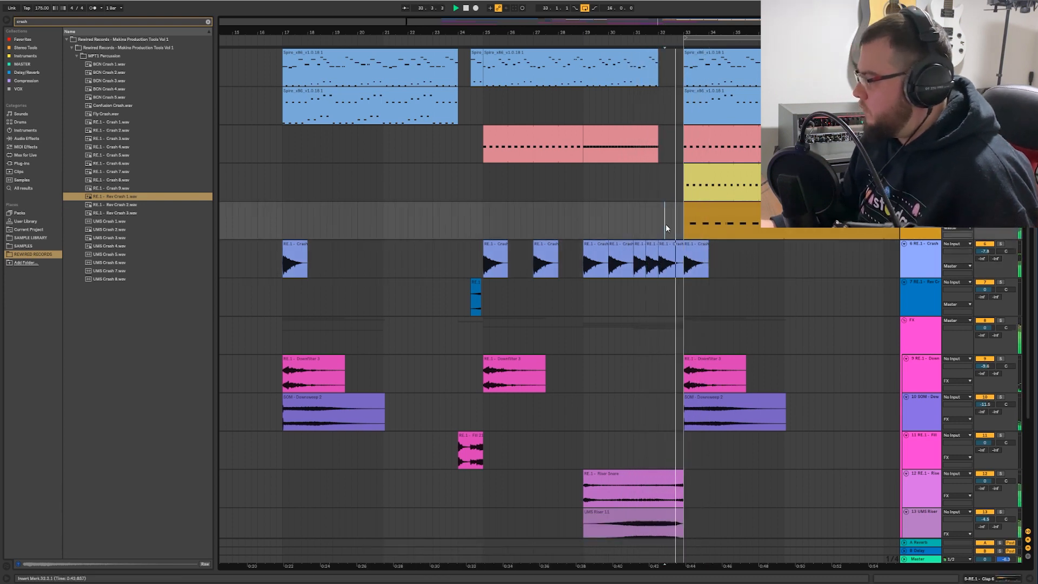
left_click(284, 193)
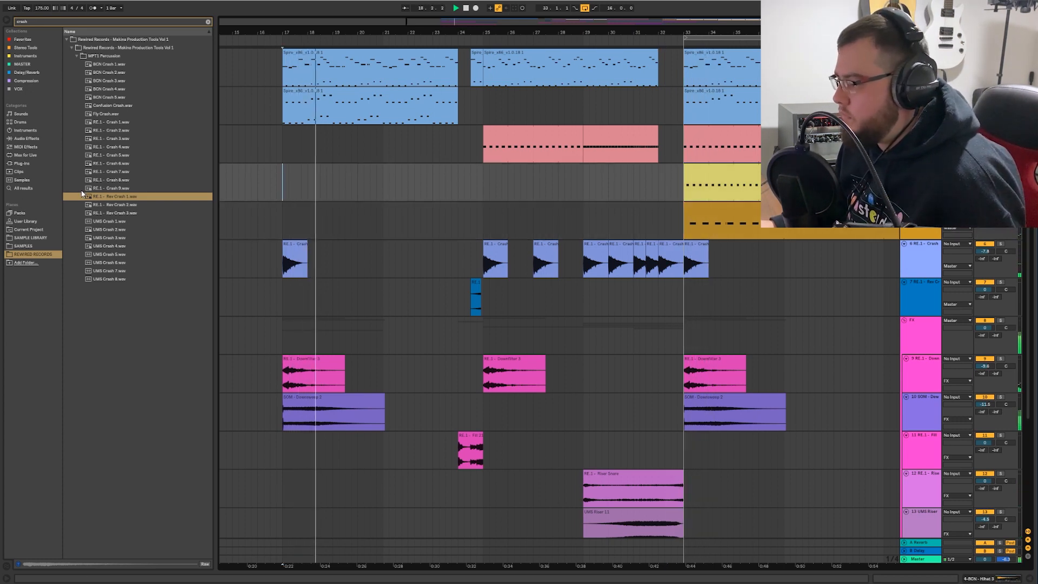
- Raise the reverse crash clip's gain to 8.13 dB and set its track volume to -2.8 dB
double_click(477, 282)
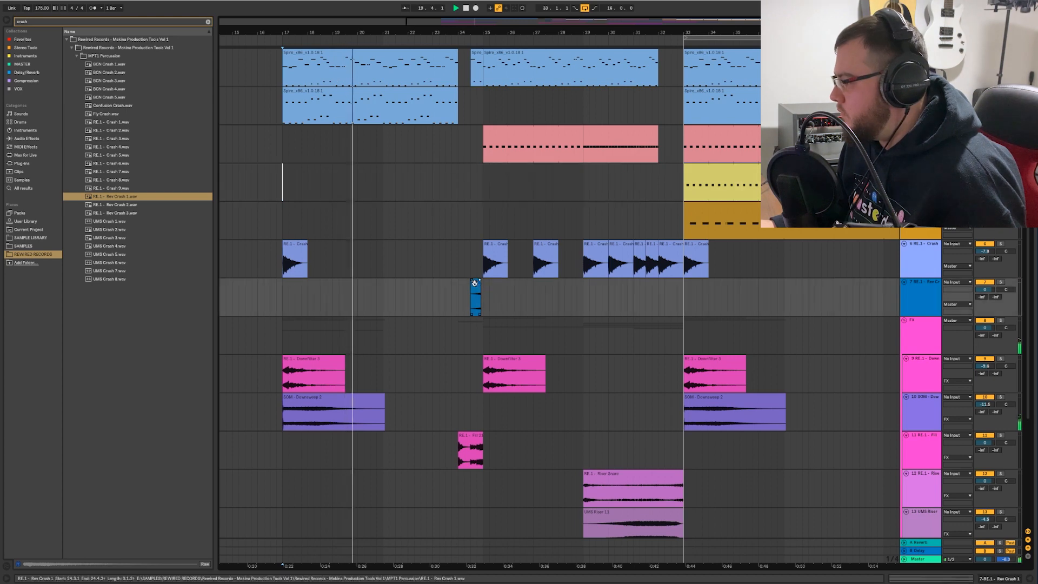
left_click_drag(71, 362, 71, 346)
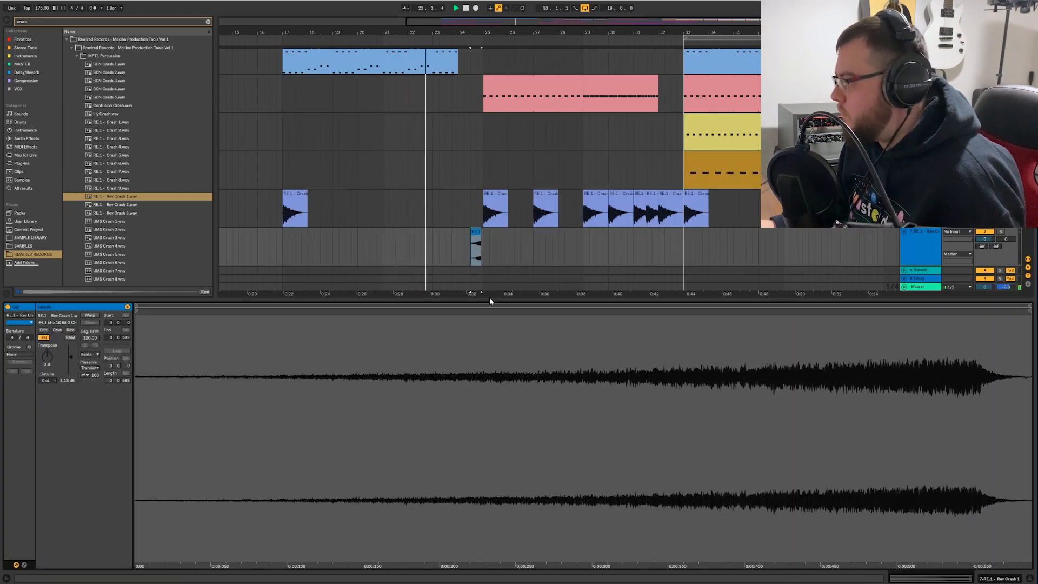
key("ctrl+alt+l")
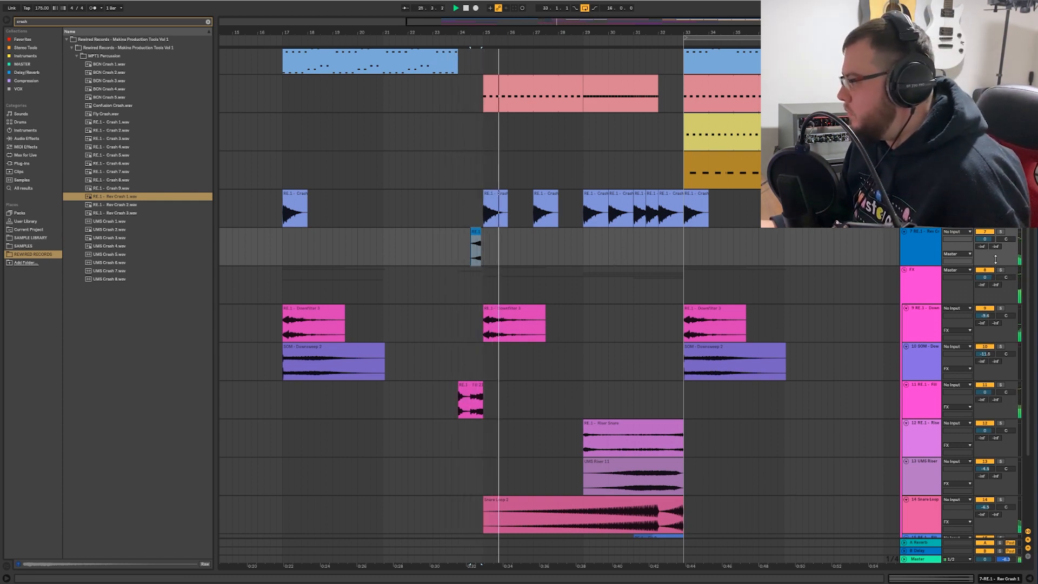
left_click_drag(985, 239, 985, 246)
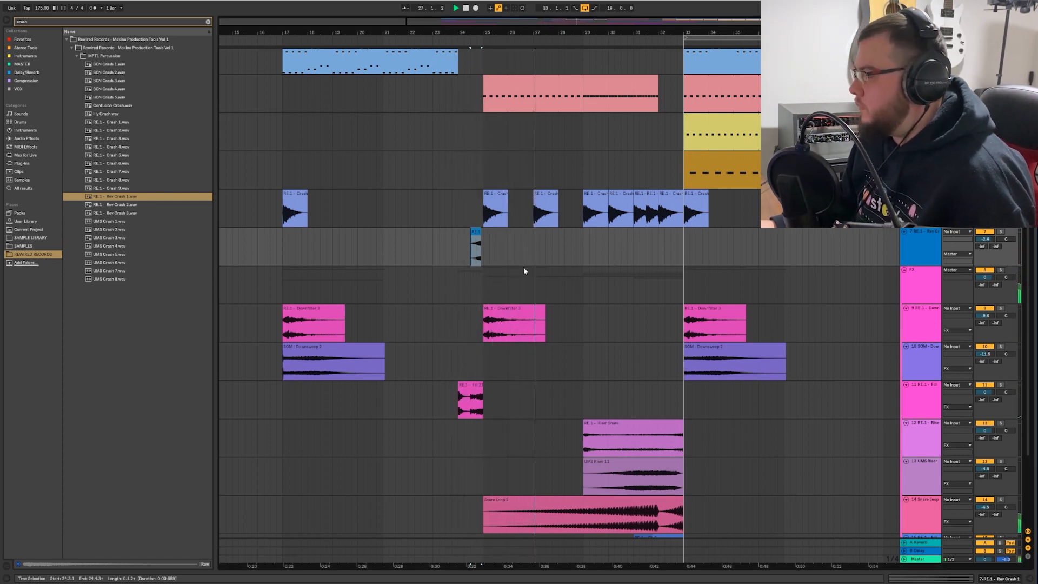
left_click_drag(509, 33, 401, 33)
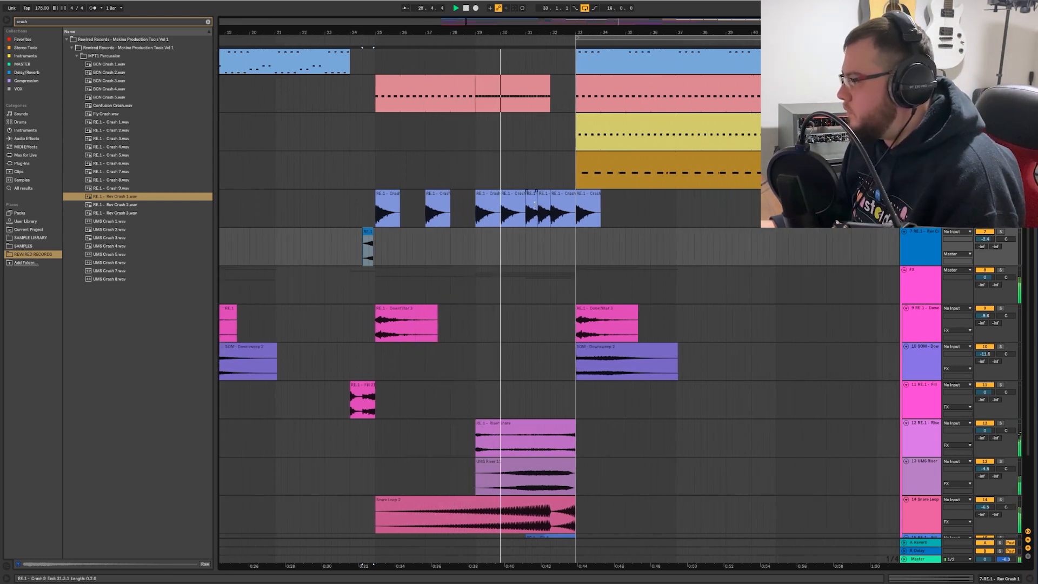
- Trim the crash clip at bar 31 to one beat and fold the FX group track
left_click_drag(535, 205, 531, 202)
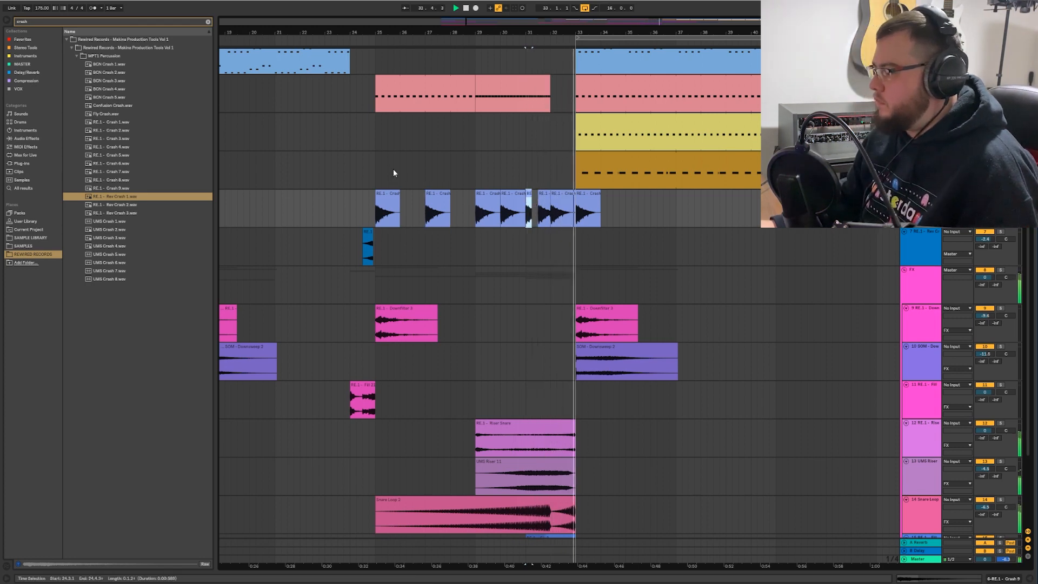
left_click_drag(470, 33, 471, 14)
scroll(534, 224, "down", 2)
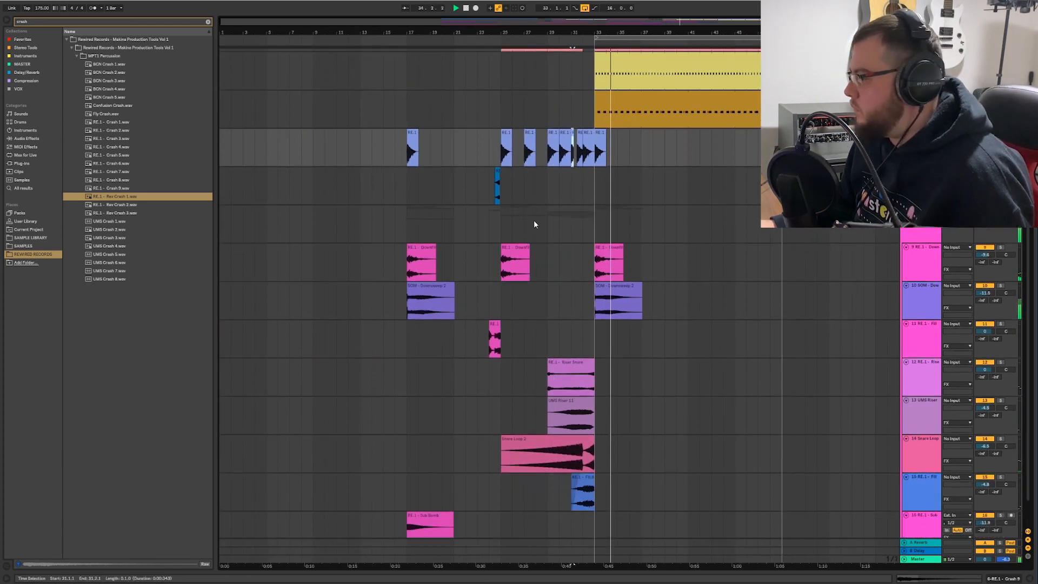
scroll(534, 212, "up", 4)
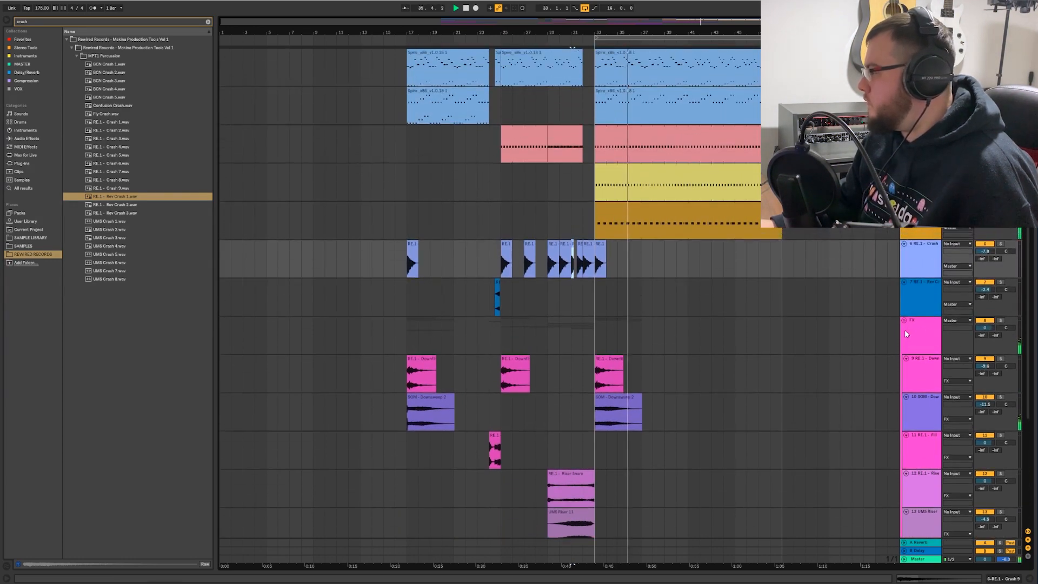
left_click(904, 320)
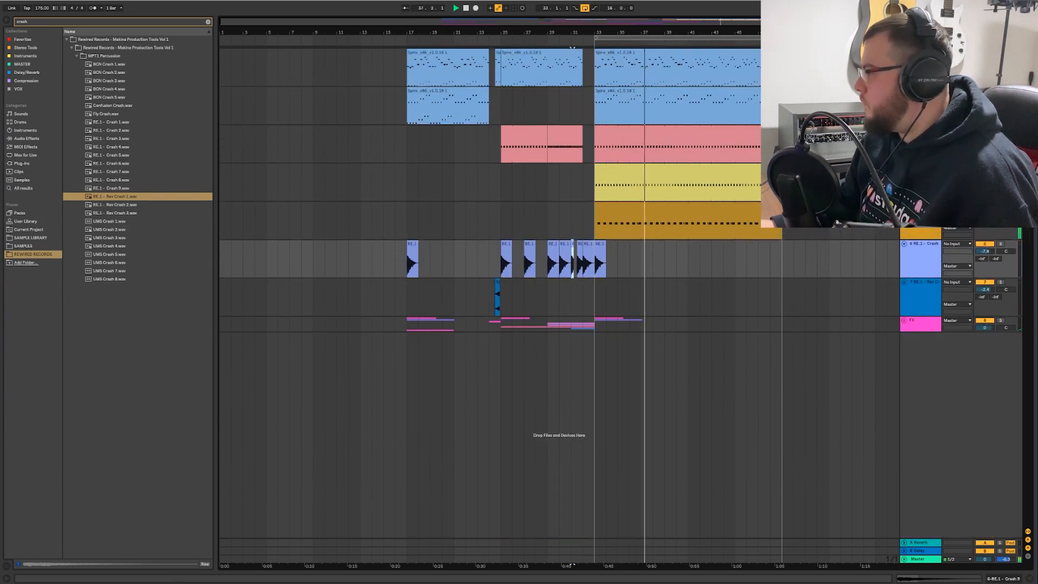
- Stop playback and insert a new MIDI track below the hi-hat track
left_click(920, 168)
key("space")
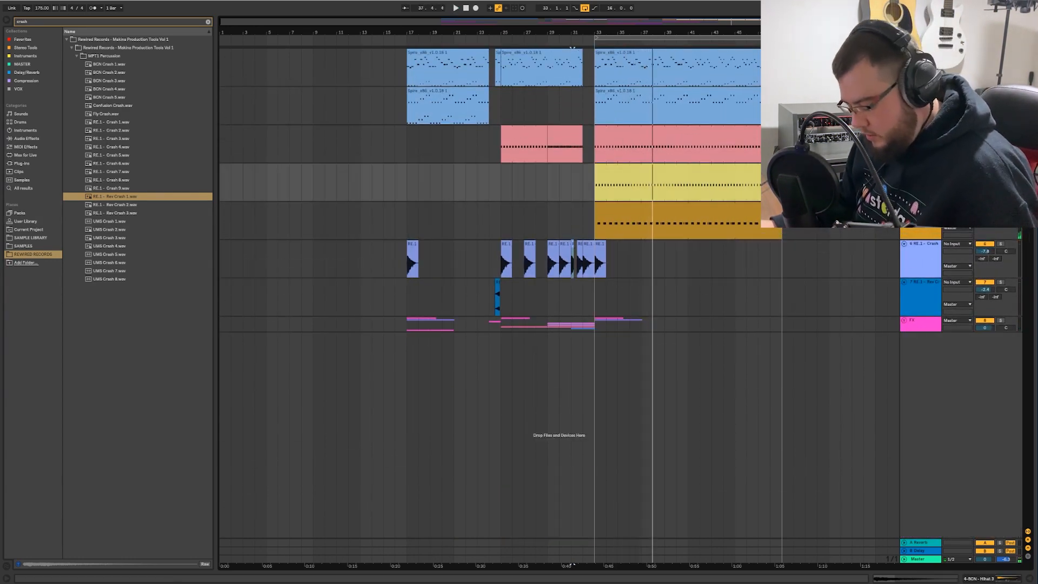
key("ctrl+shift+t")
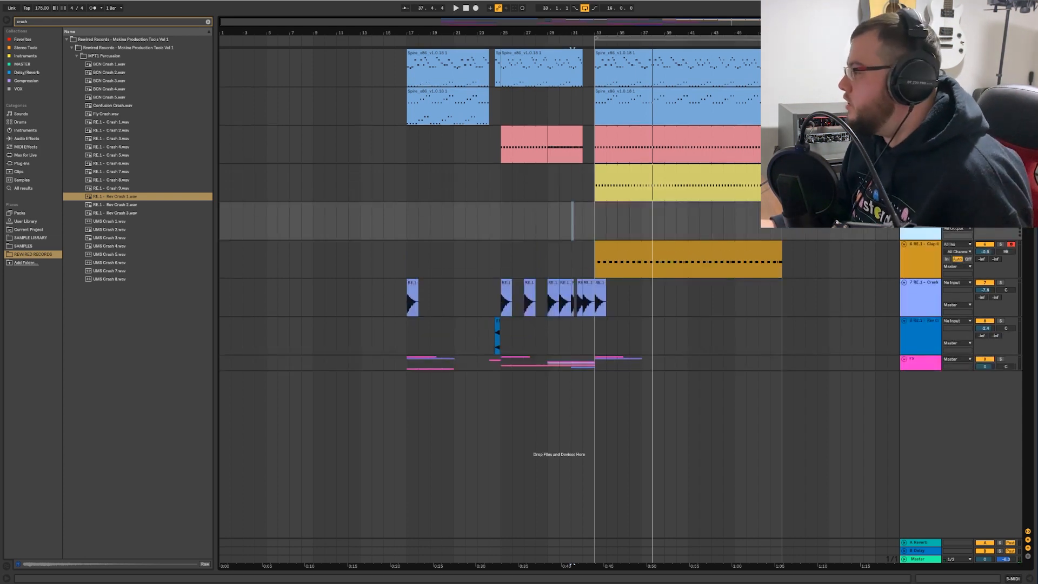
- Clear the crash search, fold the MPT1 Loops & Fills folder and go into the MPT1 Percussion samples
left_click(42, 23)
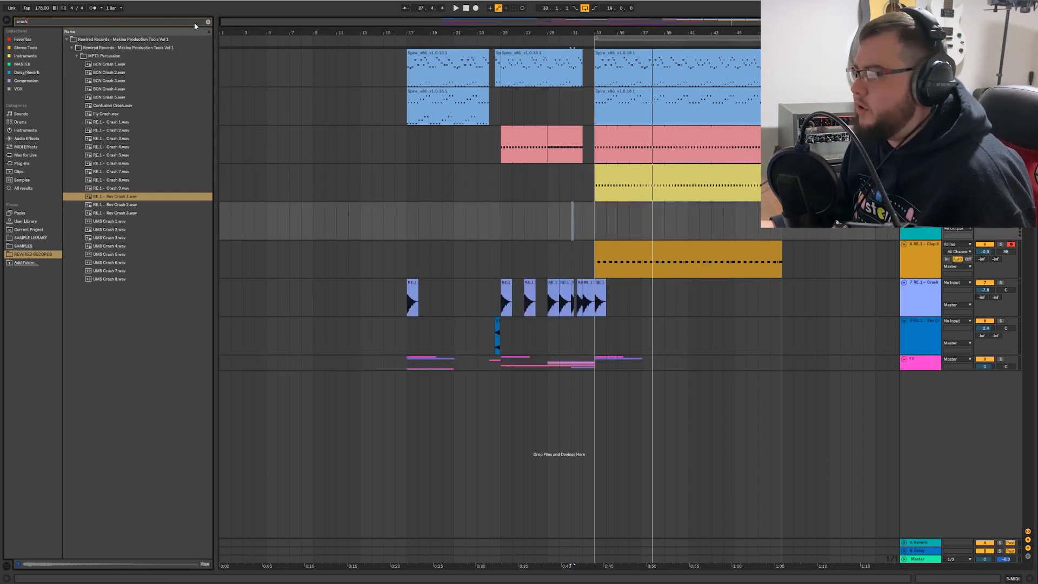
scroll(115, 190, "up", 15)
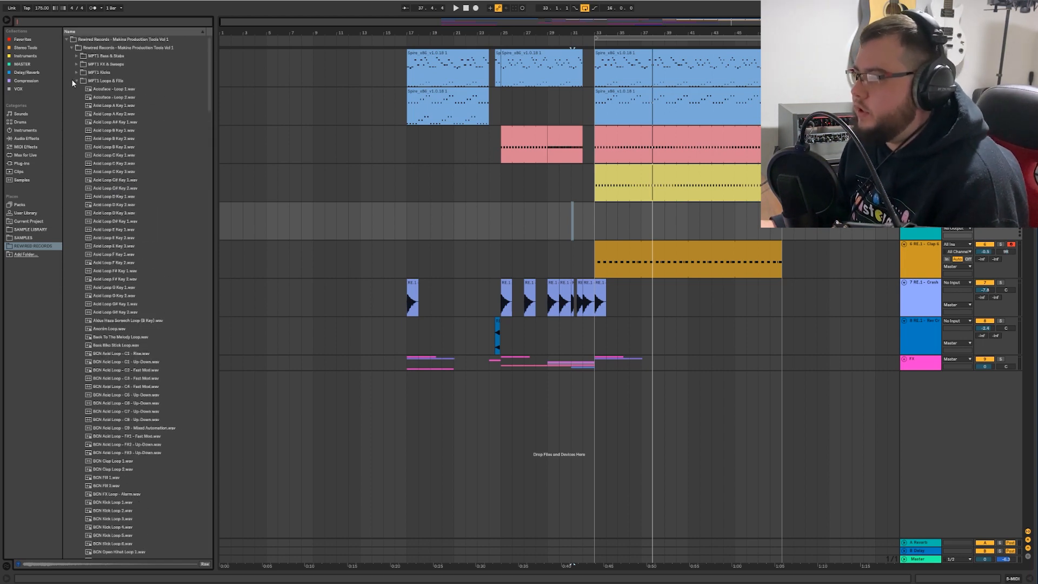
left_click(75, 81)
key("Down")
key("Down")
key("Down")
key("Down")
key("Down")
key("Down")
key("Down")
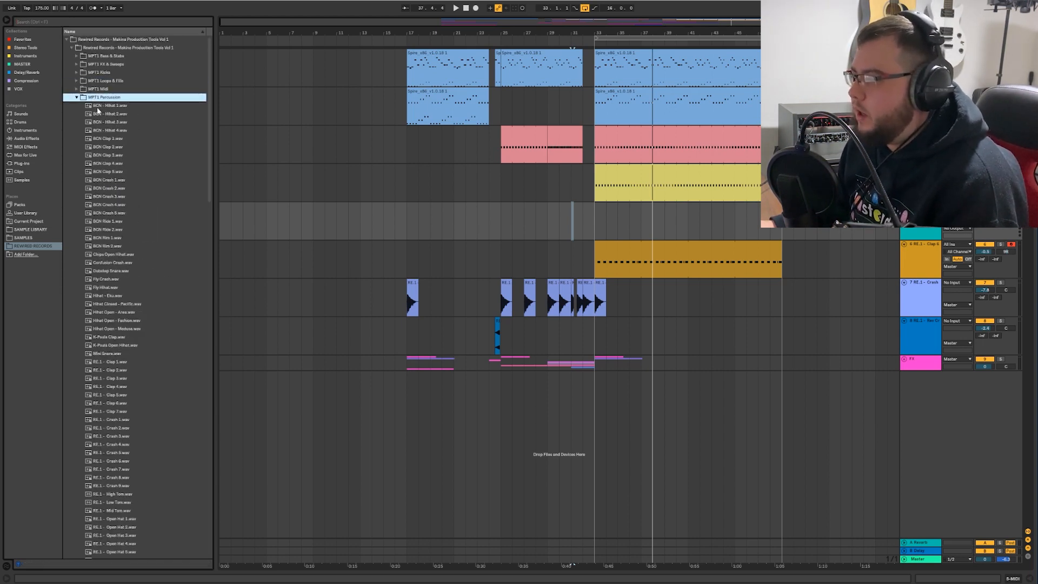
key("Down")
- Audition the percussion samples and load RE.1 - Ride 2 onto the new MIDI track
scroll(109, 251, "down", 3)
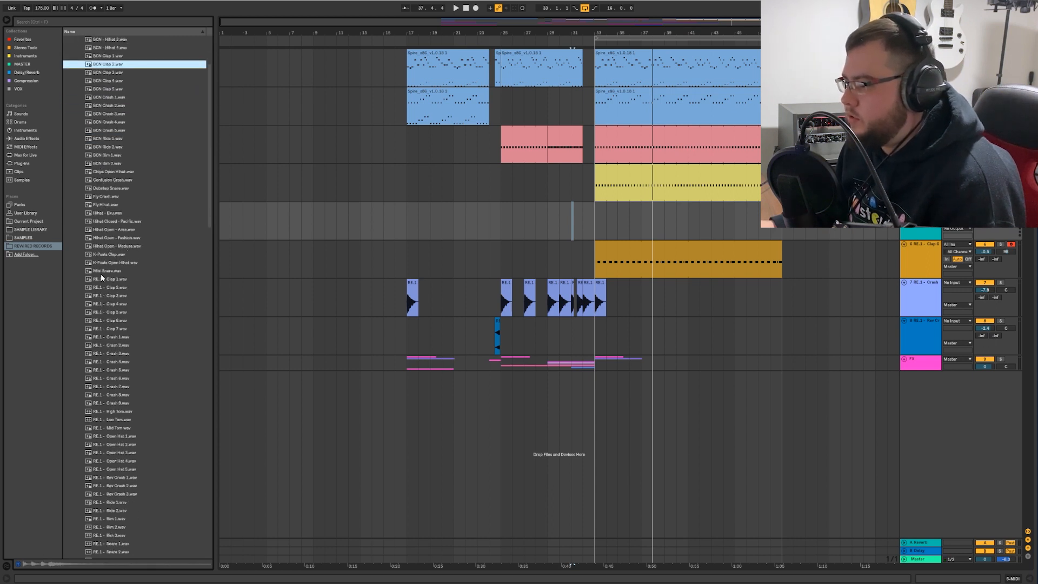
left_click(107, 265)
key("Up")
scroll(129, 277, "down", 5)
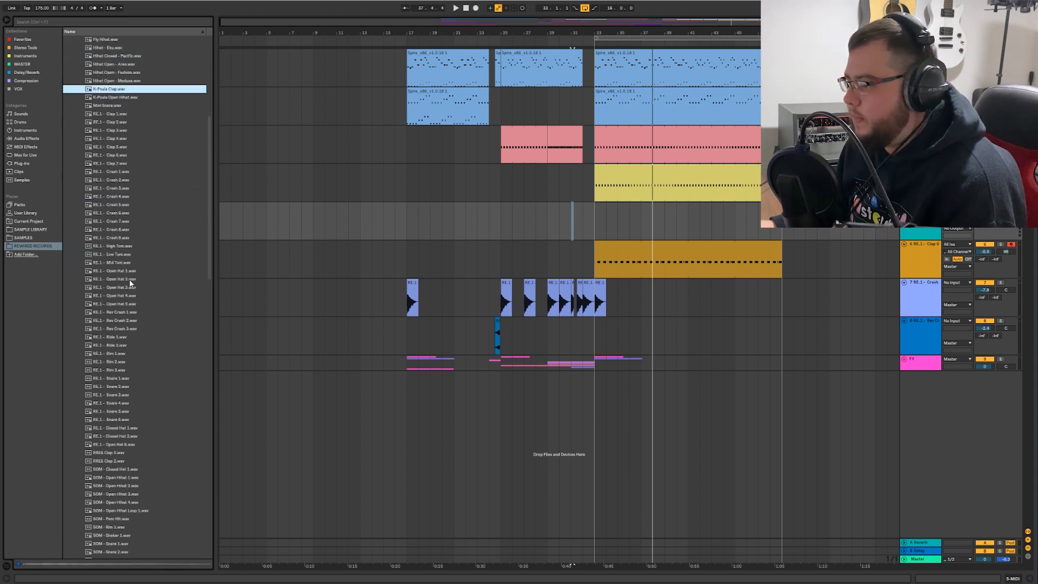
scroll(129, 279, "down", 1)
left_click(129, 279)
key("Down")
key("Down")
key("Down")
key("Down")
key("Down")
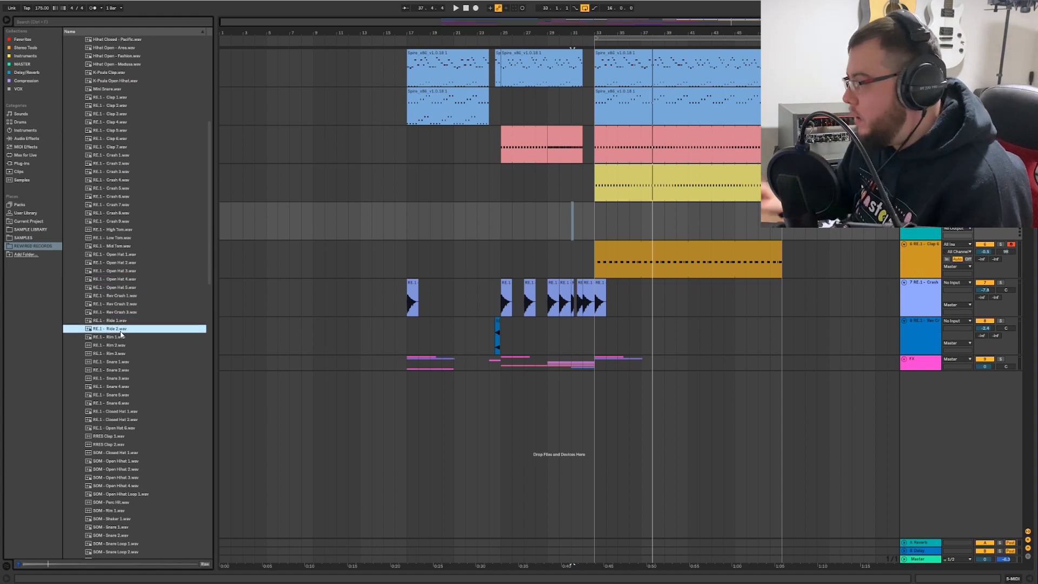
left_click(914, 217)
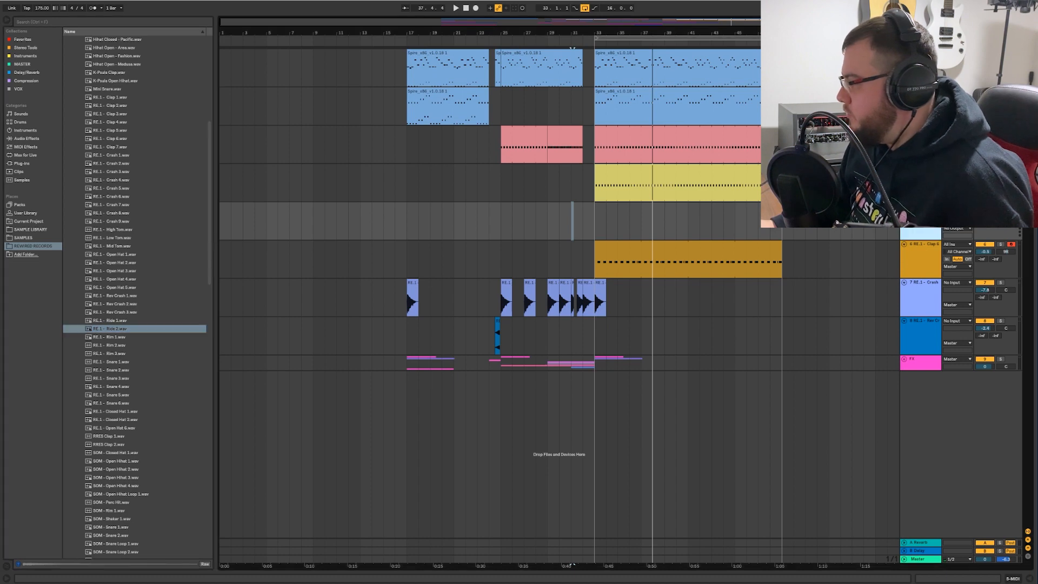
double_click(111, 328)
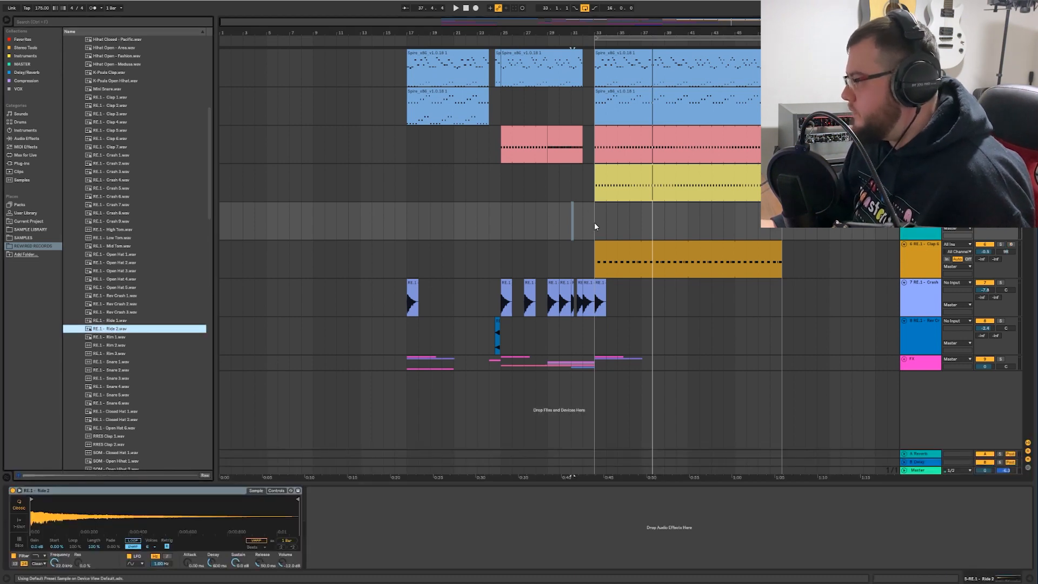
- Create a one-bar MIDI clip at bar 33 on the ride track and fill it with four quarter notes on C3
left_click_drag(595, 221, 606, 221)
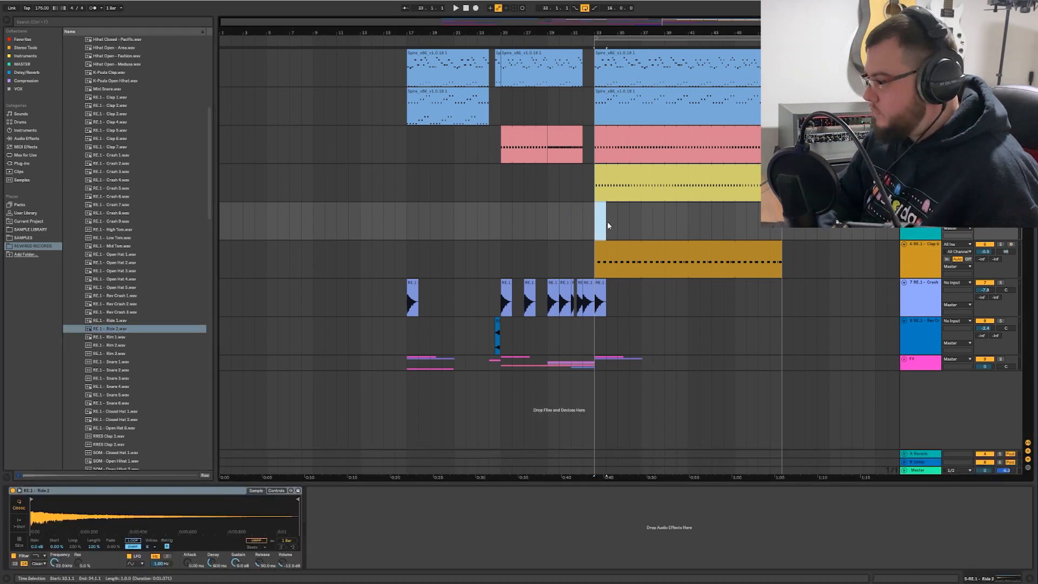
key("ctrl+shift+m")
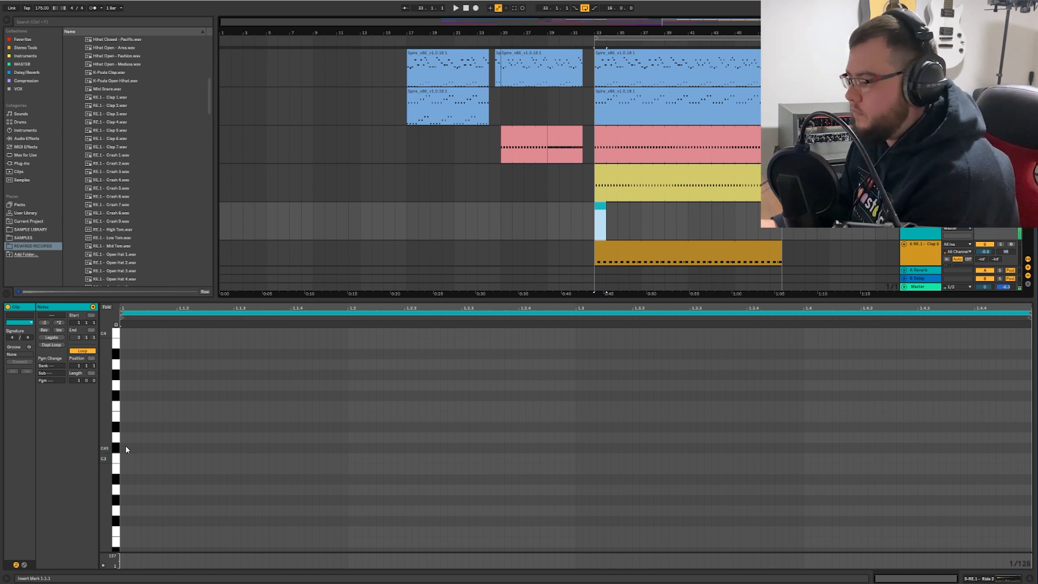
mouse_move(123, 459)
left_mouse_down()
mouse_move(346, 458)
mouse_move(120, 537)
left_mouse_up()
key("ctrl+d")
key("ctrl+d")
key("ctrl+d")
key("space")
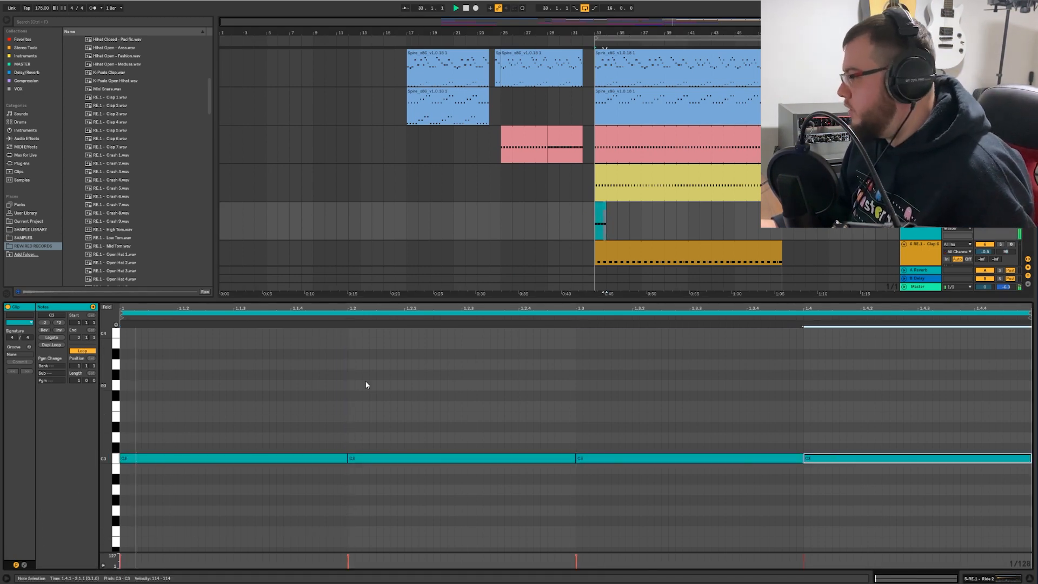
- Extend the ride clip to bar 49 and lower the ride track's volume, checking the arrangement from bar 17
left_click_drag(604, 206, 782, 207)
left_click(676, 300)
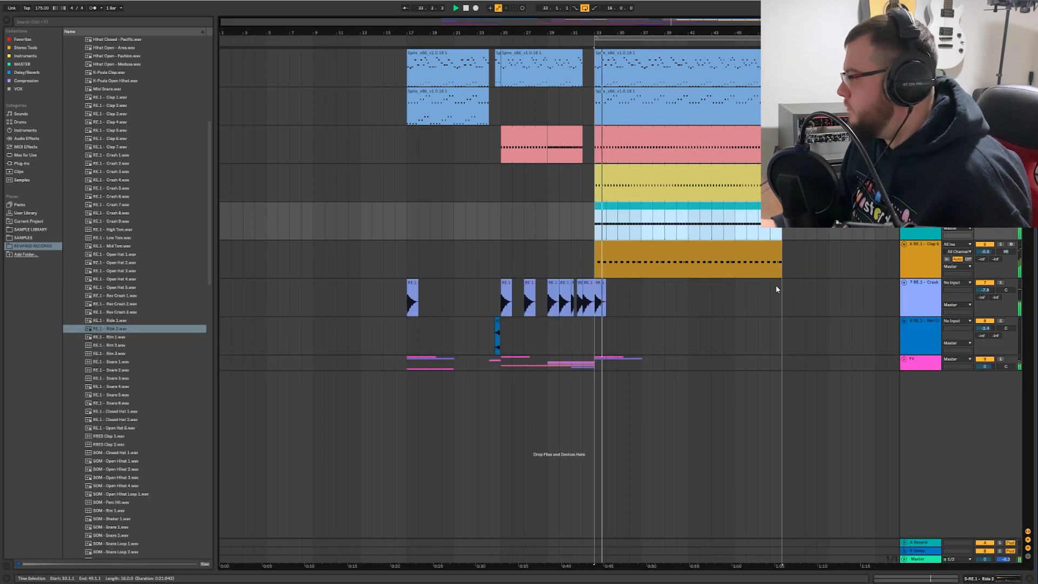
left_click_drag(985, 213, 985, 222)
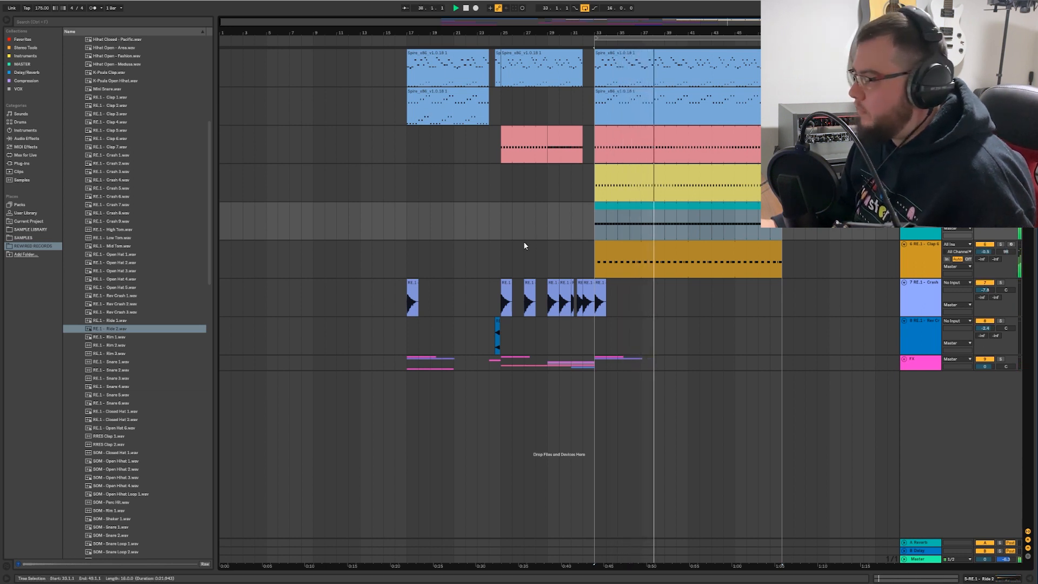
left_click(406, 190)
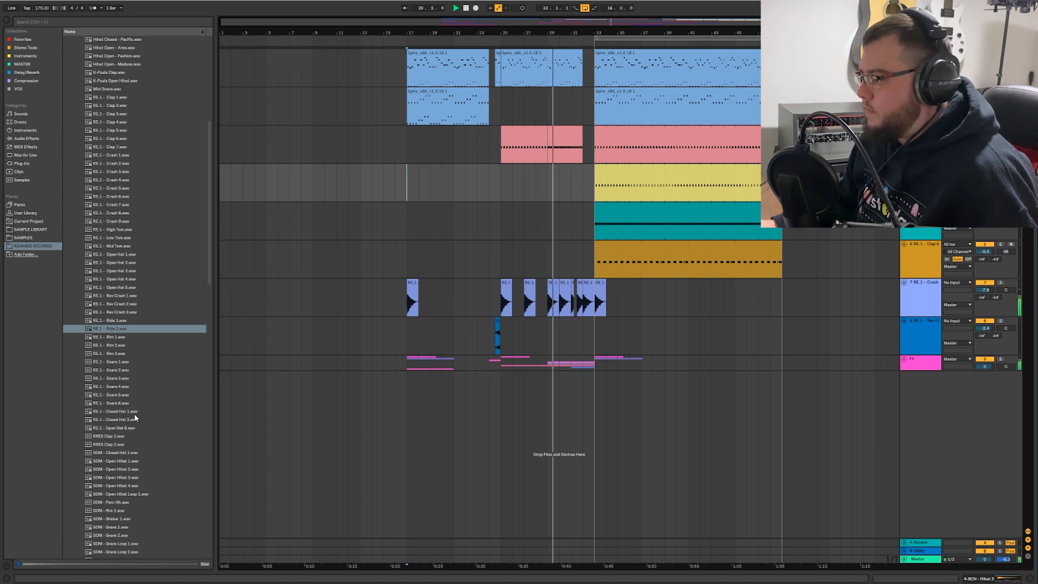
- Insert another MIDI track below the ride track and create an empty one-bar clip on it at bar 33
key("Down")
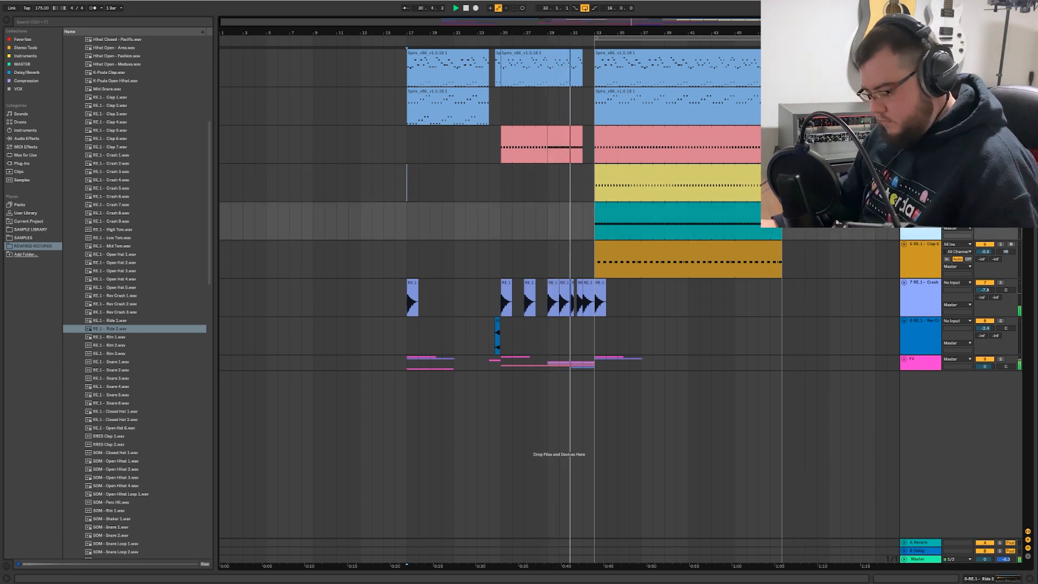
key("ctrl+shift+t")
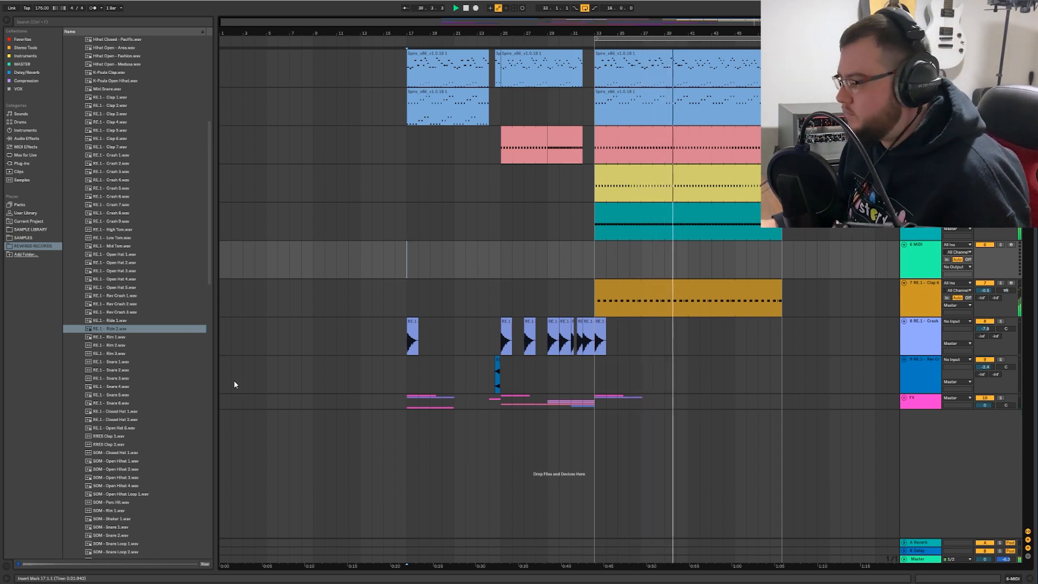
left_click(115, 421)
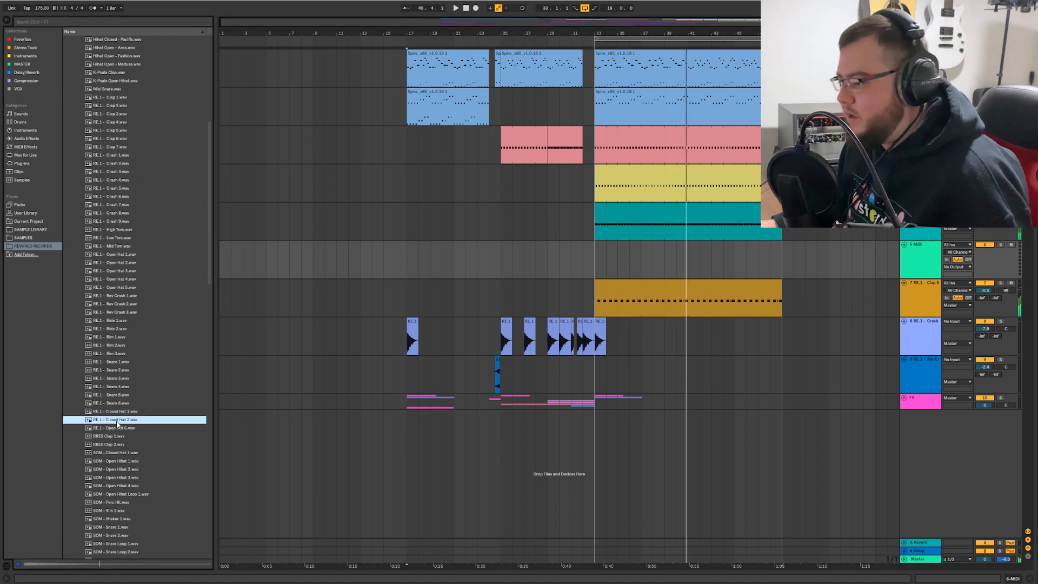
key("Up")
left_click(922, 253)
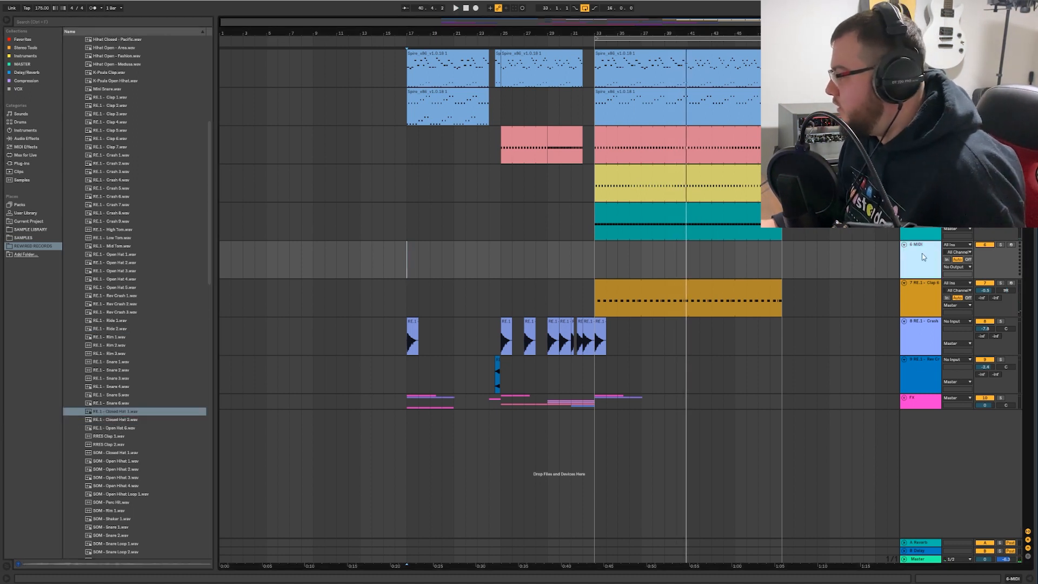
left_click_drag(599, 267, 608, 261)
key("ctrl+shift+m")
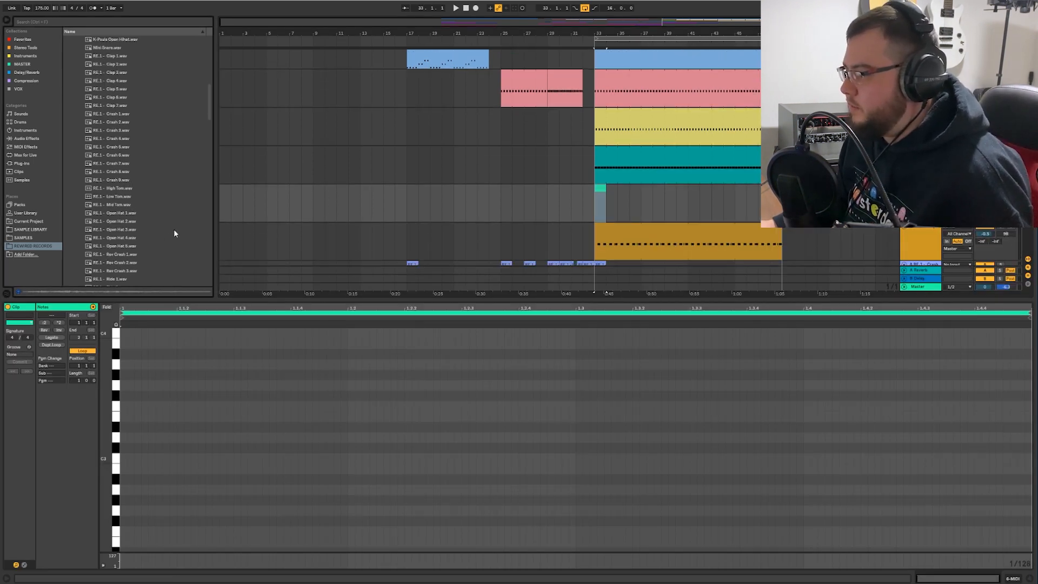
- Compare the open and closed hat samples and load RE.1 - Closed Hat 2 onto the new MIDI track
scroll(670, 193, "down", 1)
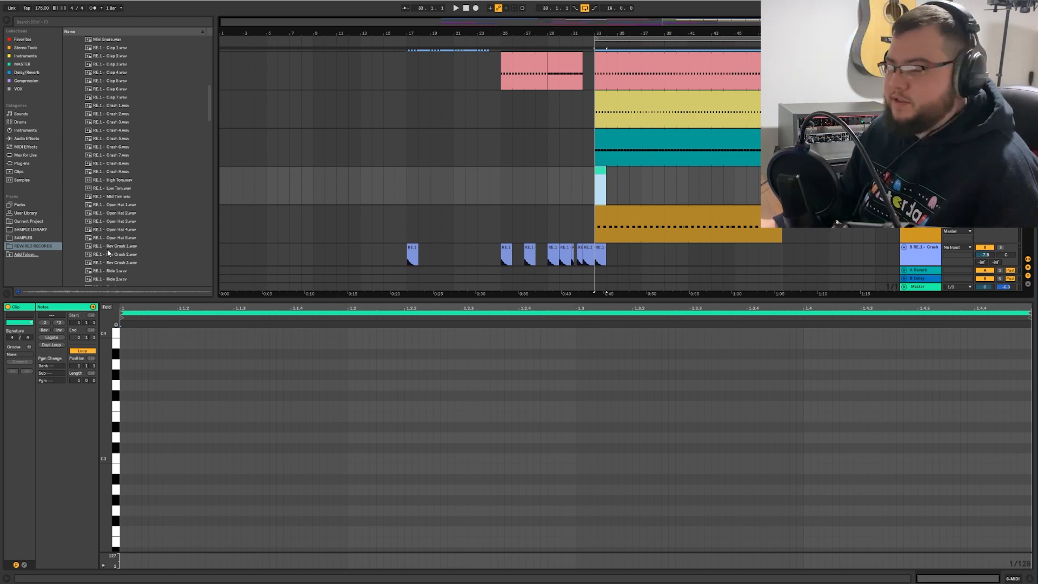
left_click(124, 239)
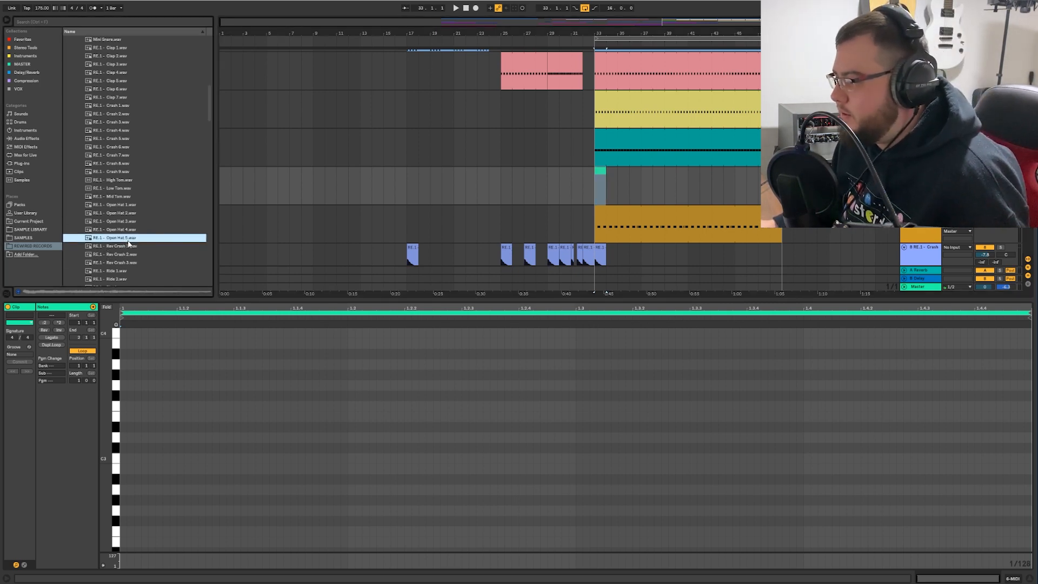
scroll(130, 195, "down", 7)
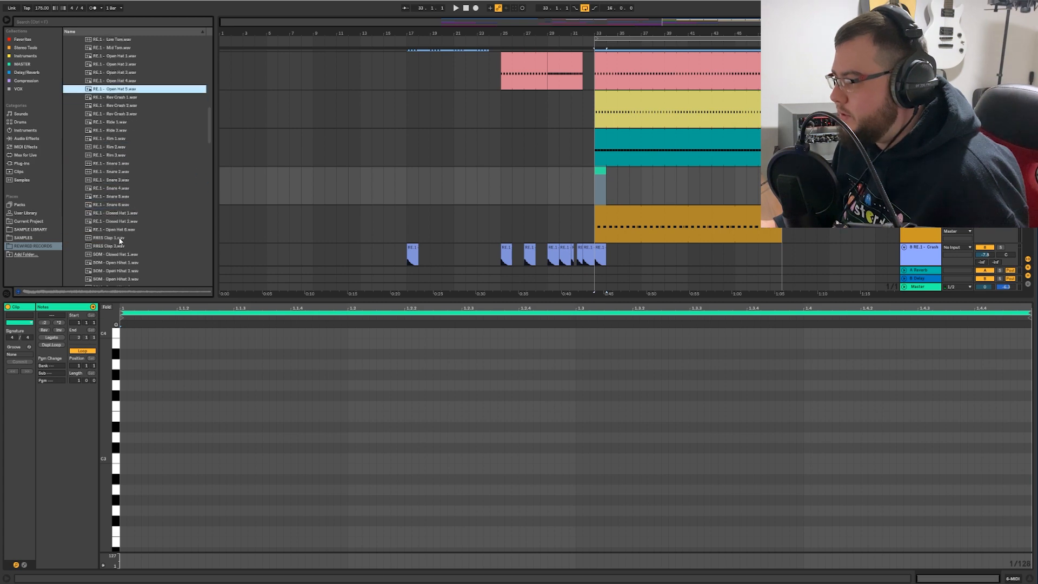
left_click(116, 189)
left_click(122, 182)
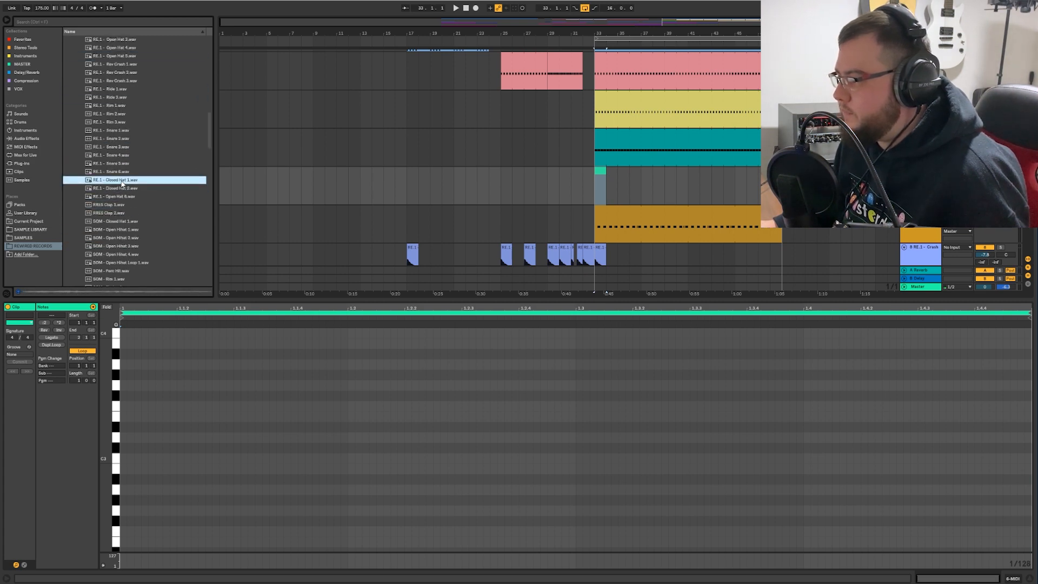
left_click(123, 196)
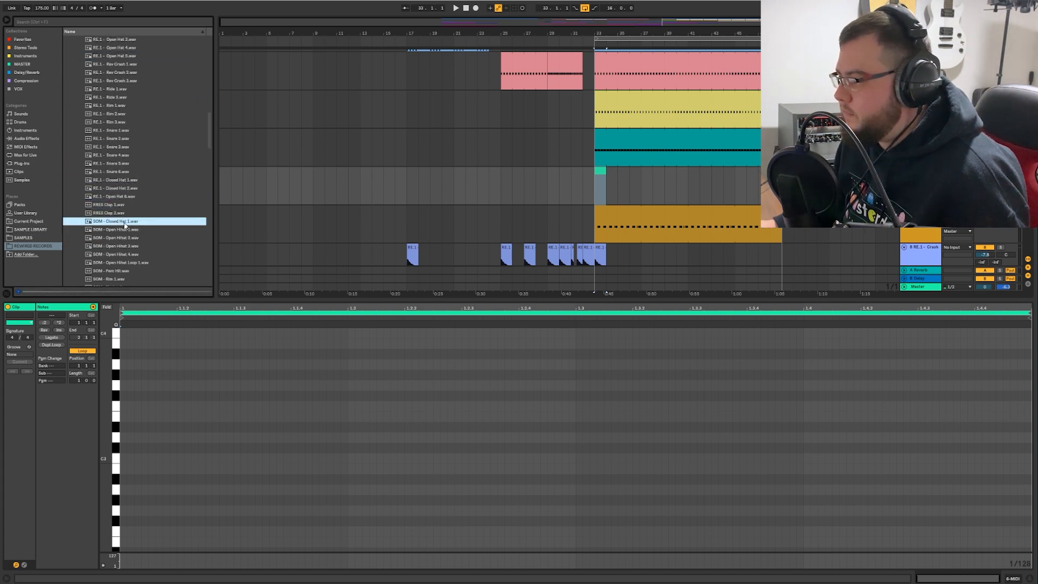
left_click(129, 189)
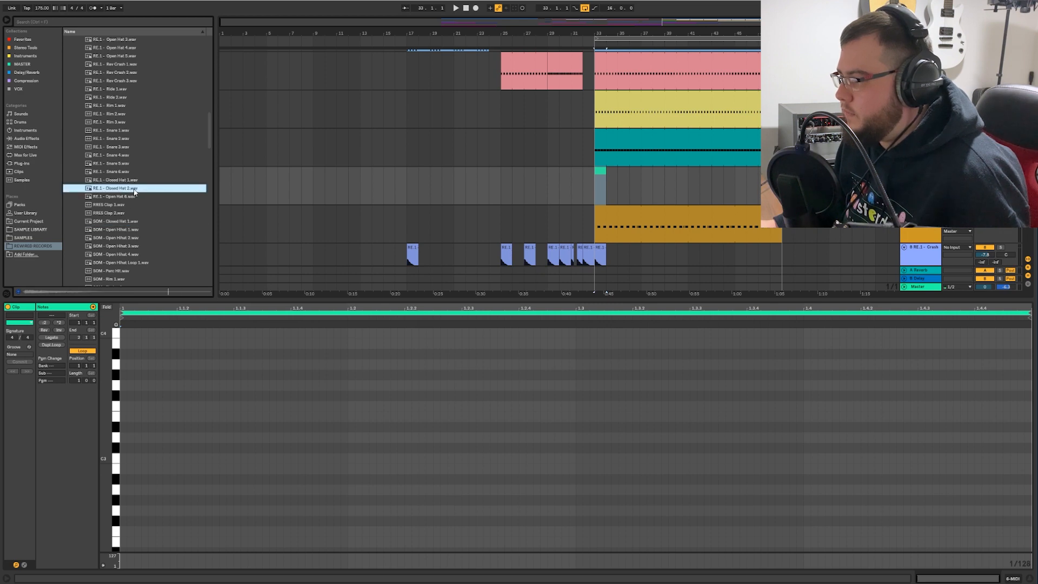
double_click(129, 189)
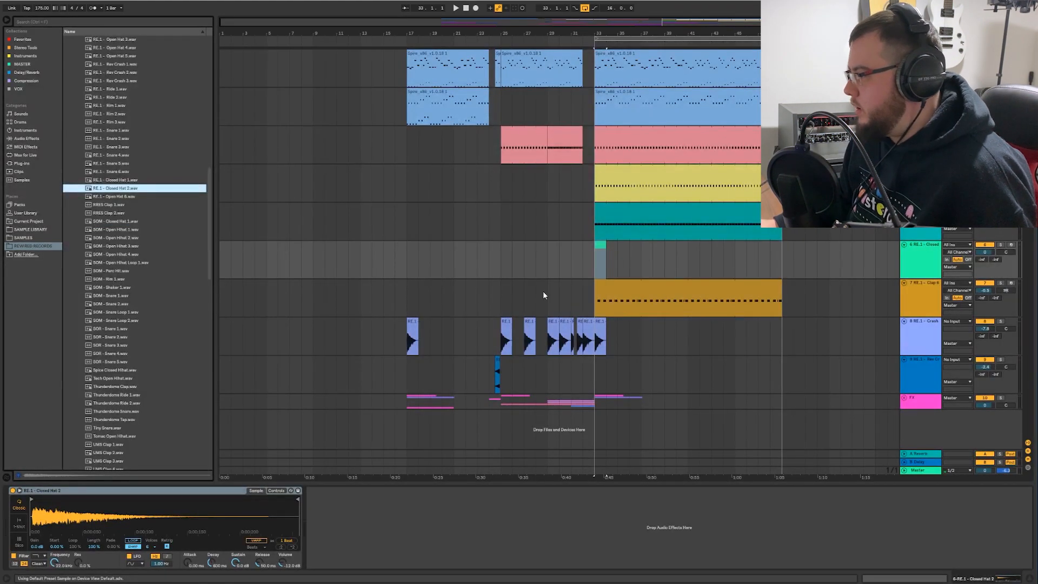
- Solo the closed-hat track, set its one-bar clip's grid to 1/64, and add C3 notes at 1.1.2 and 1.2.4
double_click(601, 265)
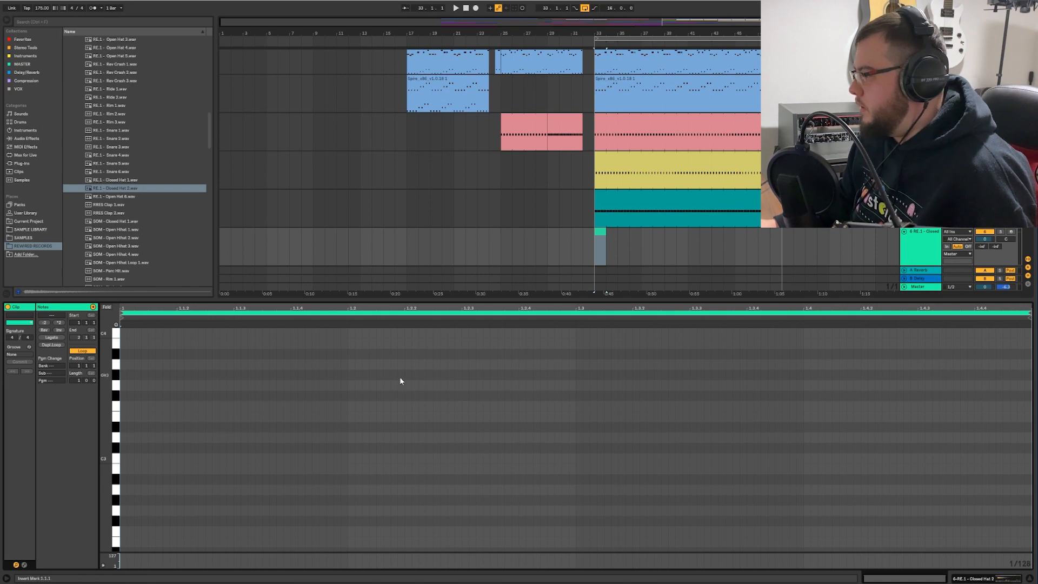
left_click(1000, 232)
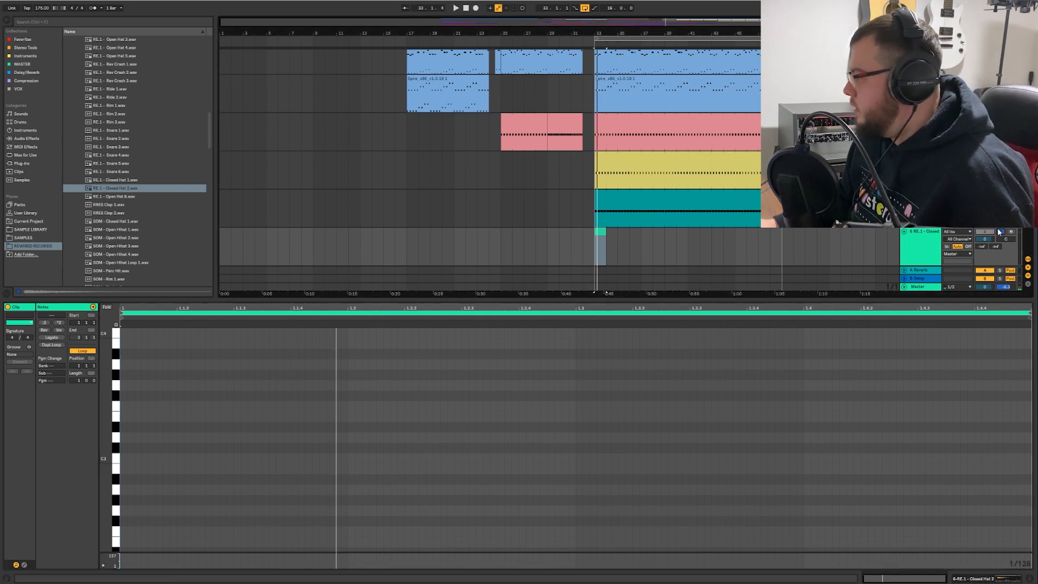
key("space")
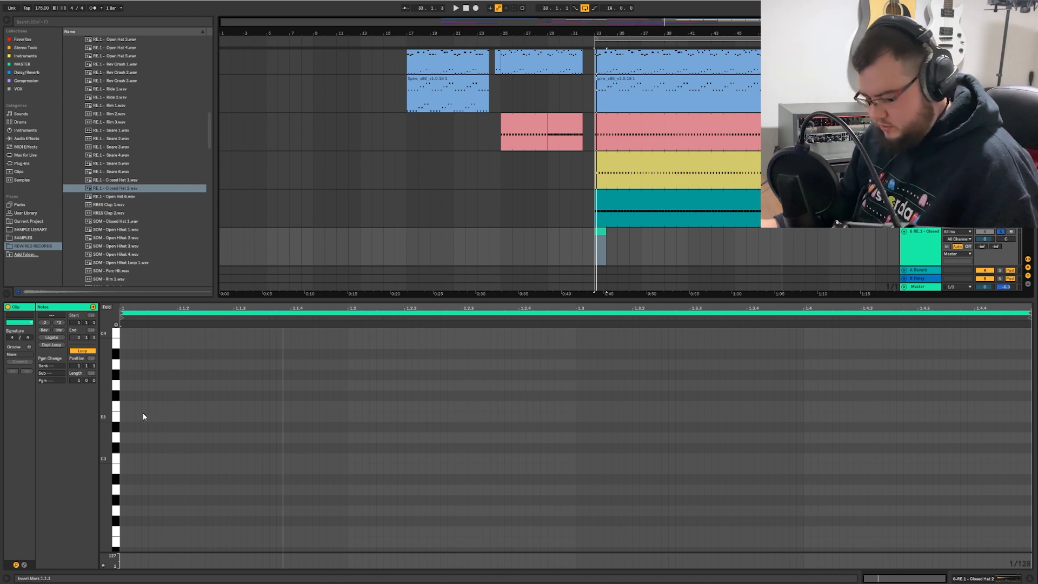
left_click(179, 410)
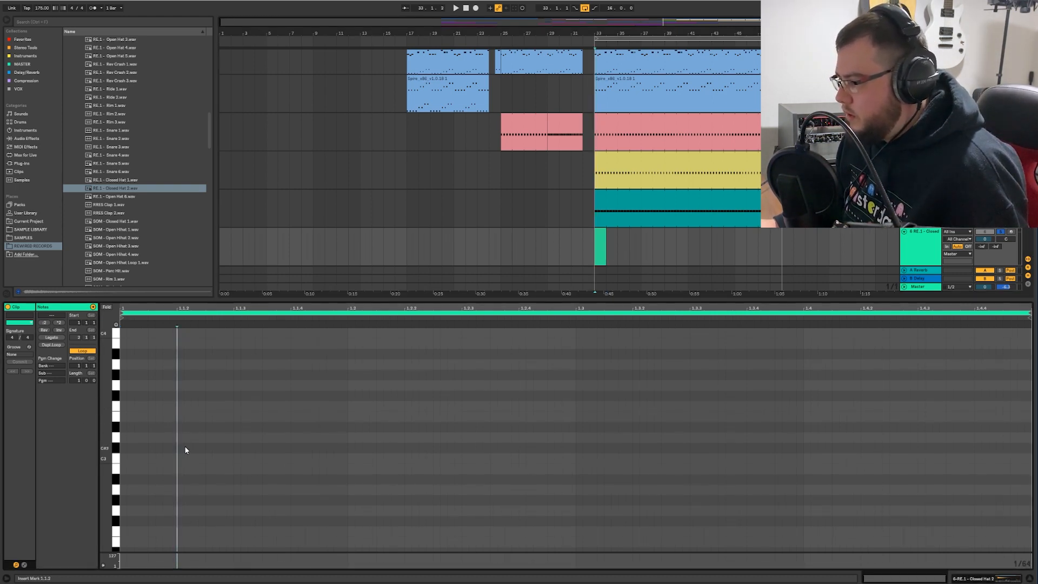
key("ctrl+1")
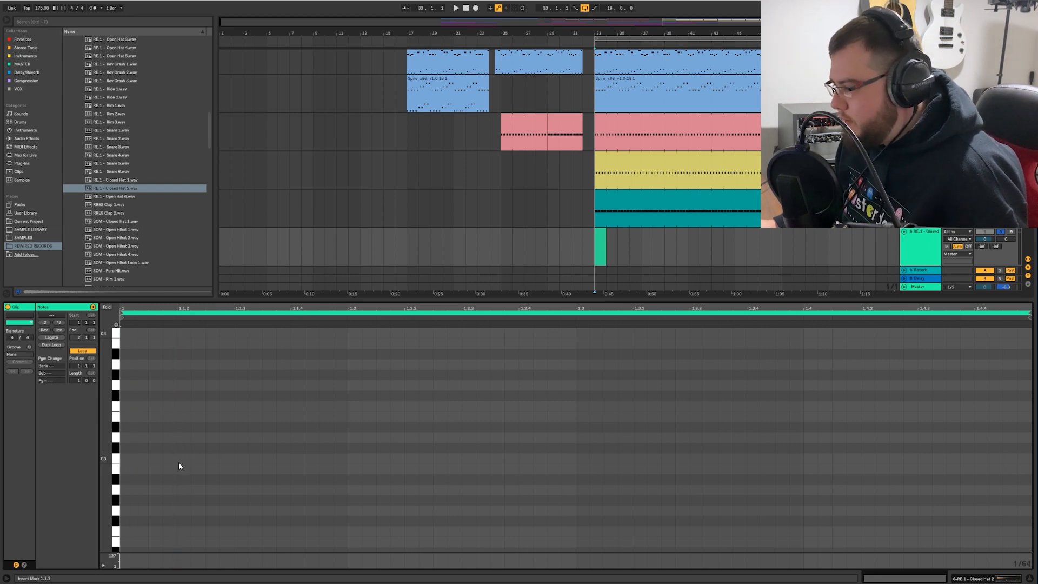
double_click(183, 460)
key("space")
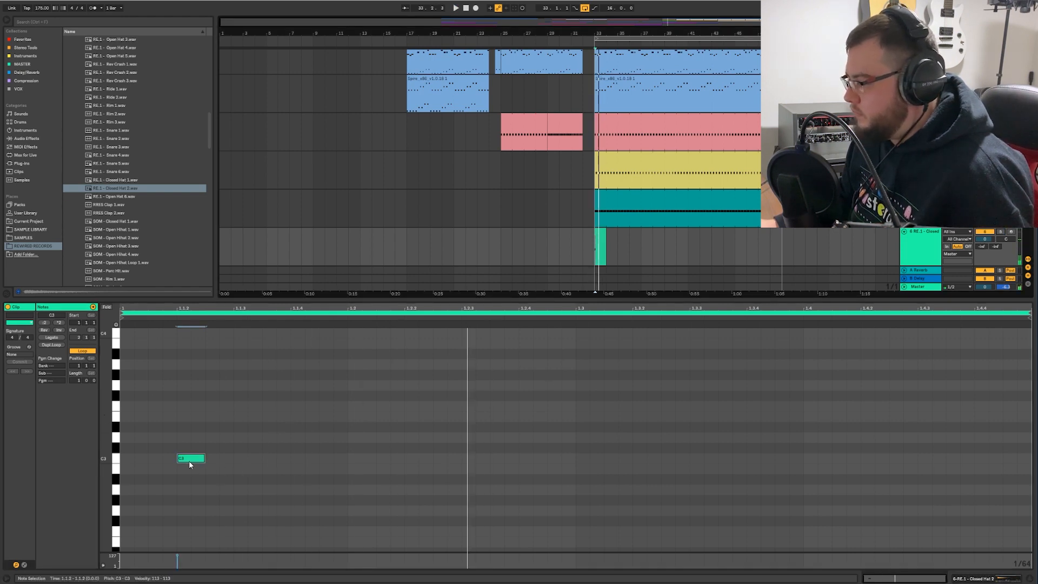
double_click(514, 459)
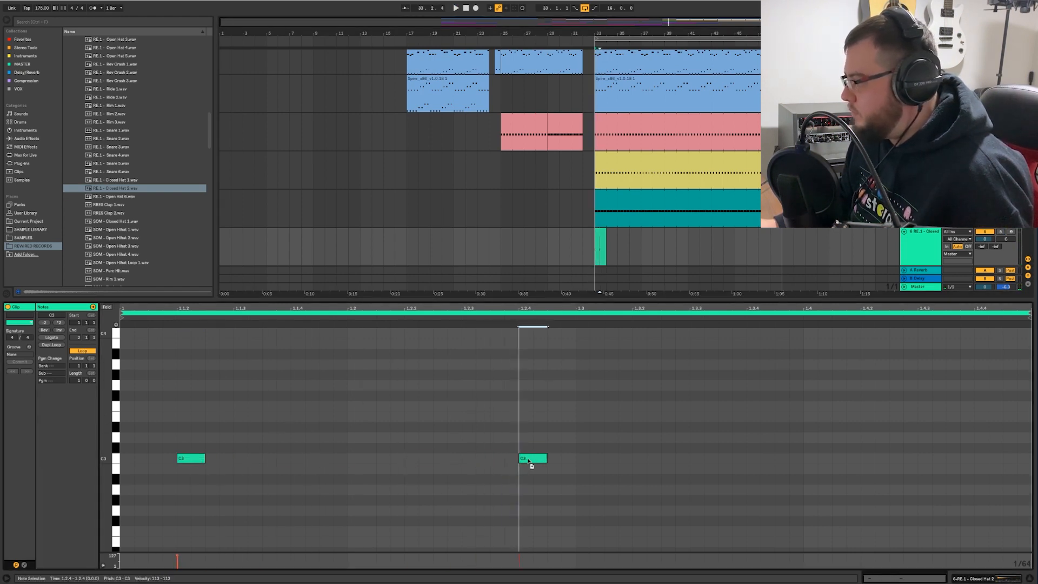
key("space")
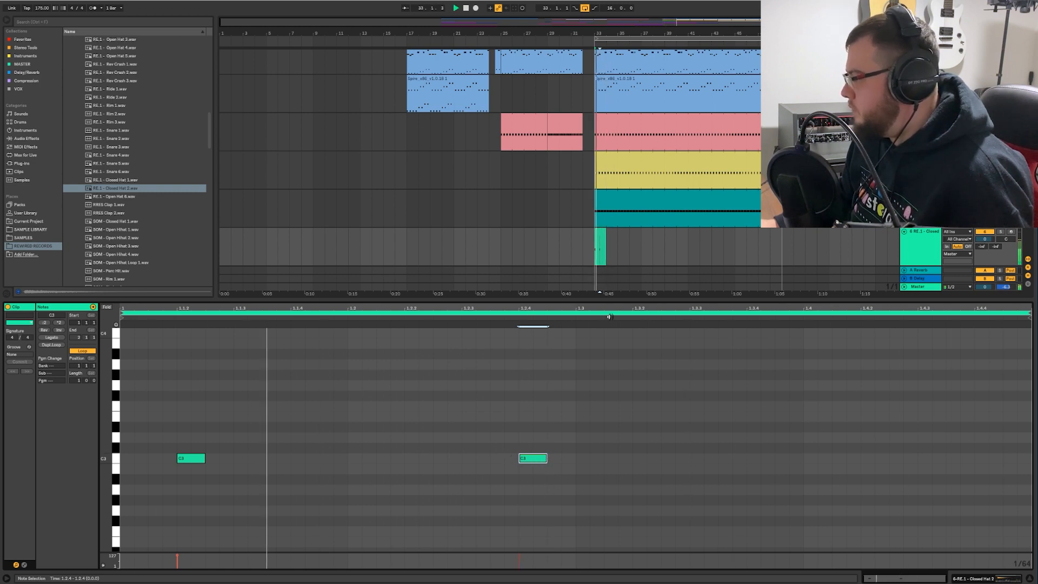
- Extend the closed-hat clip to bar 49 and lower the track's volume slightly during playback
left_click_drag(605, 231, 783, 237)
left_click(629, 267)
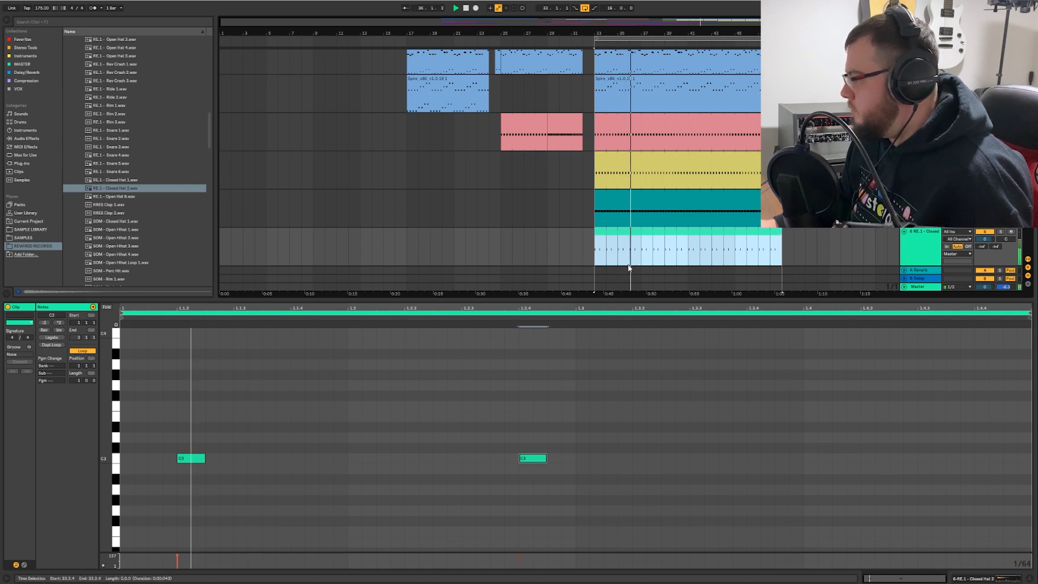
left_click_drag(985, 239, 993, 243)
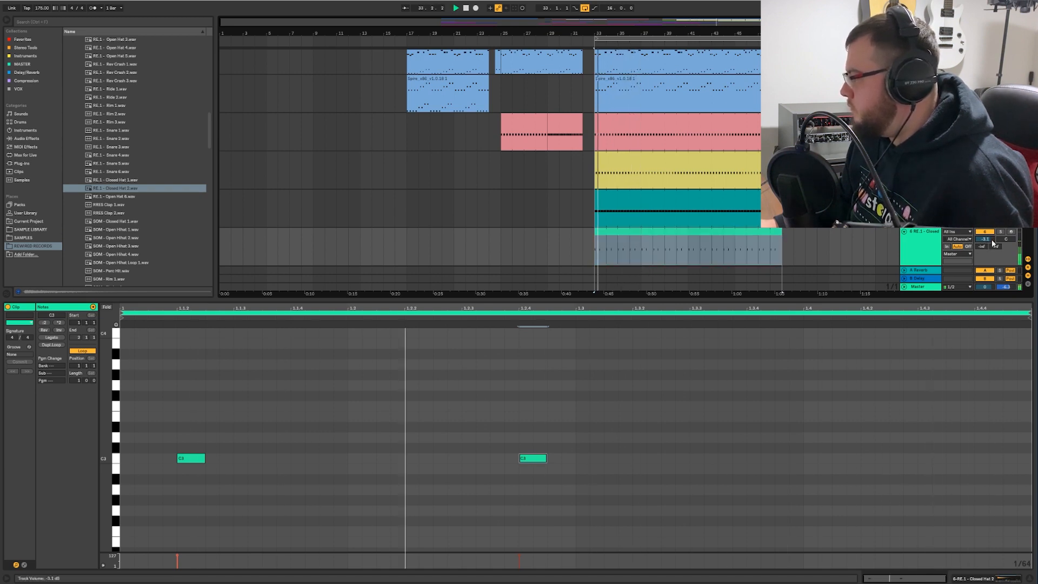
left_click(614, 238)
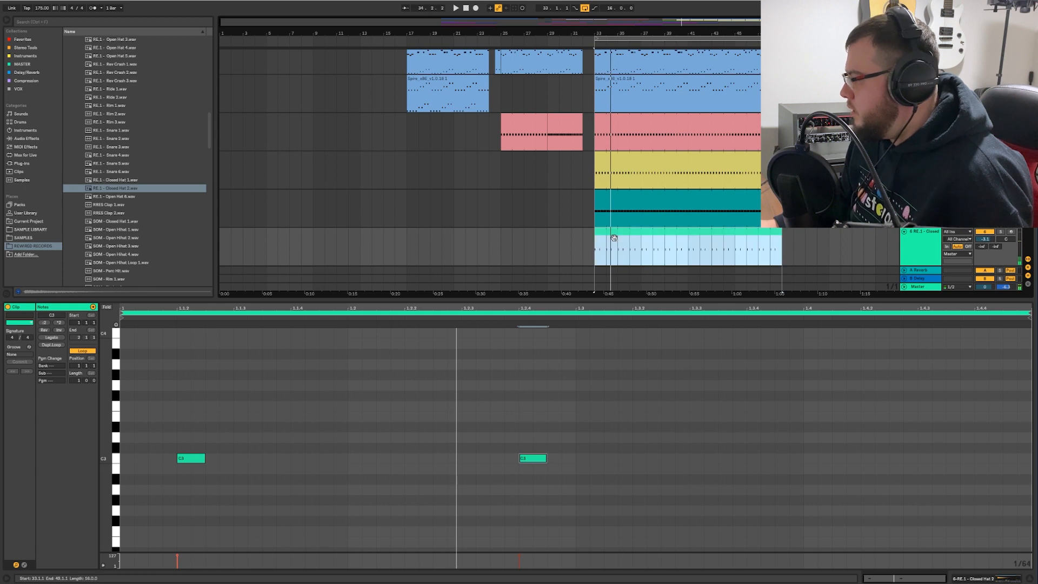
- Consolidate the hat's first two bars, remove the second bar's first note, and loop the new clip out to bar 49
left_click_drag(618, 254, 604, 256)
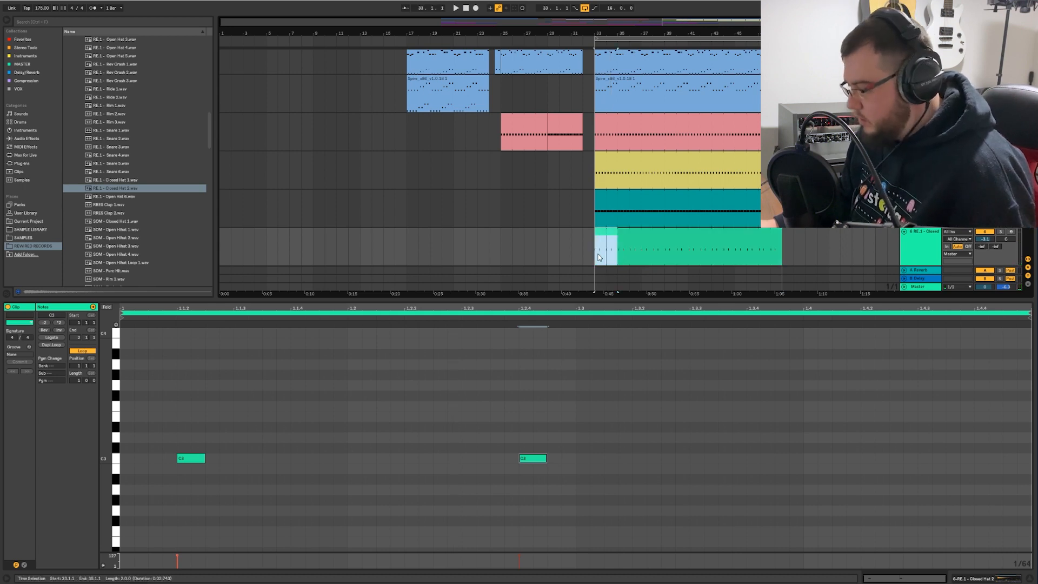
left_click(604, 234)
double_click(610, 333)
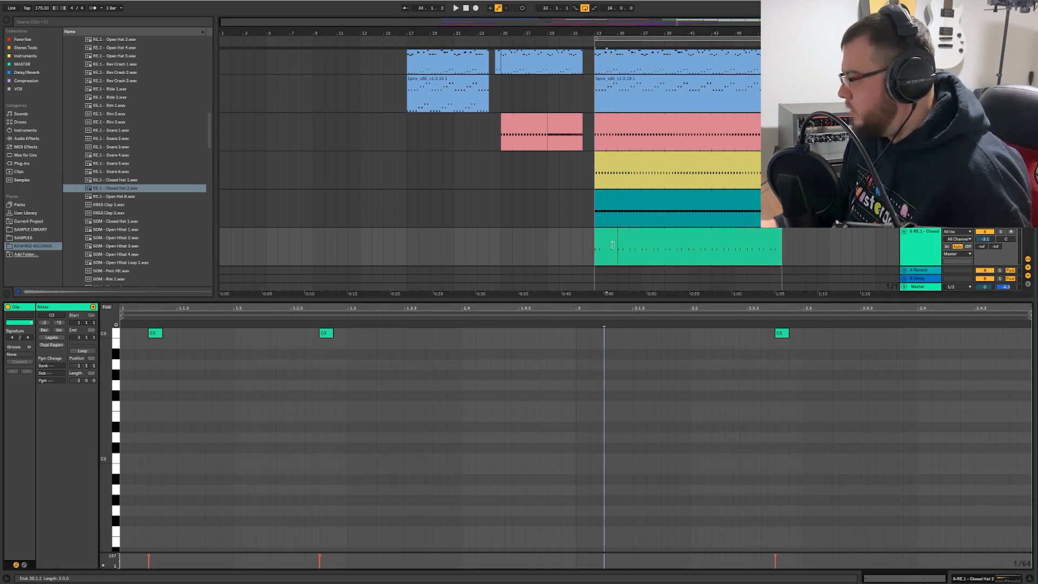
left_click(84, 352)
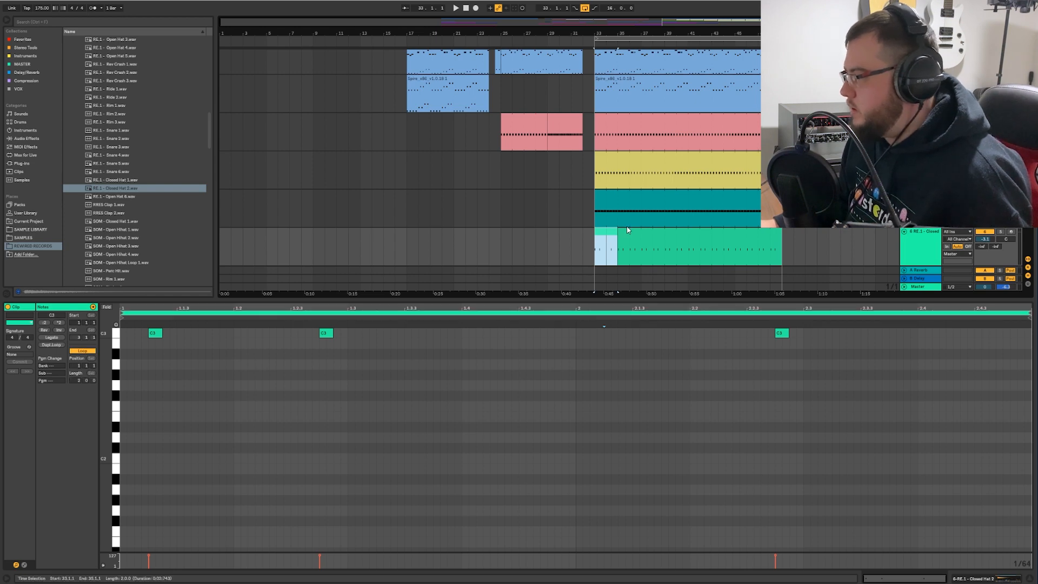
left_click_drag(613, 234, 781, 242)
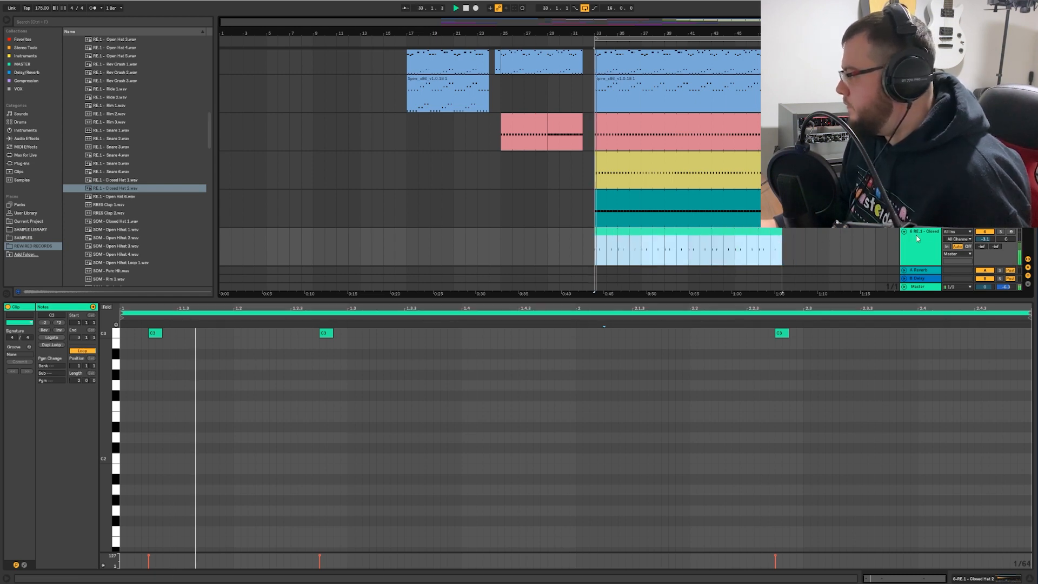
- Close the clip editor and lower the closed-hat track's volume against the full arrangement
left_click_drag(985, 239, 985, 240)
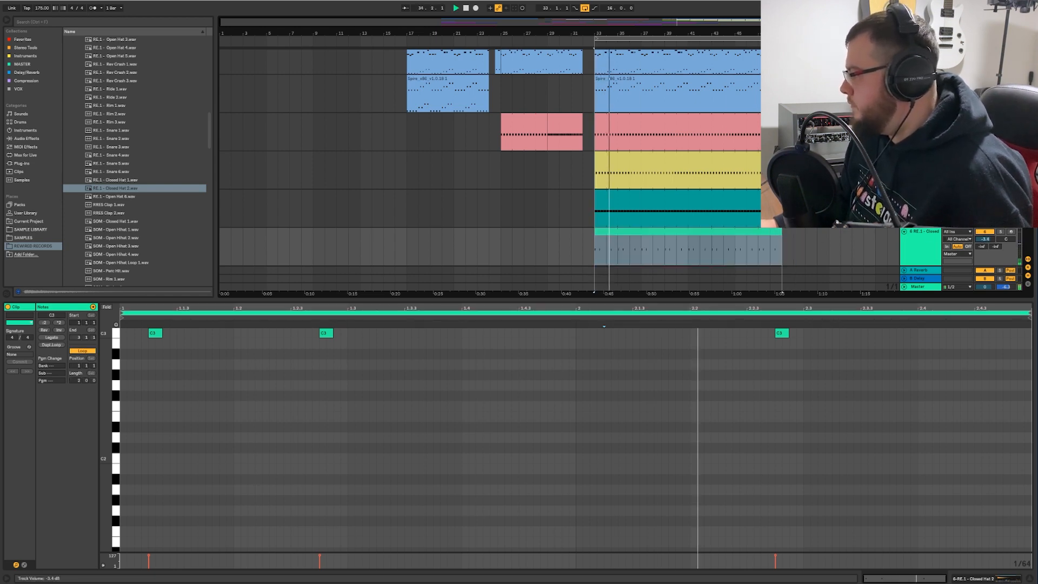
left_click(661, 300)
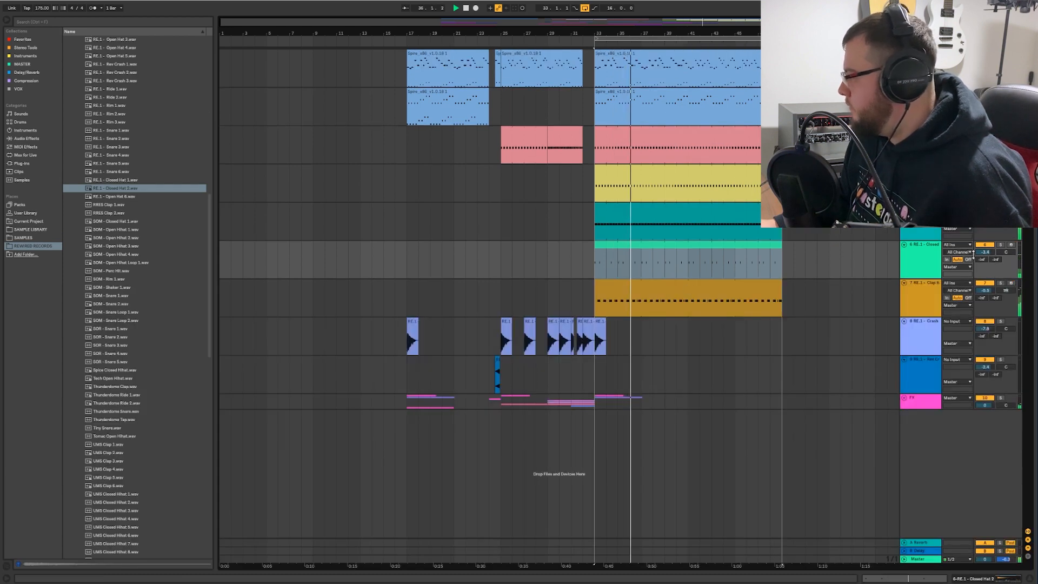
left_click_drag(985, 252, 985, 258)
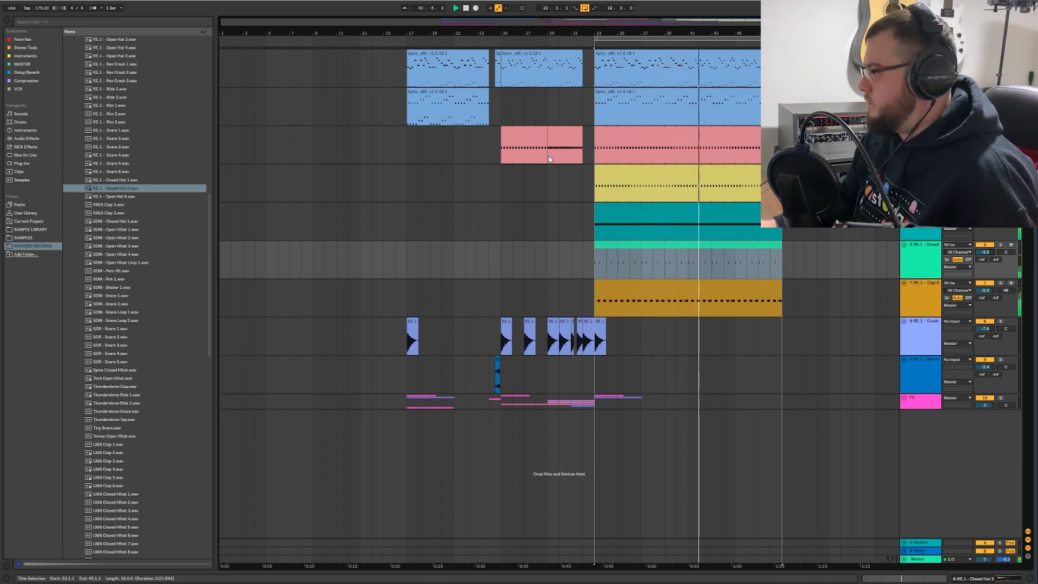
left_click(407, 154)
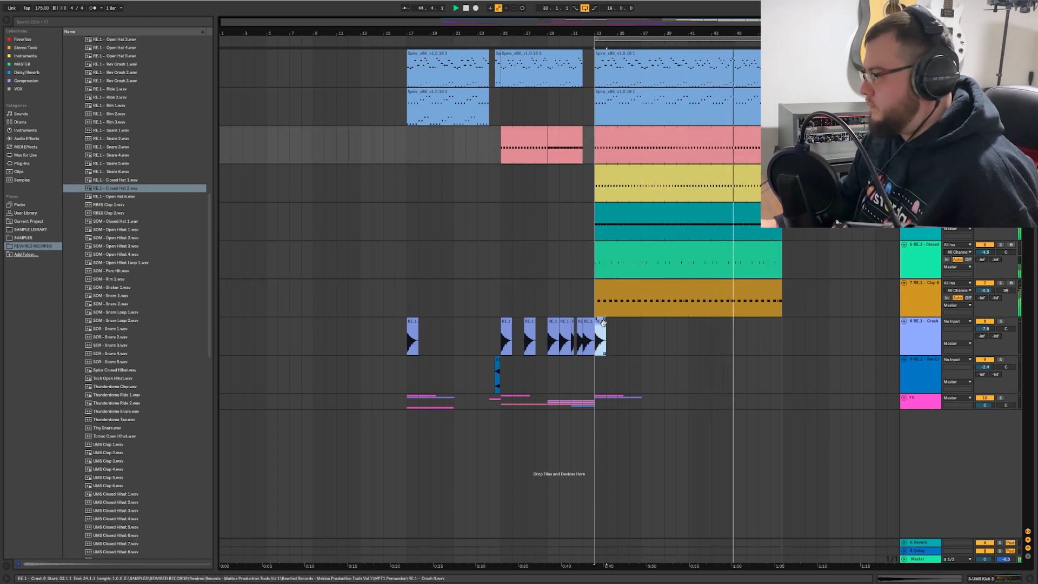
- Copy the crash from bar 33 to bars 41, 48 and 48.3, with the last copy ending at bar 49
left_click_drag(601, 331, 776, 324)
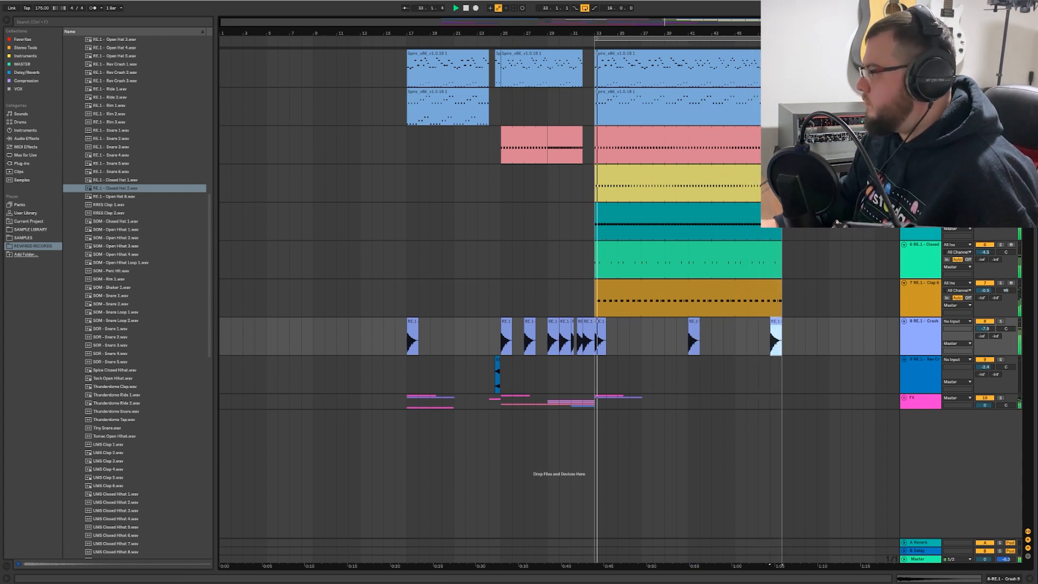
scroll(777, 324, "up", 5)
left_click_drag(748, 324, 777, 326)
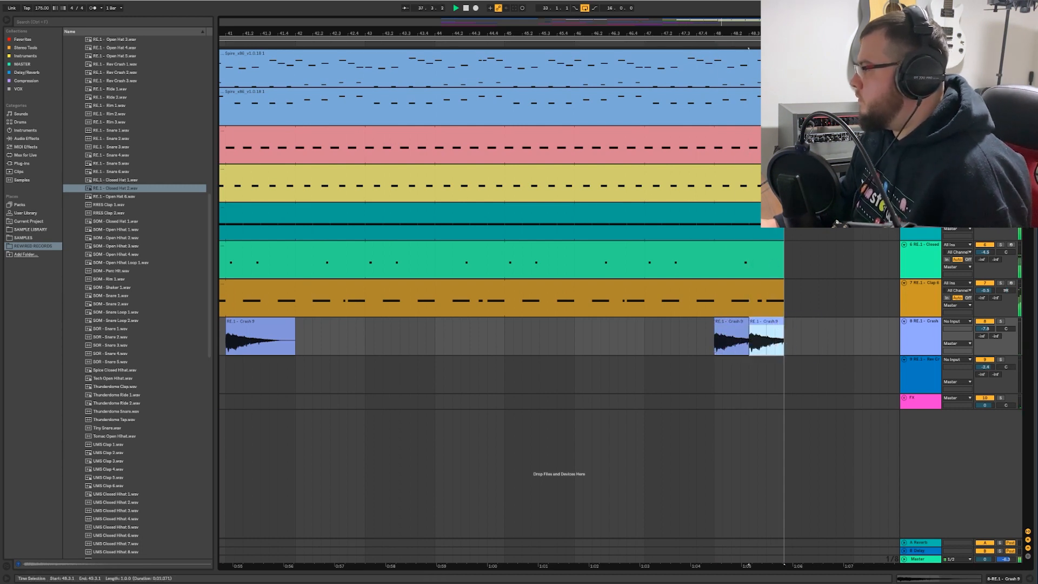
- Trim the second synth and hi-hat clips to end at 48.3 and the clap clip to end at bar 48
left_click_drag(783, 107, 775, 129)
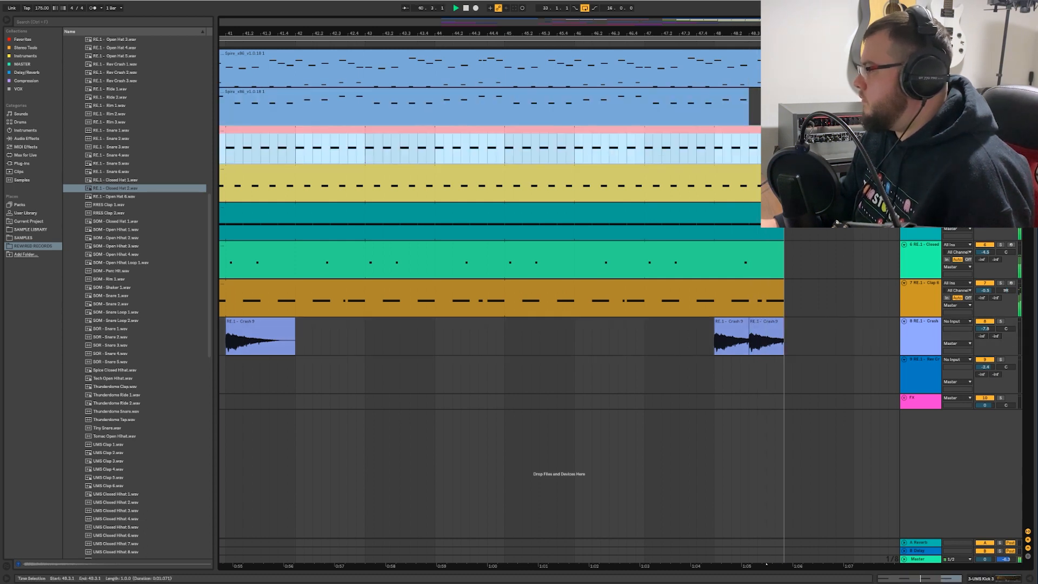
left_click_drag(783, 168, 749, 168)
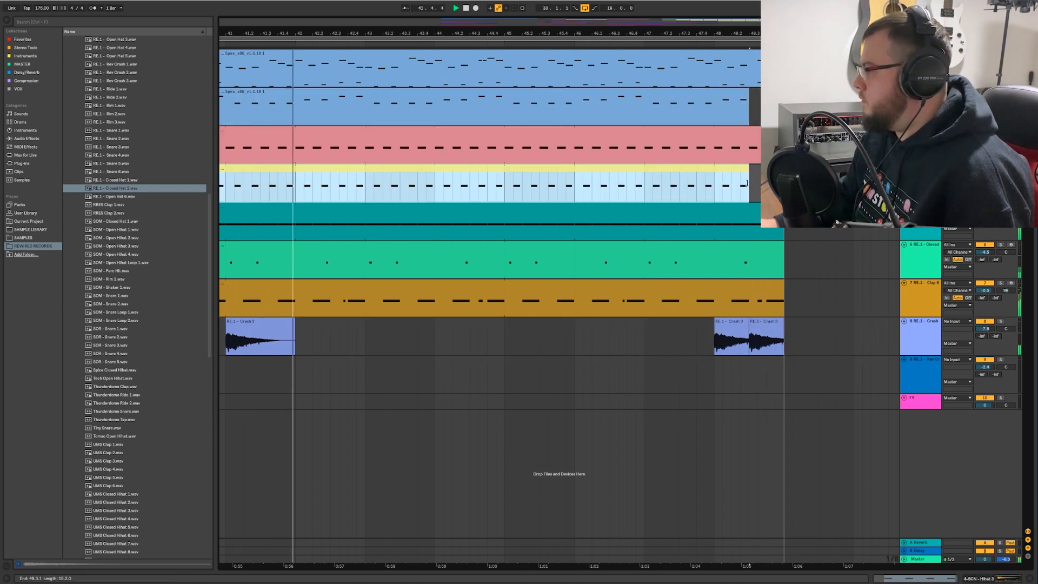
left_click(778, 233)
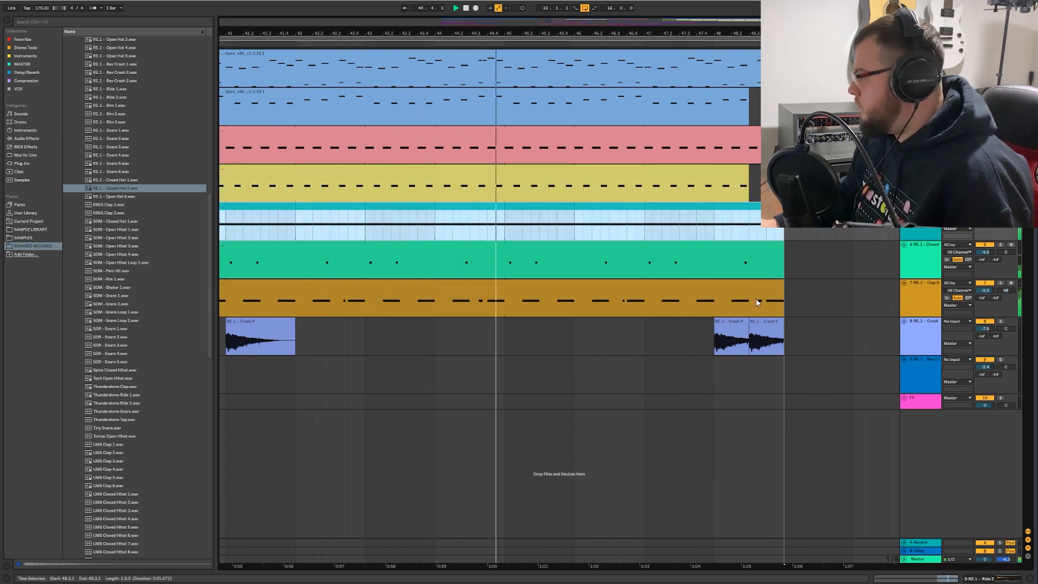
left_click_drag(784, 298, 715, 294)
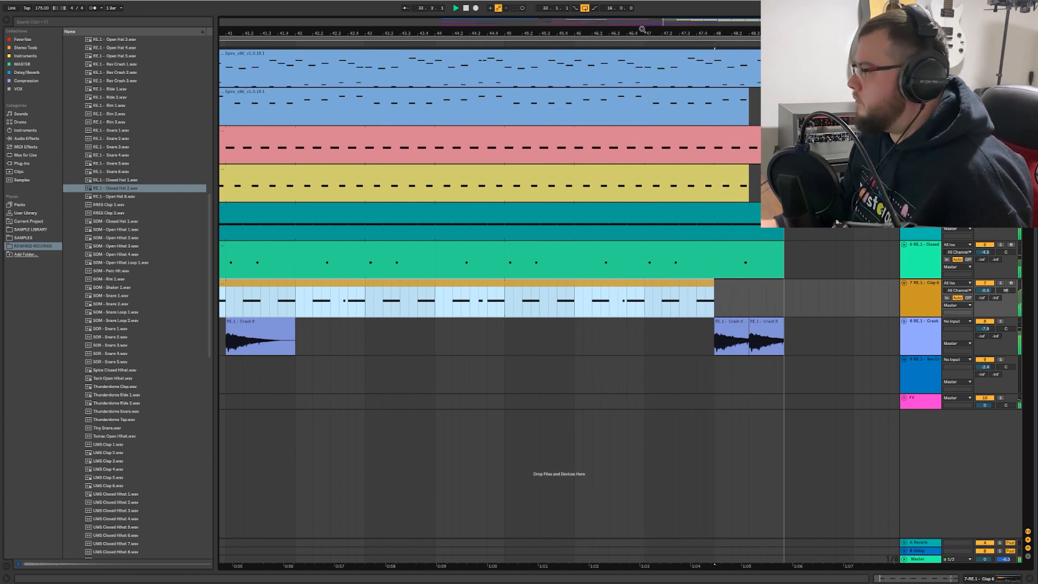
- Play the drop across the full arrangement and lower the closed-hat track's volume a little more
left_click_drag(642, 29, 722, 4)
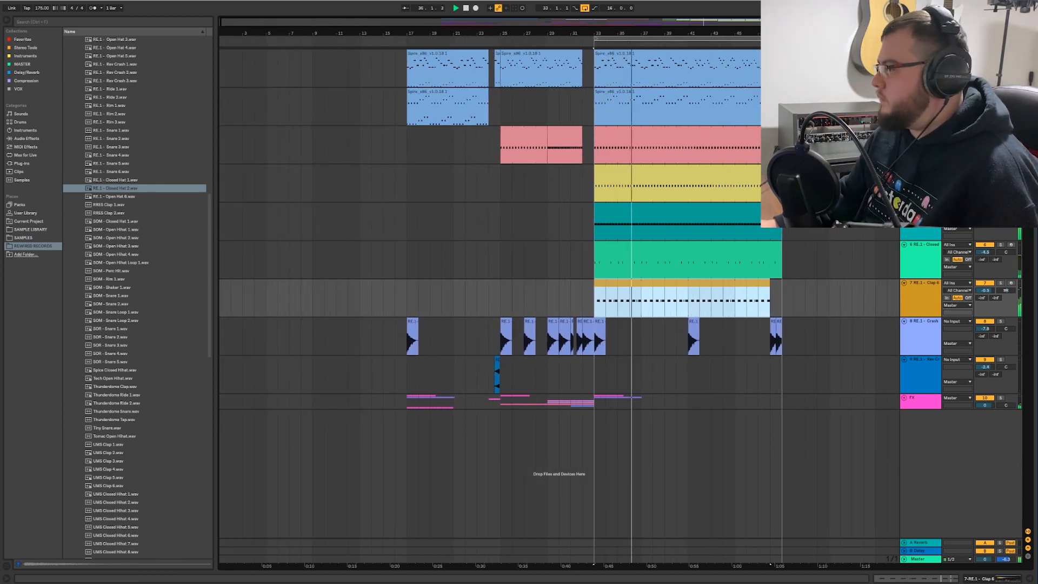
left_click_drag(722, 33, 703, 39)
left_click_drag(985, 252, 985, 256)
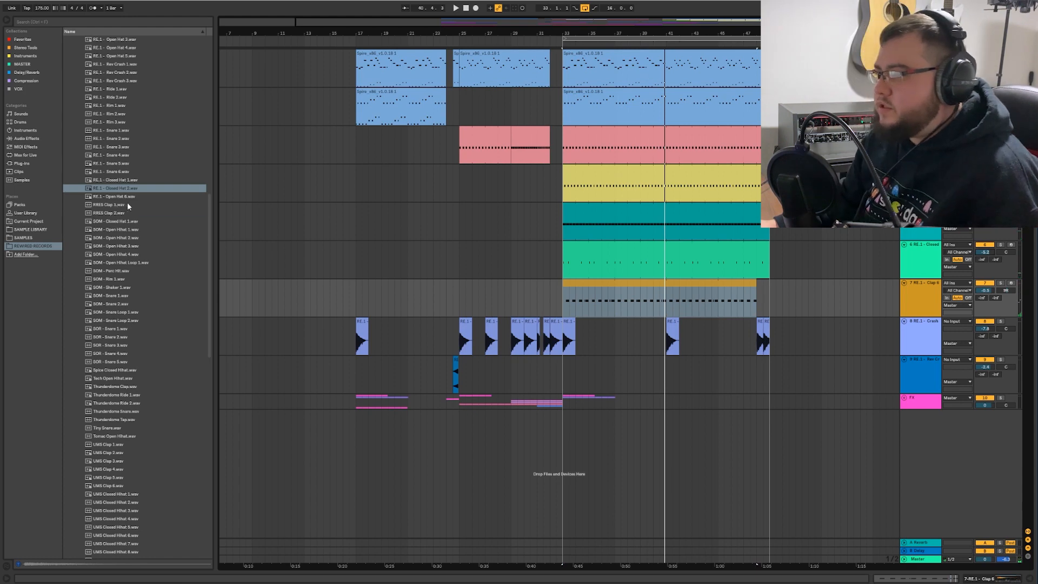
- Collapse the MPT1 Percussion folder and look through the preset folders inside MPT1 Presets
scroll(128, 202, "up", 20)
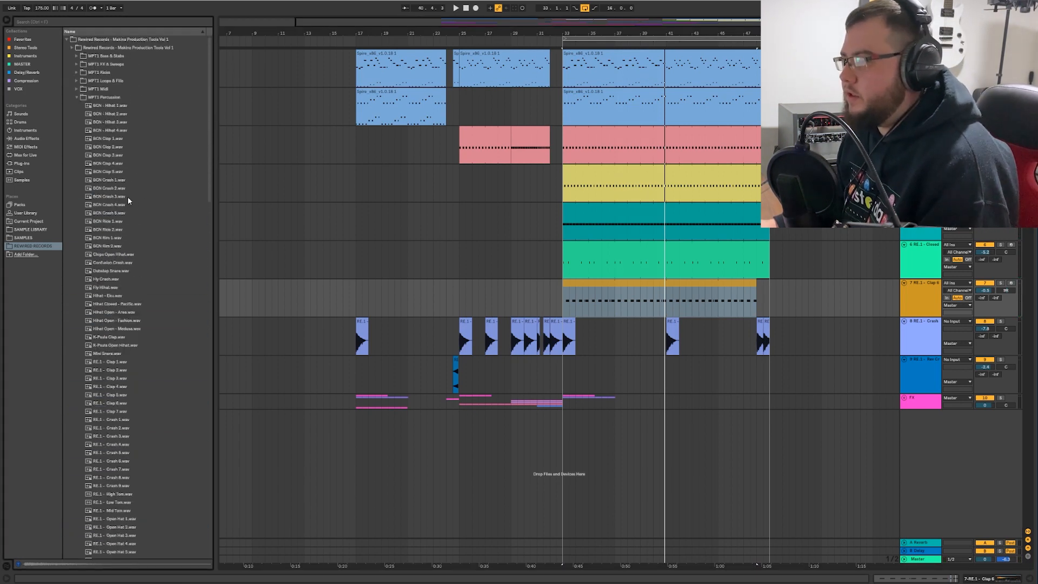
left_click(75, 96)
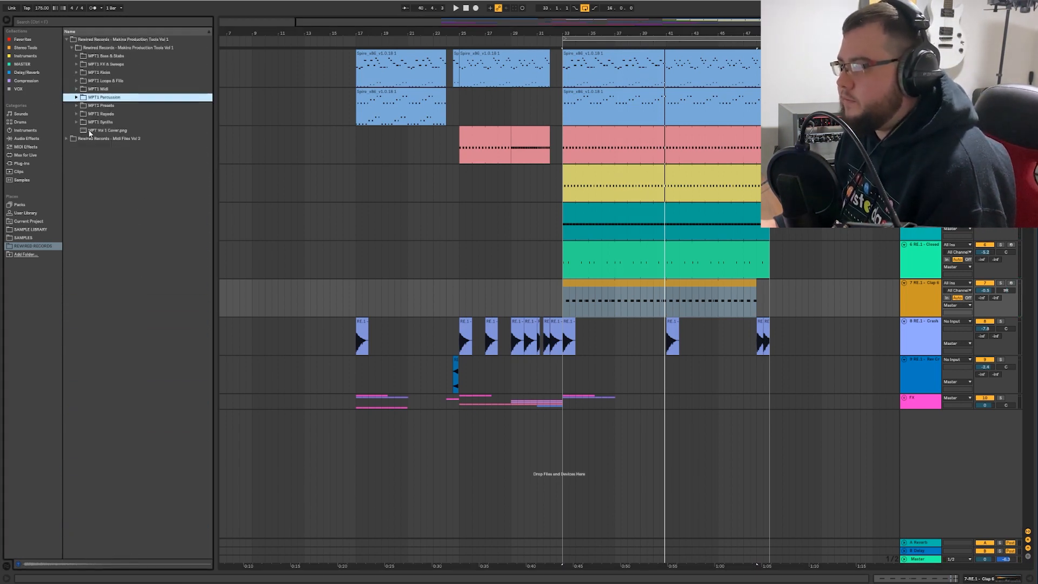
left_click(76, 105)
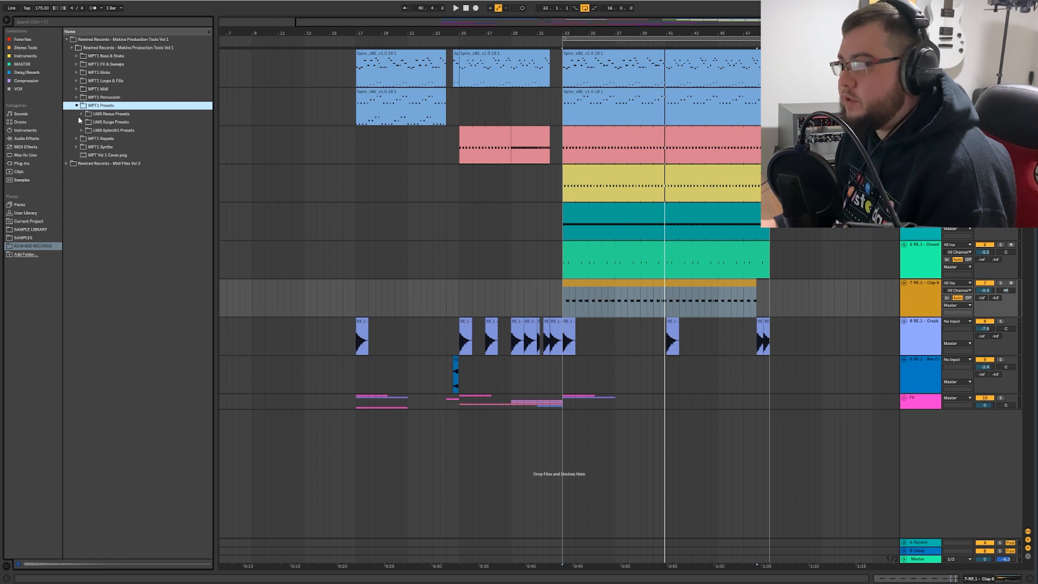
left_click(128, 132)
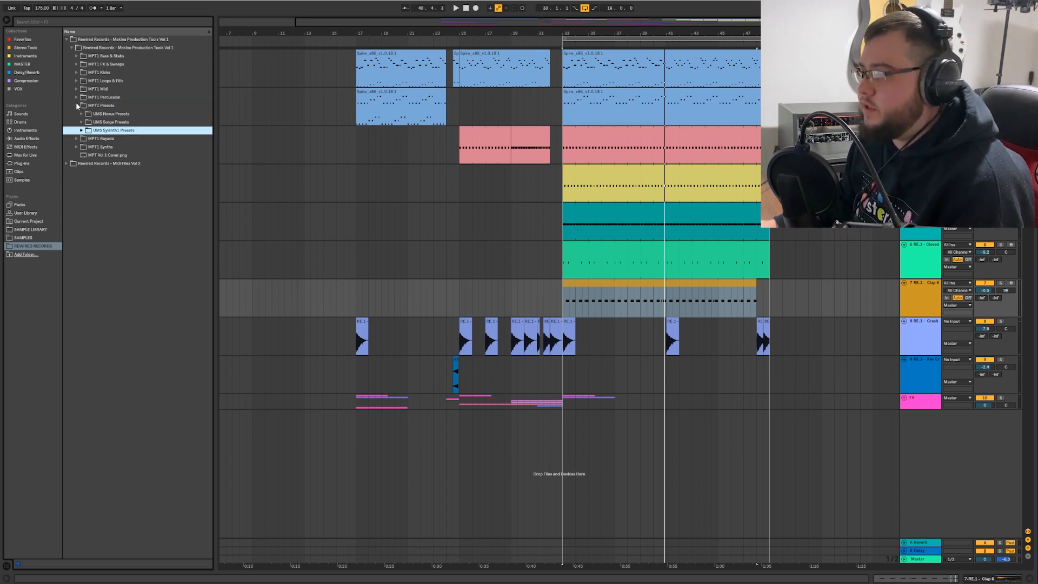
left_click(76, 105)
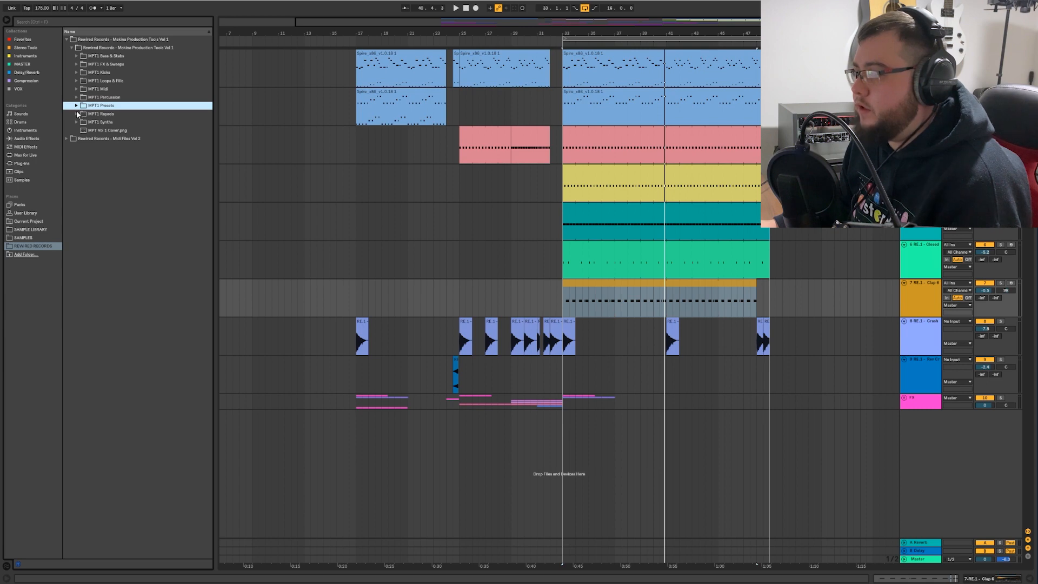
- Open the MPT1 Rayada folder and preview the Infinite Rayada 3 sample
left_click(90, 116)
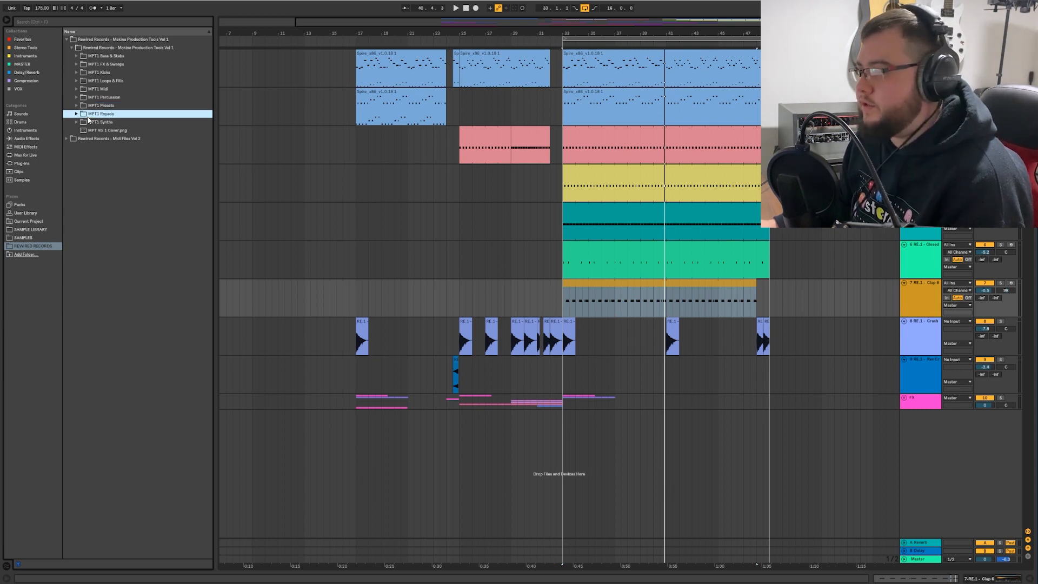
left_click(76, 114)
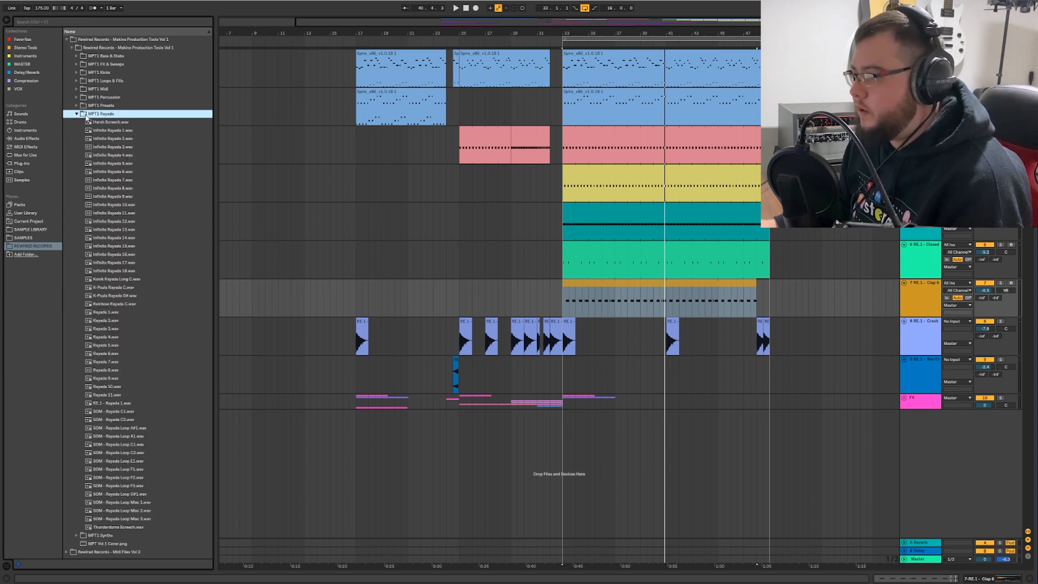
left_click(111, 147)
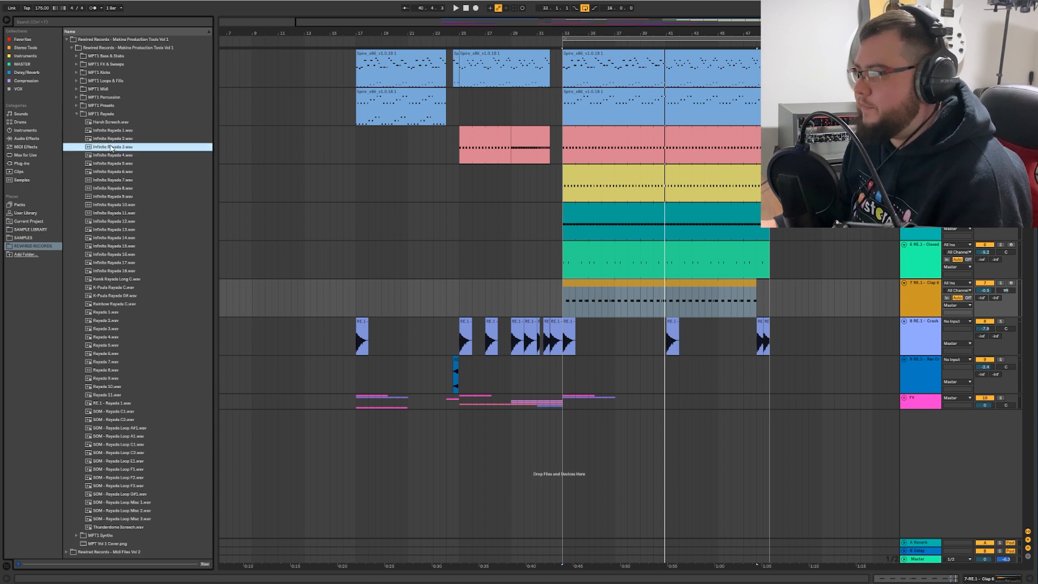
- Preview the Infinite Rayada, K-Psula Rayada and numbered Rayada samples in the MPT1 Rayada folder
key("Down")
key("Down")
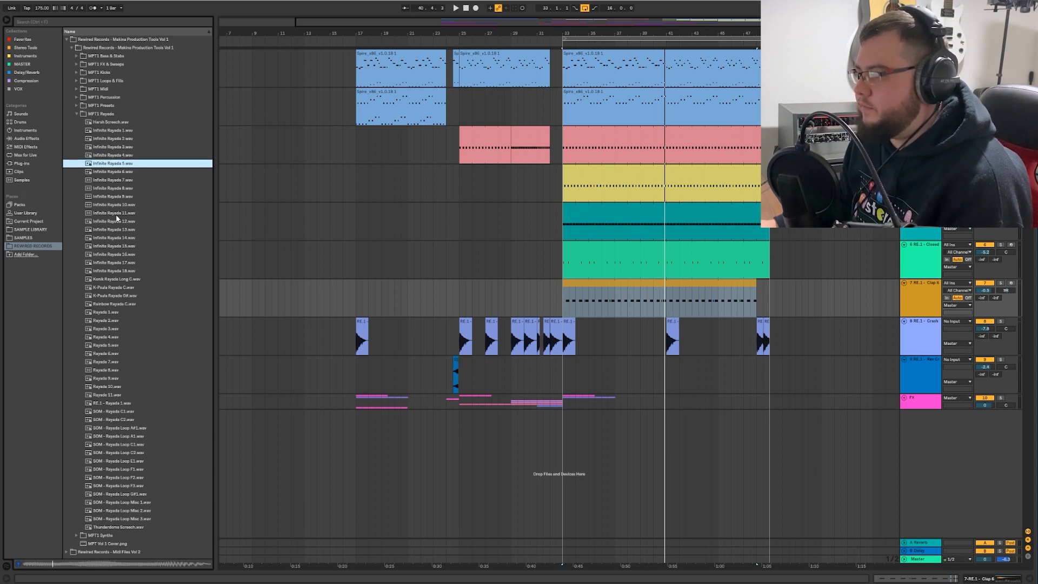
left_click(124, 255)
key("Down")
key("Down")
key("Down")
key("Down")
key("Down")
key("Down")
key("Down")
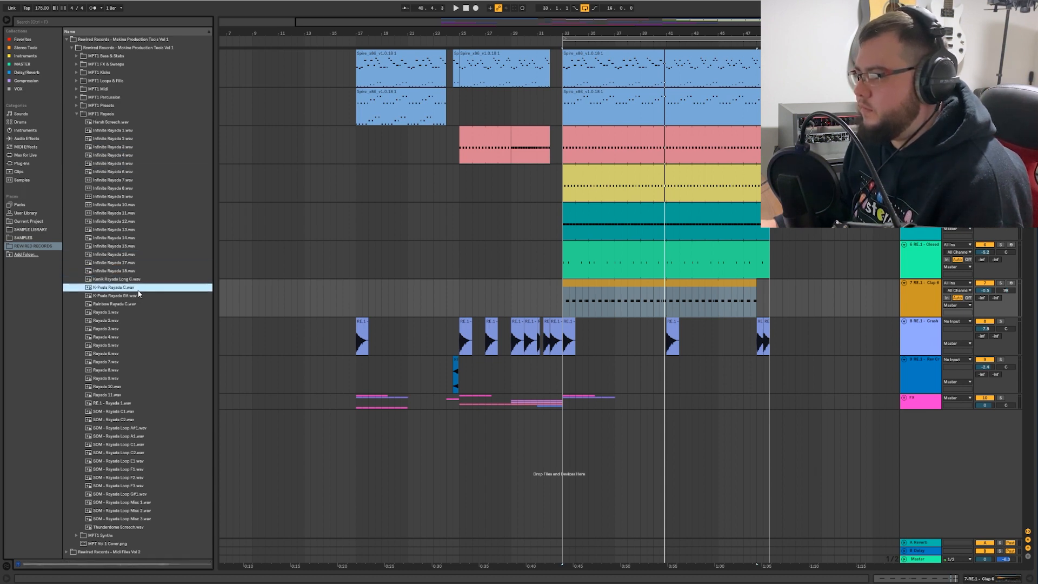
key("Down")
key("Down")
key("Down")
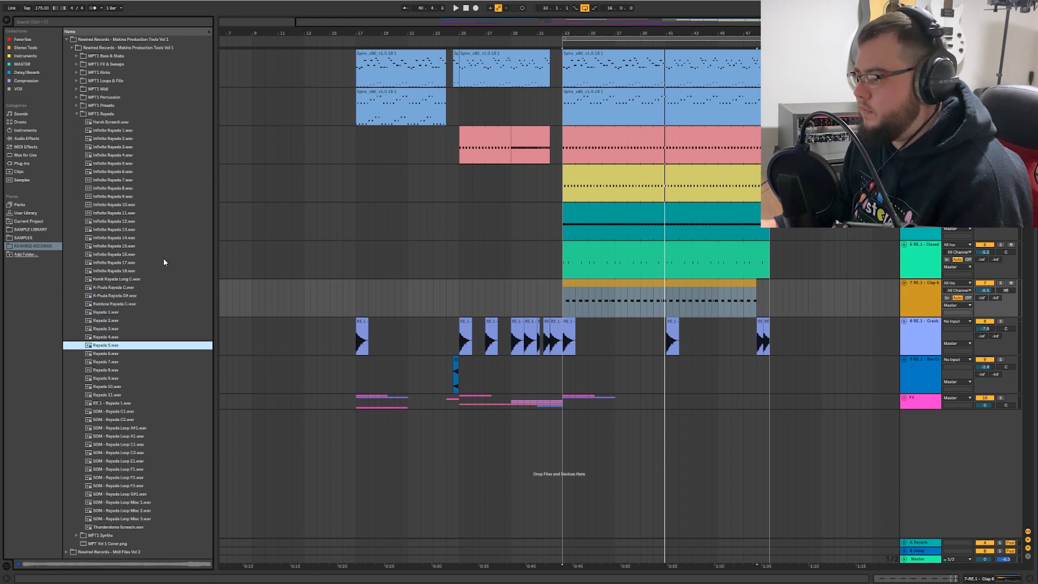
key("Down")
key("Down")
key("Down")
- Preview the SOM rayada samples and loops in the MPT1 Rayada folder, ending on SOM - Rayada Loop Misc 1
left_click(128, 412)
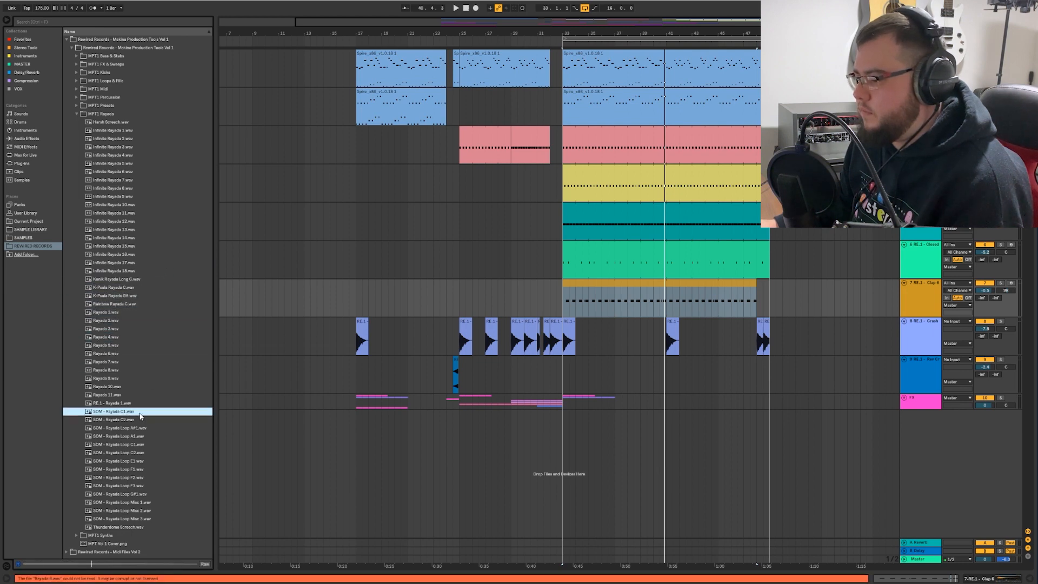
key("Down")
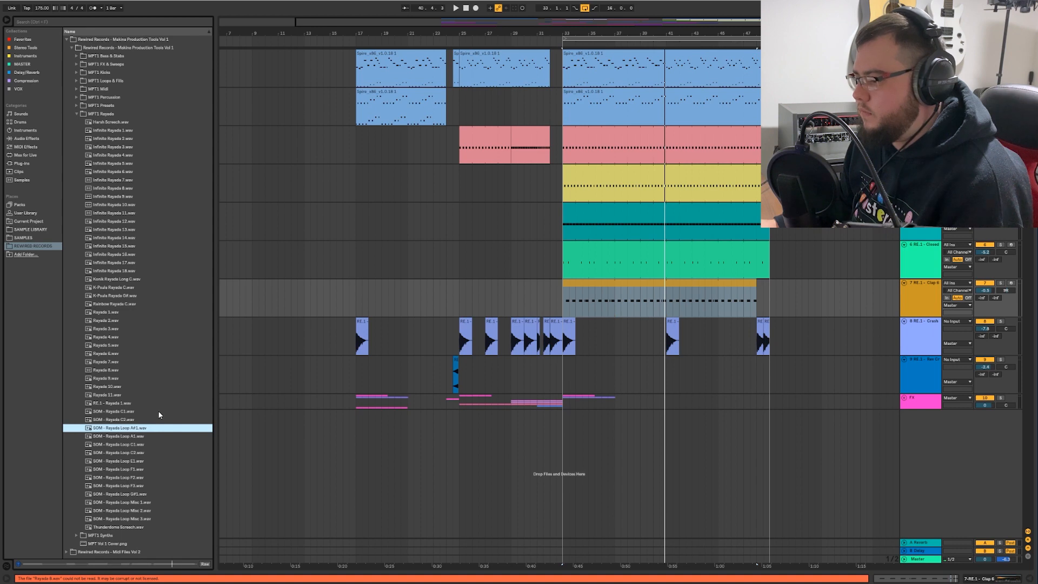
key("Down")
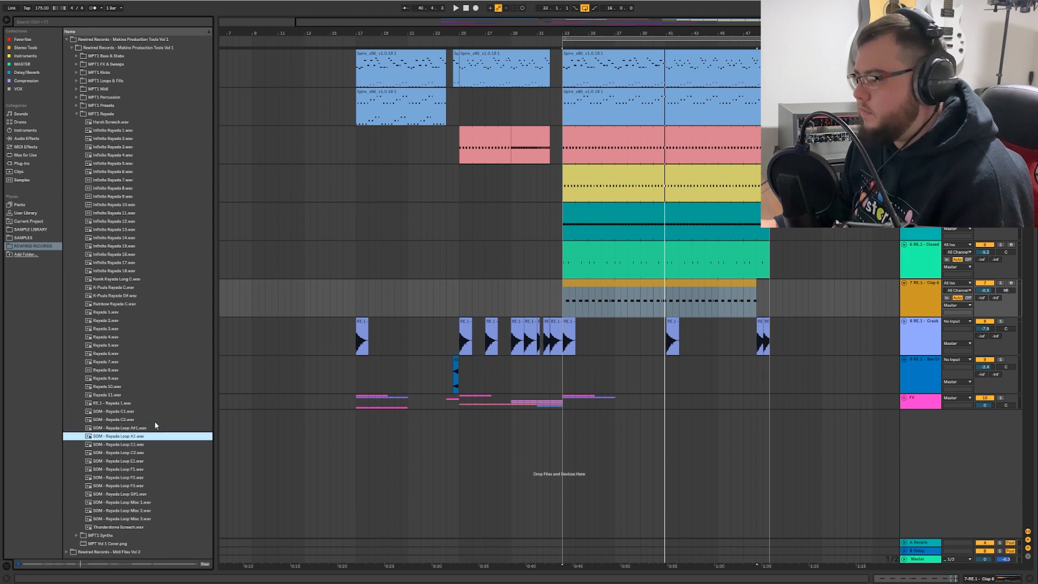
key("Down")
key("Down")
key("Down")
key("Down")
key("Down")
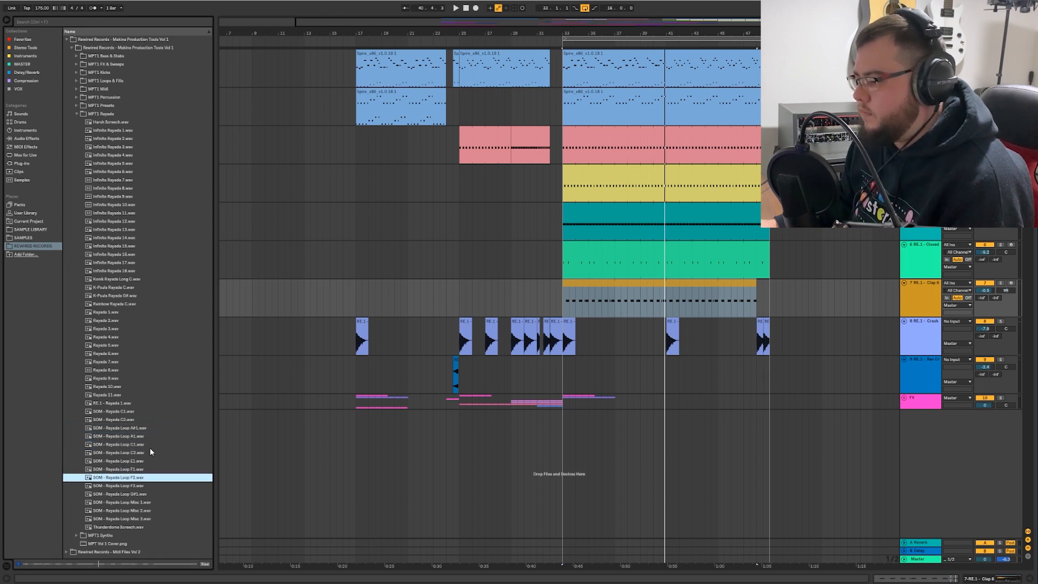
key("Down")
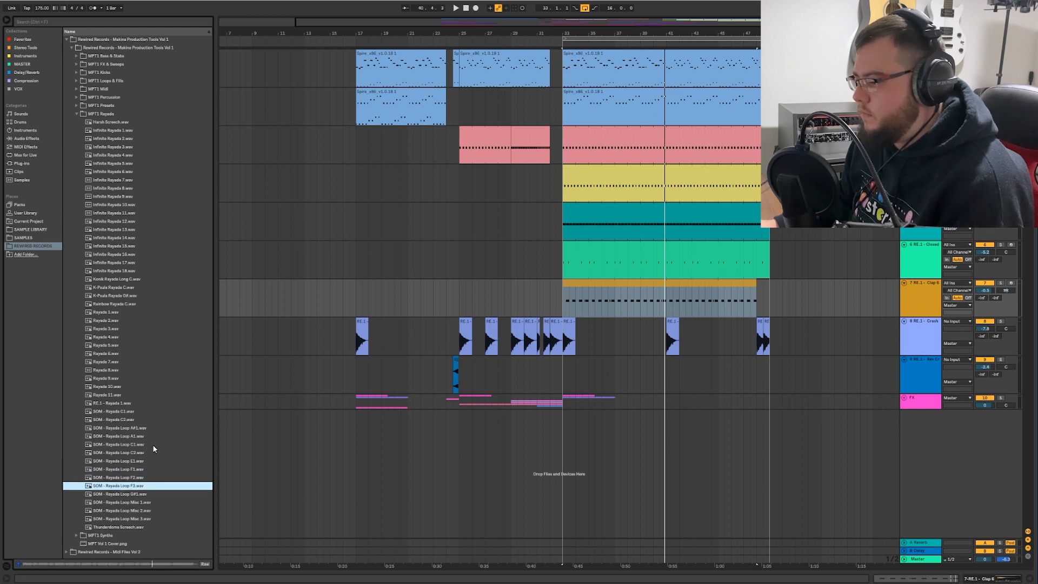
key("Down")
key("Down")
key("Down")
key("Down")
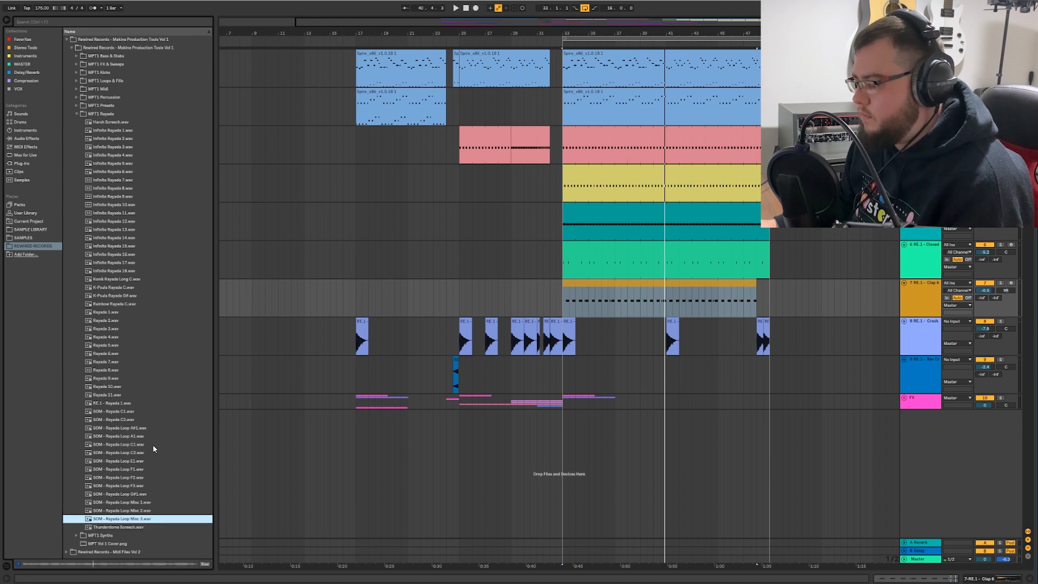
key("Up")
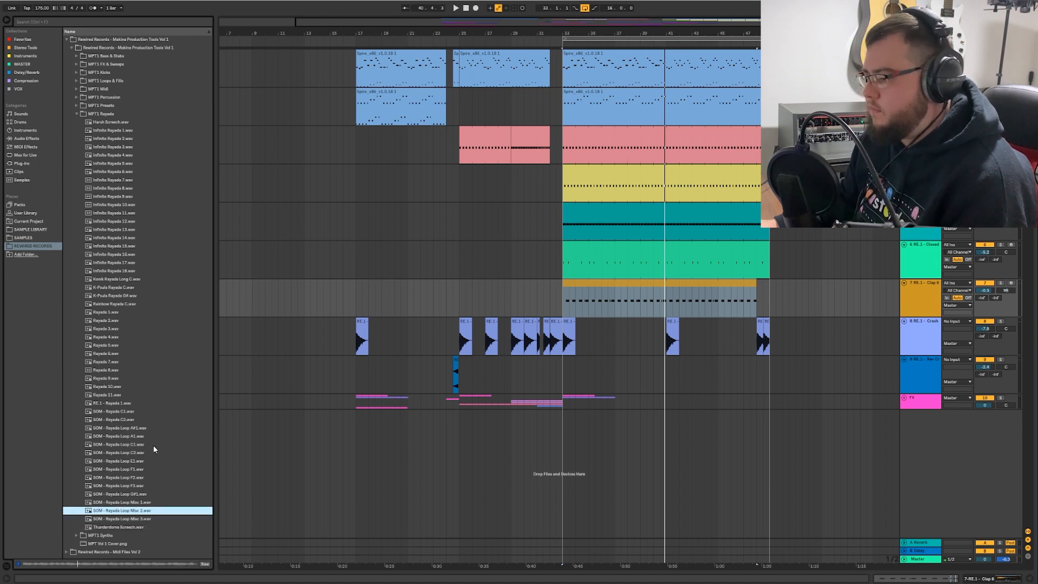
key("Up")
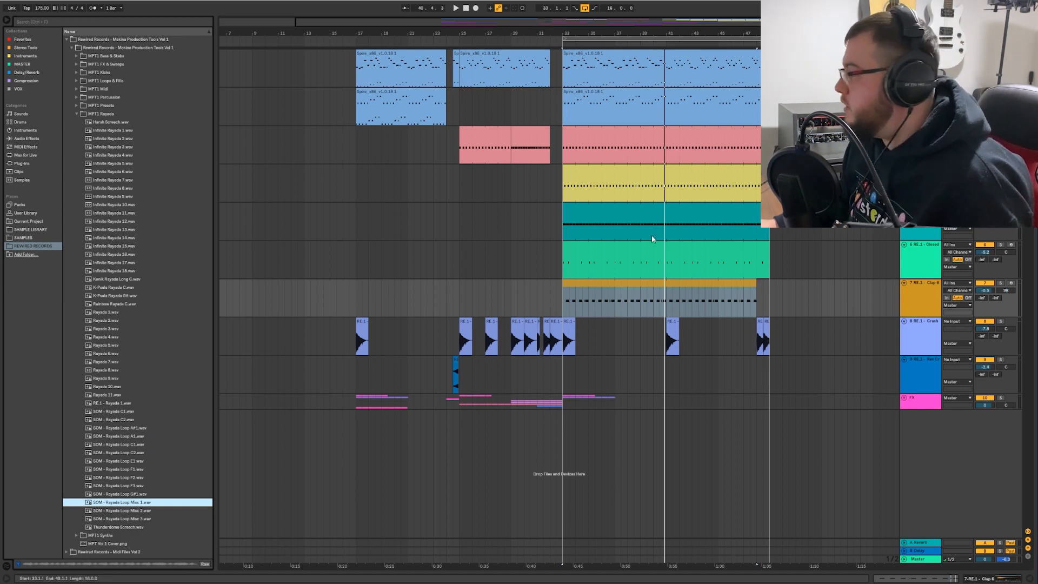
- Add SOM - Rayada Loop Misc 1 on a new audio track below the FX group, starting at bar 65
left_click_drag(130, 505, 774, 316)
left_click_drag(770, 419, 770, 419)
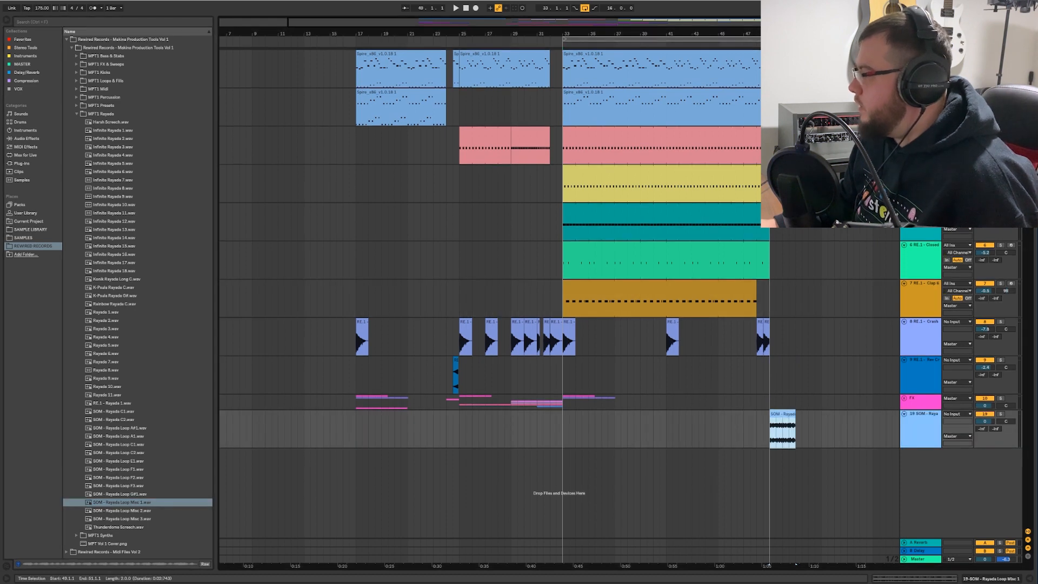
left_click_drag(771, 33, 661, 40)
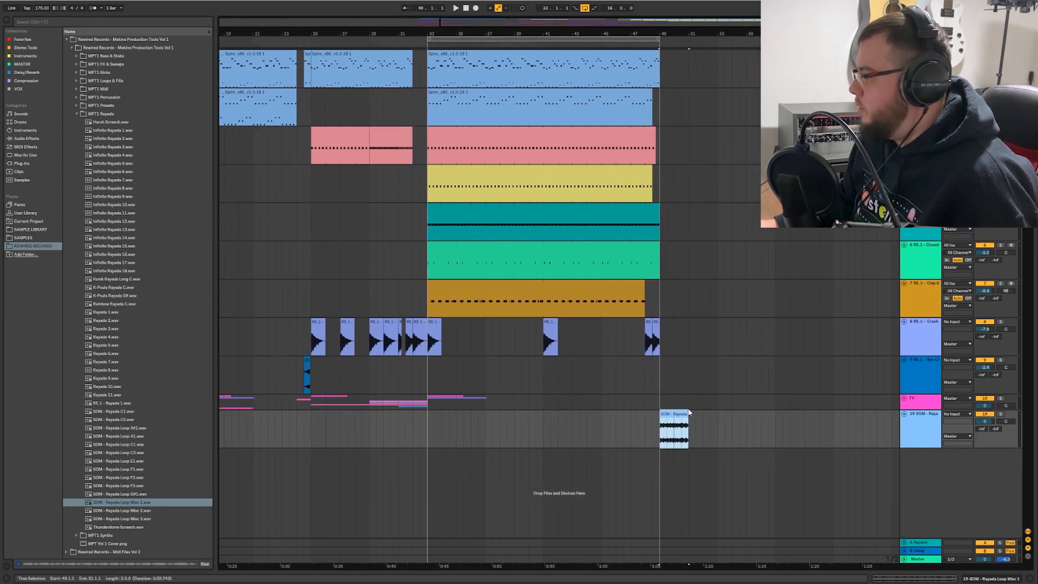
left_click_drag(689, 412, 885, 429)
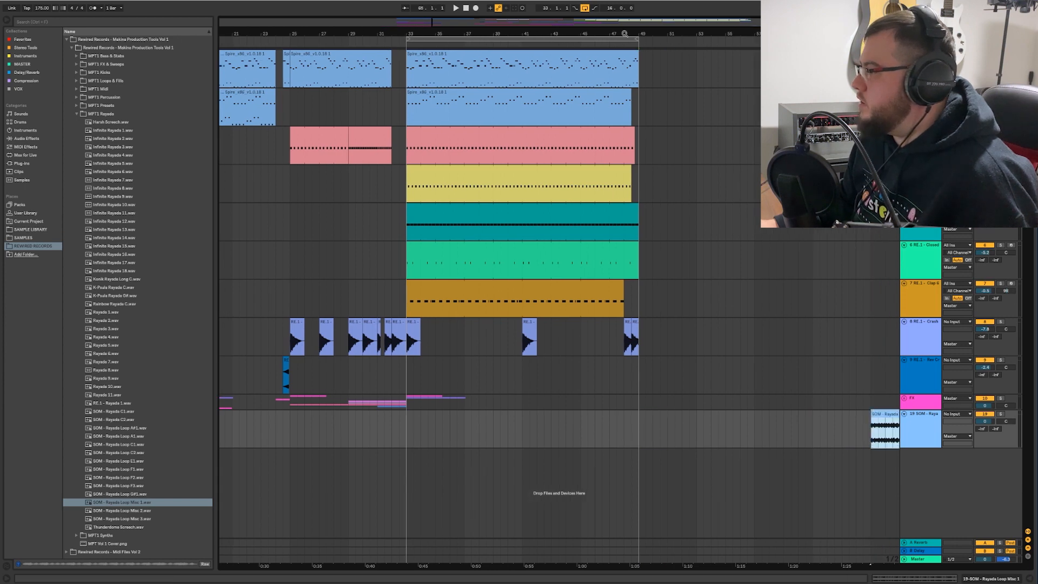
- Duplicate the drop from bars 33 to 49 across all tracks above the rayada and unfold the FX group
left_click_drag(624, 33, 319, 401)
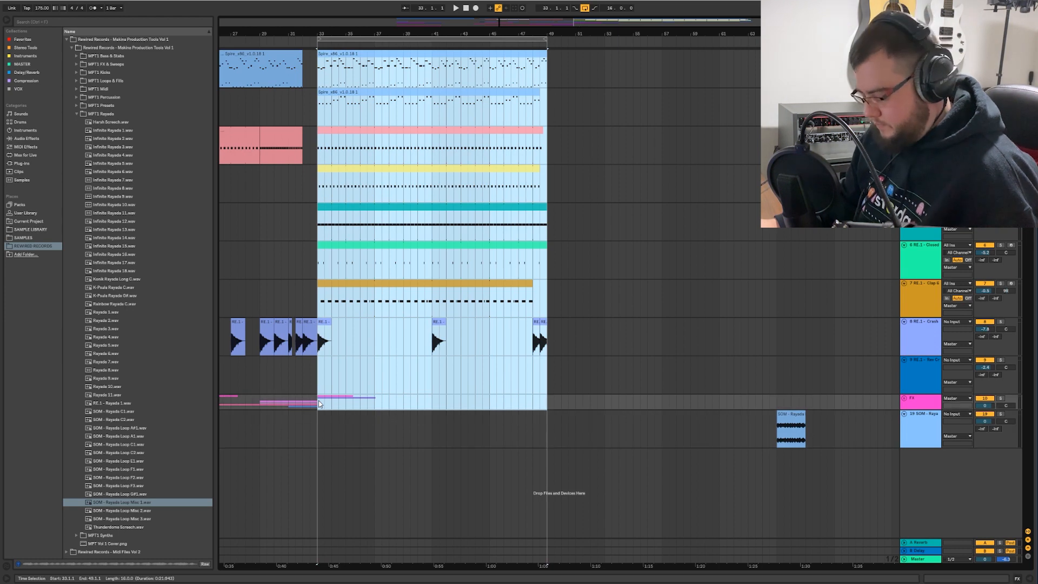
key("ctrl+d")
left_click(903, 398)
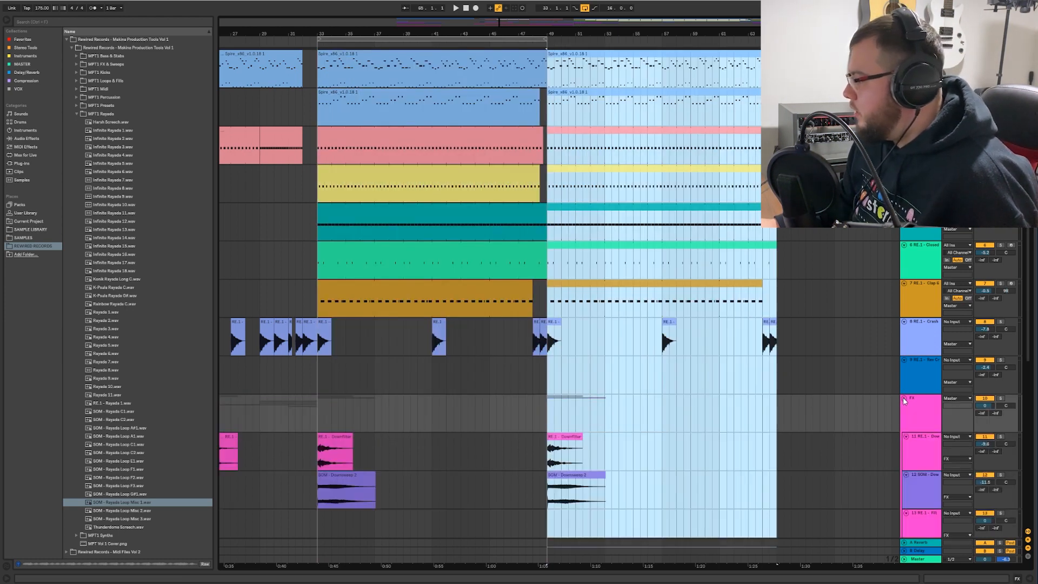
- Copy the Riser Snare and UMS Riser 11 clips to bars 45 to 49 at the end of the first drop half
scroll(355, 178, "down", 5)
left_click(280, 348)
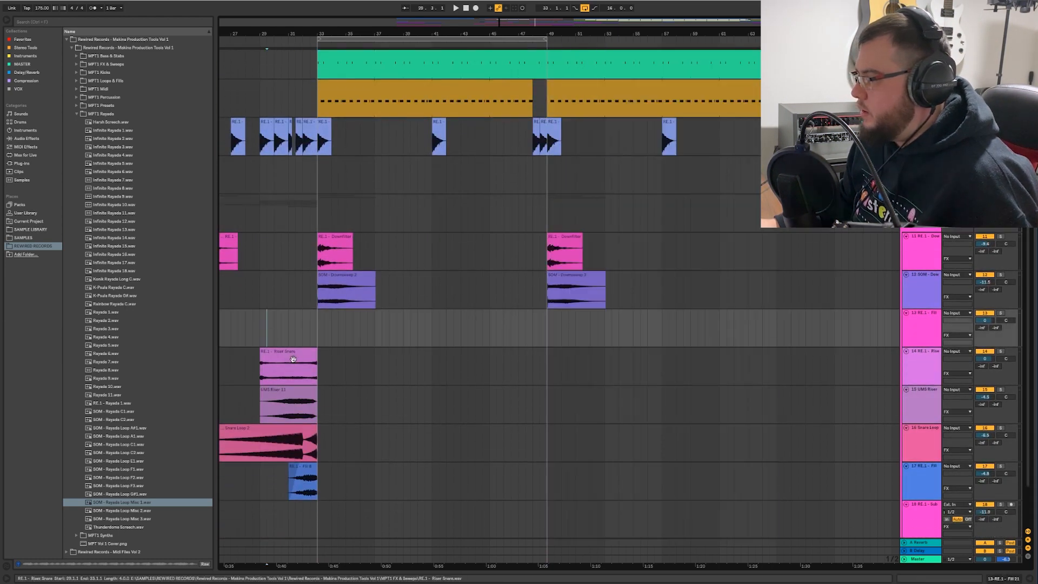
left_click_drag(280, 348, 517, 356)
key("space")
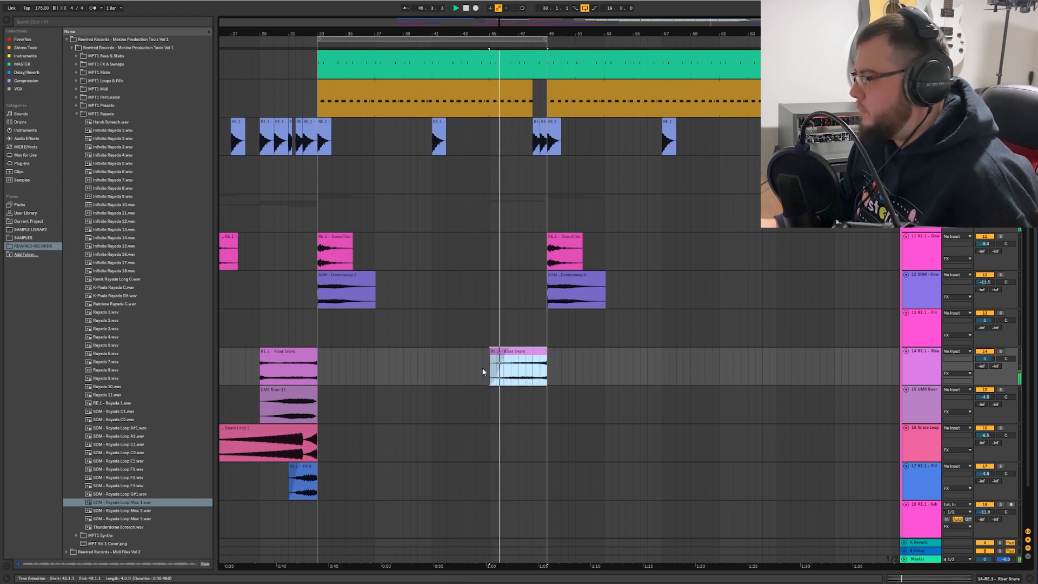
left_click(283, 390)
left_click_drag(284, 390, 517, 387)
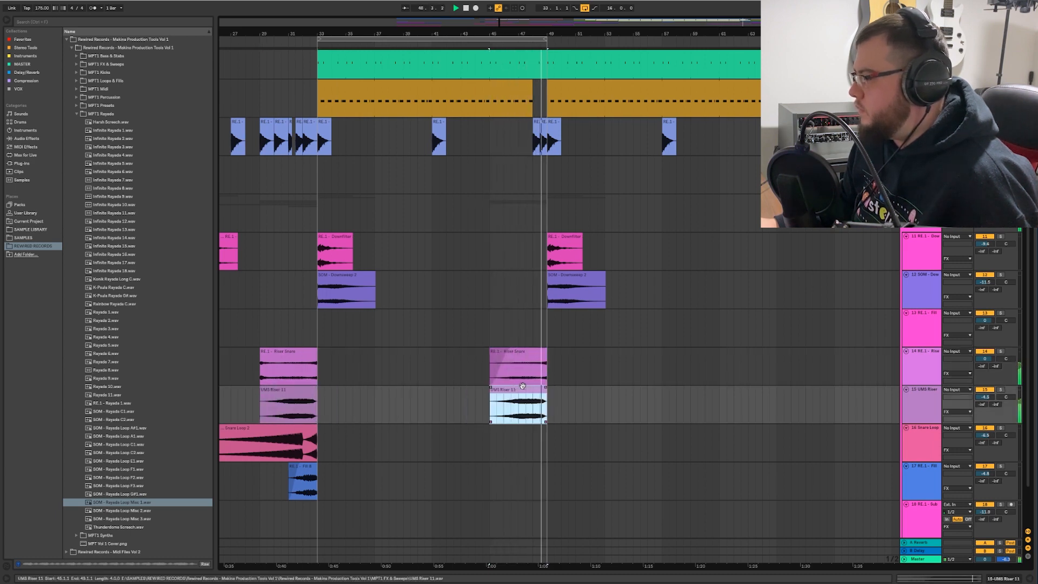
- Turn off arrangement looping and play the transition into the drop from bar 31
left_click(584, 8)
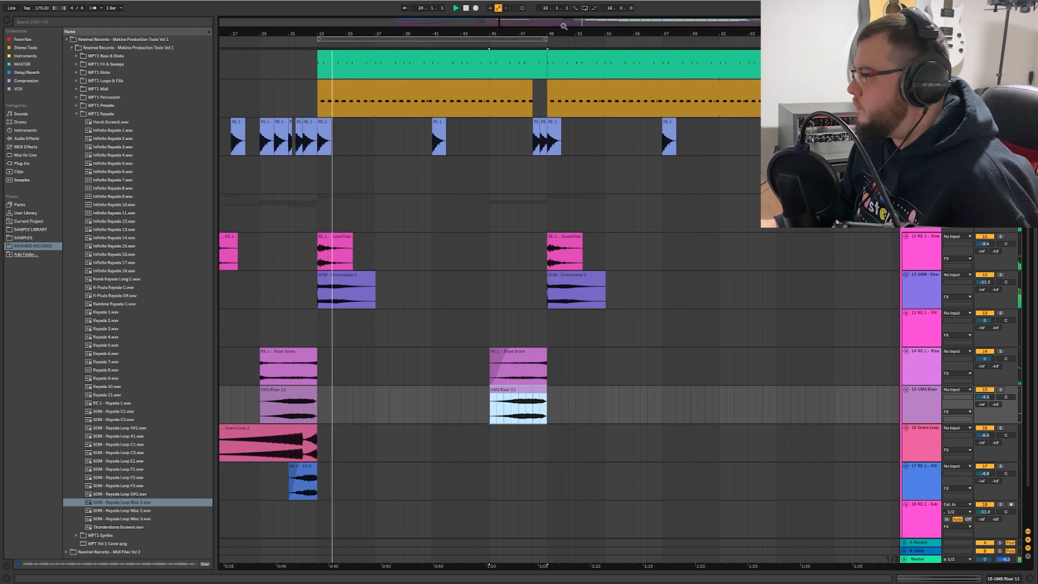
scroll(488, 351, "down", 3)
left_click(446, 237)
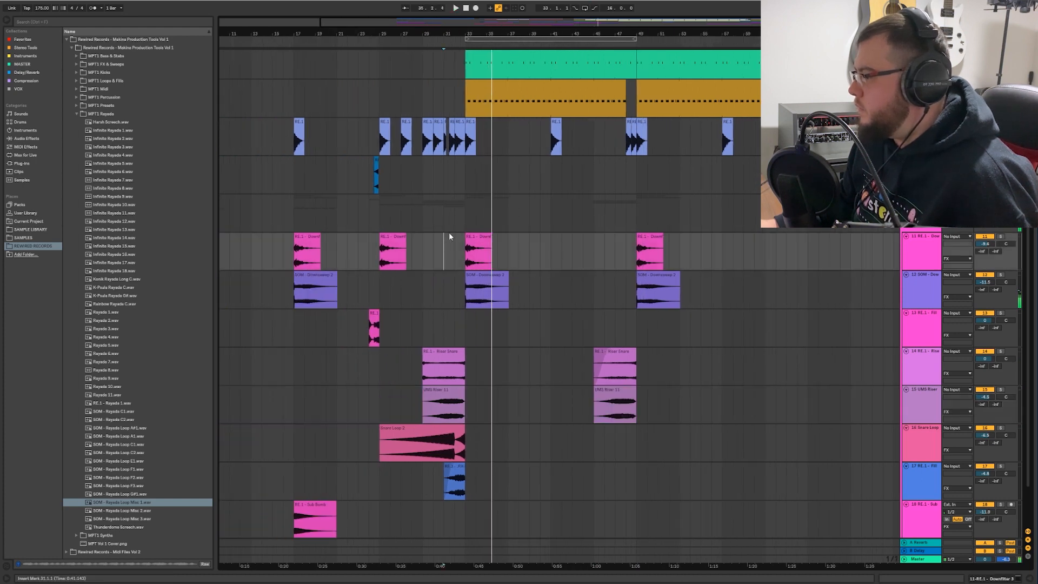
scroll(620, 336, "up", 2)
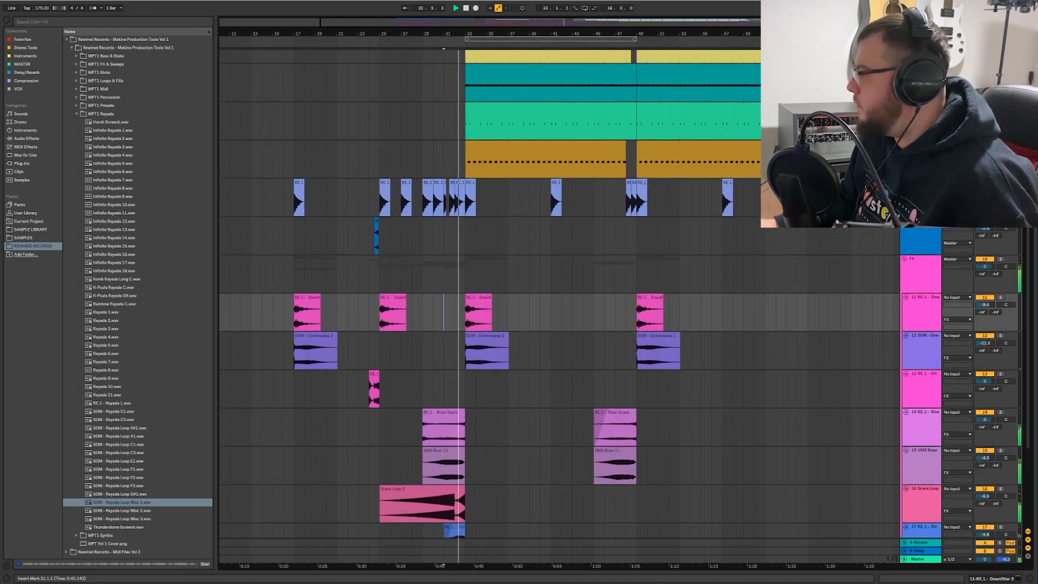
scroll(906, 263, "down", 2)
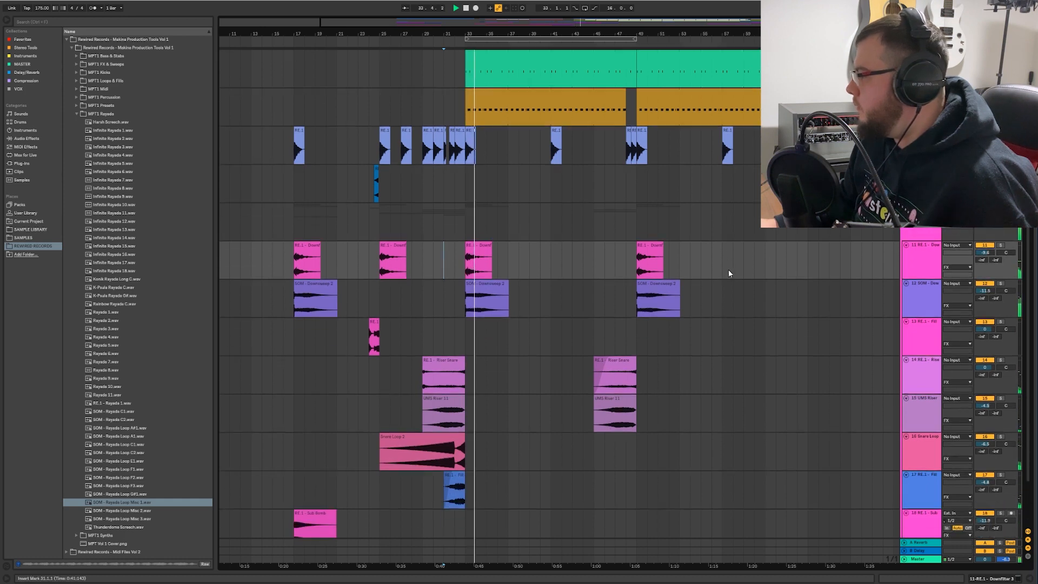
- Copy both riser clips to bars 61 to 65 and fold the FX group
left_click_drag(574, 381, 788, 405)
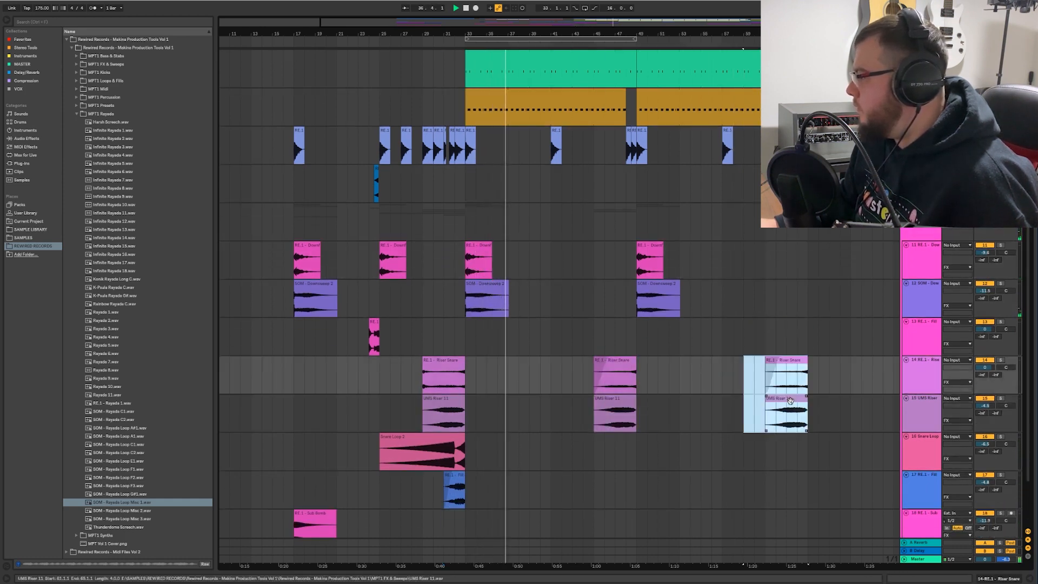
left_click(904, 207)
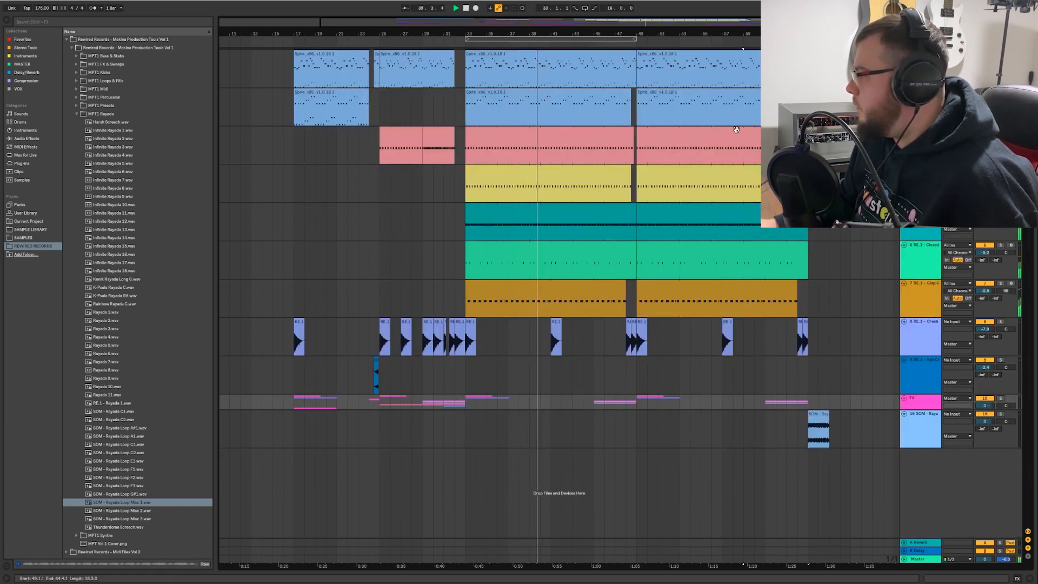
- Copy the kick clip of the second drop half to bar 65
left_click_drag(676, 131, 890, 133)
left_click(808, 135)
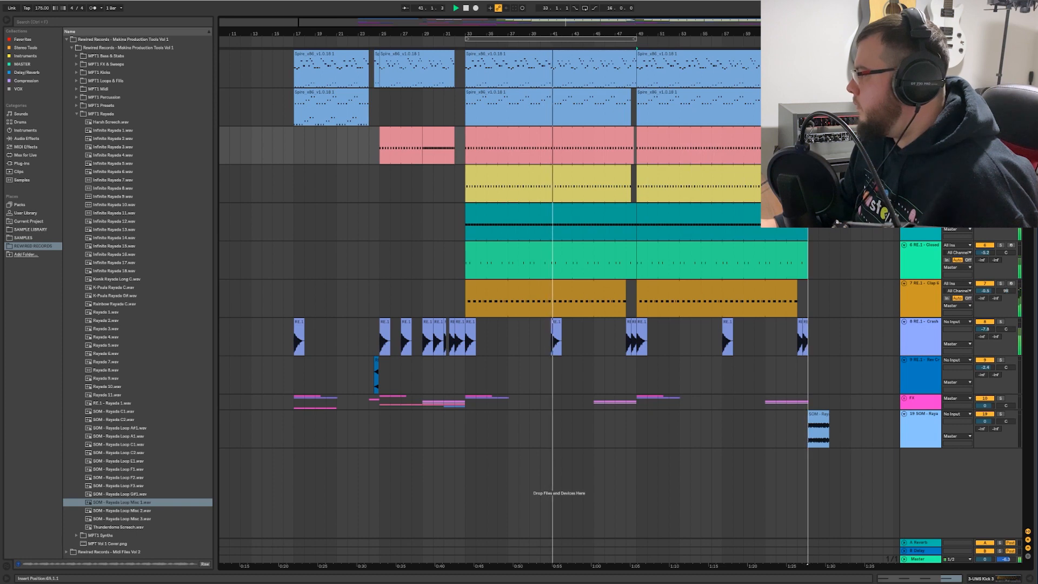
key("ctrl+v")
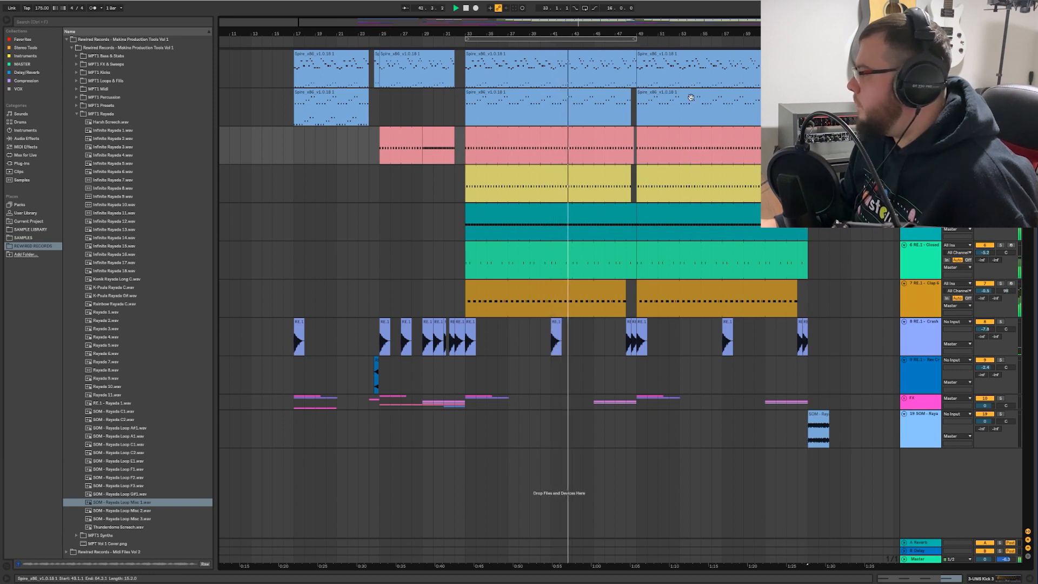
- Copy the second synth track's clip from bar 49 to bar 65
left_click(732, 95)
left_click(840, 103)
key("Left")
key("Left")
key("Left")
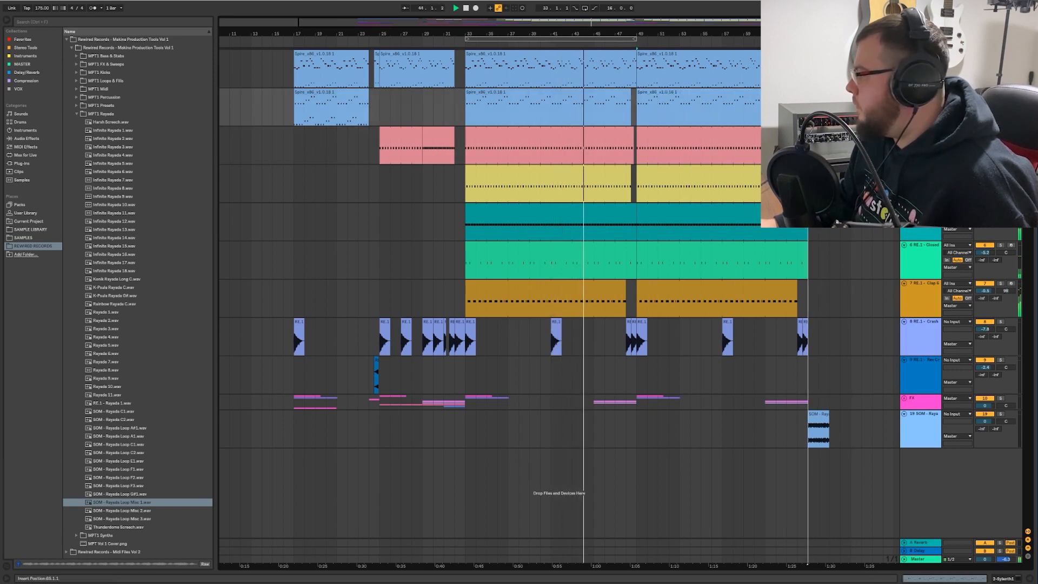
key("ctrl+v")
- Repeat the first bar of the copied second synth clip every bar from bar 65 to bar 81
key("space")
left_click_drag(826, 33, 597, 35)
left_click_drag(591, 115, 580, 118)
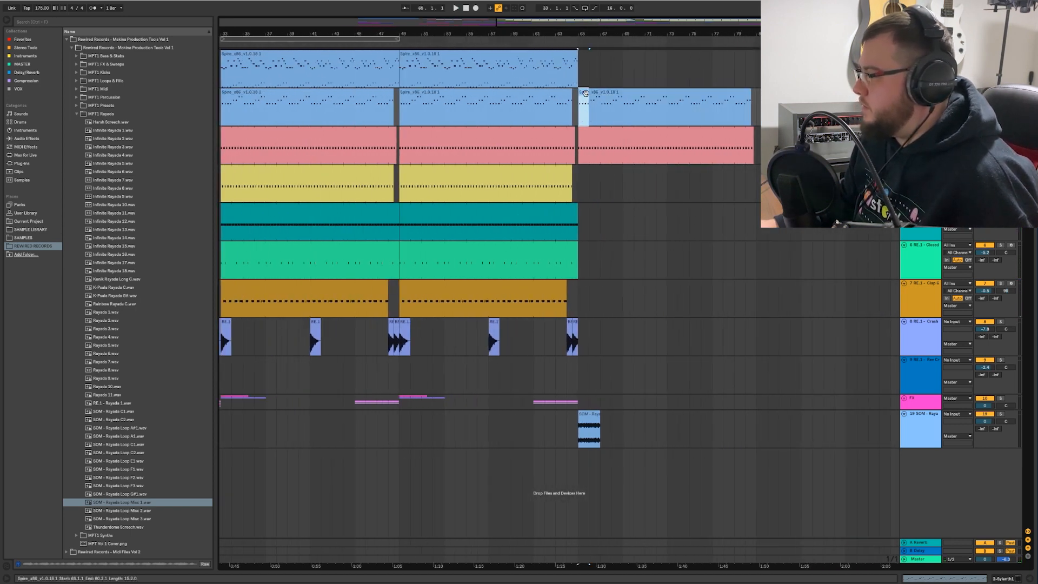
double_click(586, 92)
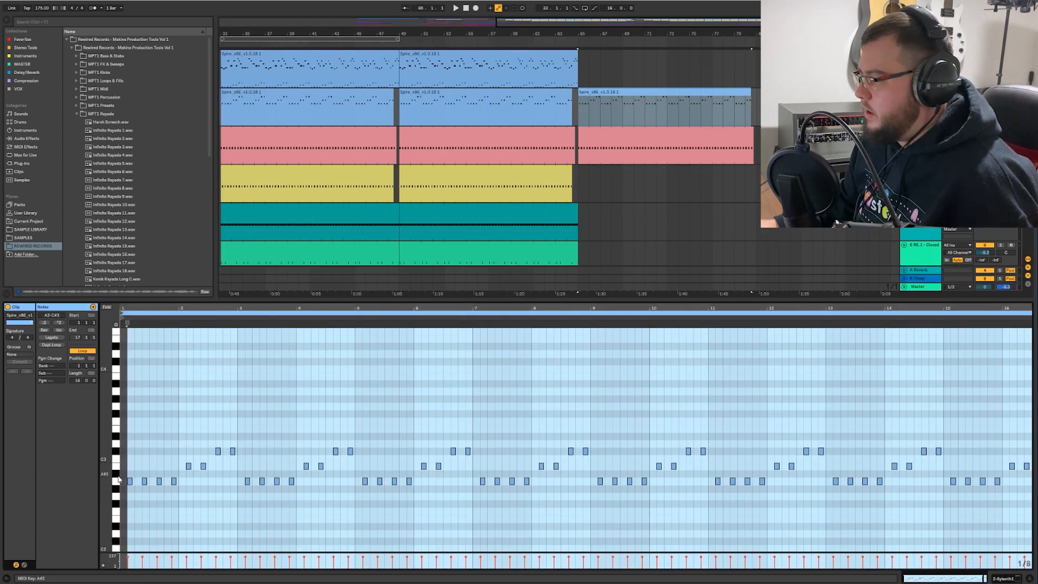
double_click(423, 301)
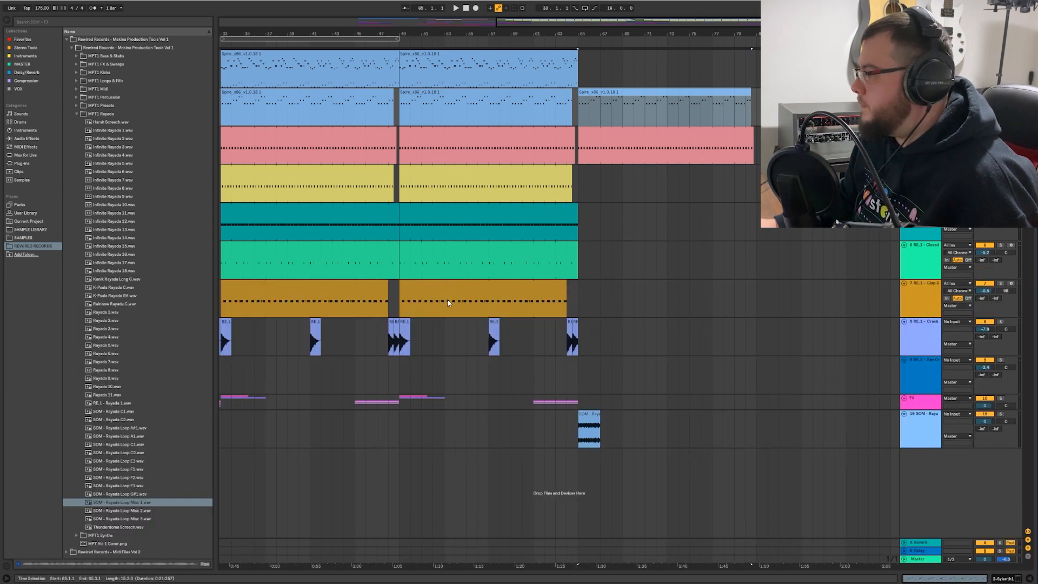
left_click_drag(590, 114, 581, 114)
key("ctrl+d")
key("ctrl+d")
key("ctrl+d")
key("ctrl+d")
key("ctrl+d")
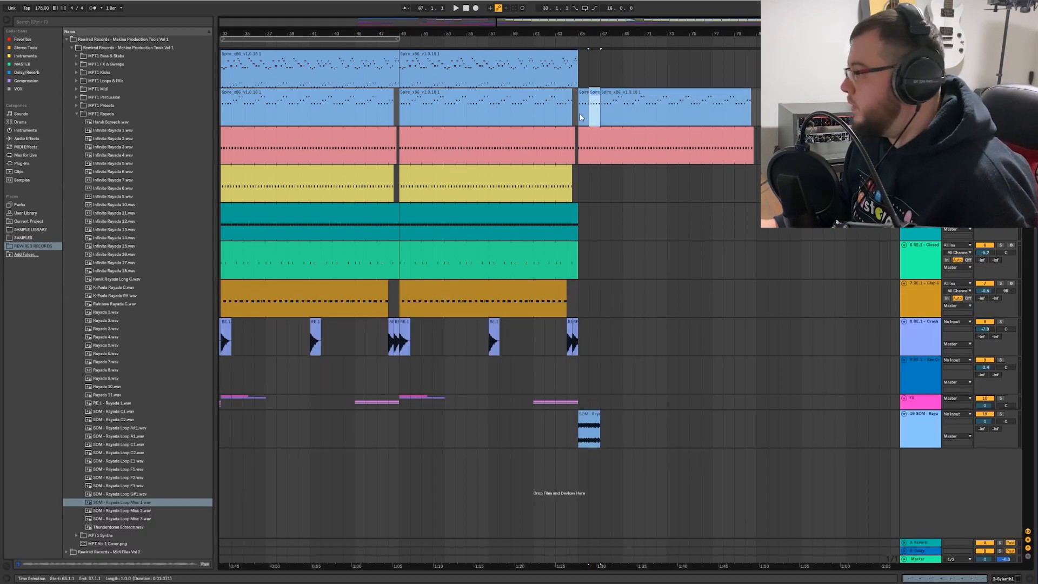
key("ctrl+d")
key("ctrl+d")
key("ctrl+d")
key("ctrl+d")
key("ctrl+d")
key("ctrl+d")
key("ctrl+d")
key("ctrl+d")
key("ctrl+d")
key("ctrl+d")
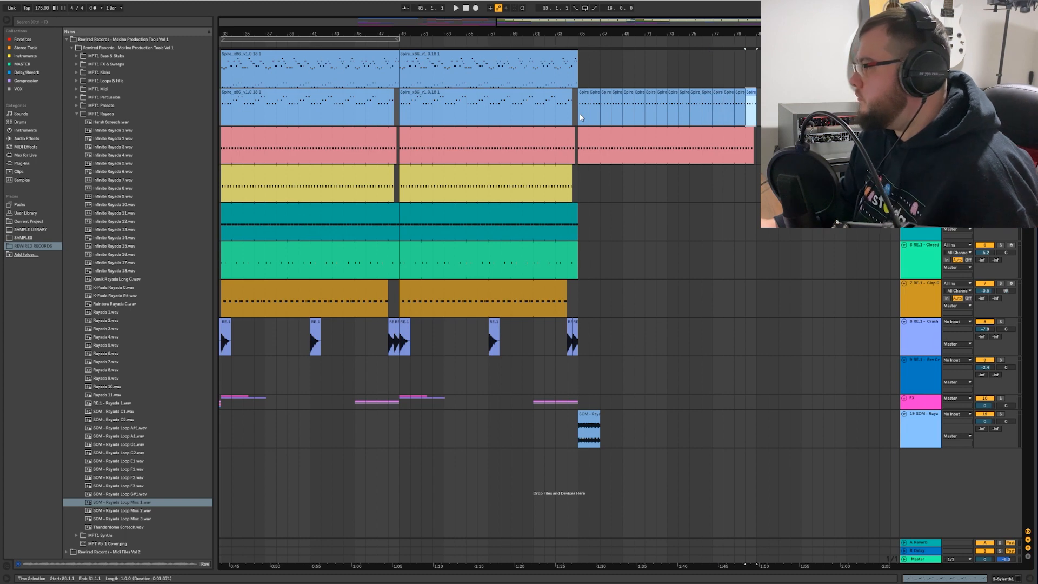
- Play from bar 61 and copy the yellow hi-hat clip of the second drop half to bar 65
left_click(533, 200)
key("space")
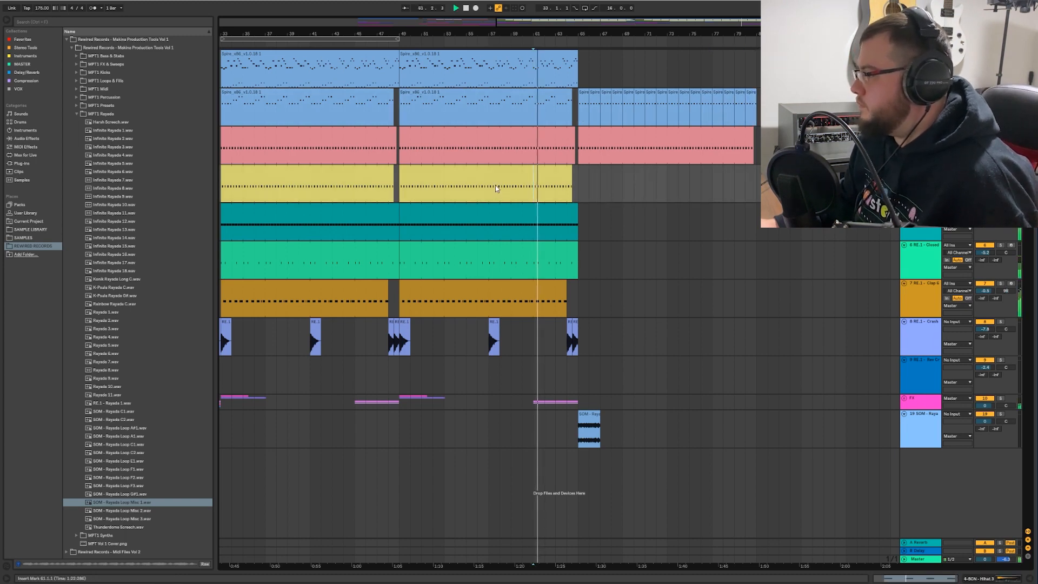
left_click(486, 170)
left_click_drag(487, 171, 670, 167)
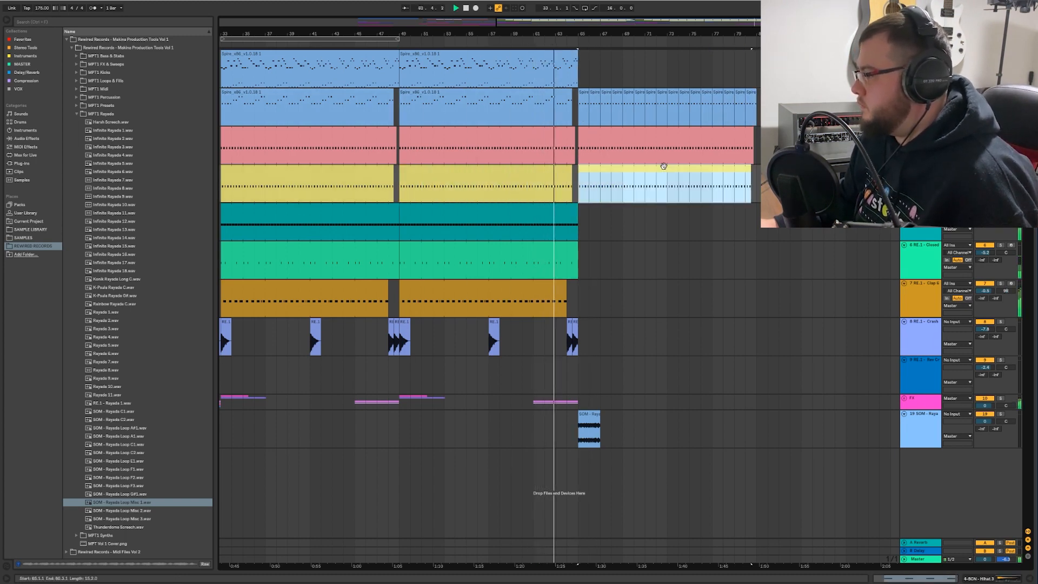
- Remove the yellow hi-hat clip copied at bar 65 and copy the second drop half's clap clip to bar 65
left_click_drag(611, 189, 670, 285)
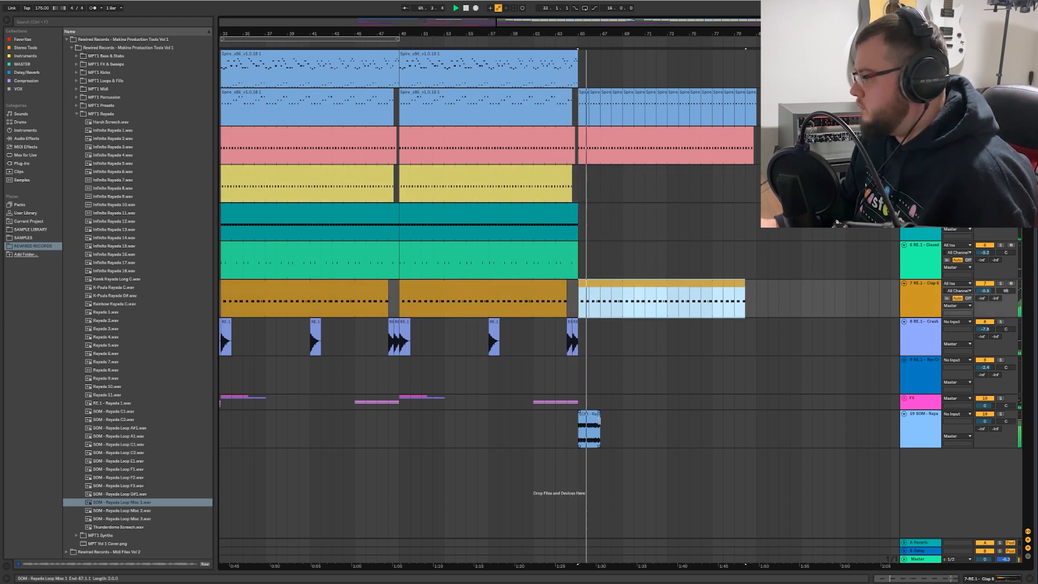
- Replace the rayada loop at bar 65 with SOM - Rayada Loop A1.wav, extended to bar 81
left_click_drag(599, 427, 757, 421)
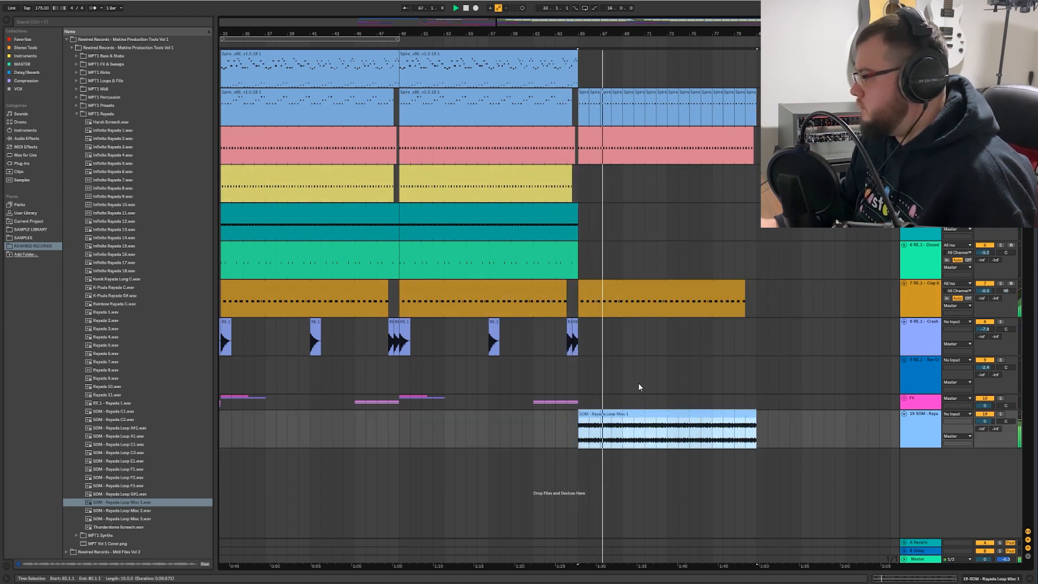
key("Delete")
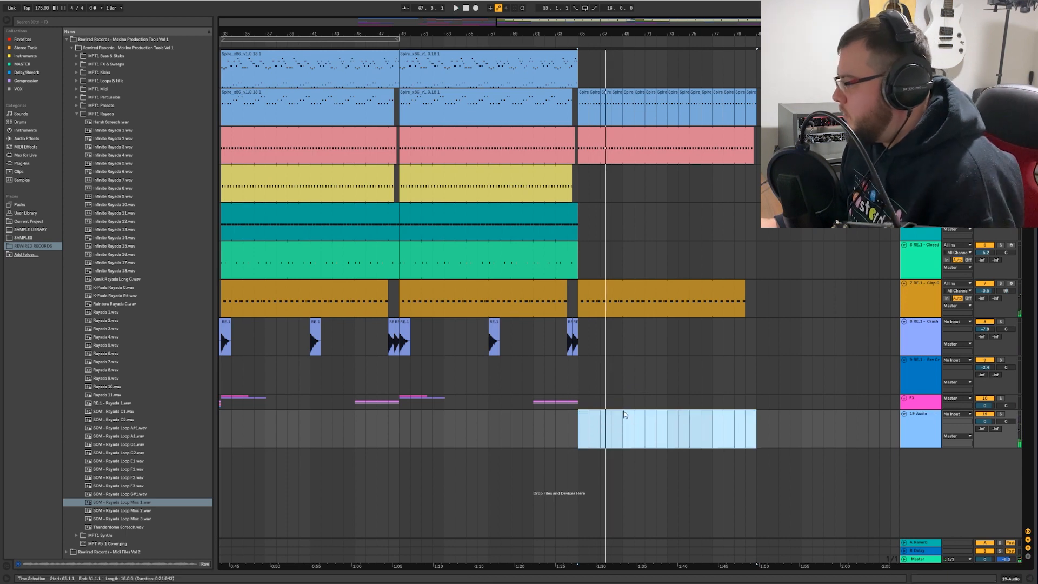
left_click(594, 425)
left_click(127, 470)
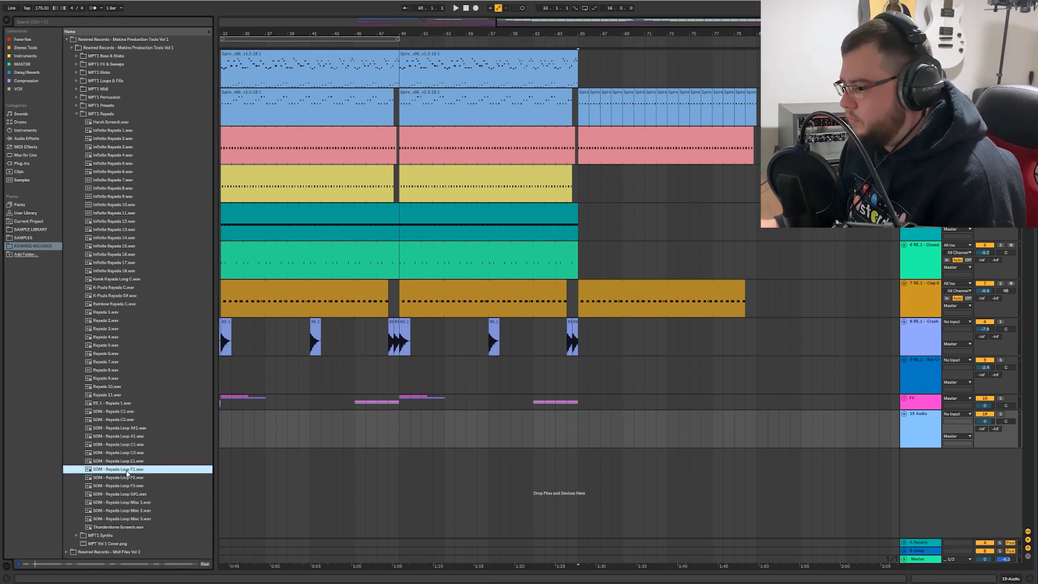
key("Up")
key("Up")
key("Up")
key("Up")
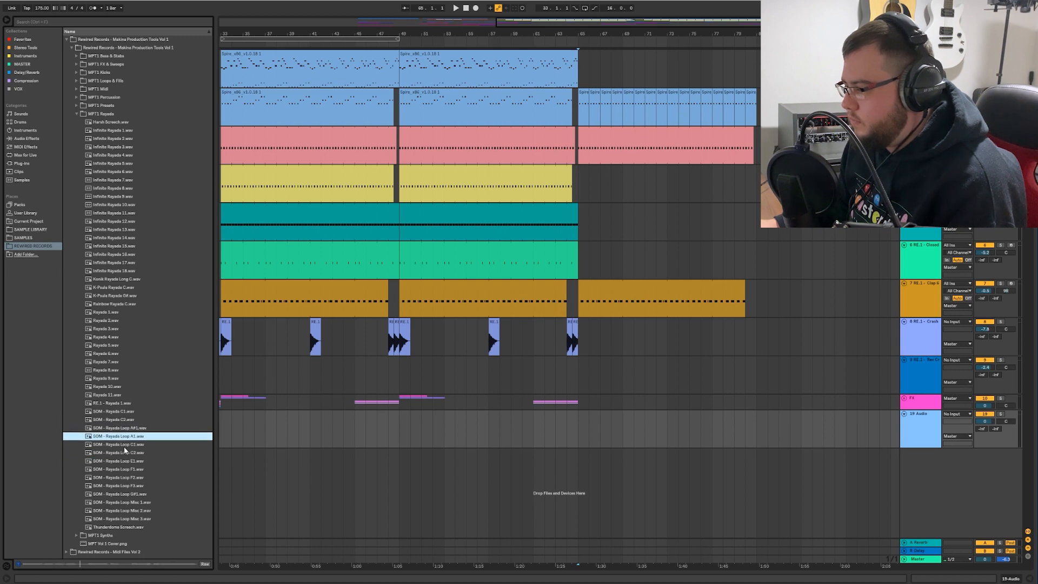
left_click_drag(122, 436, 745, 417)
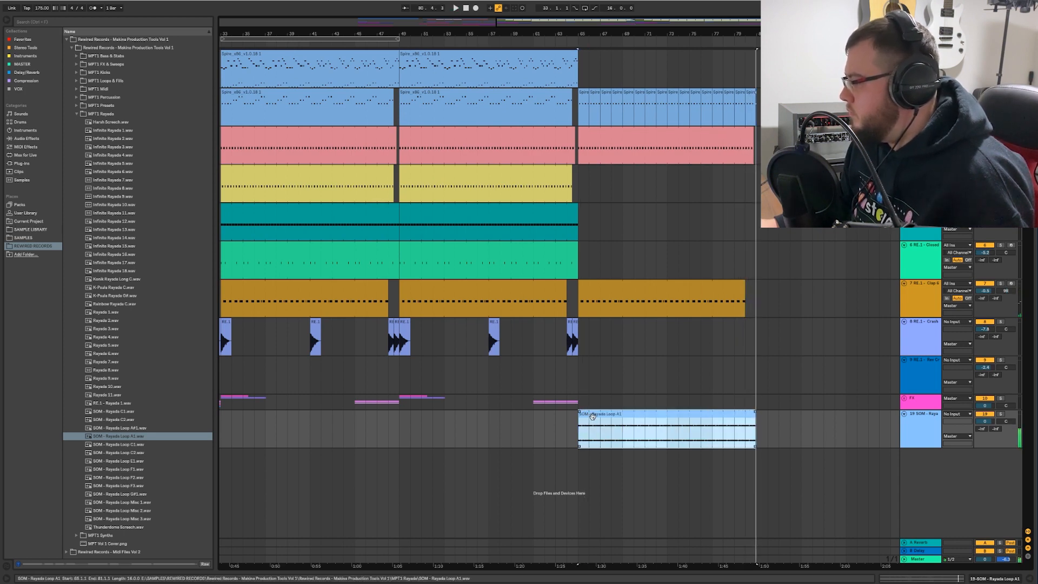
- Copy the second drop half's closed hi-hat clip and the crash from bar 49 to bar 65 during playback
left_click(555, 427)
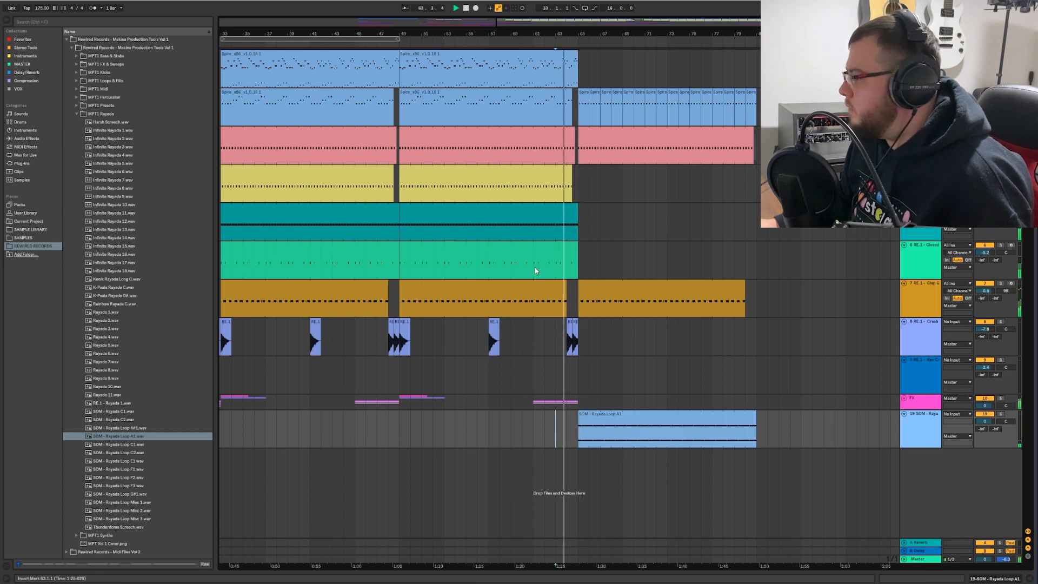
left_click(530, 251)
left_click_drag(530, 251, 705, 245)
left_click_drag(403, 324, 584, 329)
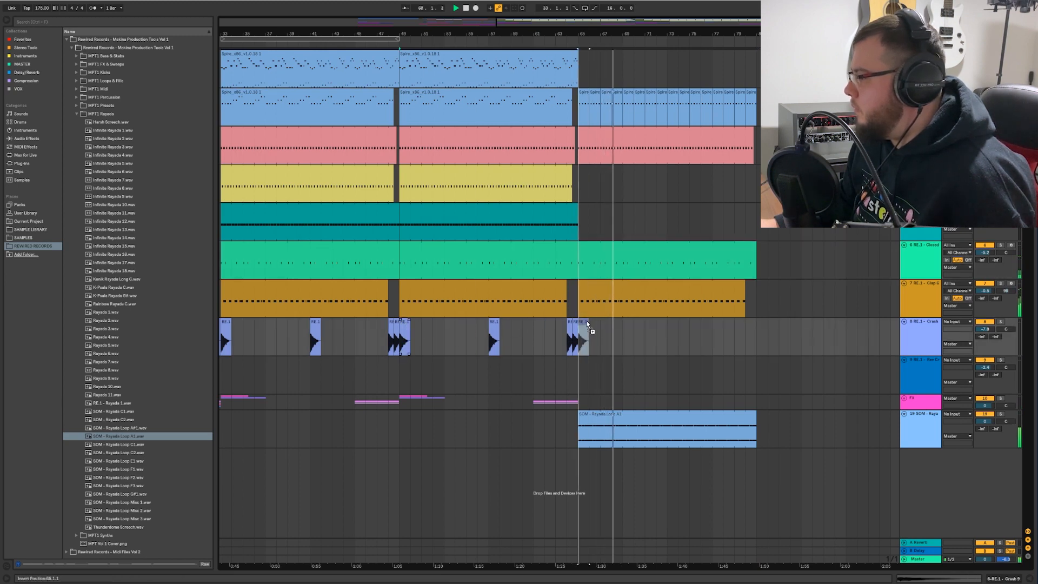
- Play from bar 61 and copy the yellow hi-hat clip into the rayada section, trimmed to start at bar 73
left_click(533, 339)
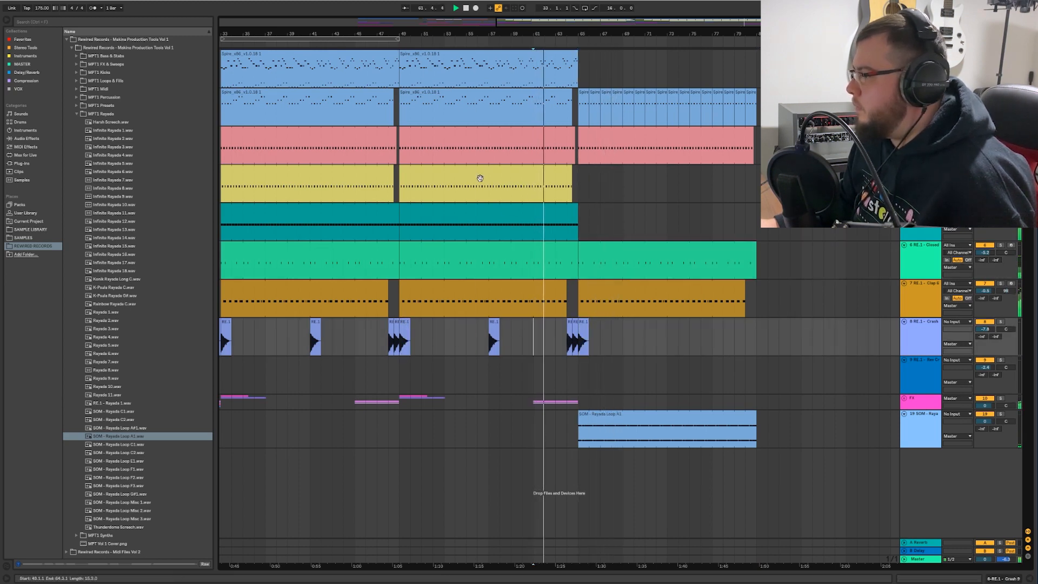
left_click_drag(454, 175, 668, 173)
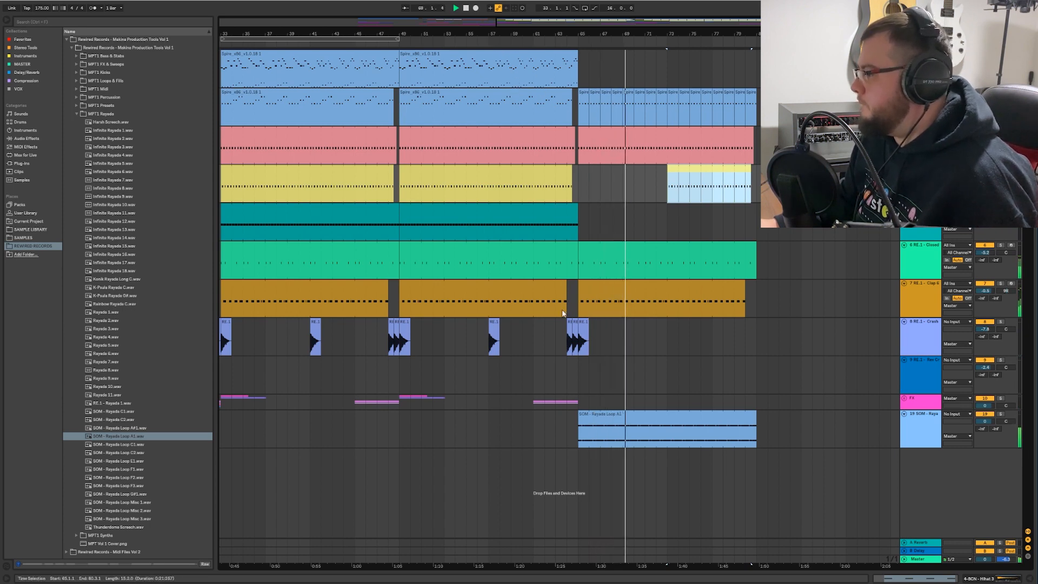
- Add crash clips at bars 69, 73 and 77 of the rayada section
left_click(626, 325)
key("ctrl+v")
left_click(629, 323)
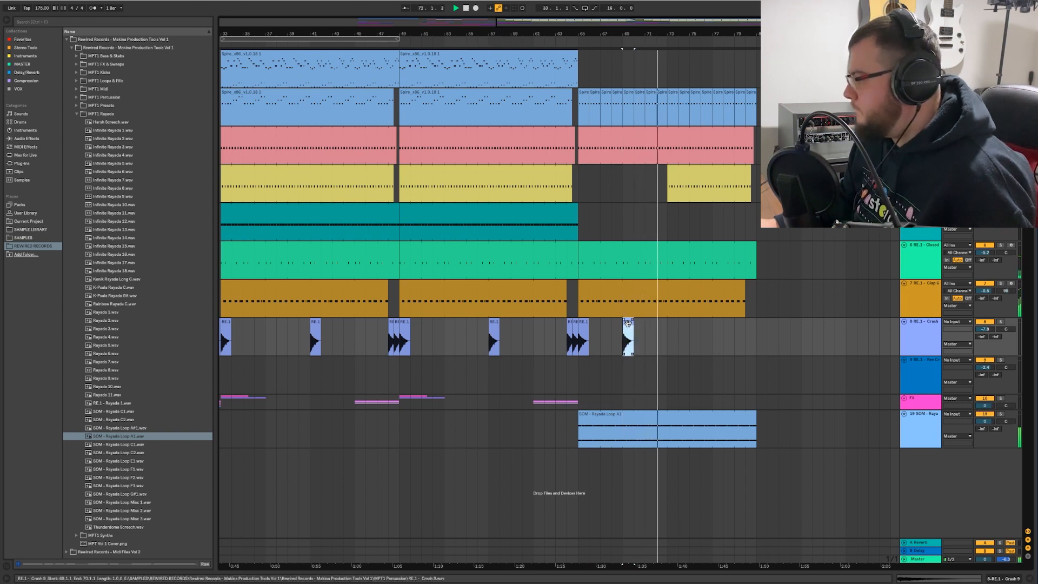
left_click_drag(627, 323, 716, 322)
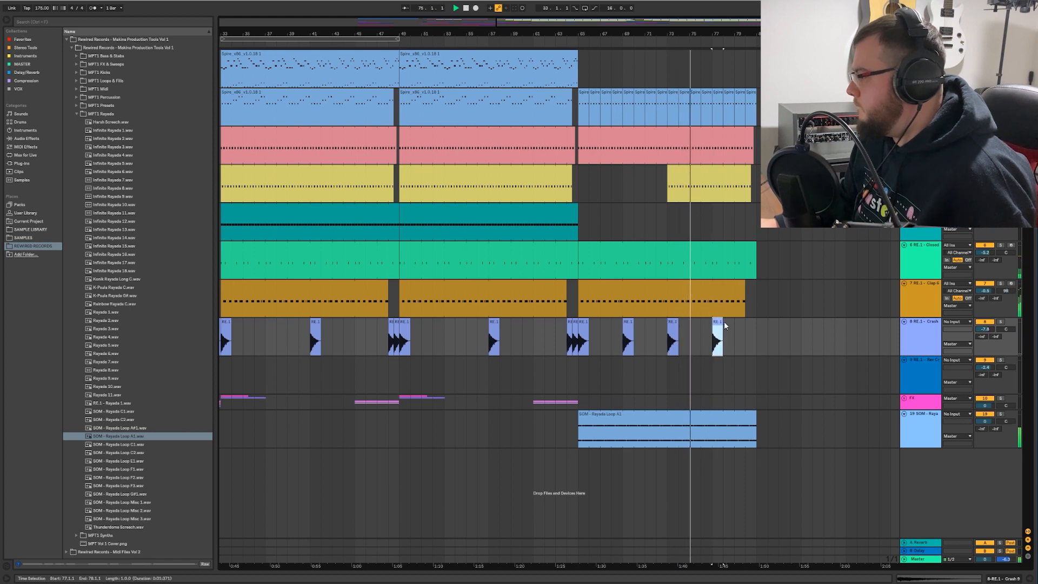
- Trim the start of the copied clap clip to bar 73 and play from bar 64
left_click(587, 287)
key("space")
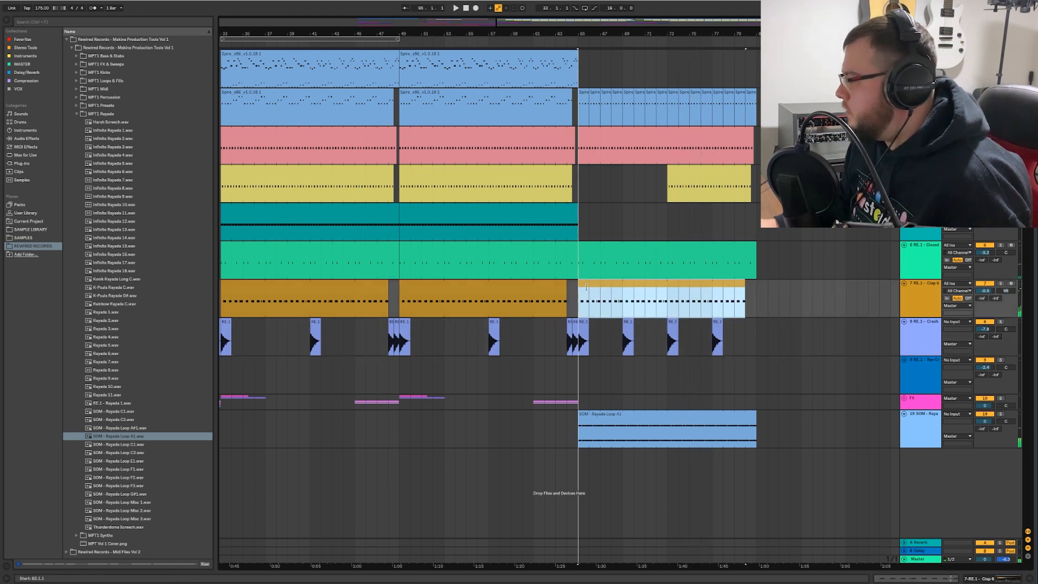
left_click_drag(586, 288, 676, 288)
left_click(568, 300)
key("space")
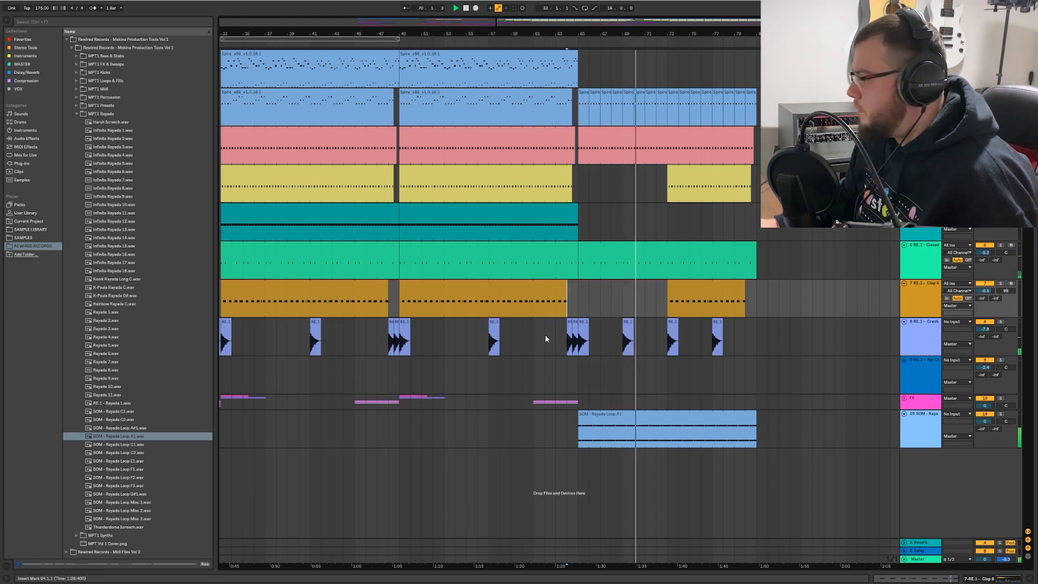
- Unfold the FX group and copy the build-up's snare loop clip from bar 25 to bar 65
key("space")
left_click_drag(487, 32, 633, 23)
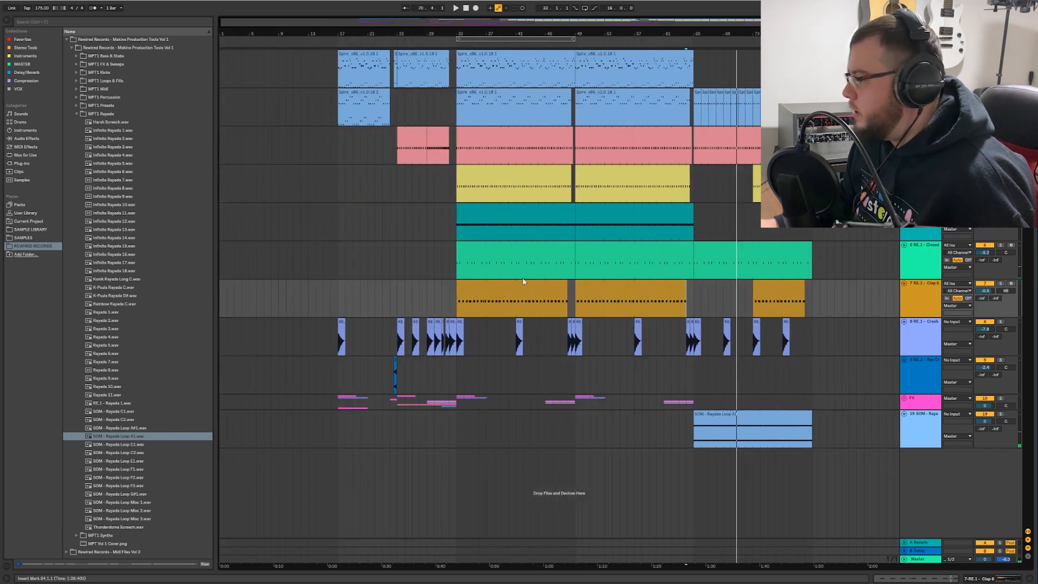
left_click(904, 399)
scroll(497, 340, "down", 5)
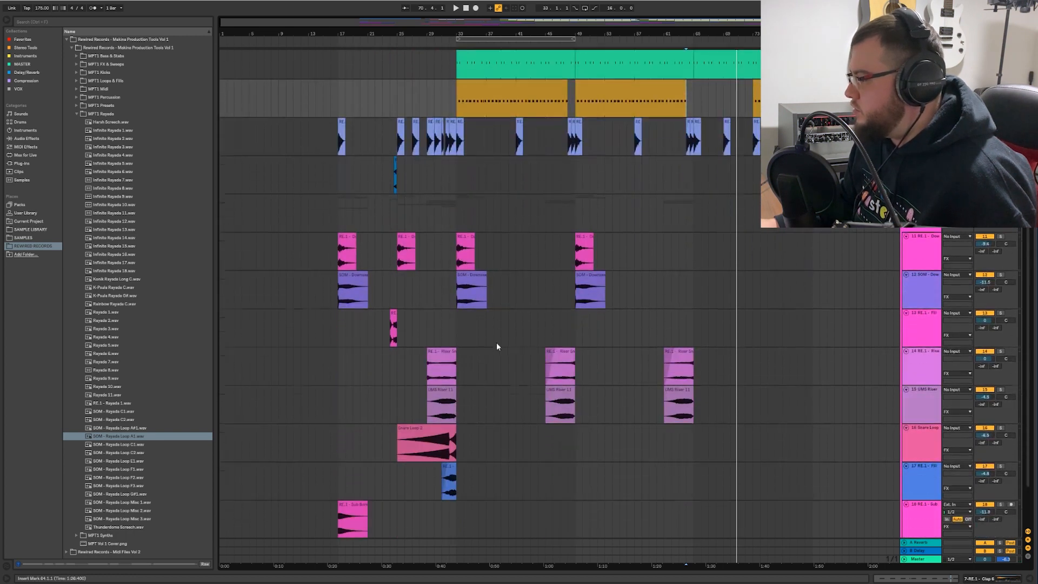
left_click(425, 424)
left_click_drag(426, 423, 722, 422)
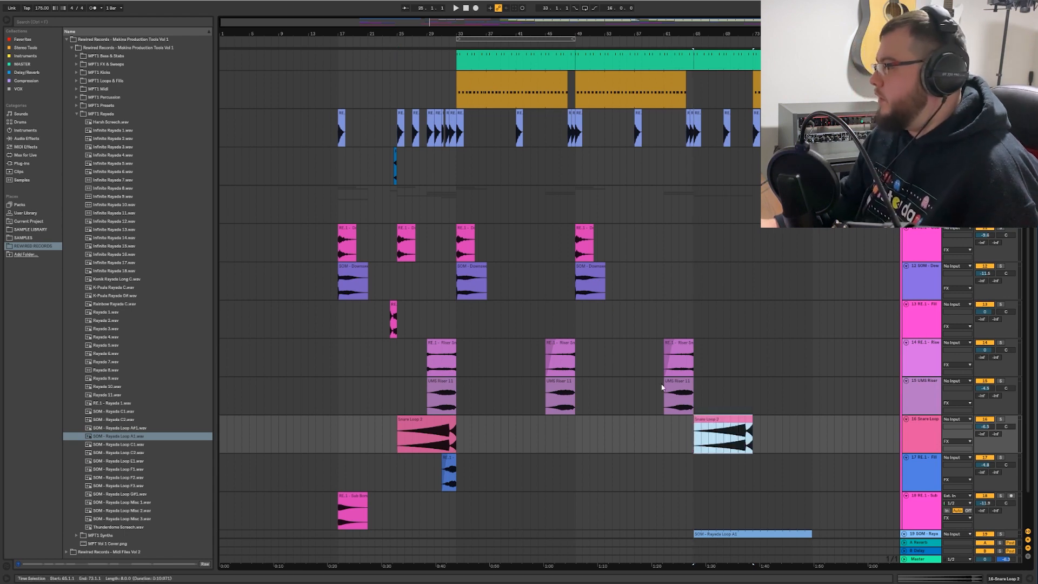
- Copy the downlifter and downsweep clips from bar 49 to bar 65 and play the transition into the rayada section
left_click(678, 435)
left_click_drag(740, 31, 644, 94)
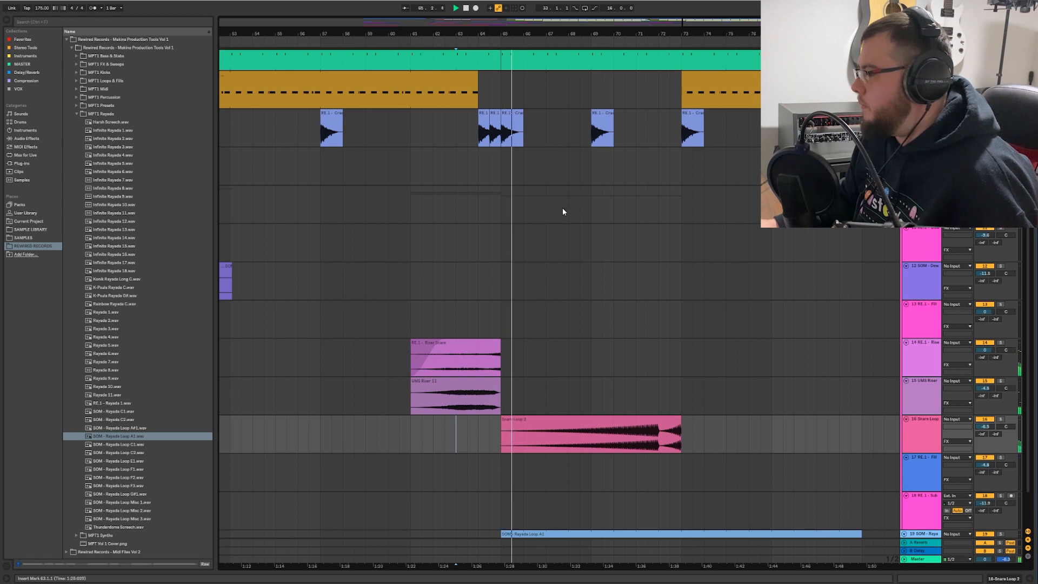
left_click_drag(499, 31, 549, 12)
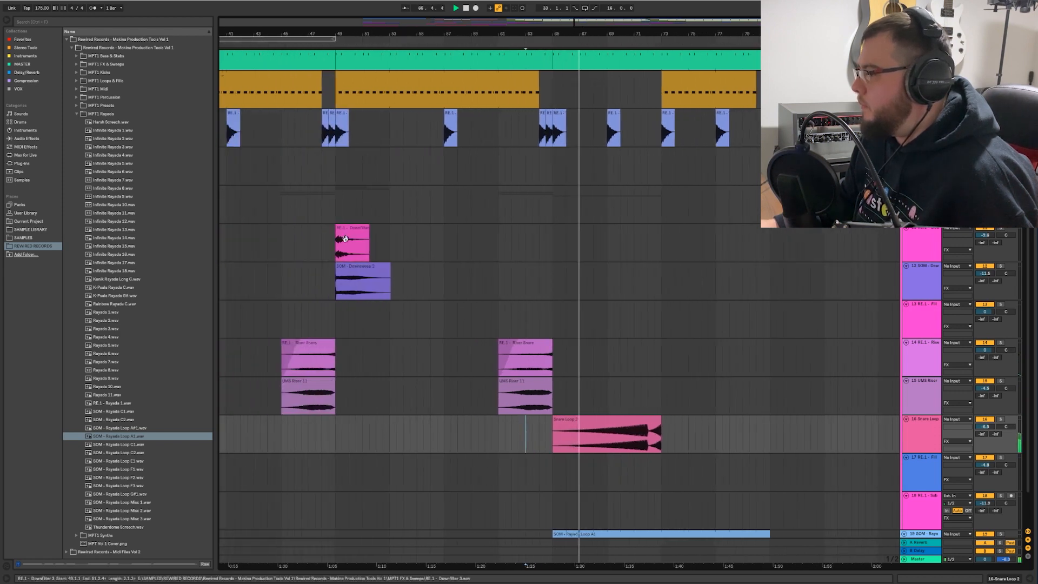
left_click_drag(350, 228, 594, 233)
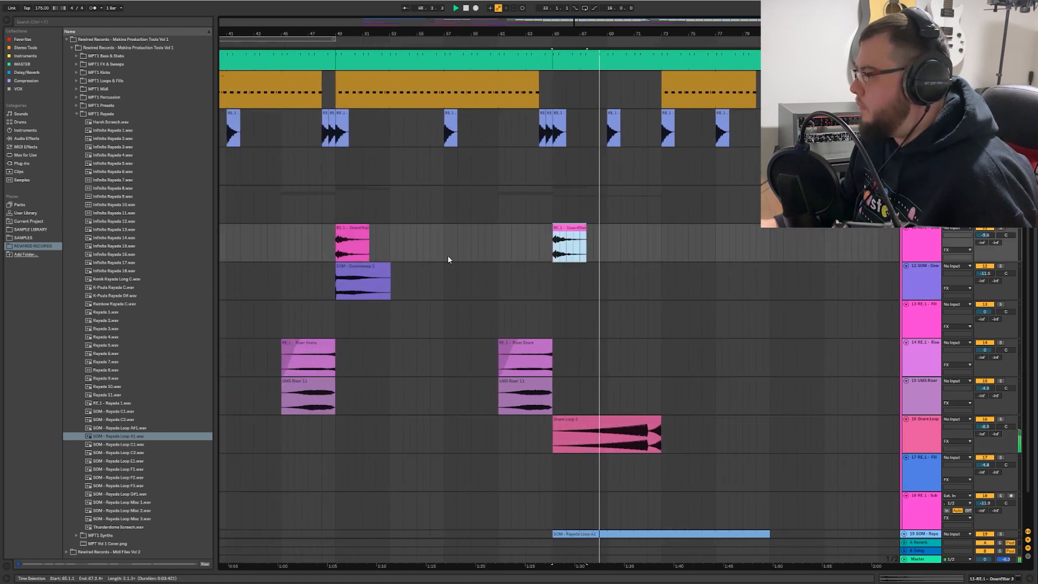
left_click_drag(384, 273, 601, 275)
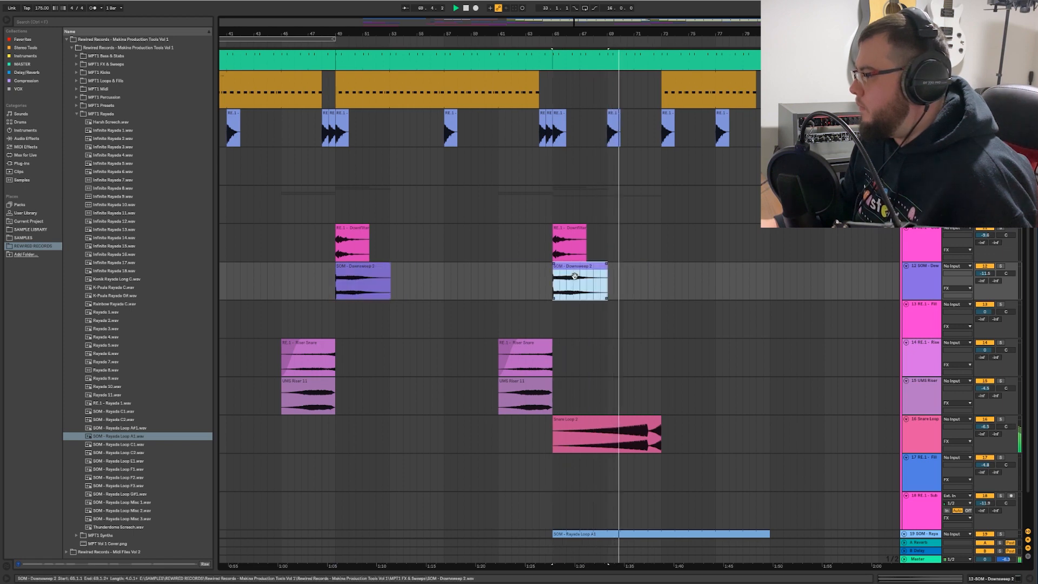
left_click(532, 274)
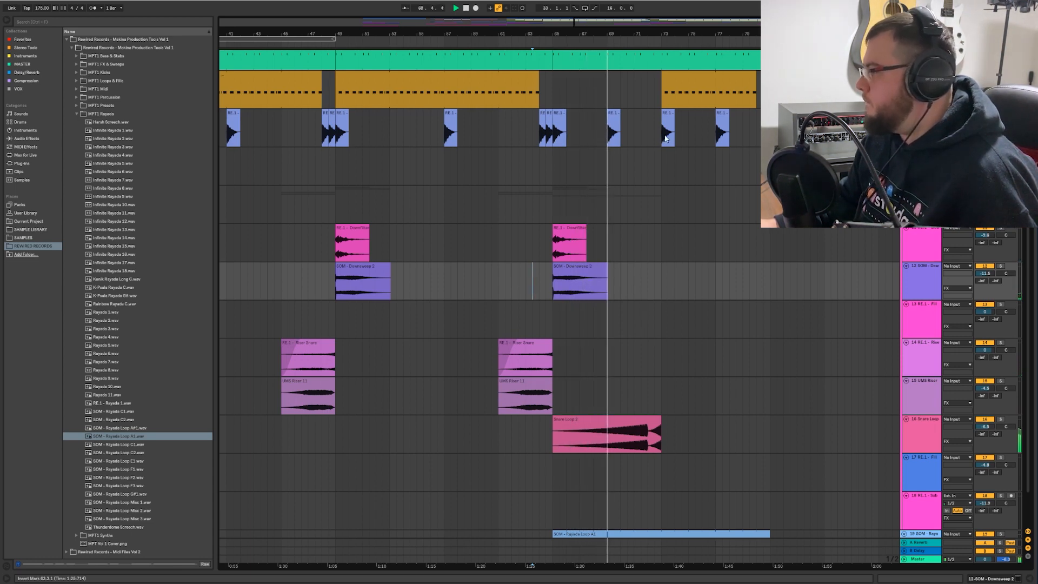
- Clear the kick in bar 72 so a one-bar gap precedes bar 73
scroll(670, 153, "up", 5)
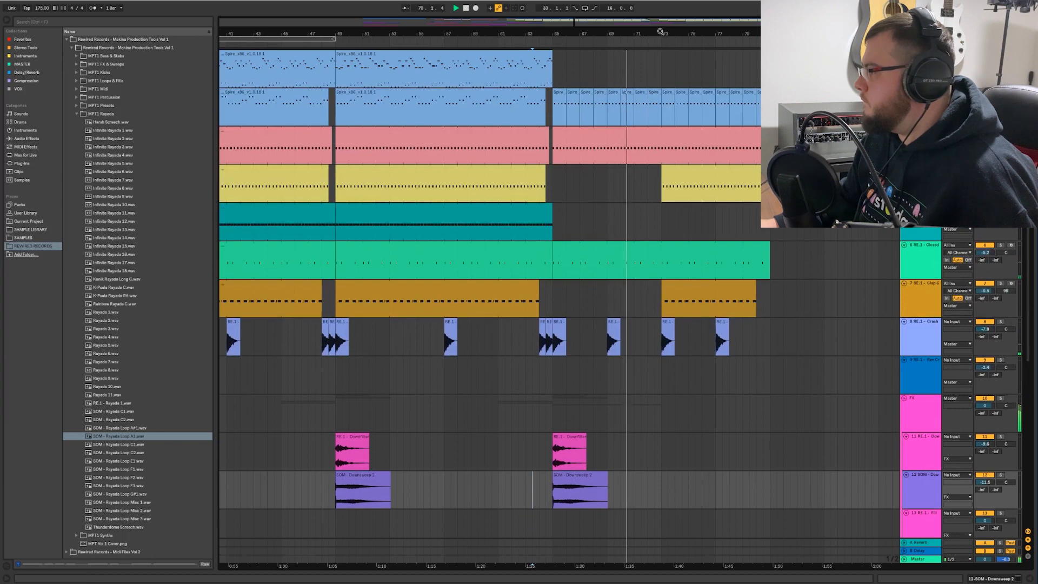
left_click_drag(661, 33, 660, 66)
left_click_drag(622, 153, 624, 153)
key("Delete")
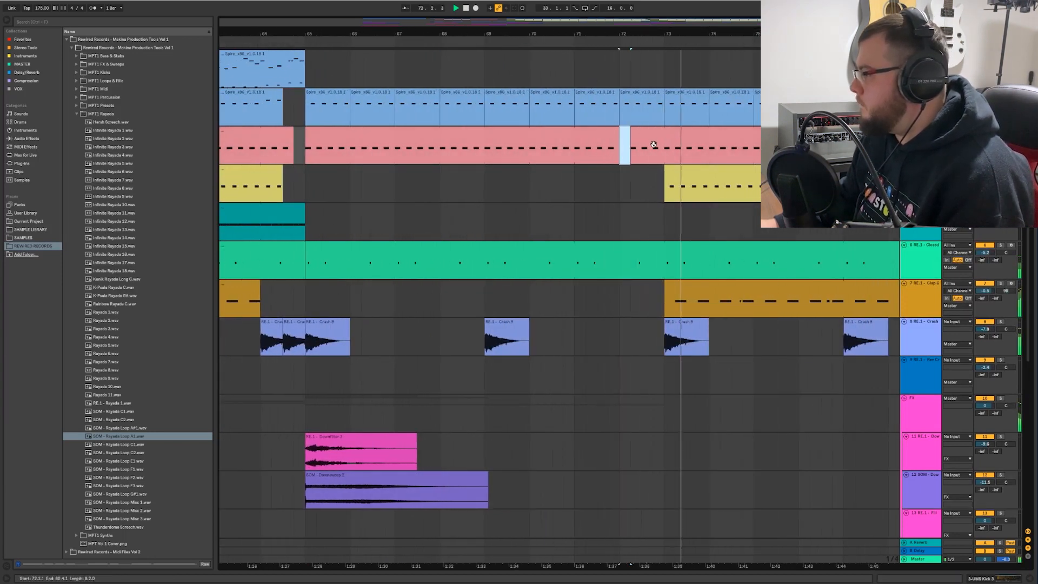
left_click_drag(631, 130, 665, 130)
left_click(588, 176)
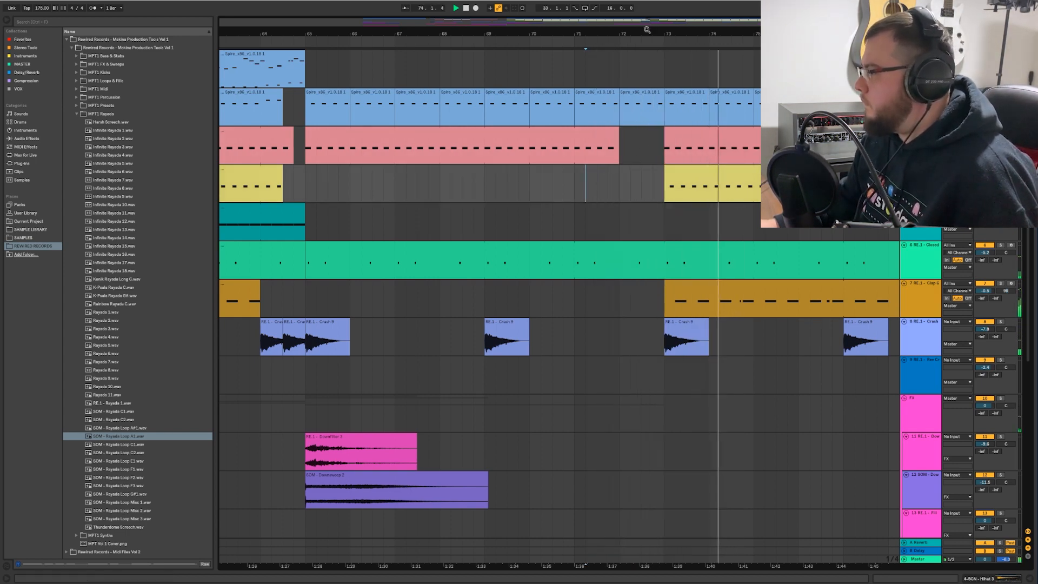
- Bring the whole arrangement into view and fold the FX group
left_click_drag(647, 32, 643, 8)
scroll(563, 317, "down", 2)
scroll(561, 317, "down", 1)
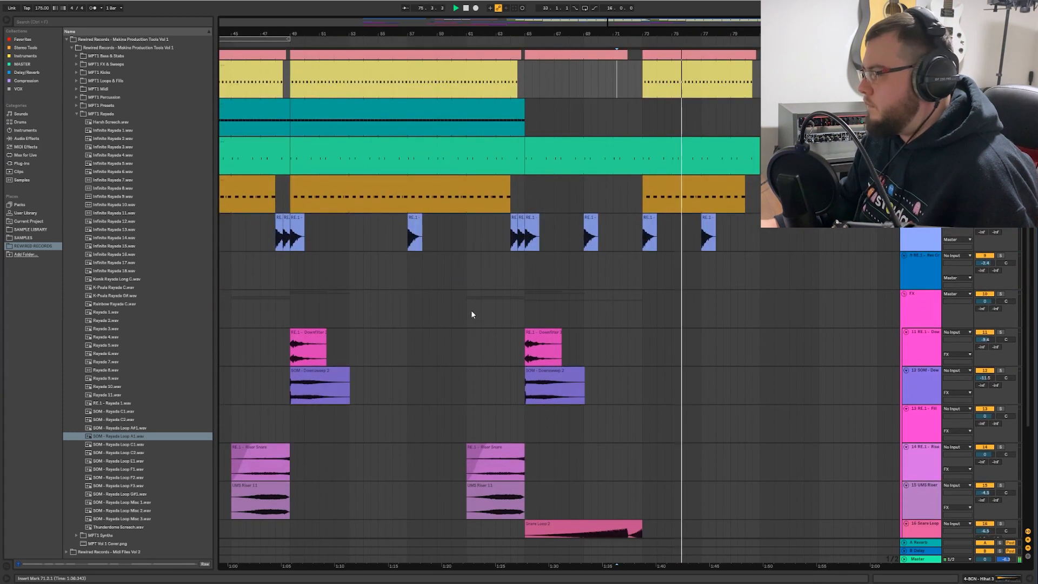
scroll(516, 287, "down", 1)
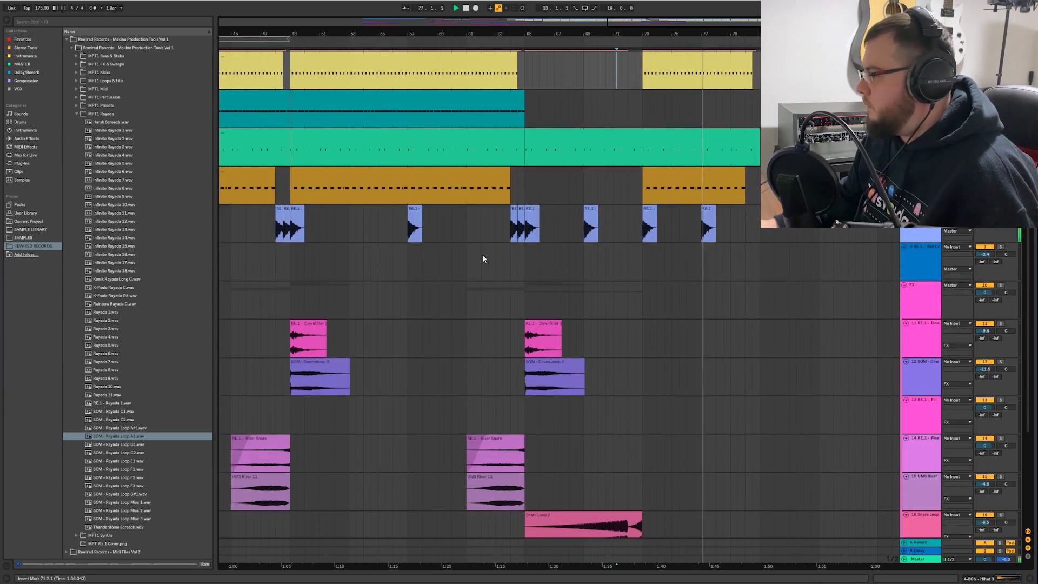
left_click_drag(592, 30, 713, 16)
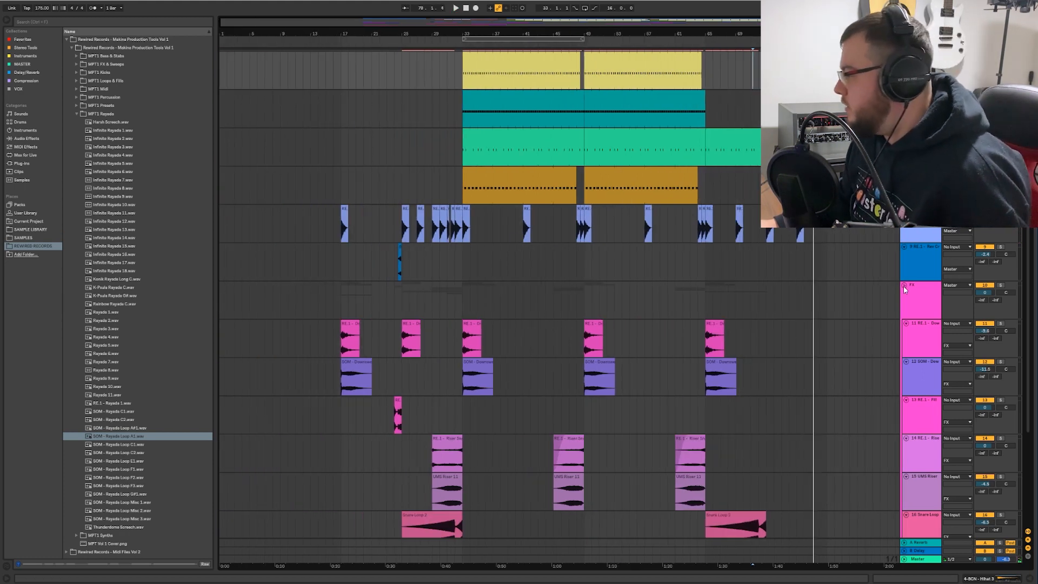
left_click(904, 285)
- Play the arrangement from bar 17 and slightly lower the closed hi-hat track's volume
left_click(342, 153)
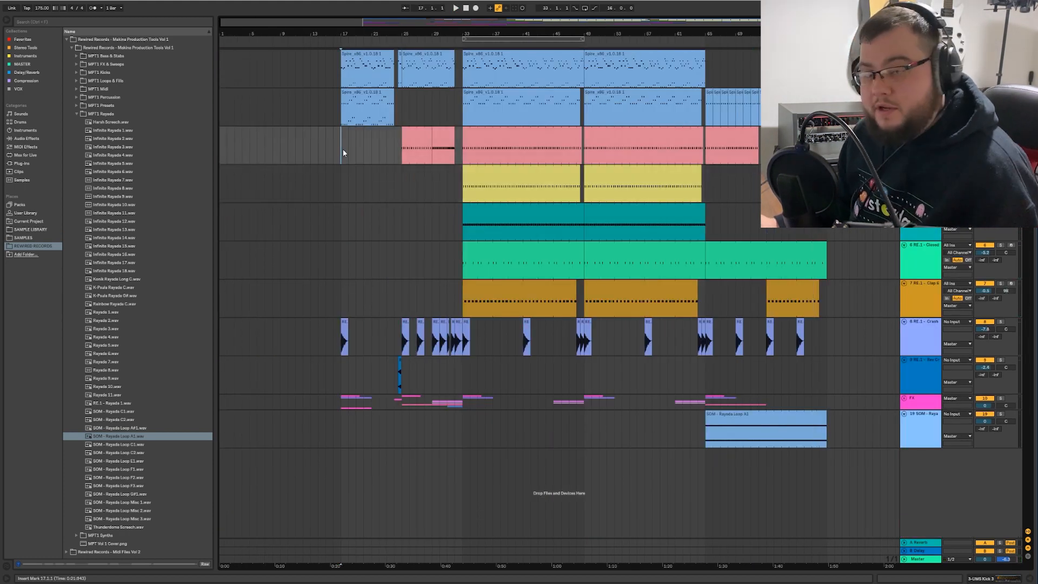
key("space")
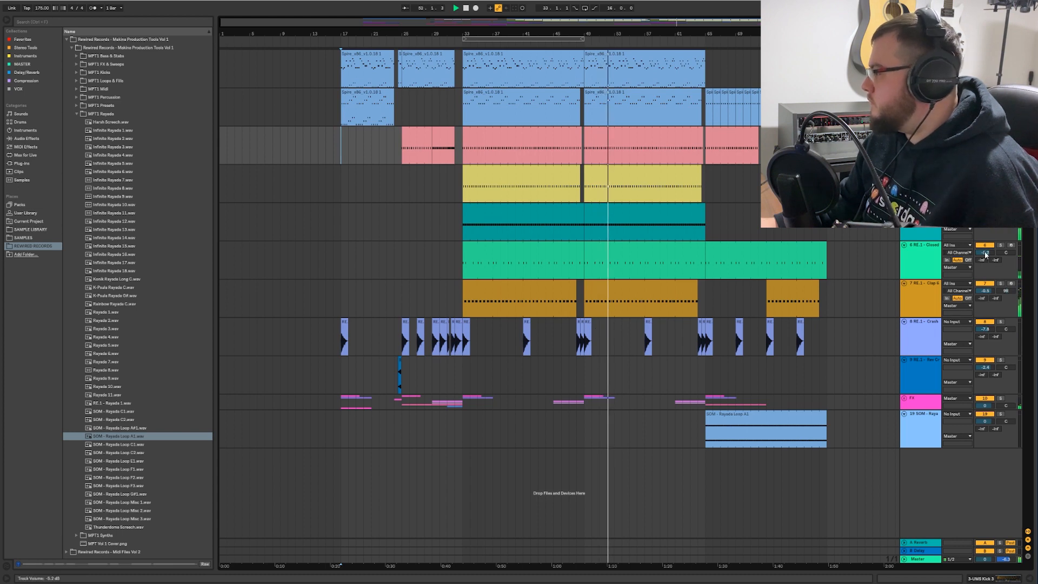
left_click_drag(985, 254, 985, 259)
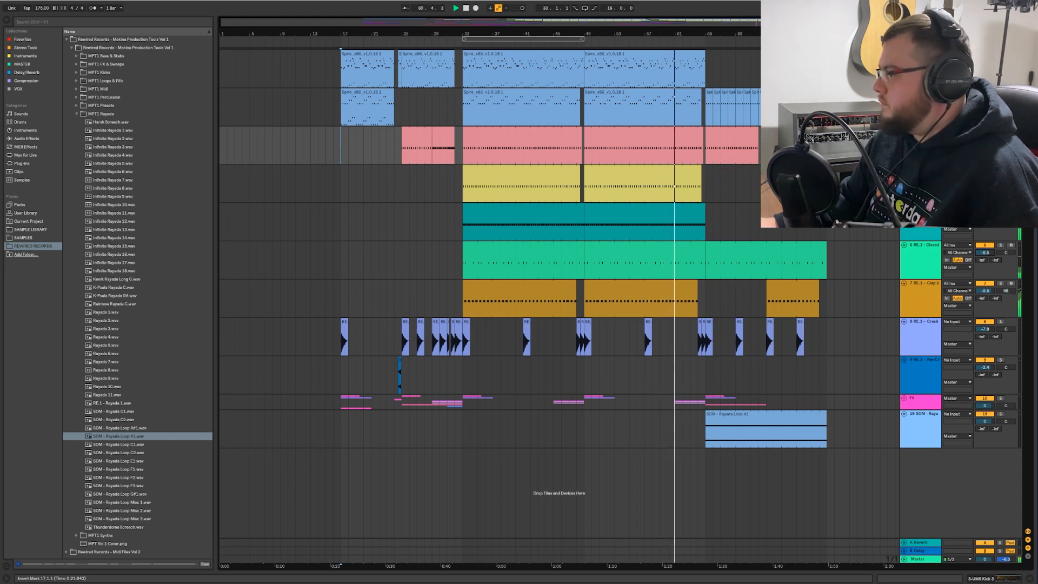
- Copy the crash clip from bar 57 to bar 81
left_click(647, 328)
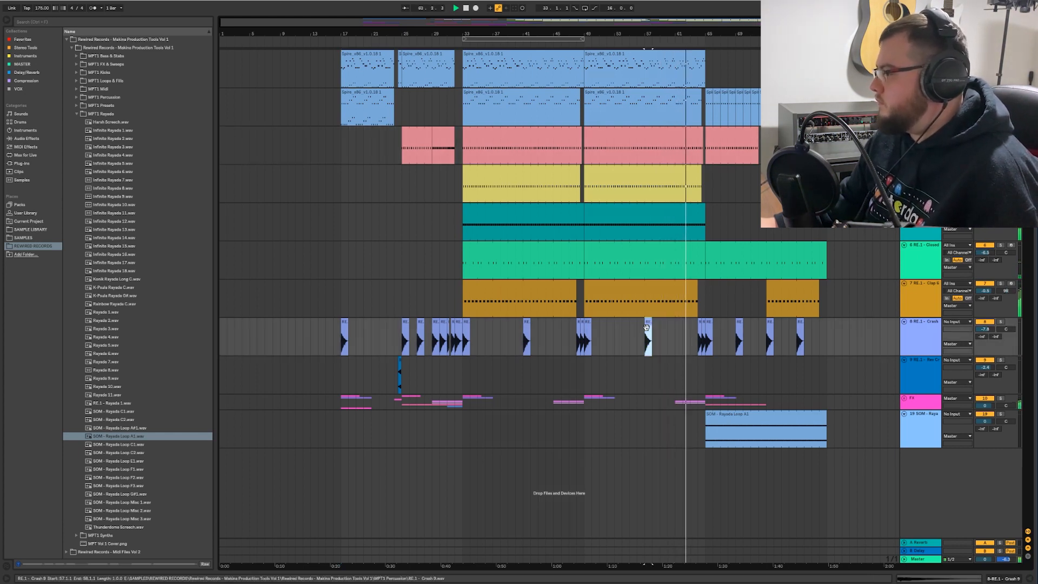
left_click_drag(647, 328, 829, 320)
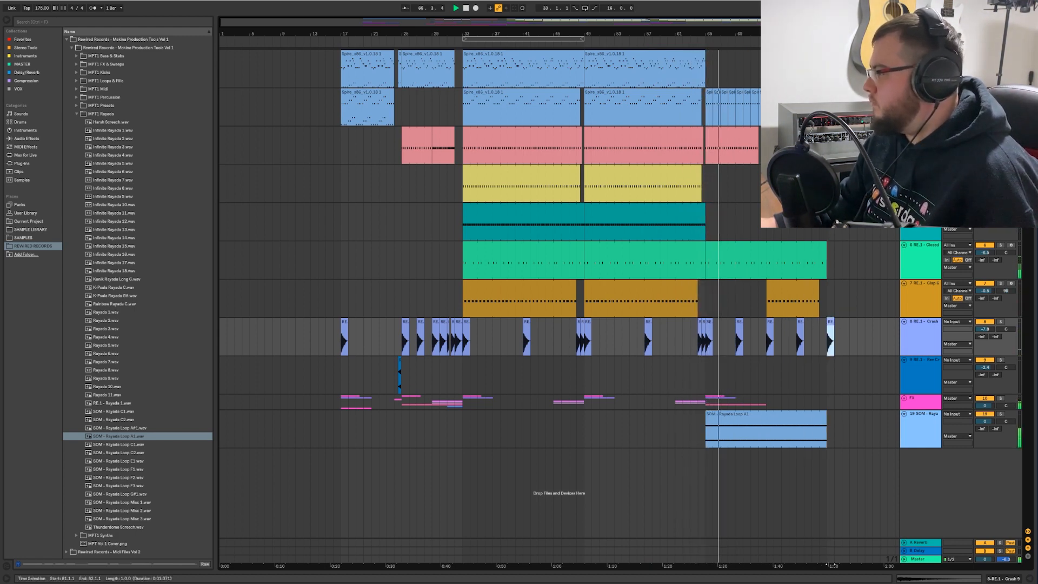
- Shorten the second Spire track's clip before bar 73 so that it starts at 72.3.1
left_click_drag(771, 34, 711, 109)
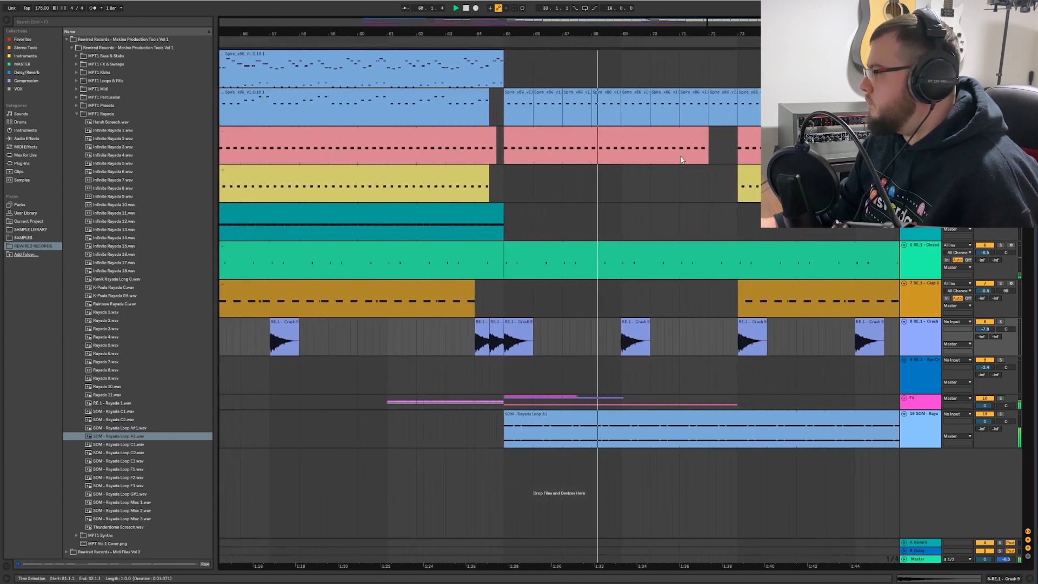
left_click(719, 107)
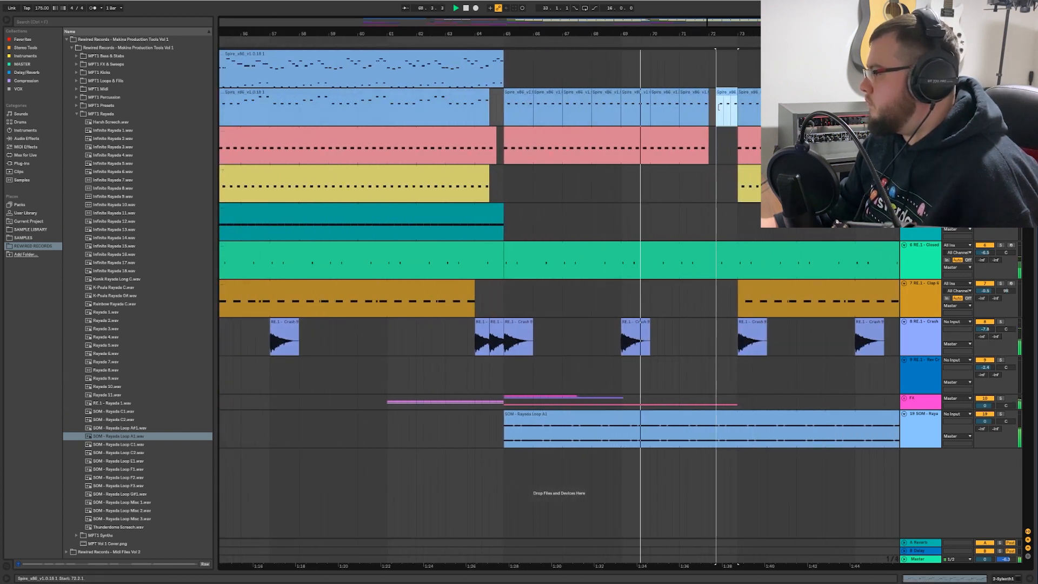
left_click_drag(718, 107, 725, 107)
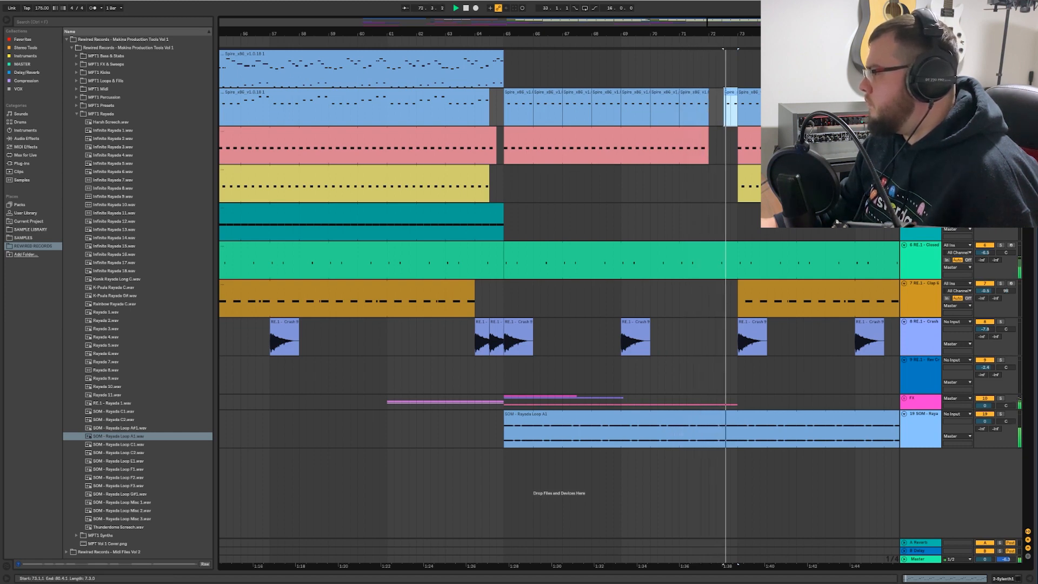
- Review the rest of the rayada section up to bar 81 and return to bar 17 on the kick track
left_click_drag(767, 34, 527, 23)
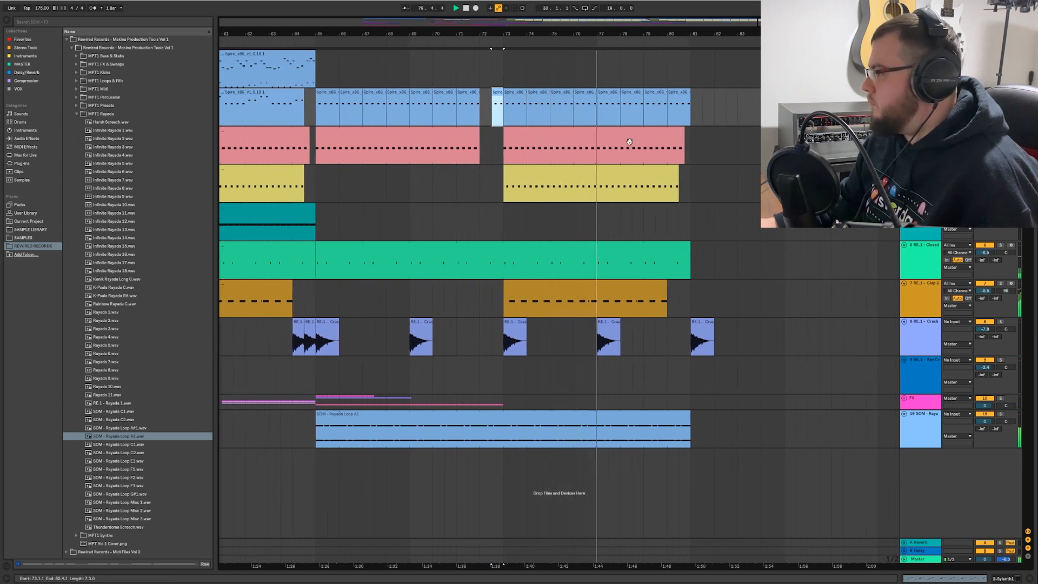
left_click_drag(632, 30, 634, 26)
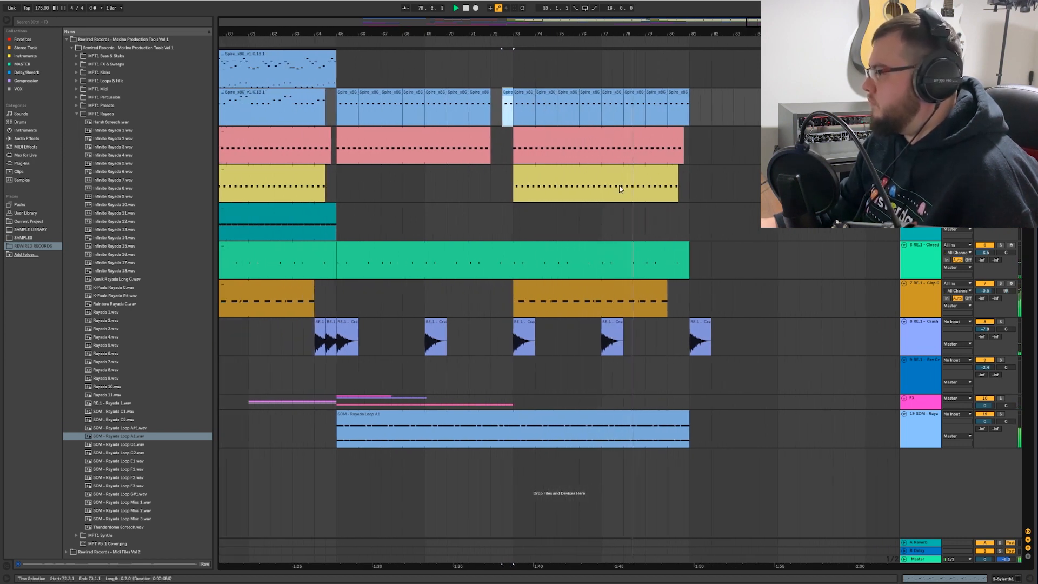
left_click(656, 135)
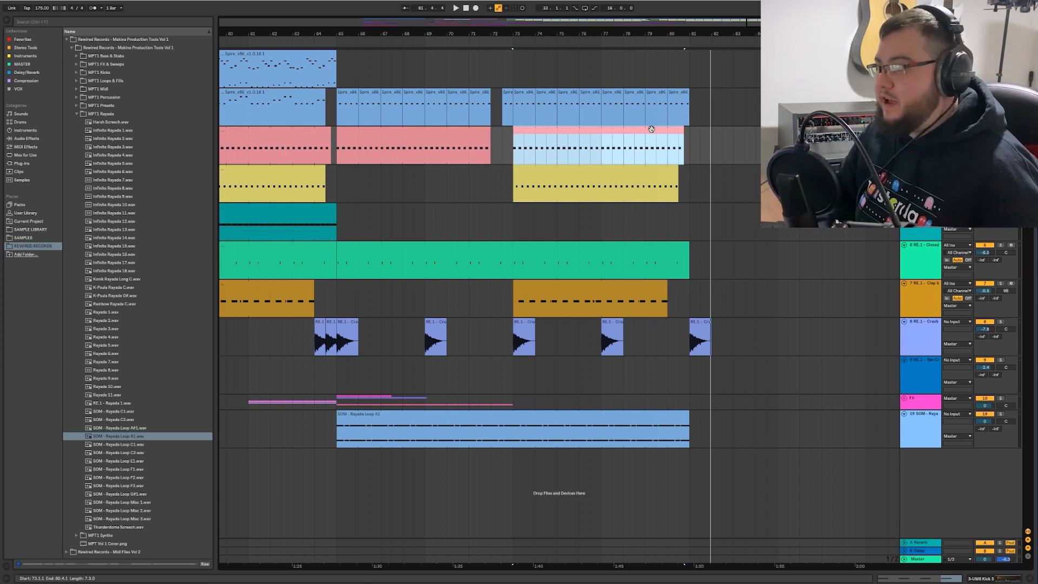
left_click_drag(533, 28, 524, 16)
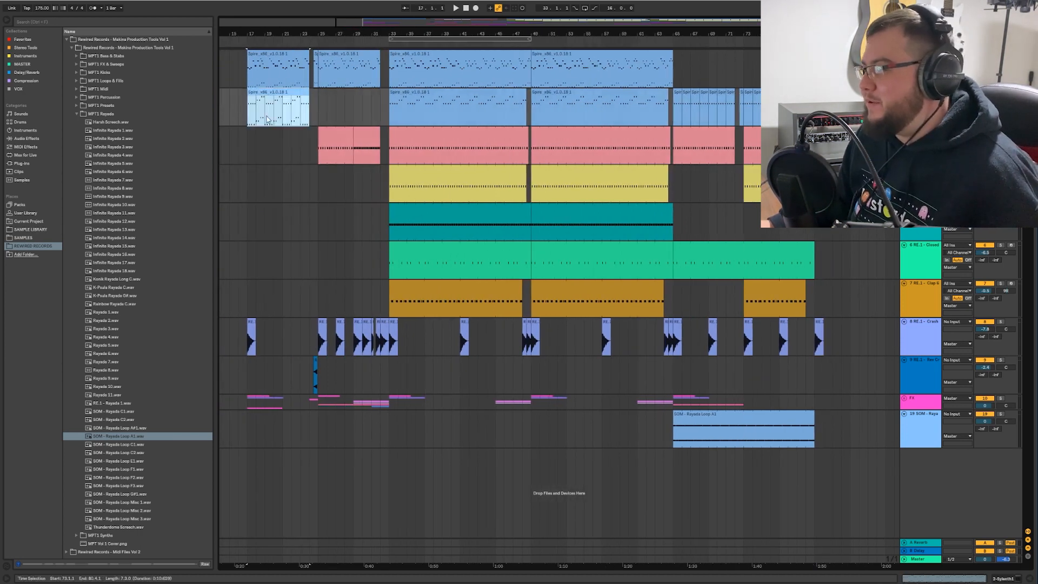
left_click(247, 141)
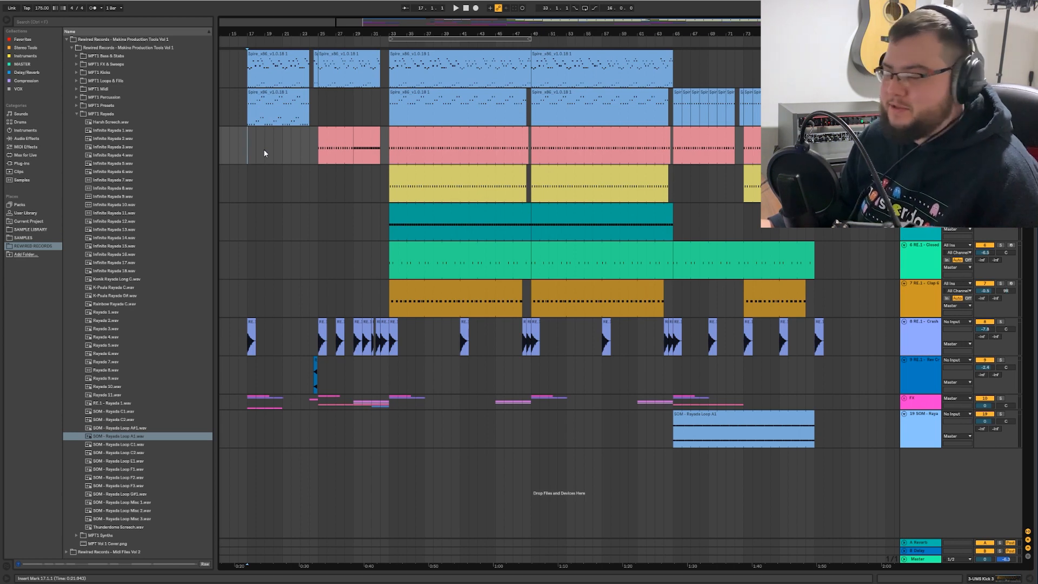
left_click_drag(381, 37, 381, 26)
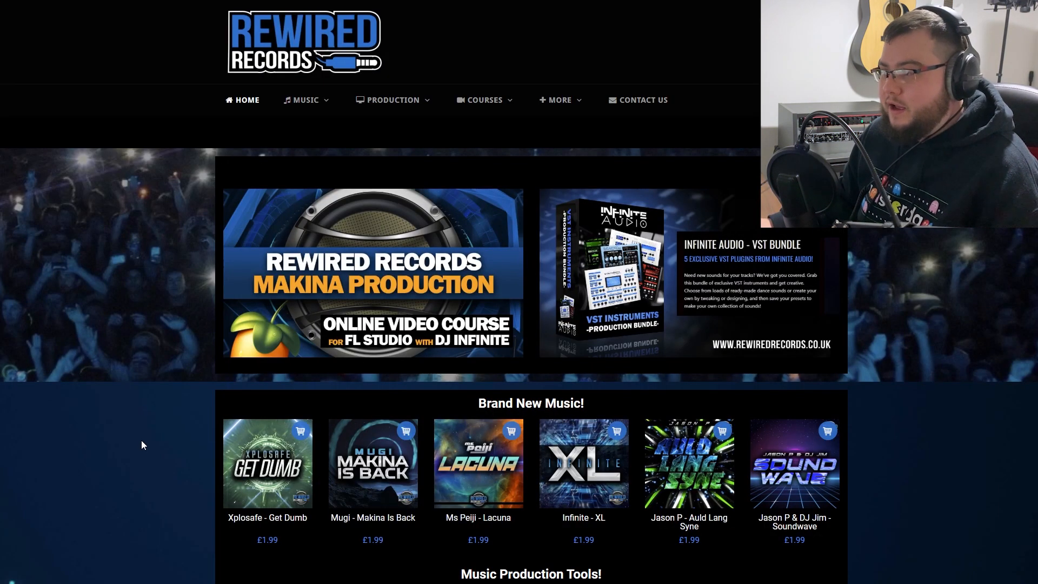
- Switch to the Rewired Records website and look through its new music, production tools, and Music, Production, Courses and More categories
scroll(142, 441, "down", 3)
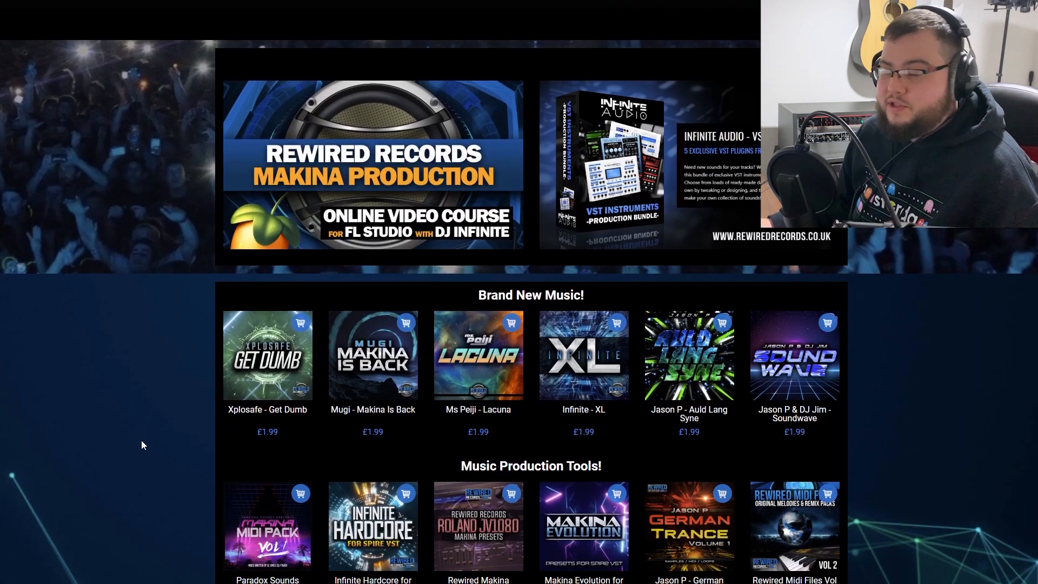
scroll(141, 445, "down", 2)
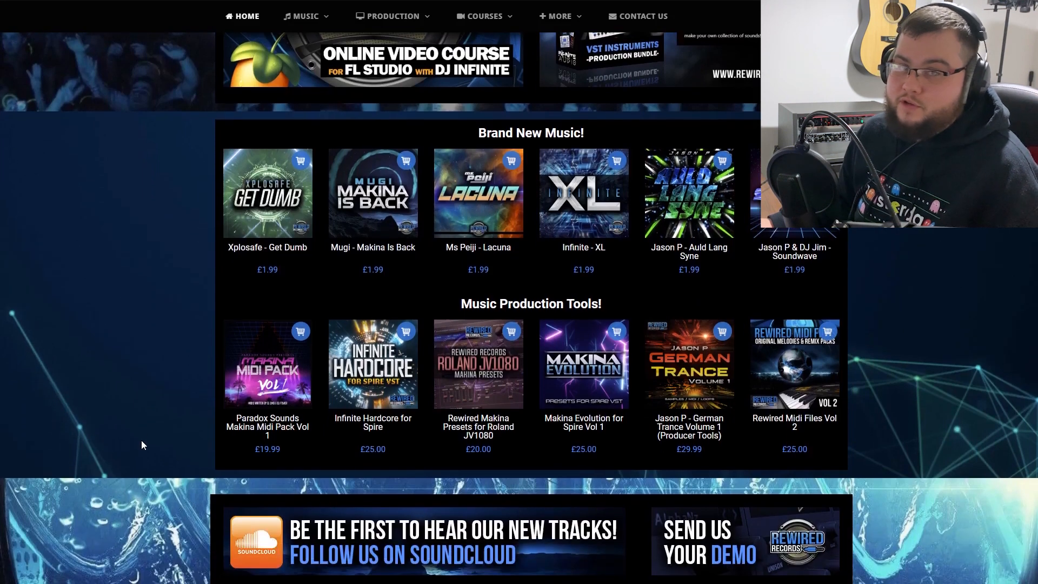
scroll(141, 445, "up", 2)
scroll(141, 445, "up", 3)
mouse_move(315, 107)
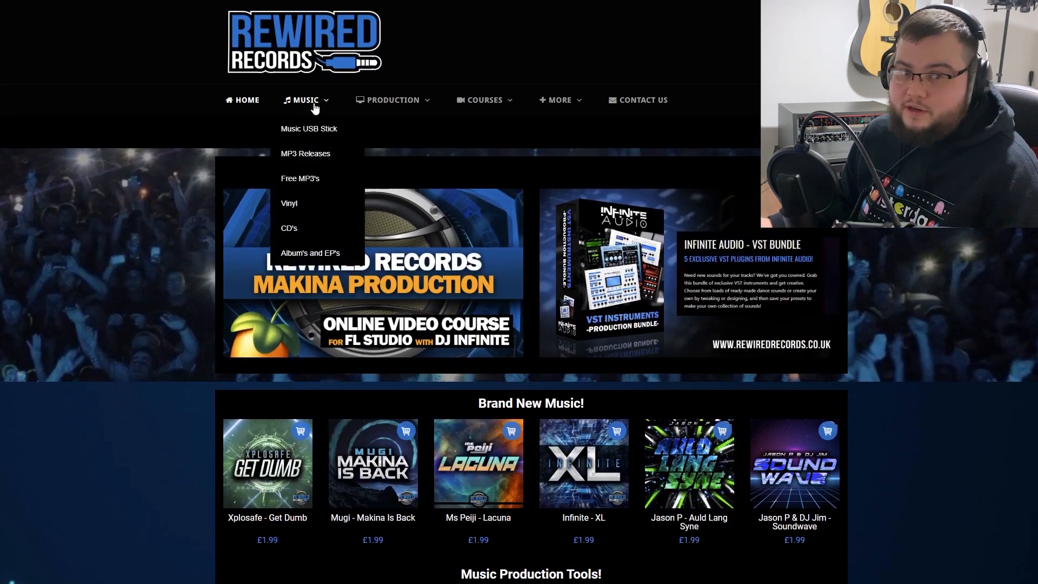
mouse_move(416, 105)
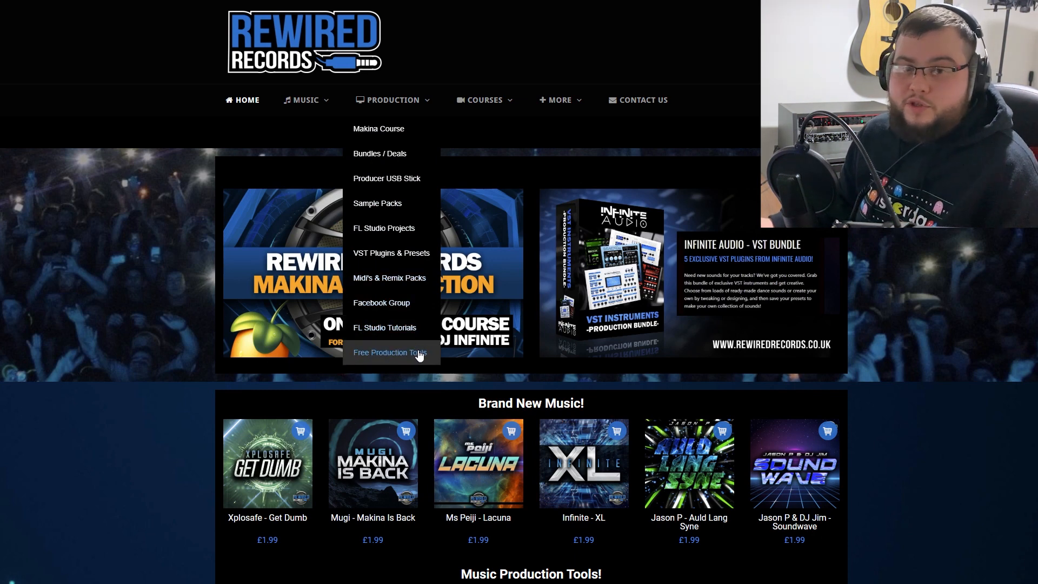
mouse_move(484, 101)
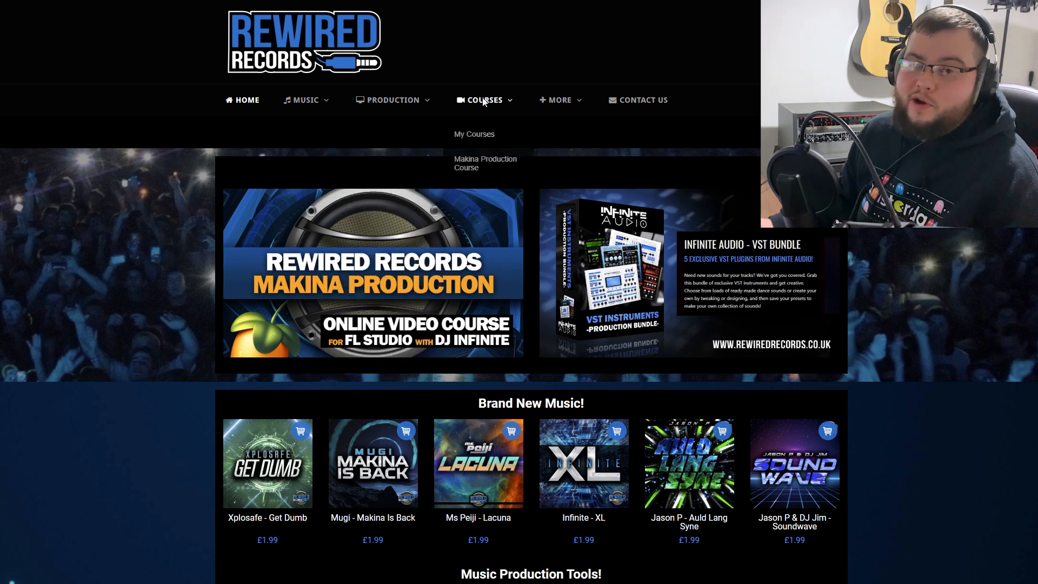
mouse_move(570, 97)
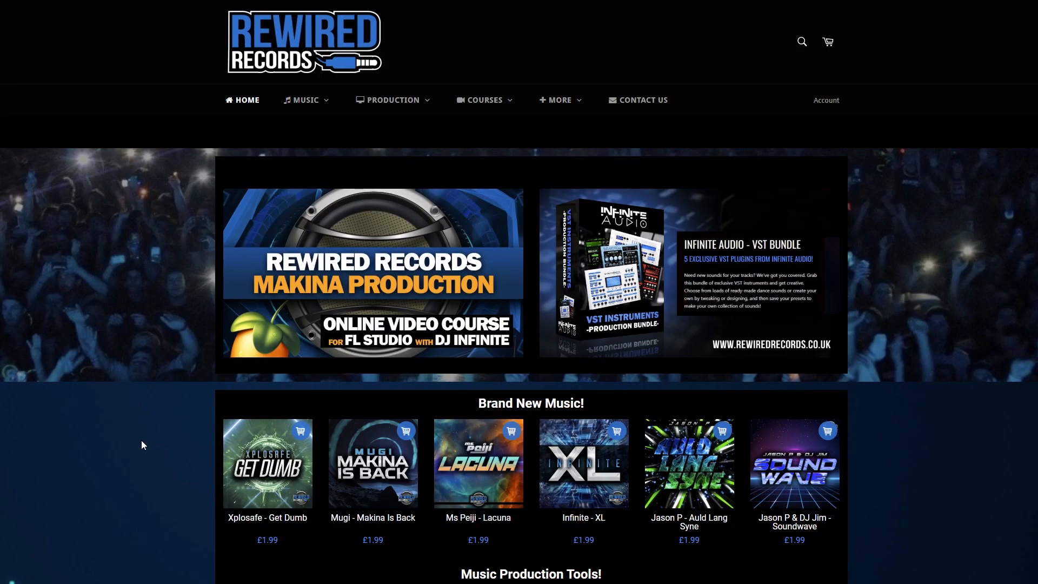
scroll(142, 442, "down", 2)
scroll(142, 445, "down", 3)
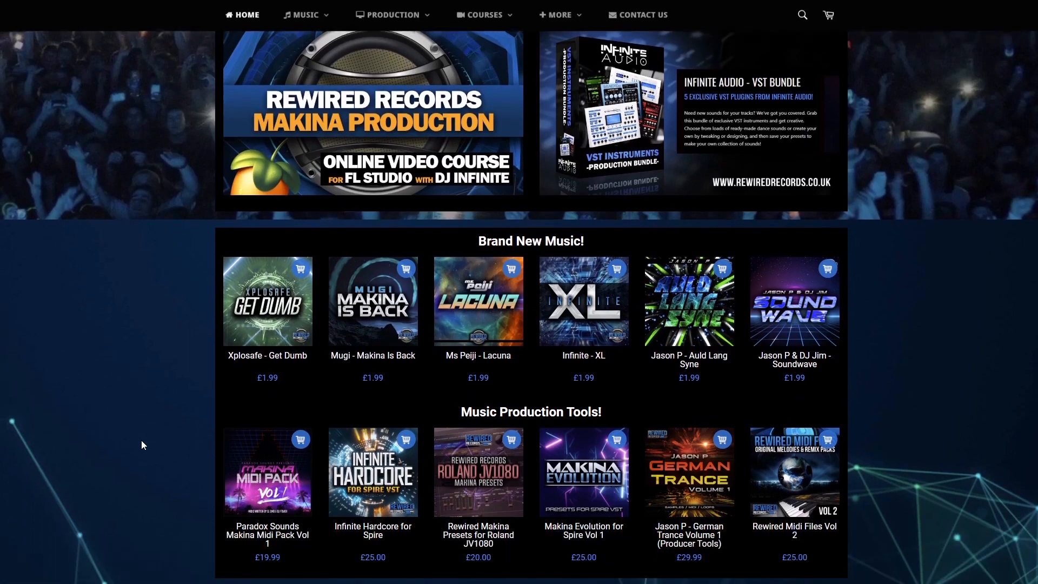
scroll(141, 445, "up", 5)
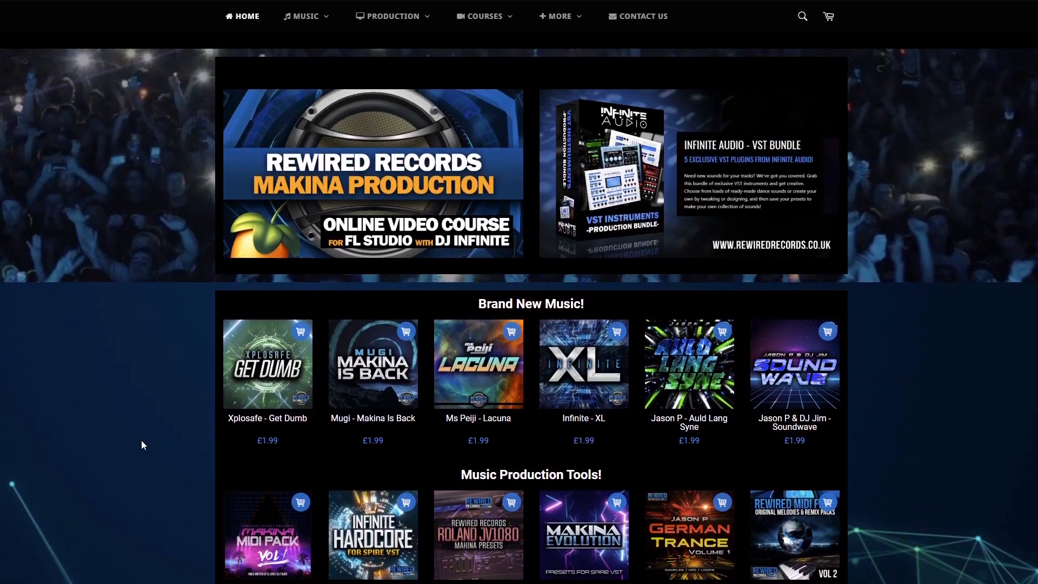
mouse_move(308, 104)
mouse_move(411, 106)
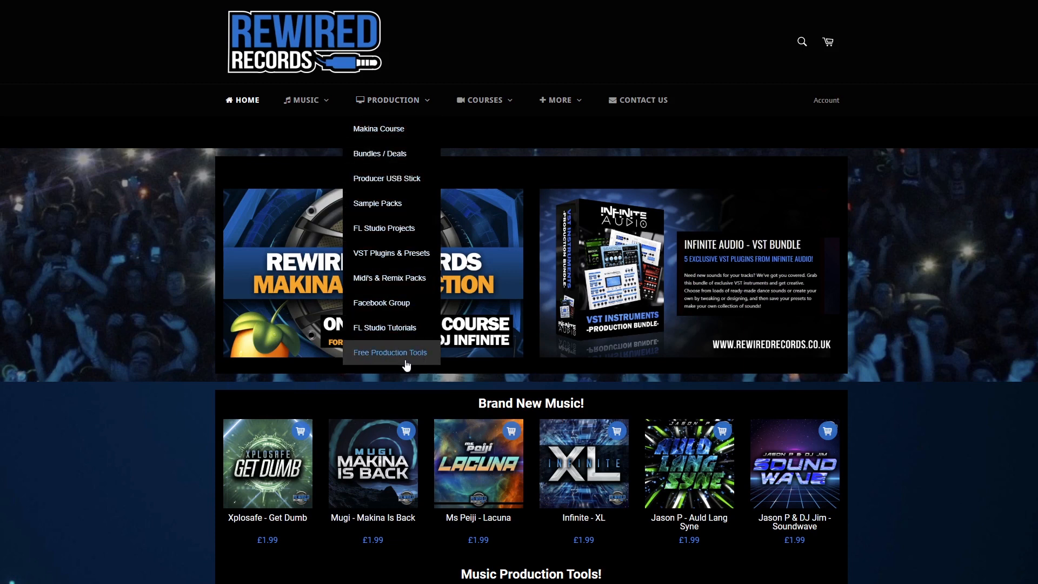
mouse_move(485, 101)
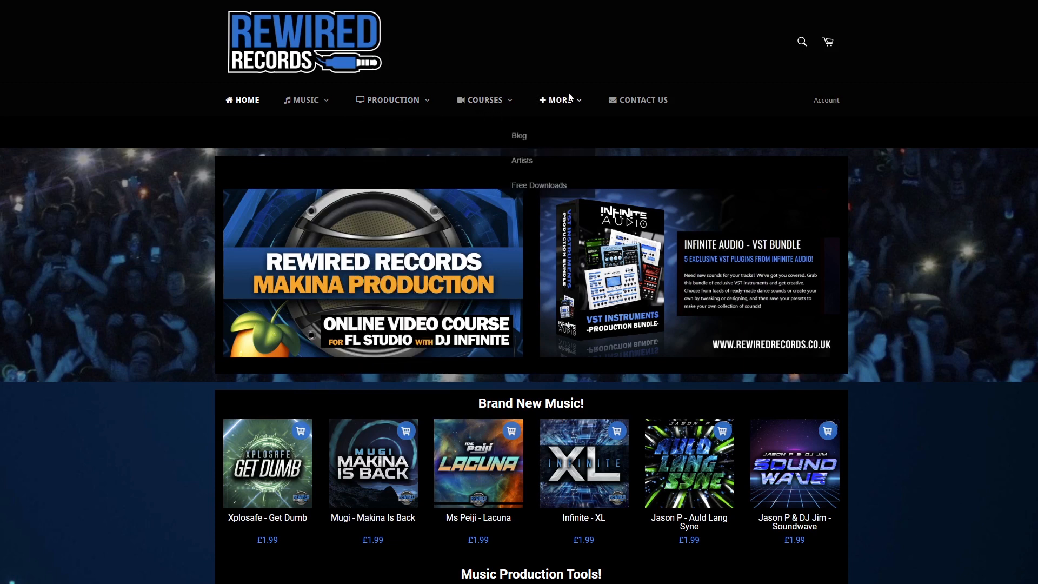